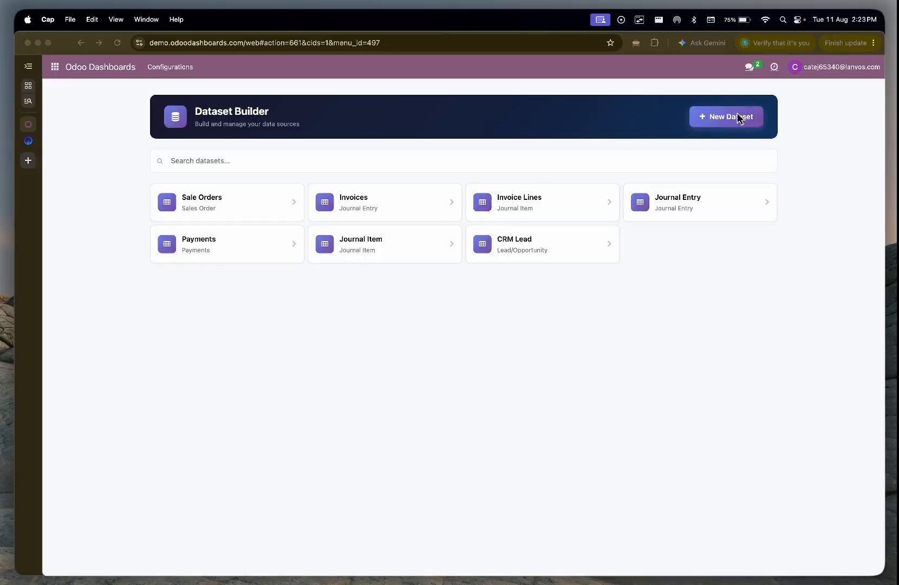
Step: Create a new dataset based on the Sales Order model, named "so" followed by the person's first name
left_click(723, 121)
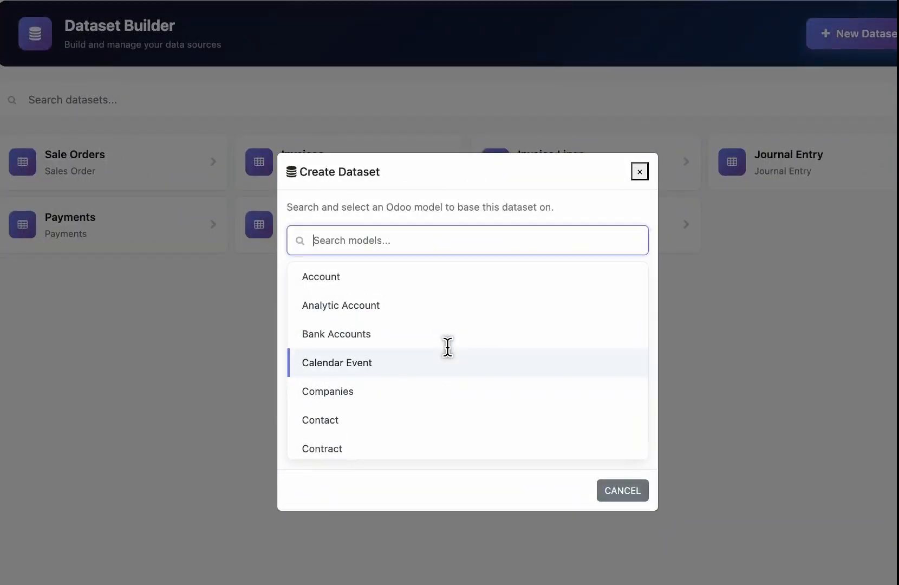
type("sales or")
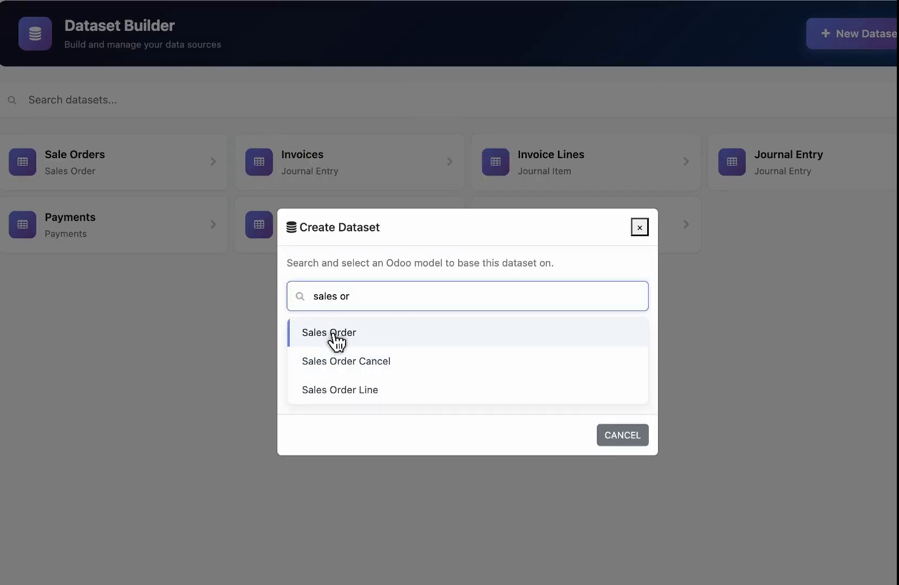
left_click(329, 339)
left_click(384, 351)
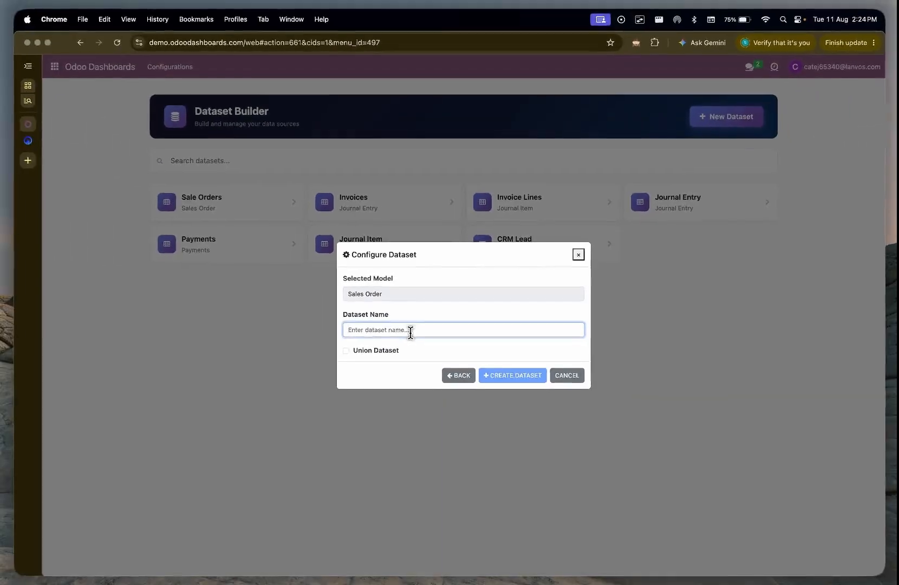
type("so moaz")
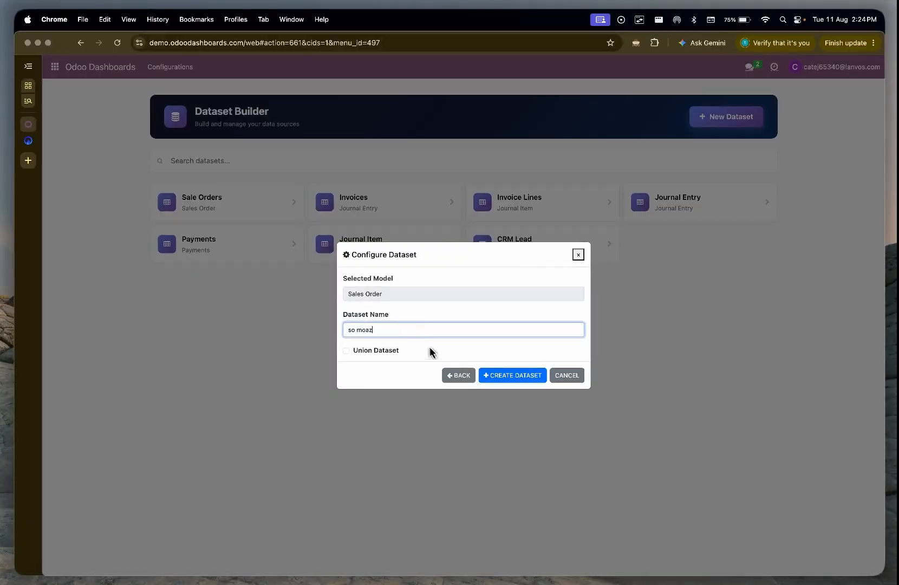
left_click(489, 375)
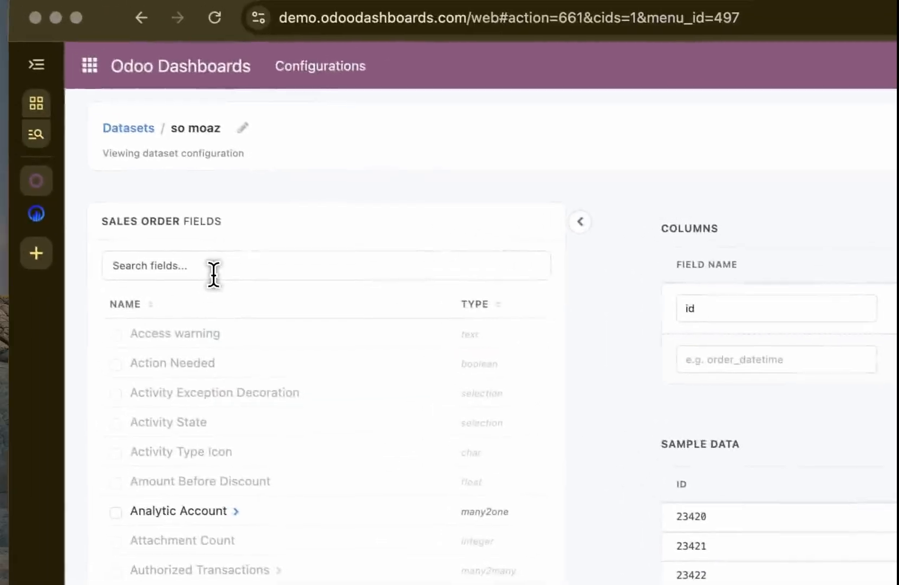
Step: Examine the Sales Order field list, the dataset's column settings, and the sample data with its row count
scroll(219, 276, "down", 10)
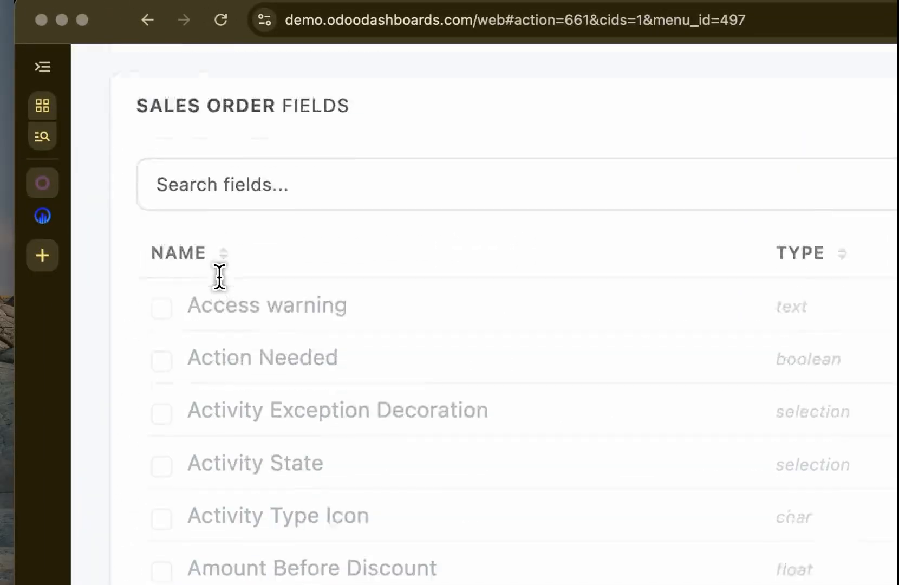
scroll(220, 276, "down", 10)
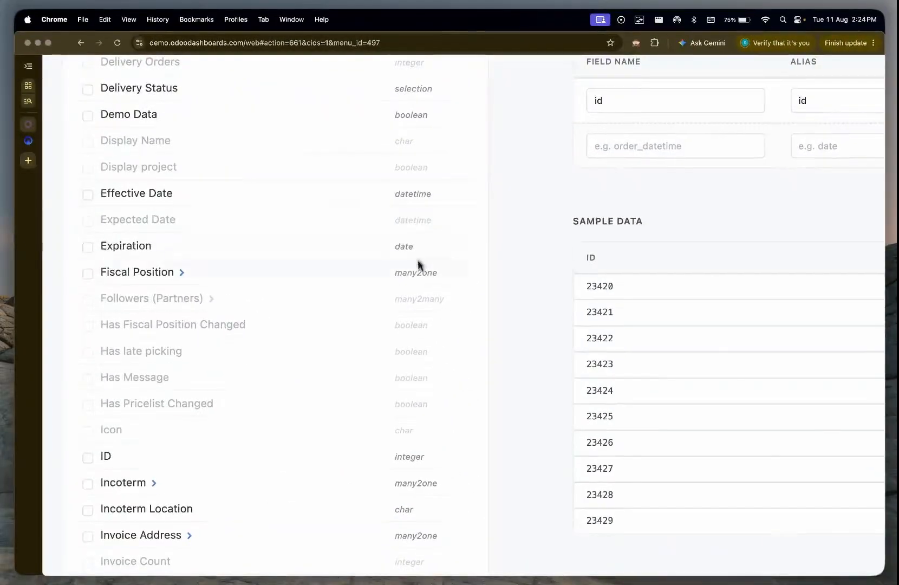
scroll(406, 247, "up", 5)
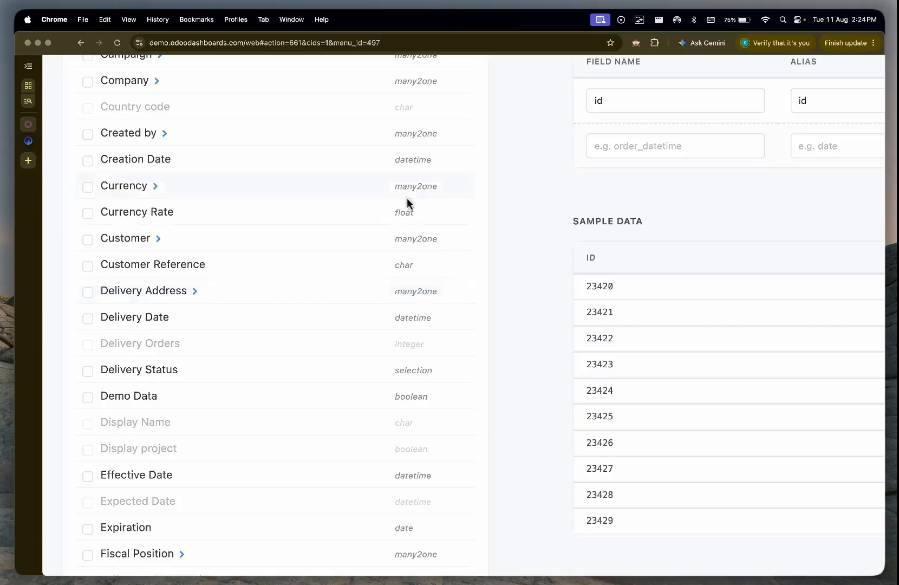
scroll(408, 206, "up", 7)
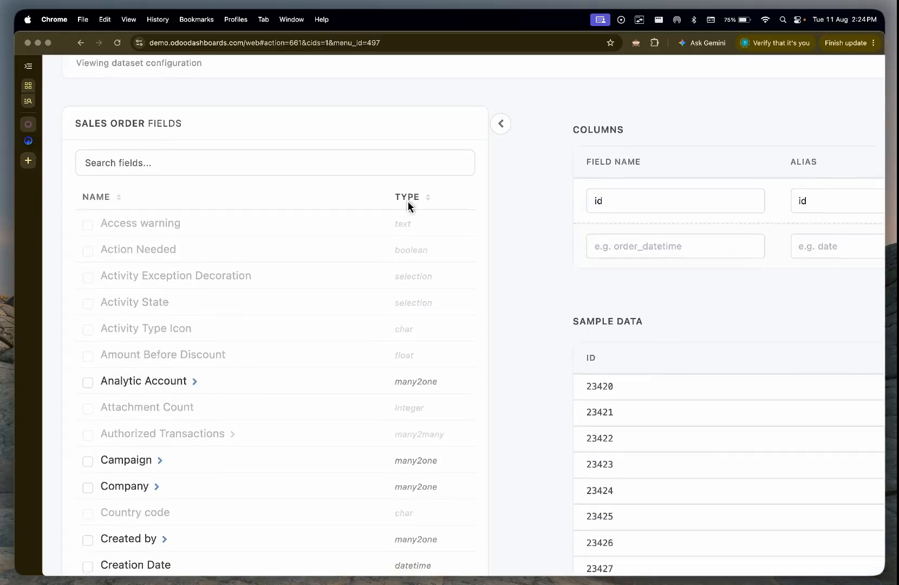
scroll(409, 206, "right", 10)
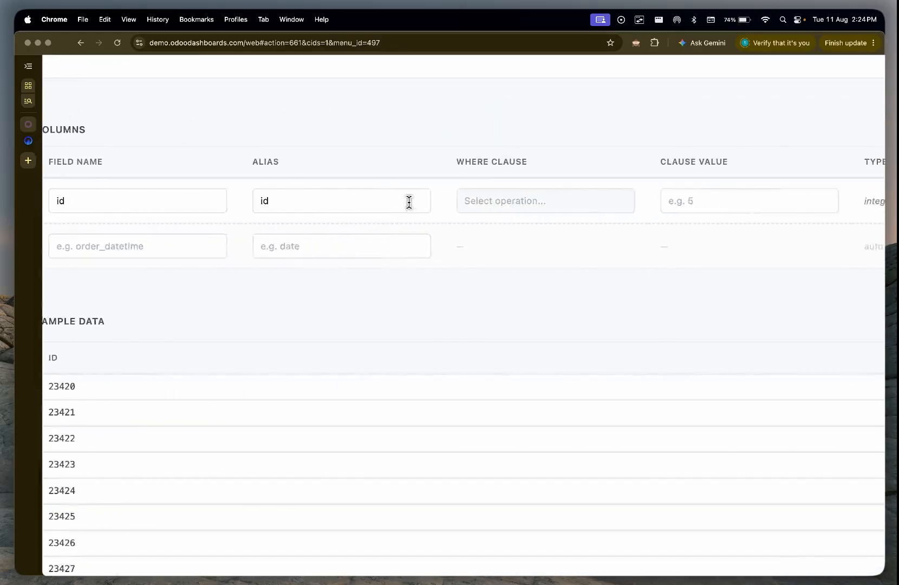
scroll(408, 203, "down", 3)
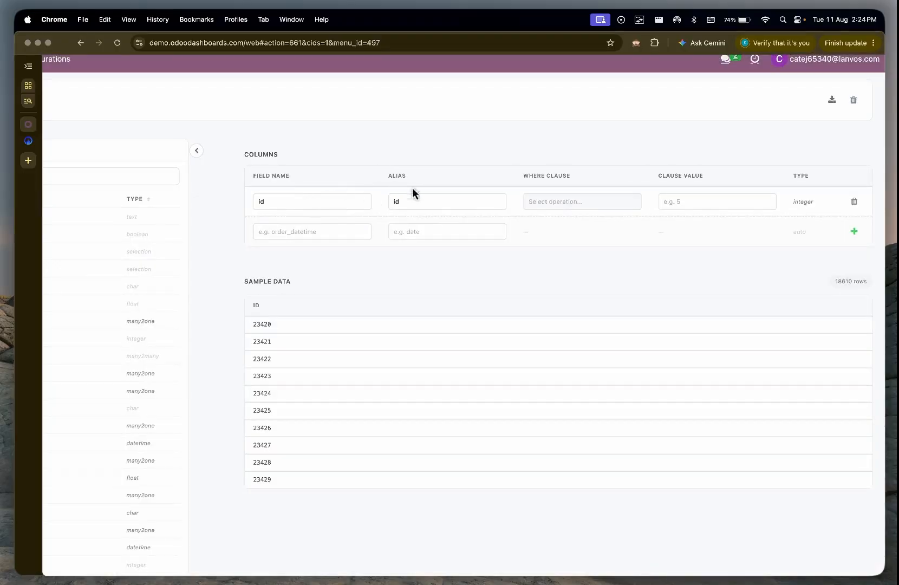
scroll(284, 406, "up", 5)
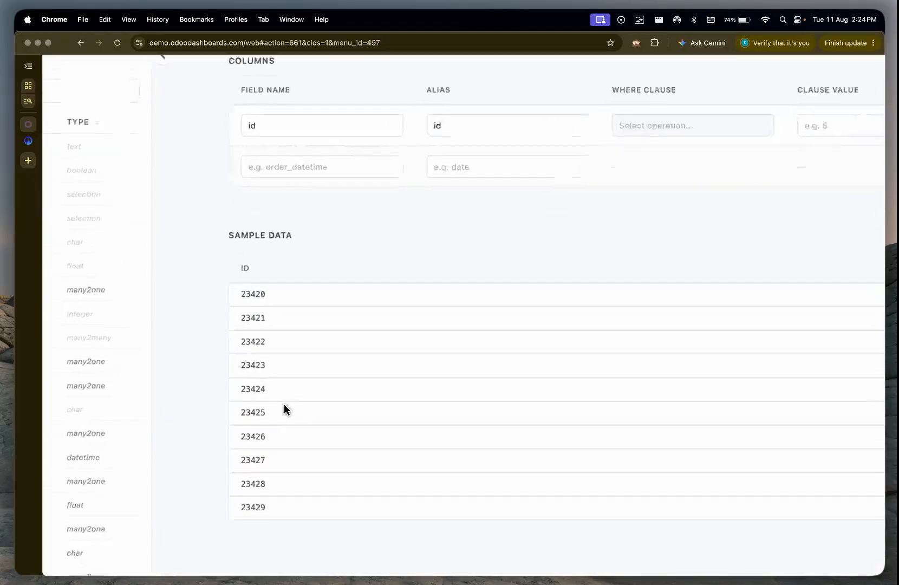
scroll(283, 404, "down", 3)
scroll(284, 403, "right", 2)
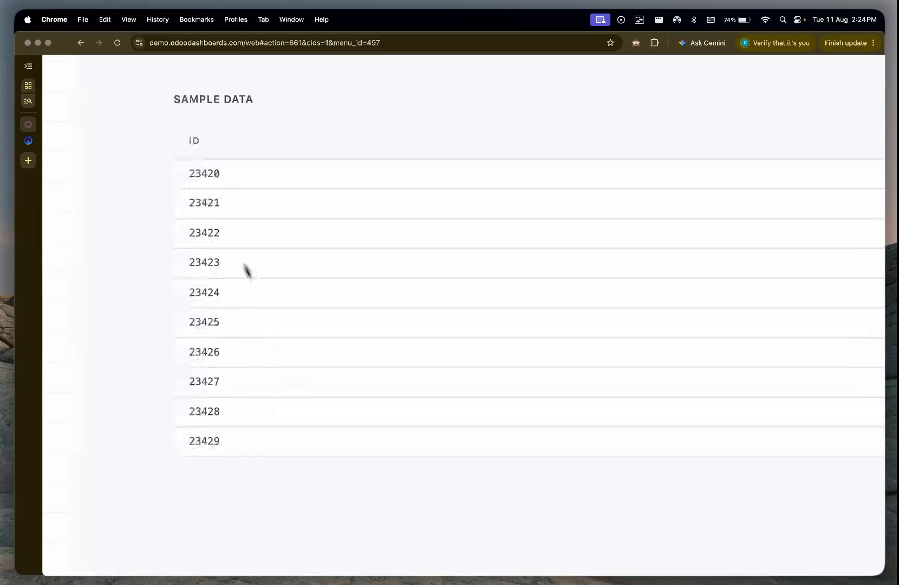
scroll(245, 259, "up", 2)
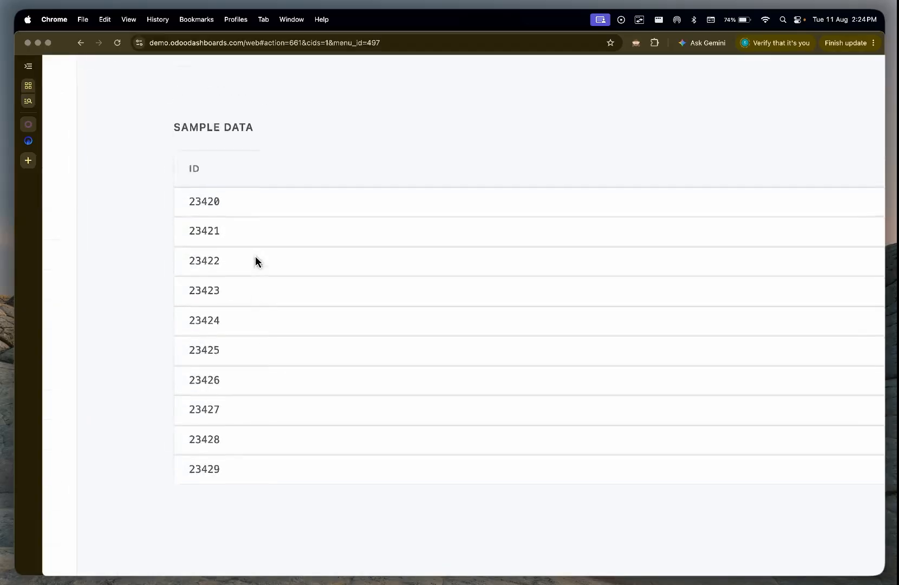
scroll(255, 261, "right", 10)
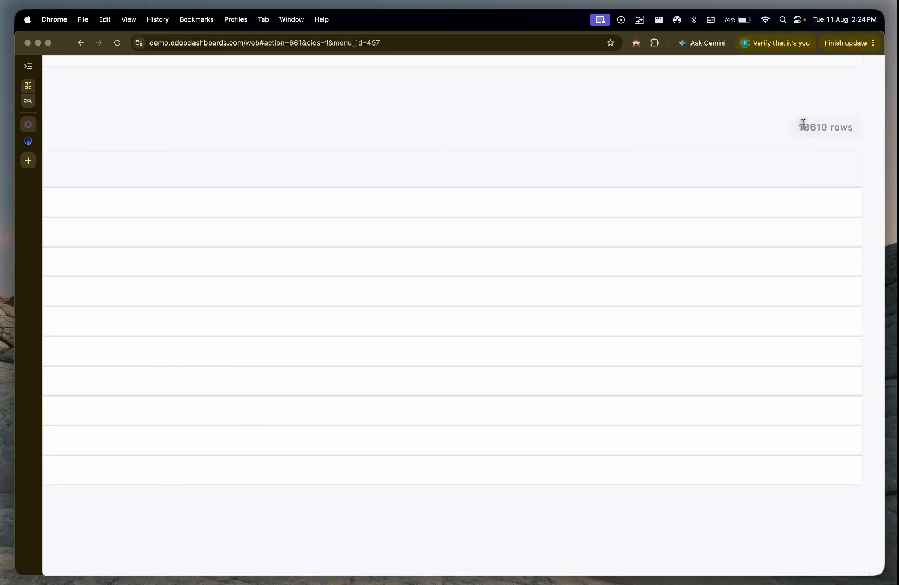
left_click_drag(799, 125, 827, 124)
scroll(826, 126, "down", 5)
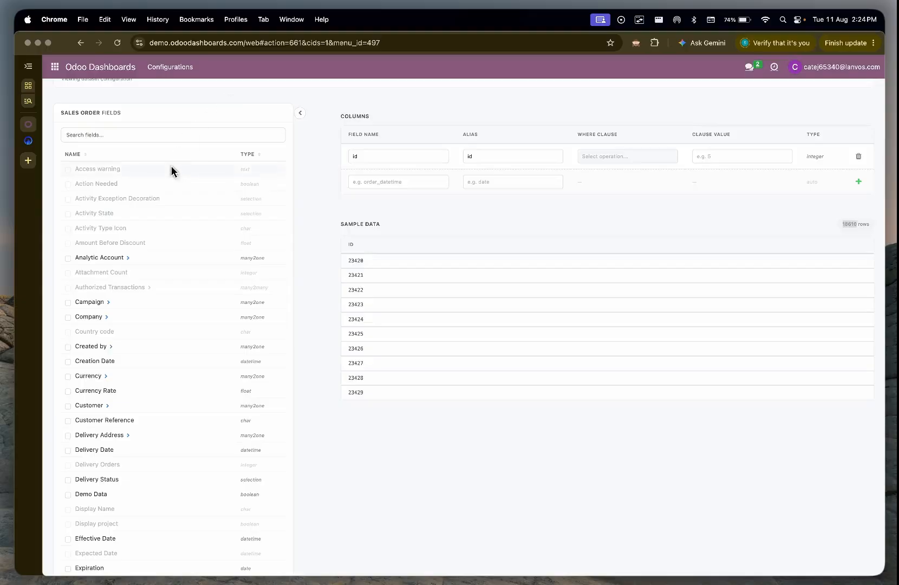
Step: Search the Sales Order fields for "date" and select the Order Date field
scroll(171, 165, "up", 3)
scroll(171, 166, "left", 2)
scroll(156, 175, "up", 2)
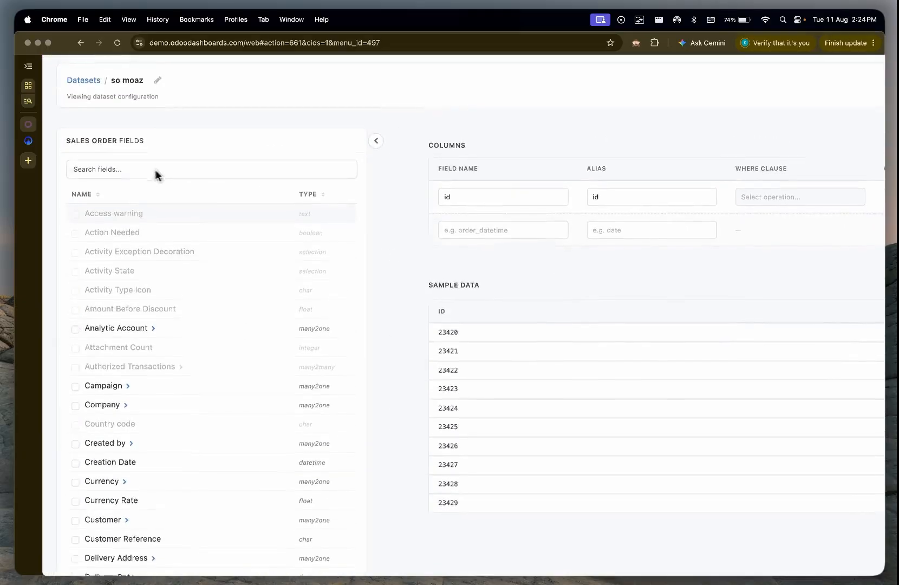
left_click(143, 169)
type("date")
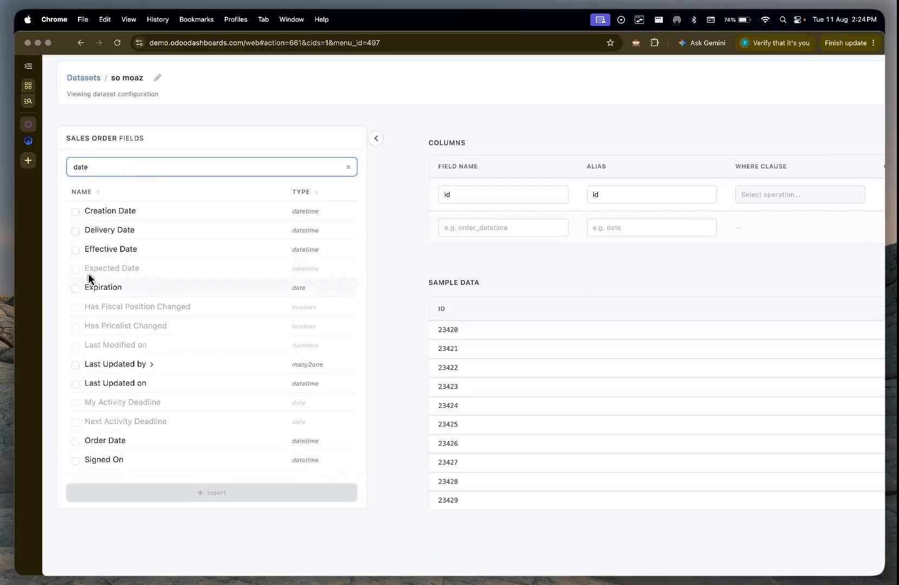
left_click(75, 443)
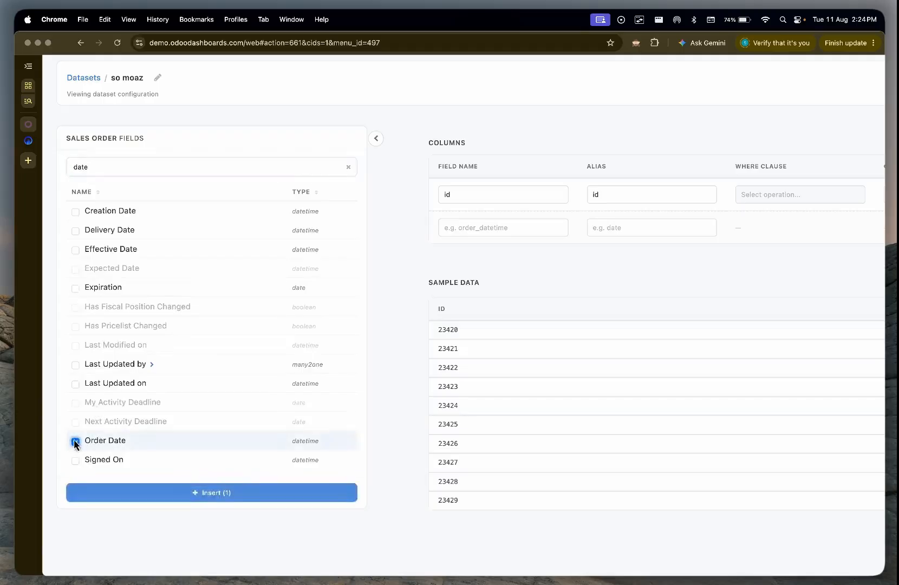
Step: Search the Sales Order fields for "cust" and select the Customer field as well
double_click(174, 166)
type("cust")
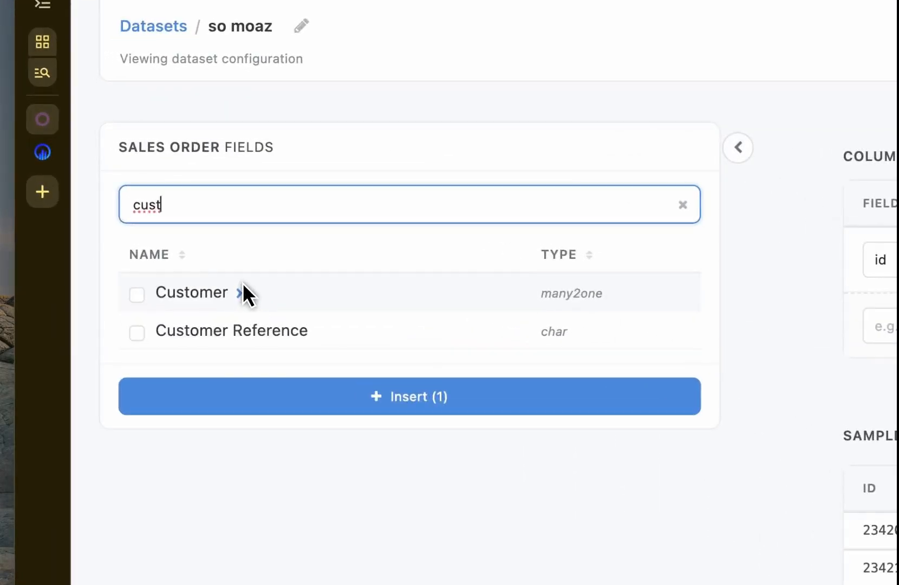
left_click(134, 296)
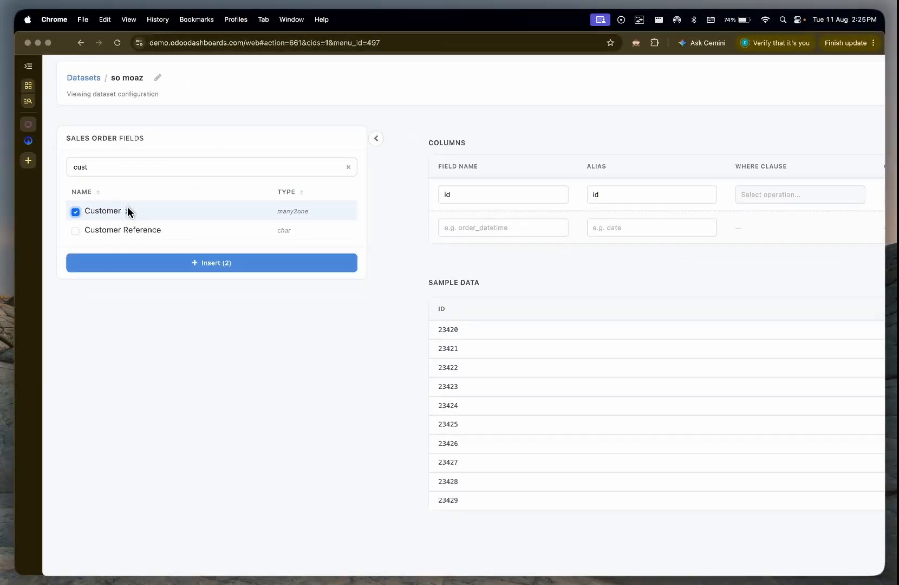
Step: Open the related fields of Customer, search for "name", and select the Name field
left_click(129, 211)
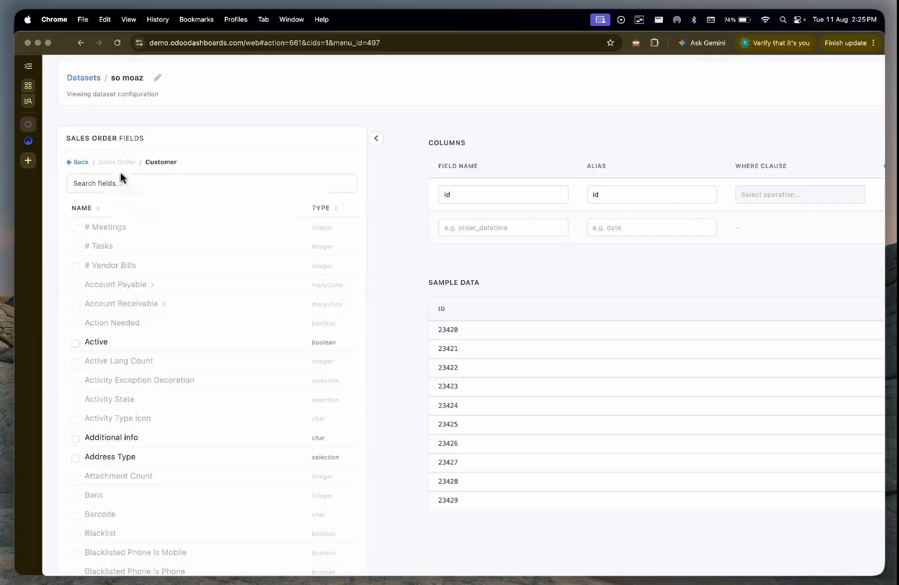
left_click(146, 183)
type("name")
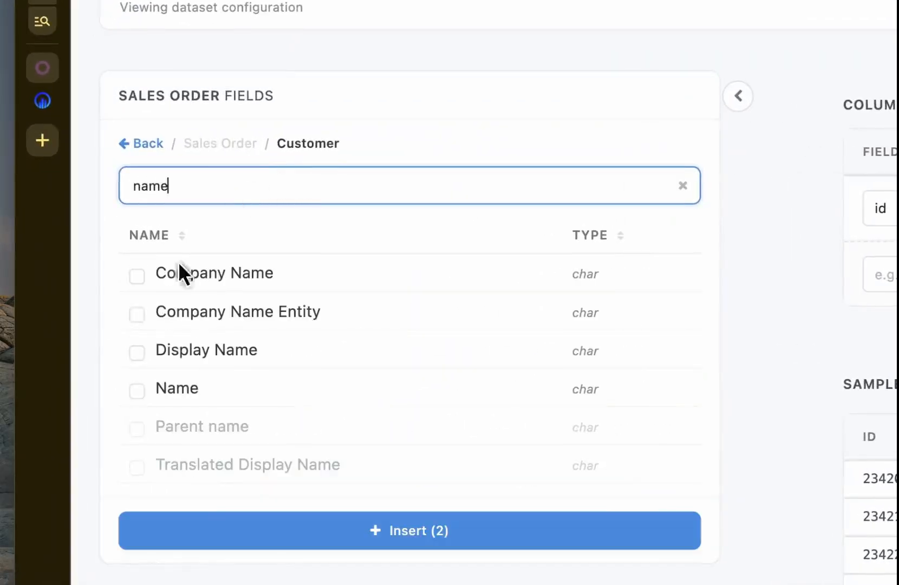
left_click(137, 390)
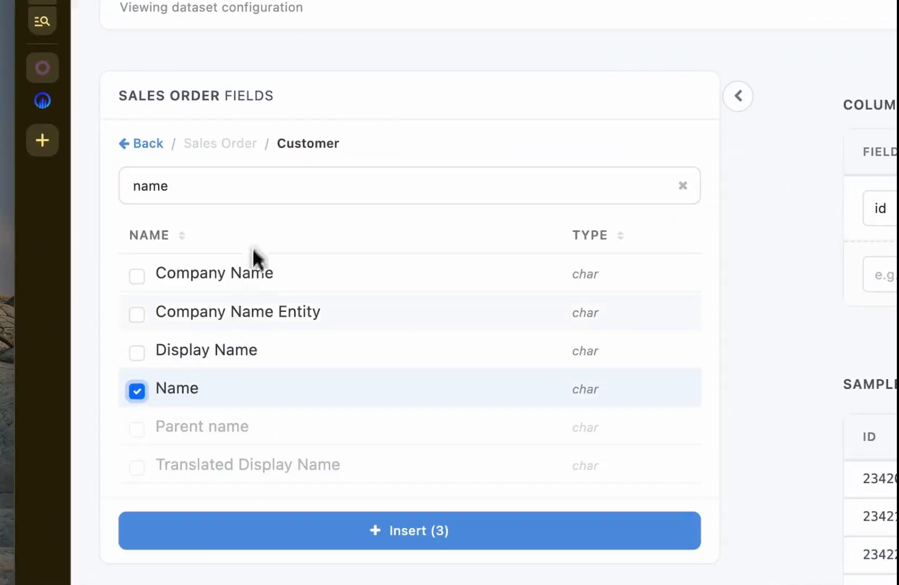
Step: Search the Customer fields for "country", open the Country relation, and select its Country Name field
left_click(272, 183)
key("super+a")
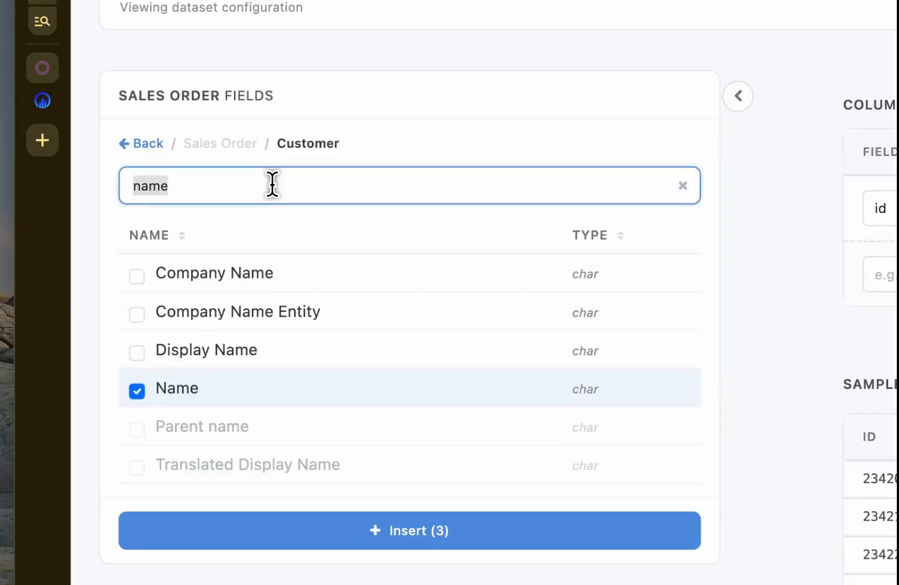
type("country")
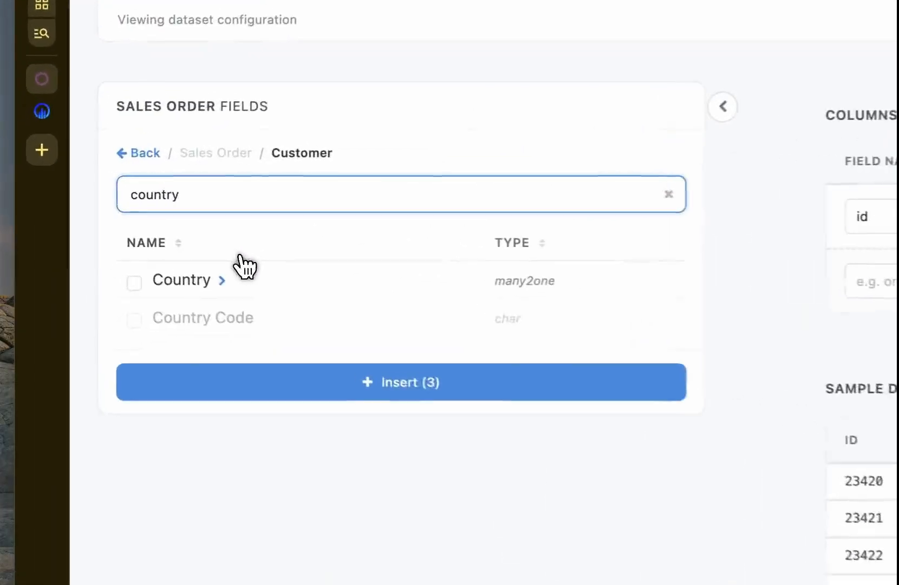
left_click(227, 282)
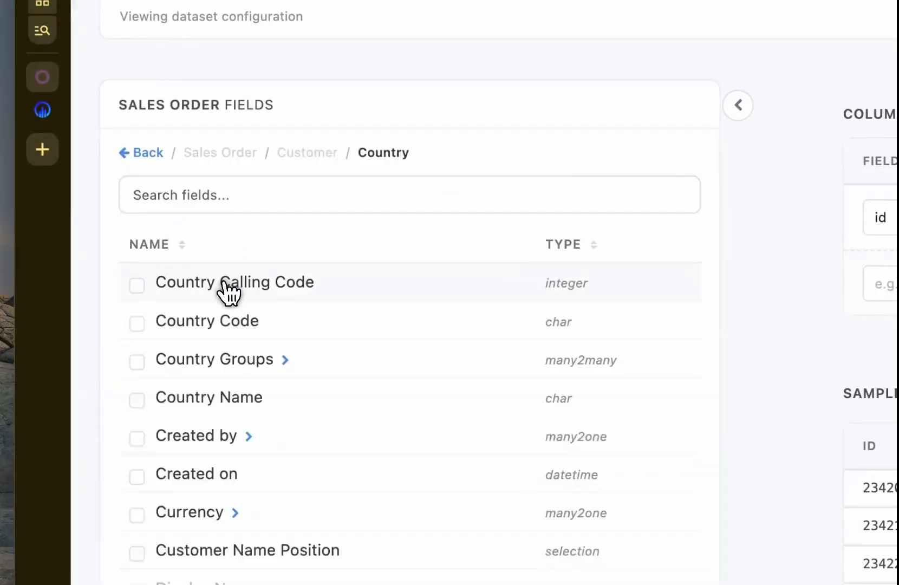
left_click(201, 196)
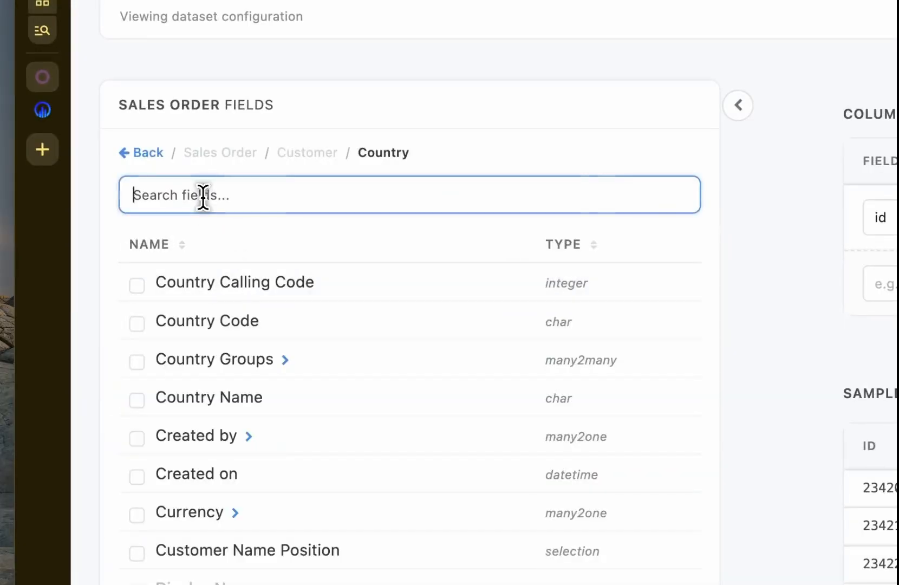
type("name")
left_click(136, 284)
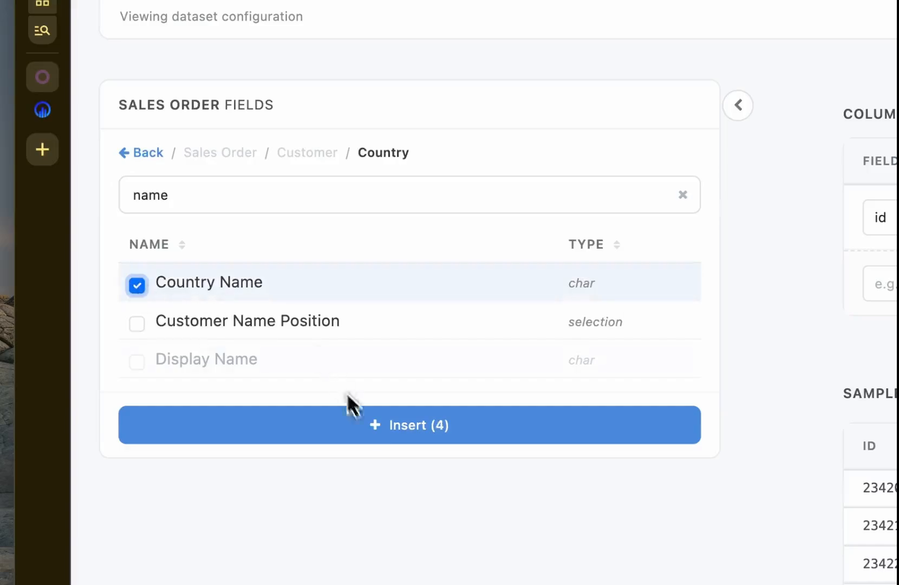
Step: Return to the main Sales Order fields, search for "amo", and select Untaxed Amount
left_click(142, 154)
left_click(245, 161)
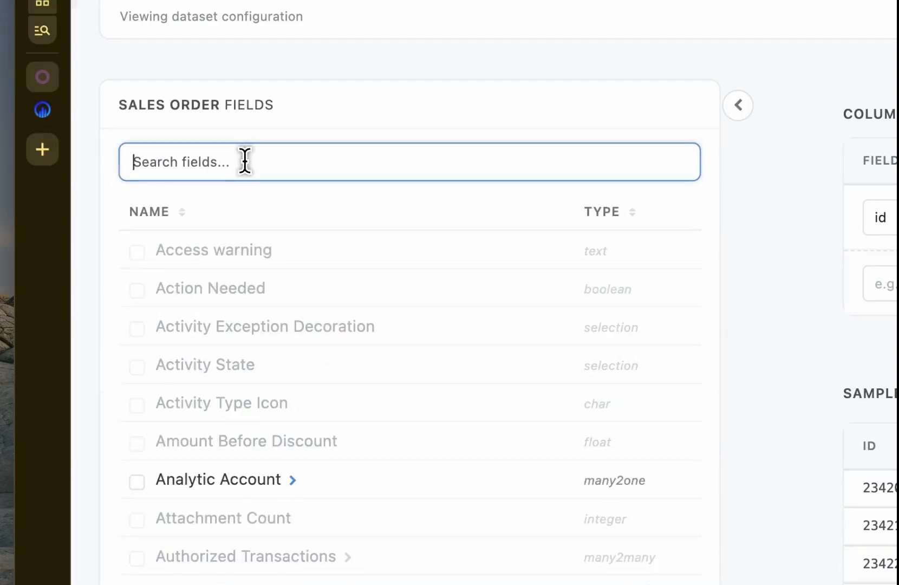
type("amo")
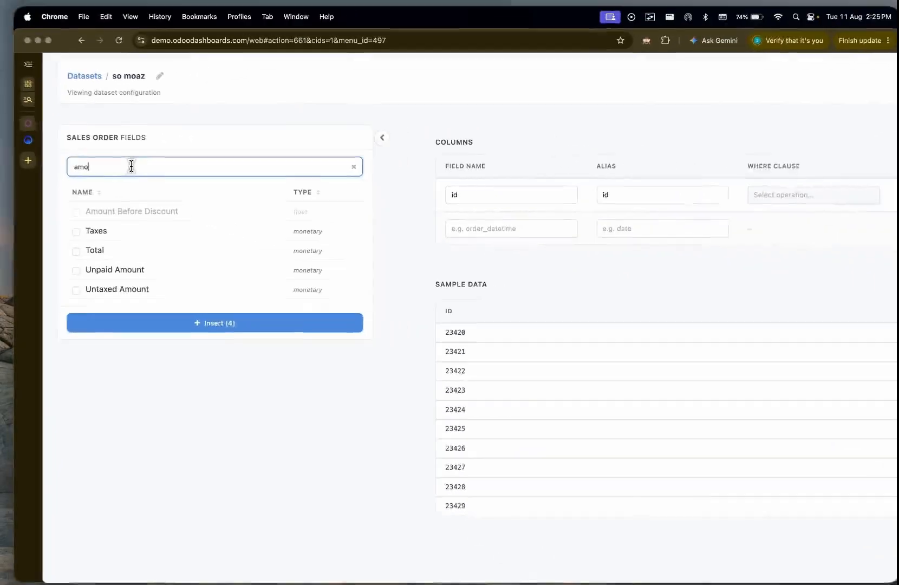
left_click(75, 287)
Step: Search the Sales Order fields for "state" and select the Status field
left_click(128, 173)
key("super+a")
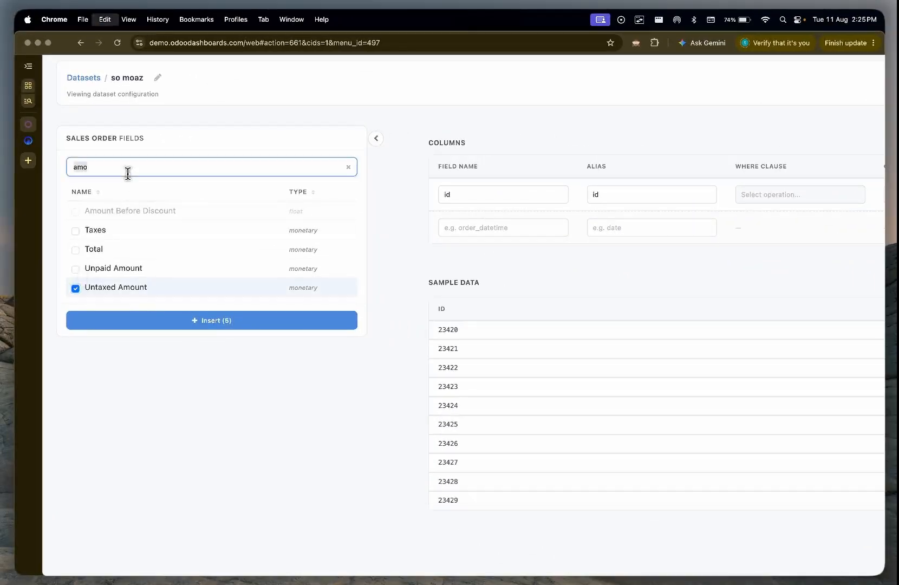
type("state")
left_click(75, 231)
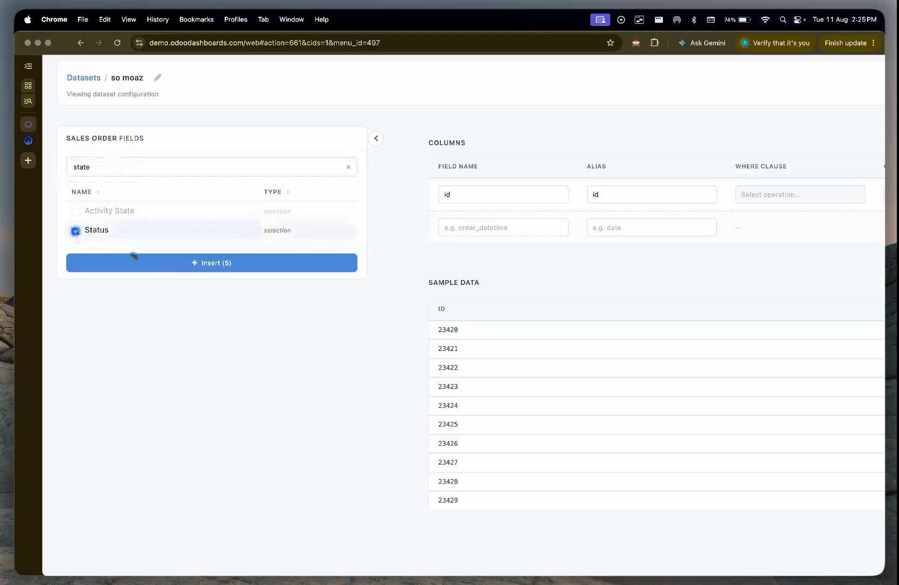
Step: Insert the selected fields as dataset columns and save all changes with the field list collapsed
left_click(184, 269)
left_click(376, 139)
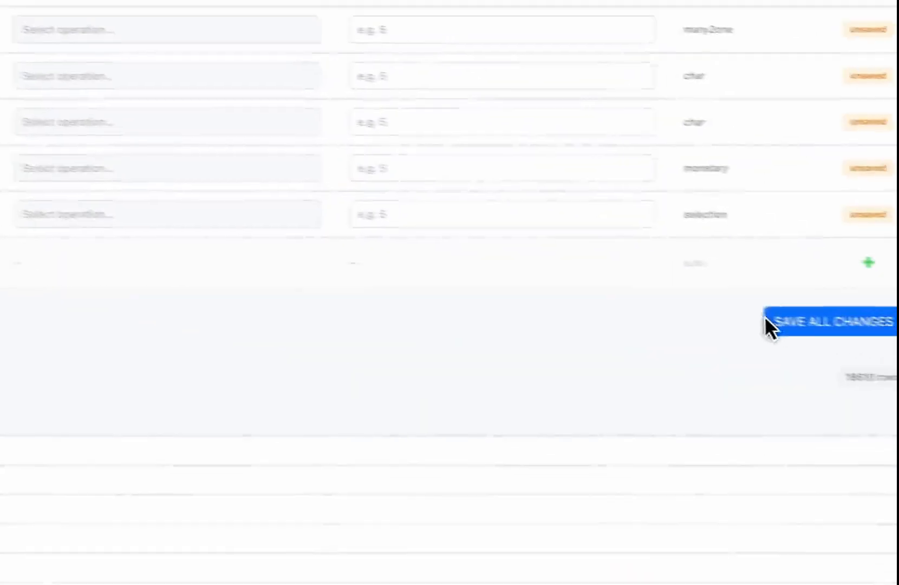
left_click(735, 313)
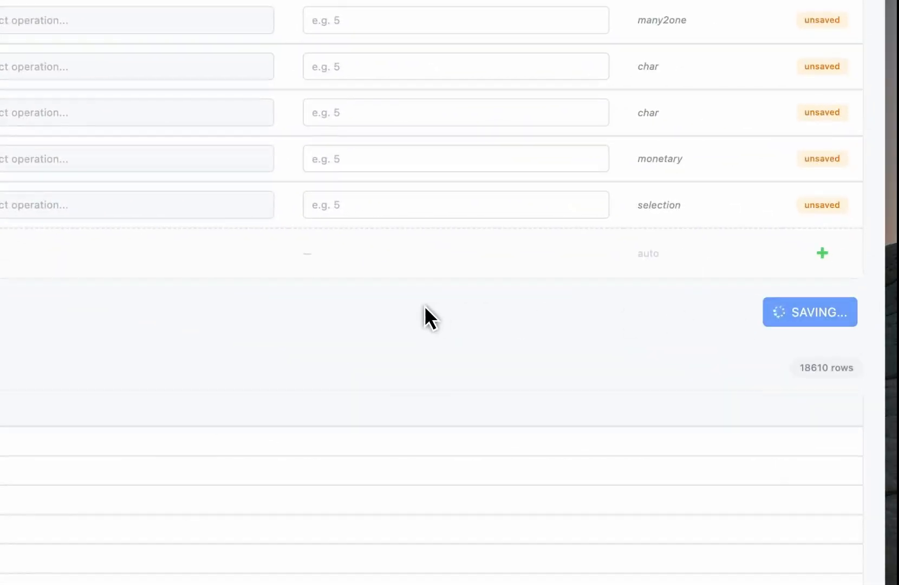
Step: Examine the dataset's sample data across all columns, including the partner and country column headings
scroll(424, 305, "down", 1)
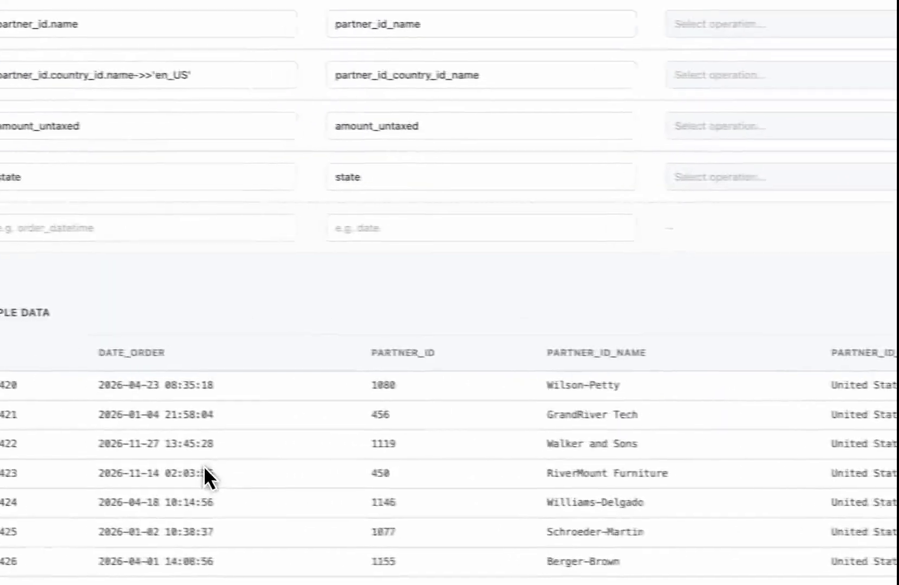
scroll(204, 466, "down", 2)
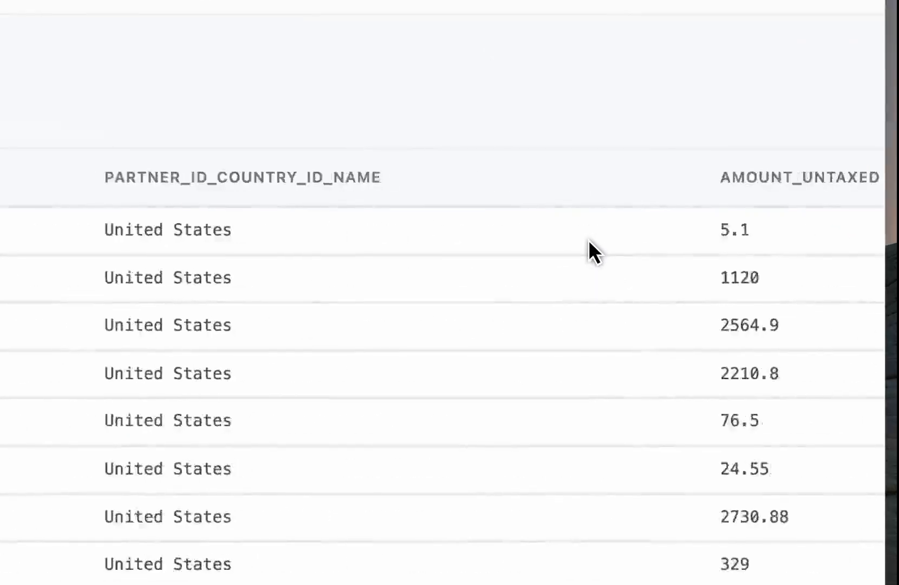
scroll(588, 240, "right", 10)
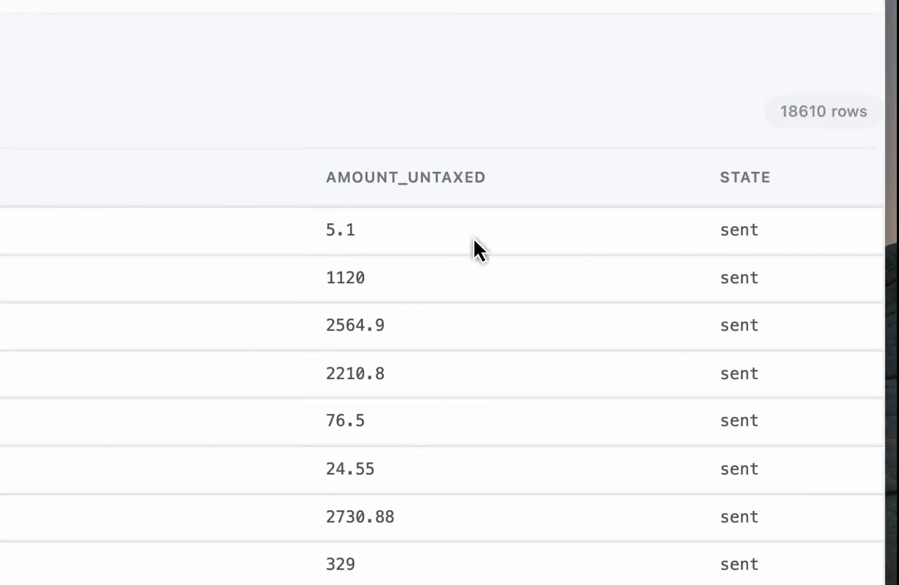
scroll(666, 336, "down", 4)
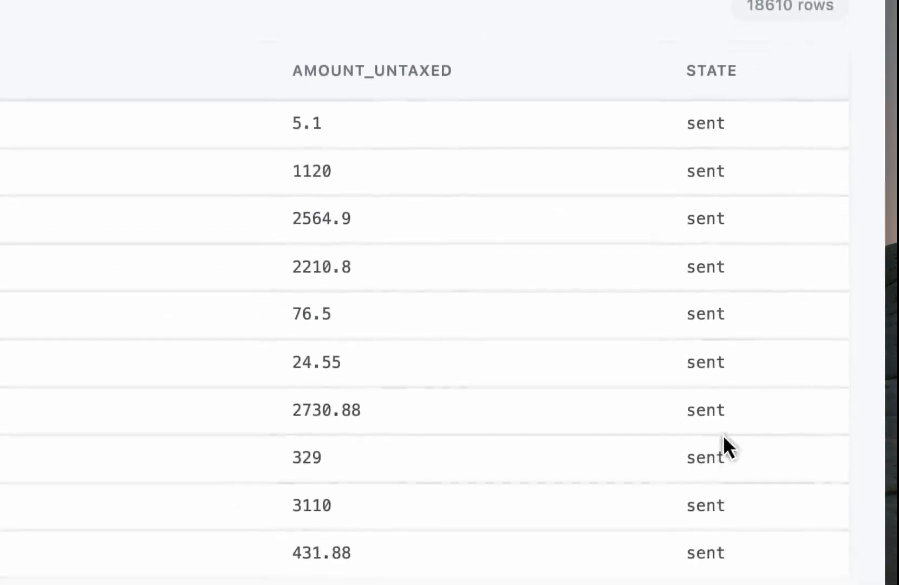
scroll(270, 416, "left", 20)
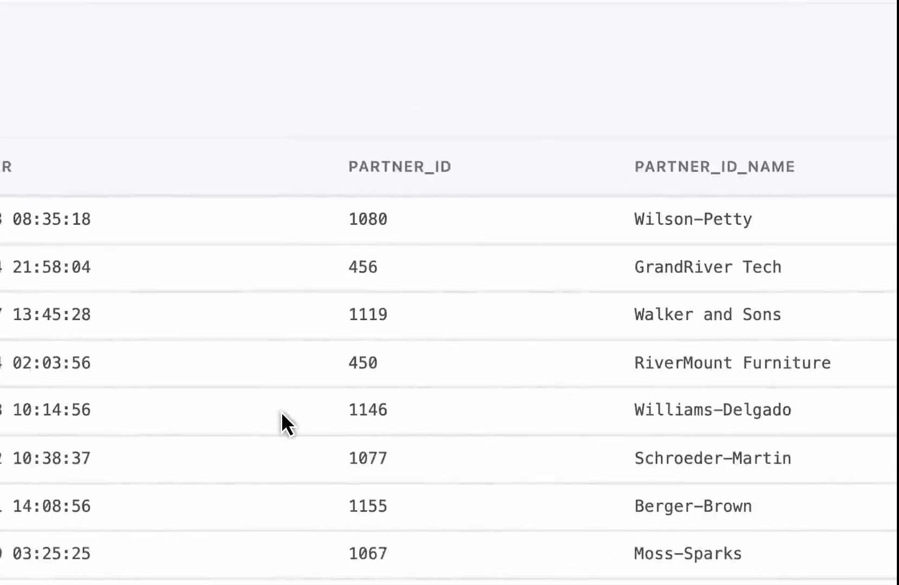
scroll(283, 414, "left", 5)
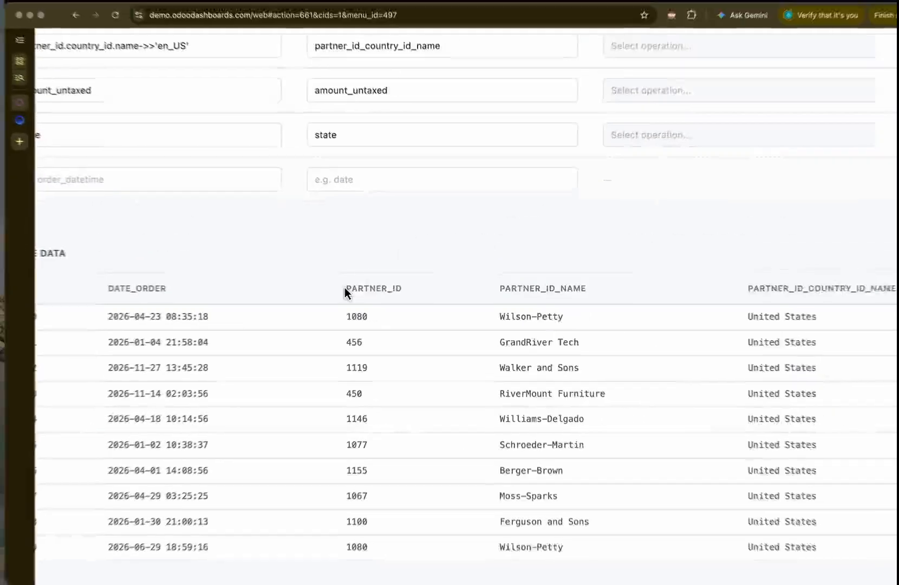
double_click(592, 168)
left_click_drag(475, 296, 566, 296)
left_click_drag(706, 297, 820, 298)
scroll(601, 325, "down", 1)
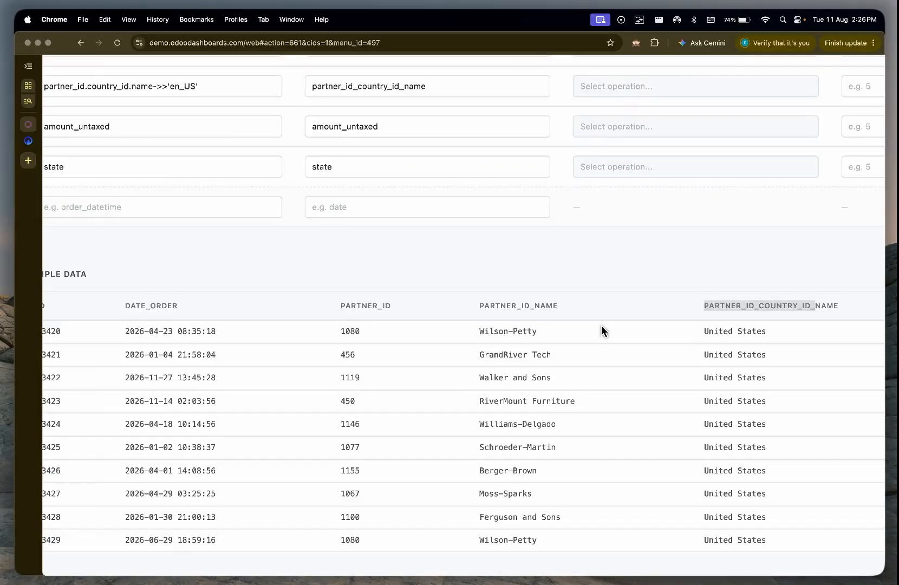
Step: Set the alias of the partner_id column to customer_id and the alias of partner_id.name to customer_name
scroll(601, 325, "down", 5)
left_click(324, 241)
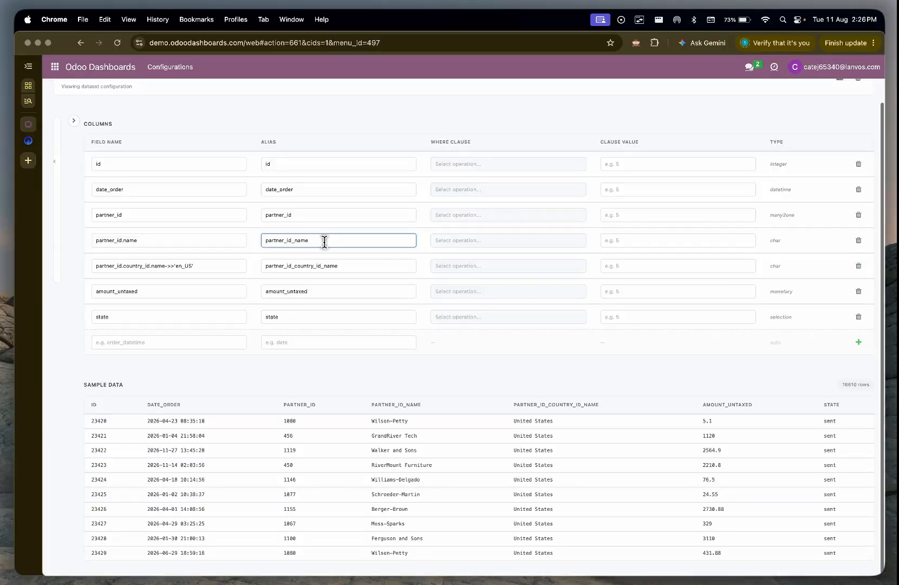
scroll(324, 241, "up", 3)
key("ctrl+a")
type("c")
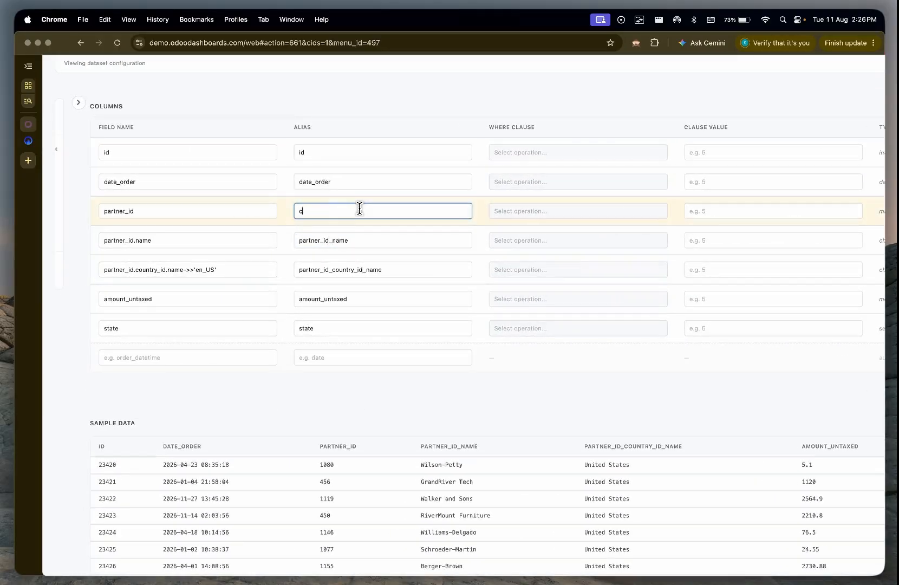
type("ustomer_id")
left_click(340, 234)
key("super+a")
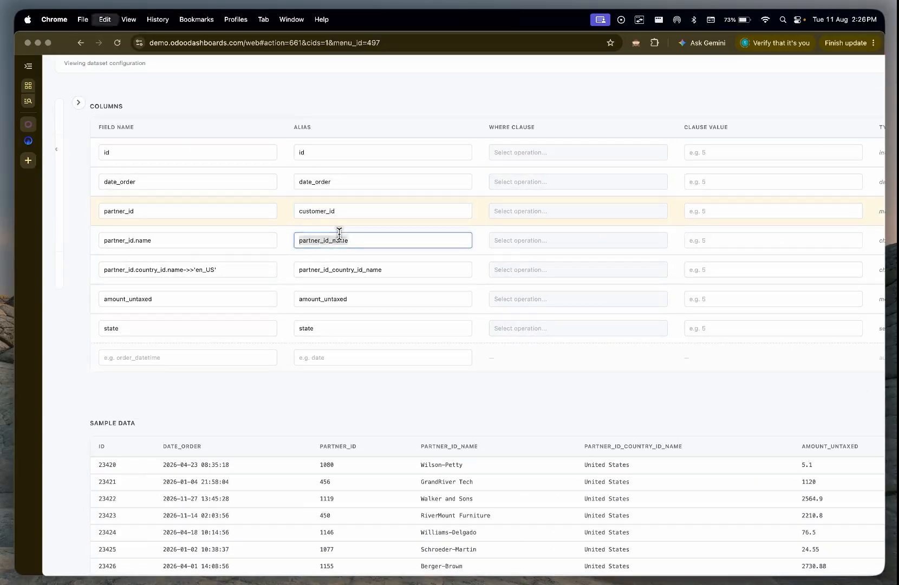
type("customer_name")
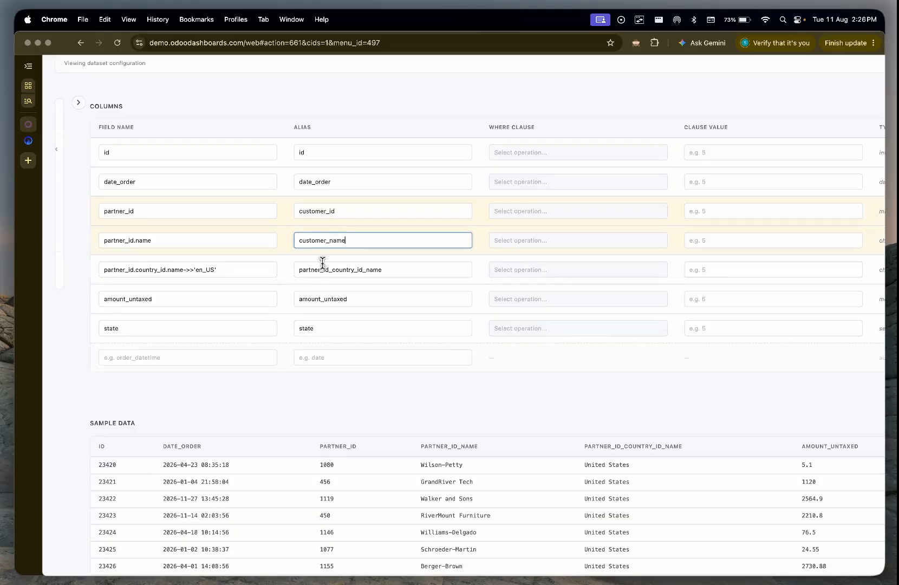
Step: Set the alias of the country name column to customer_country and save the dataset changes
left_click(322, 269)
key("super+a")
type("customer_")
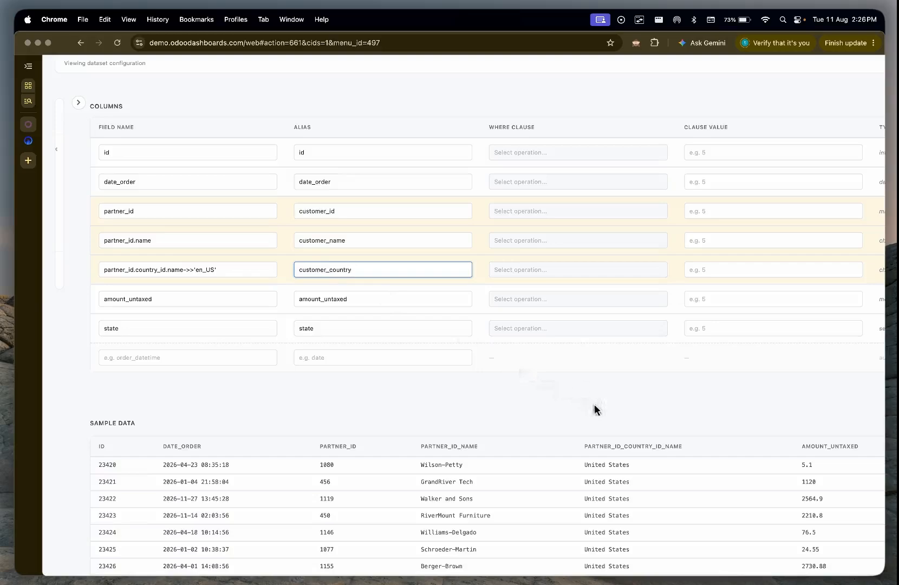
scroll(594, 405, "down", 2)
left_click(813, 374)
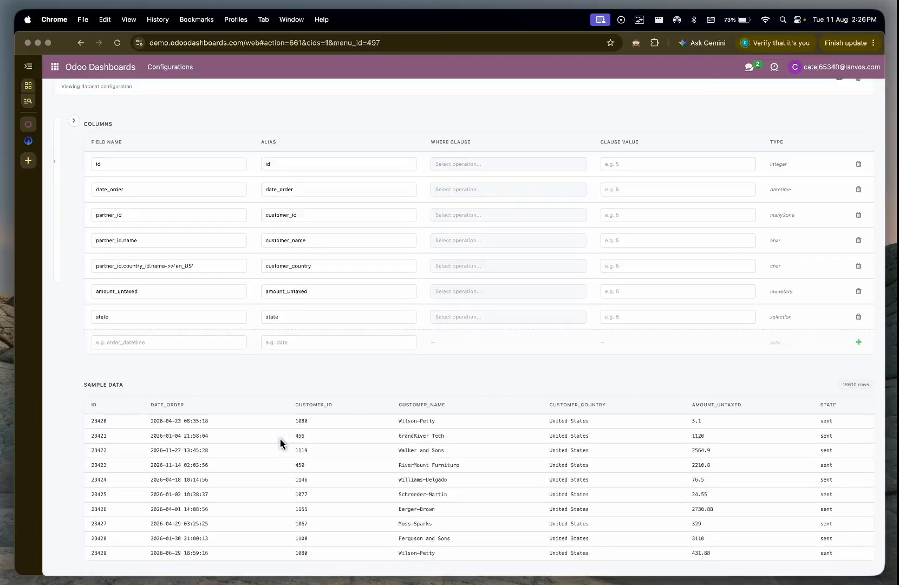
Step: Look over the renamed columns in the sample data and go to the Dashboard Builder
scroll(280, 442, "up", 2)
scroll(286, 432, "left", 3)
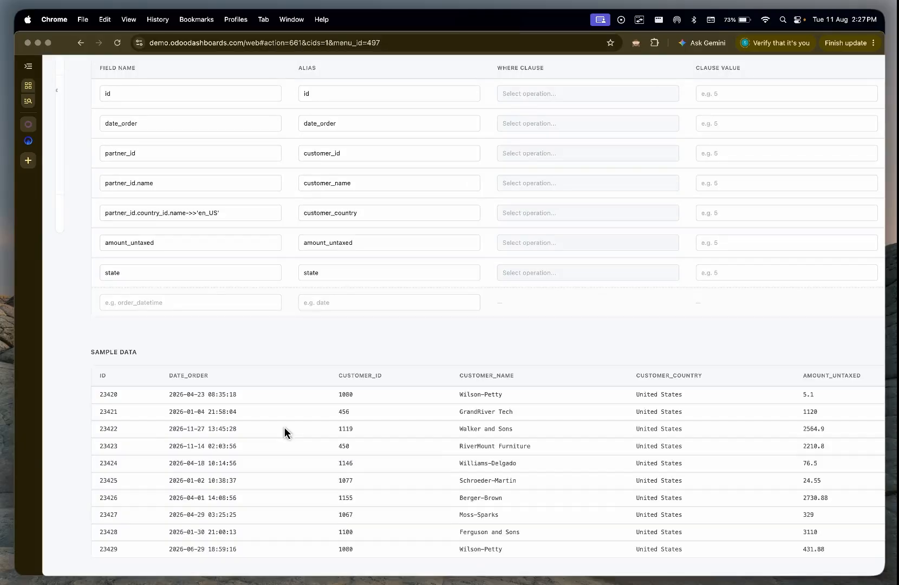
scroll(285, 432, "right", 5)
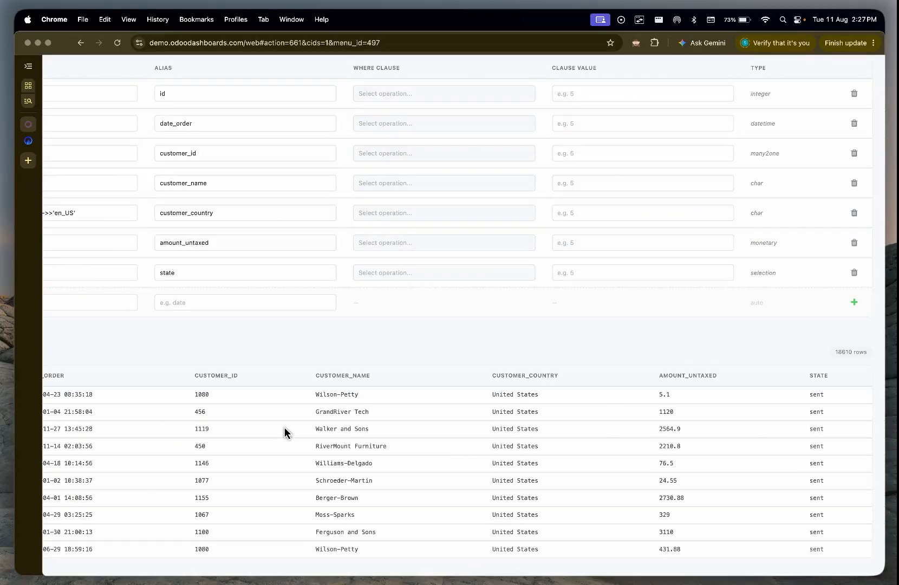
scroll(284, 438, "down", 2)
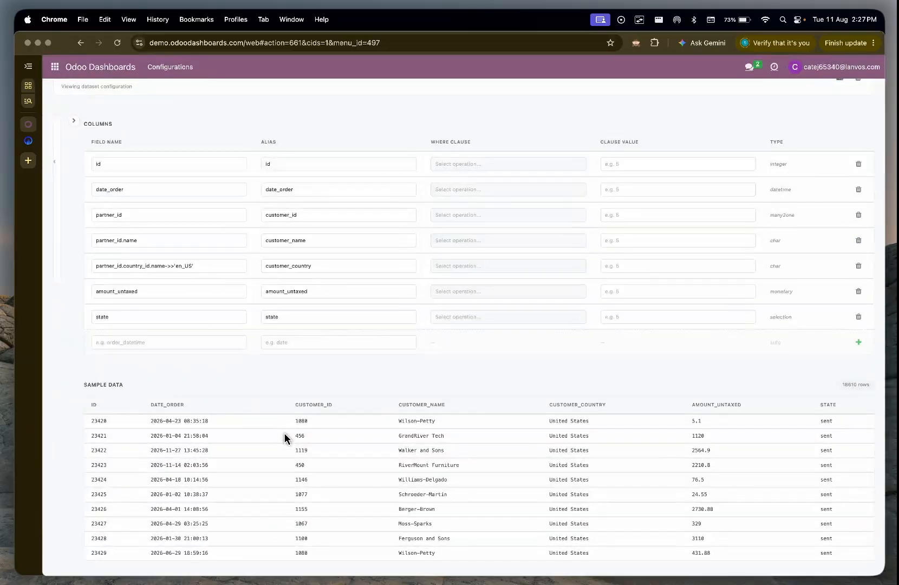
scroll(285, 437, "up", 1)
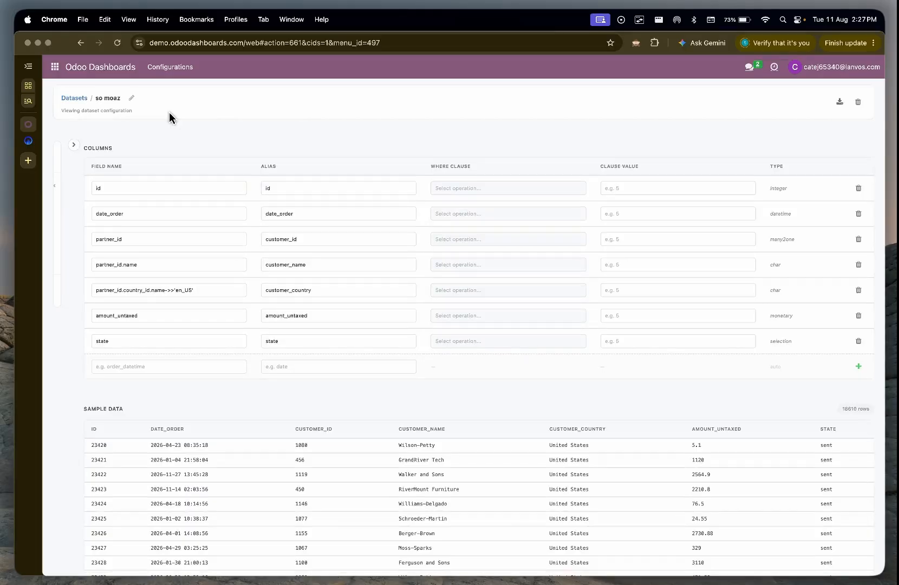
left_click(186, 79)
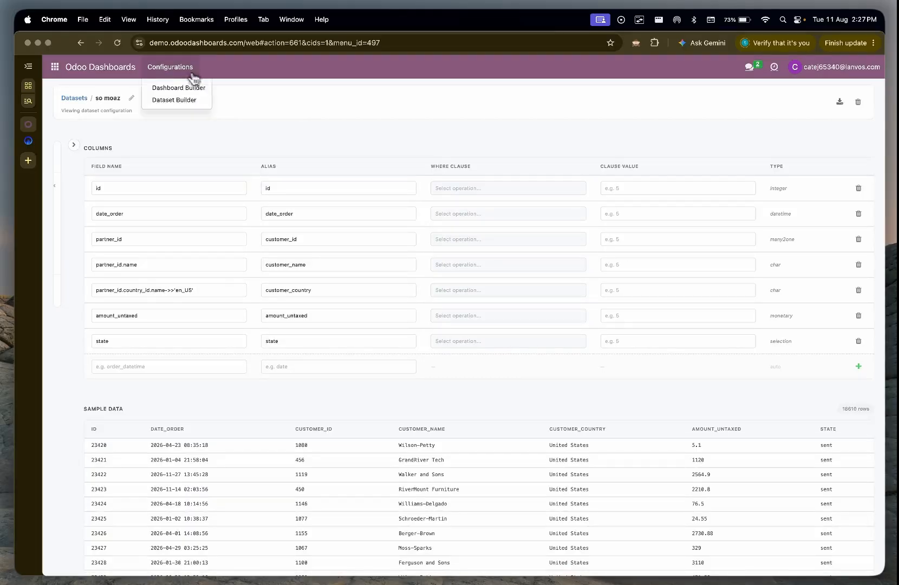
left_click(184, 95)
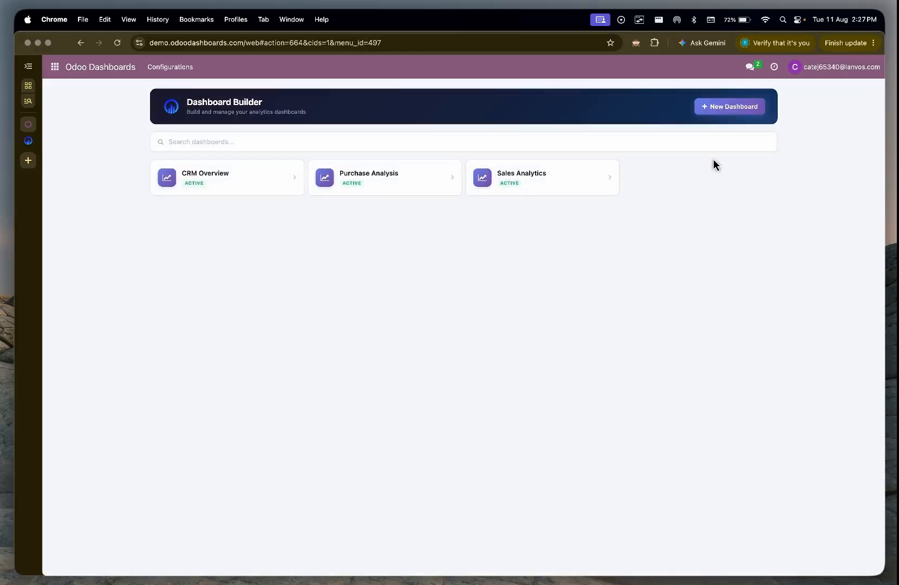
Step: Create a new dashboard named "My Sales Analysis" and dismiss the notification
left_click(731, 109)
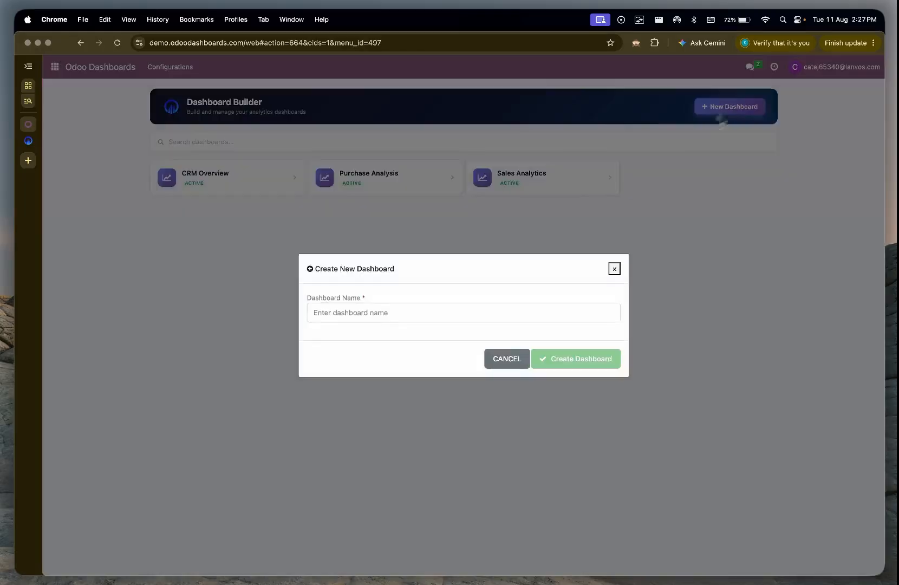
left_click(498, 309)
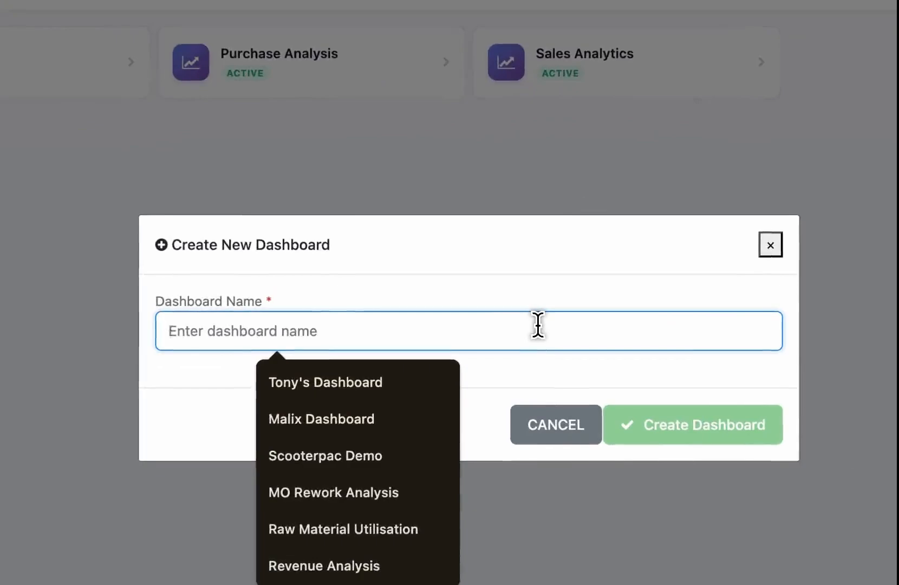
type("Sale")
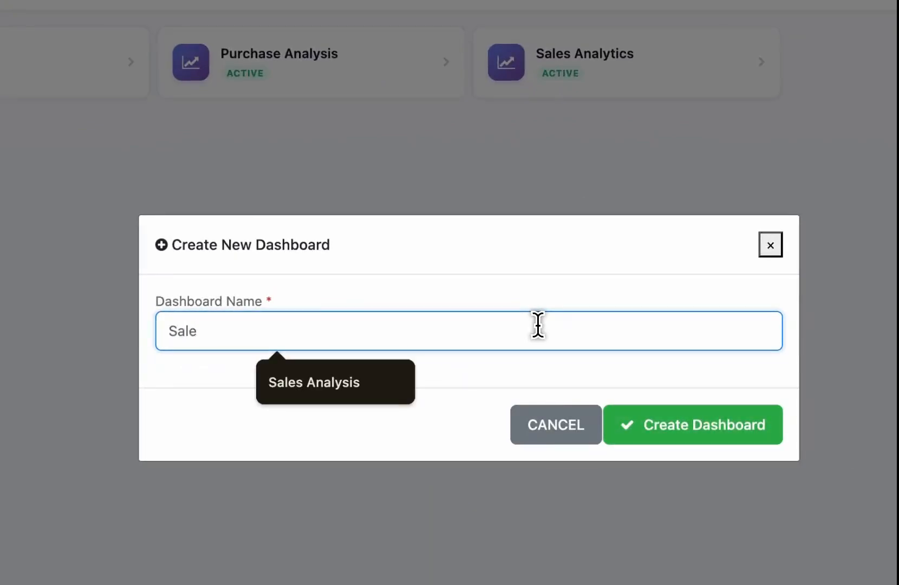
key("ctrl+a")
type("My")
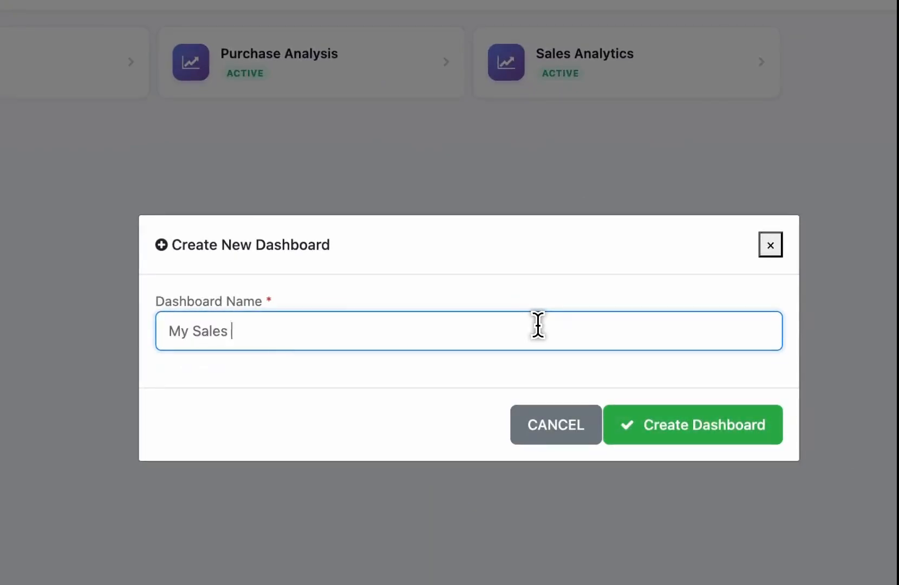
left_click(692, 423)
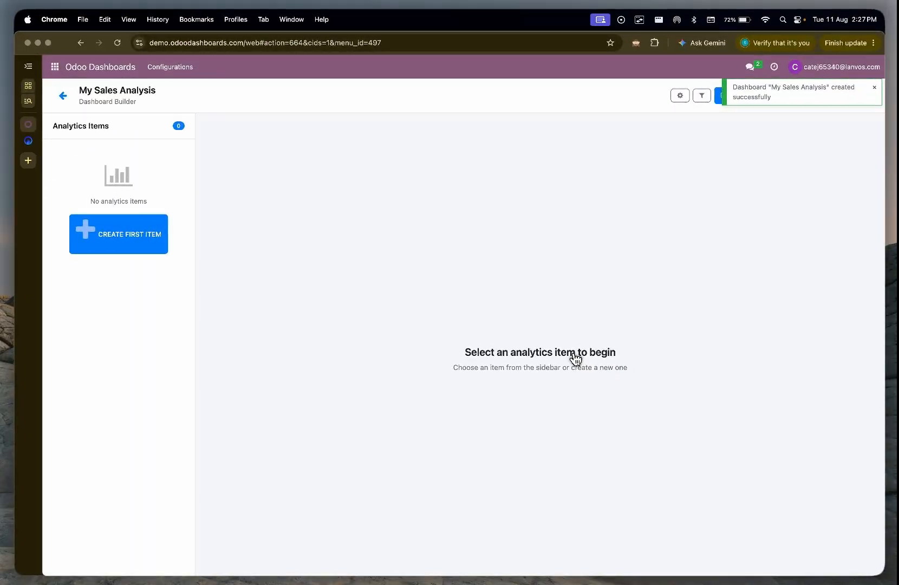
left_click(873, 87)
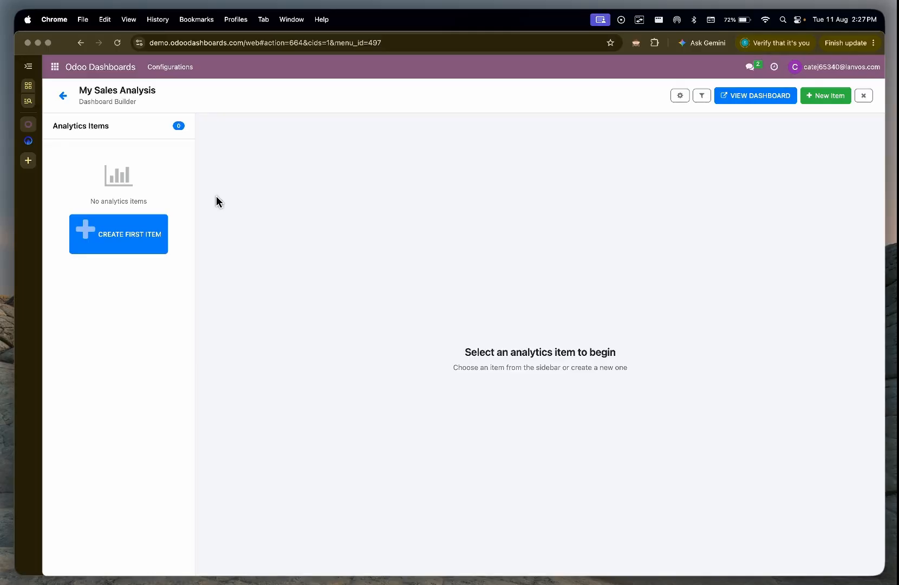
Step: Create the dashboard's first analytics item and name it "Total Sales"
left_click(118, 237)
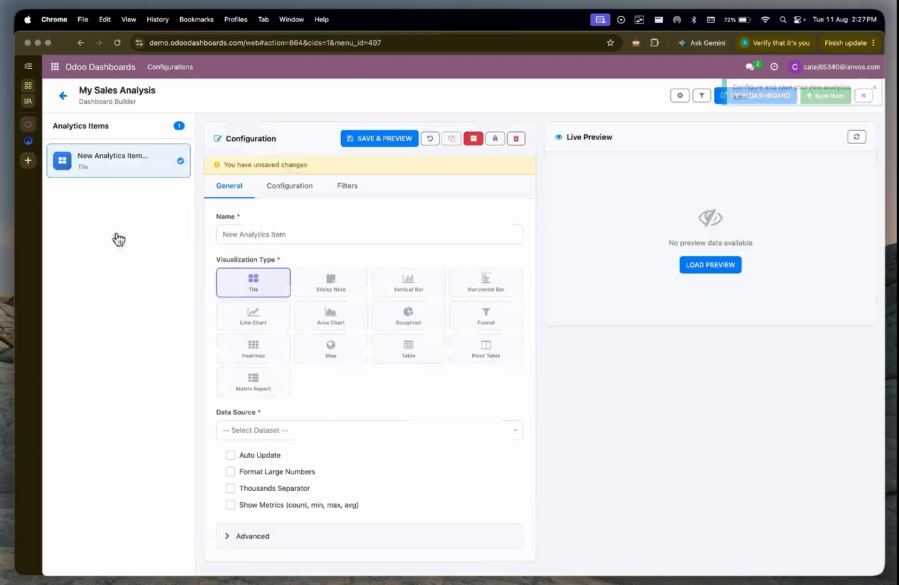
triple_click(302, 230)
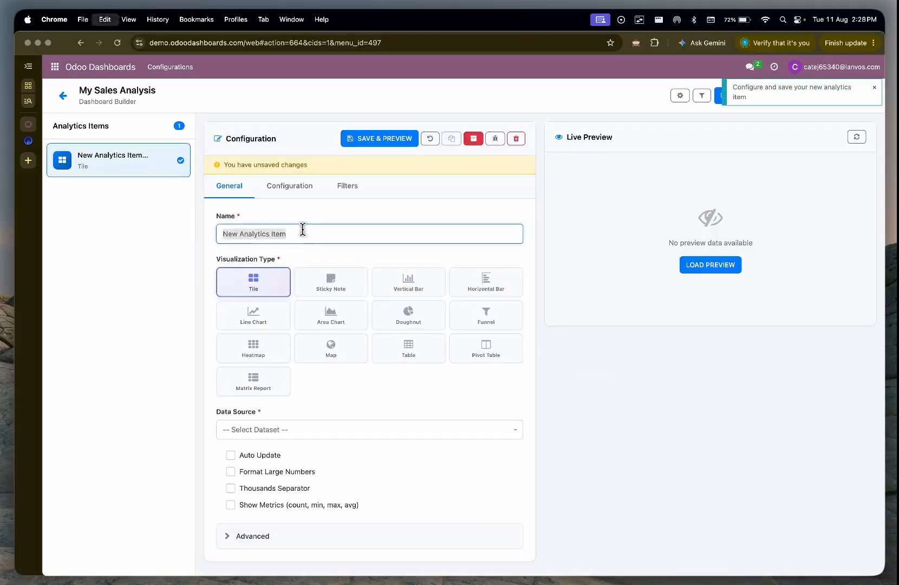
type("Total Sal")
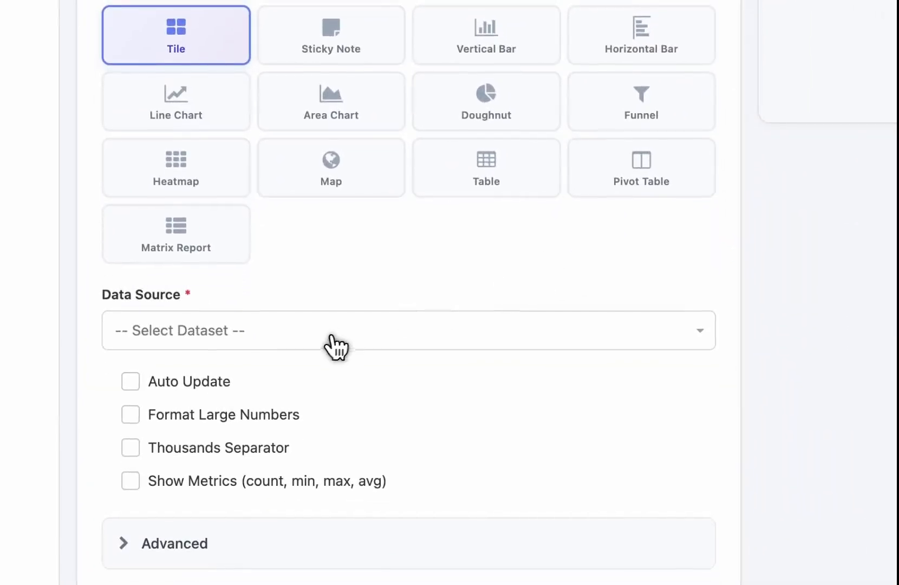
Step: Choose the newly built Sales Order dataset as the data source of the Total Sales tile
left_click(327, 349)
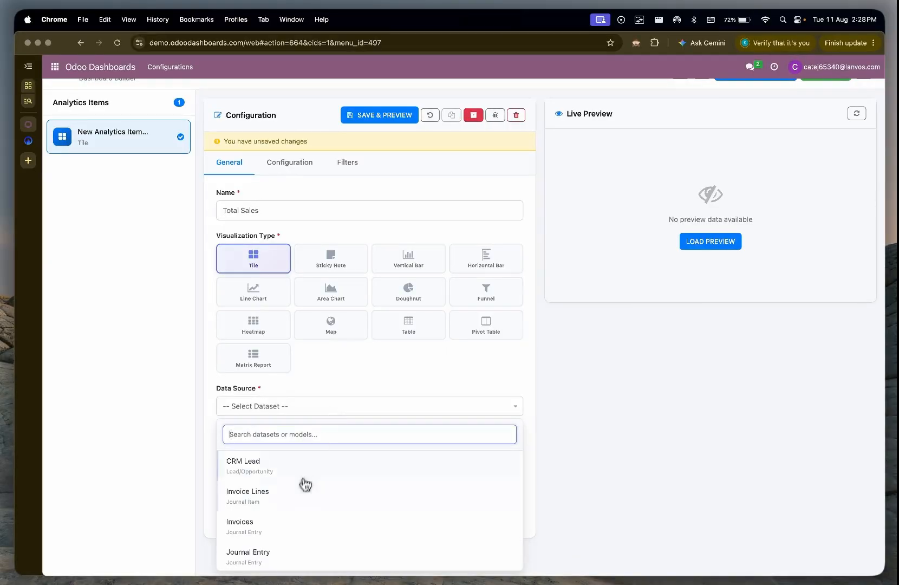
scroll(301, 490, "down", 5)
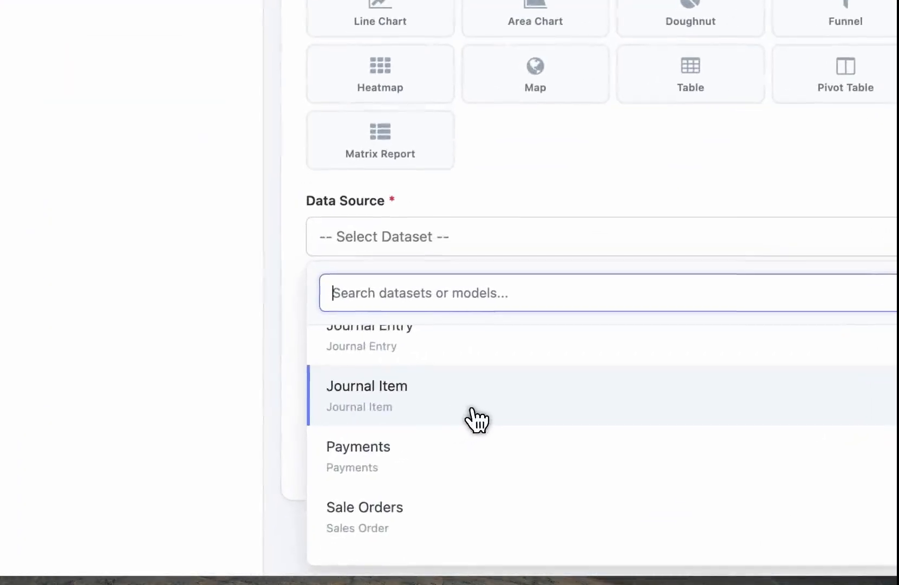
scroll(301, 498, "down", 1)
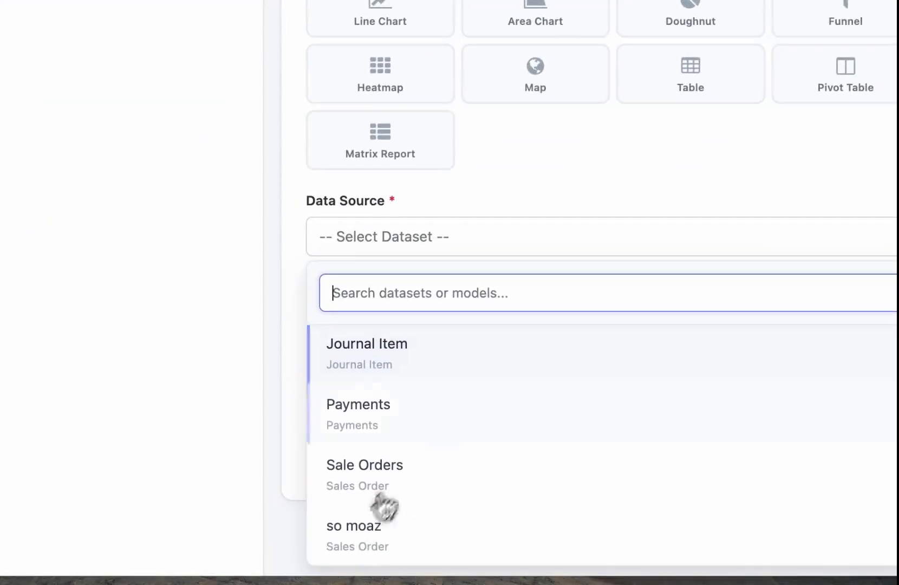
left_click(394, 544)
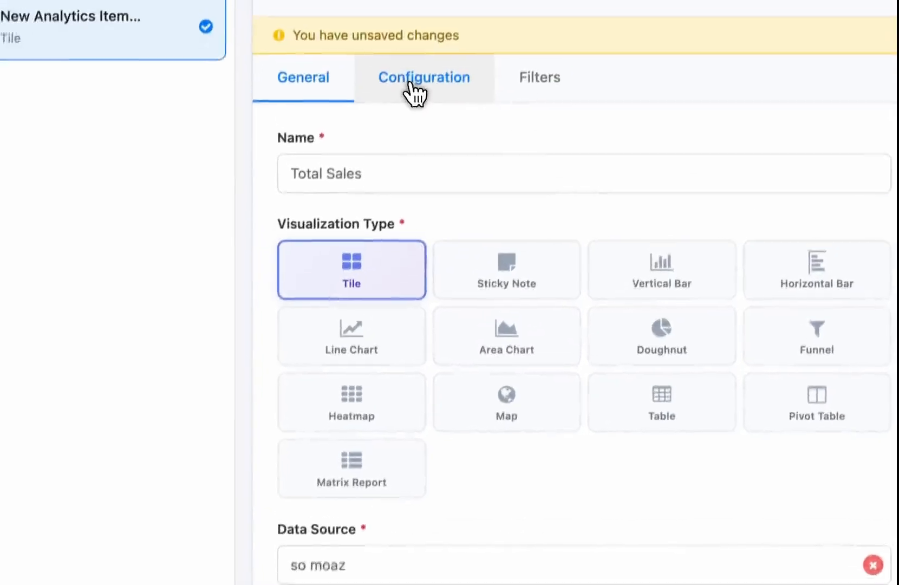
Step: Configure the Total Sales tile to sum amount_untaxed with US Dollar ($) as currency symbol, and save and preview it
left_click(411, 100)
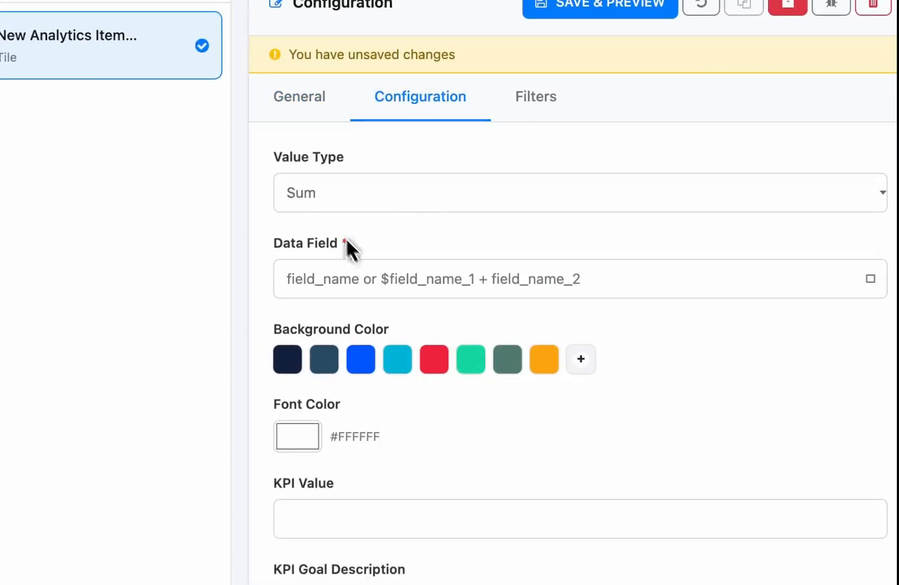
left_click(361, 288)
left_click(369, 369)
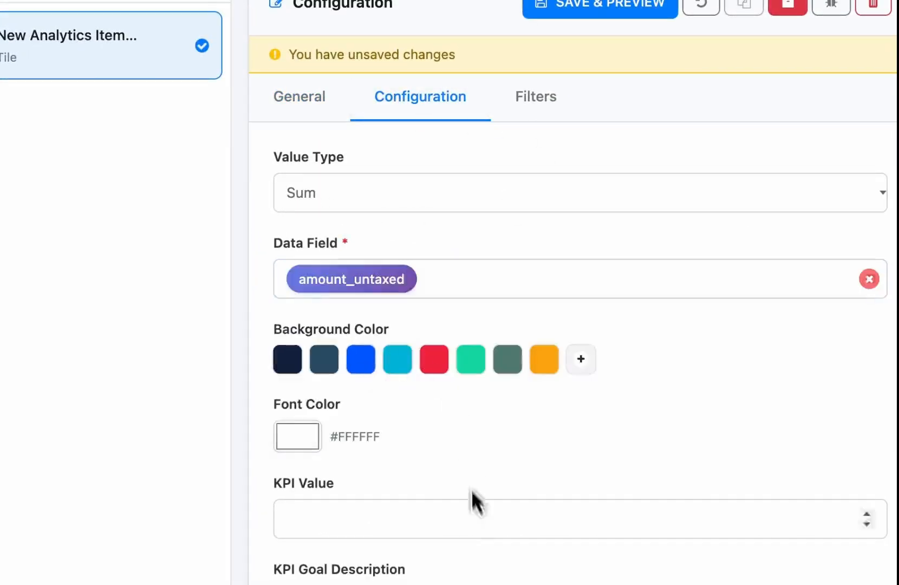
left_click(420, 376)
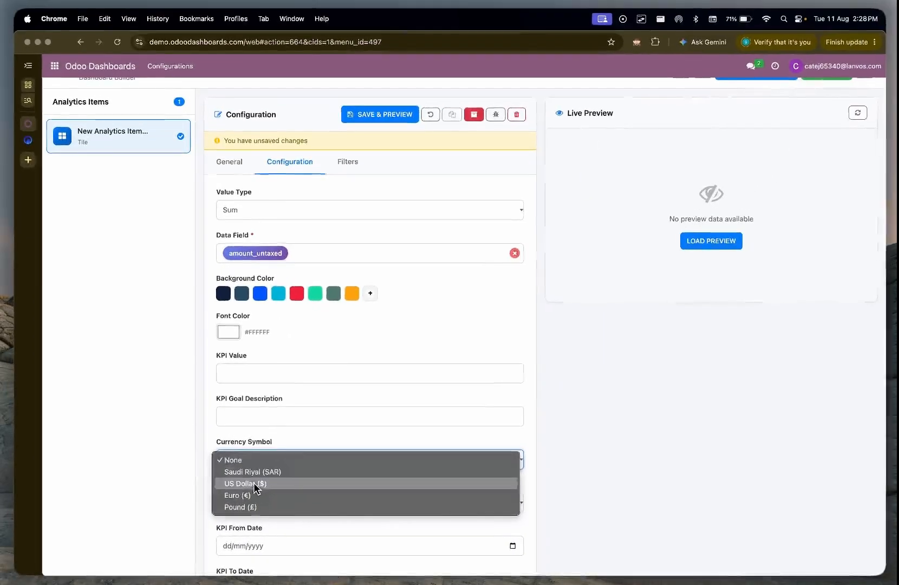
left_click(385, 118)
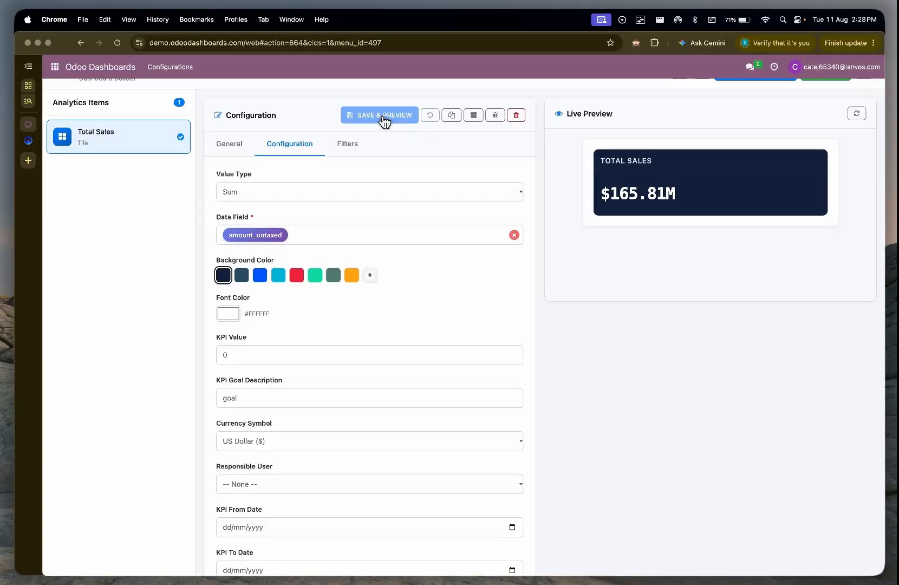
Step: Turn off Format Large Numbers and enable Thousands Separator for the Total Sales tile, and save and preview it
left_click(231, 145)
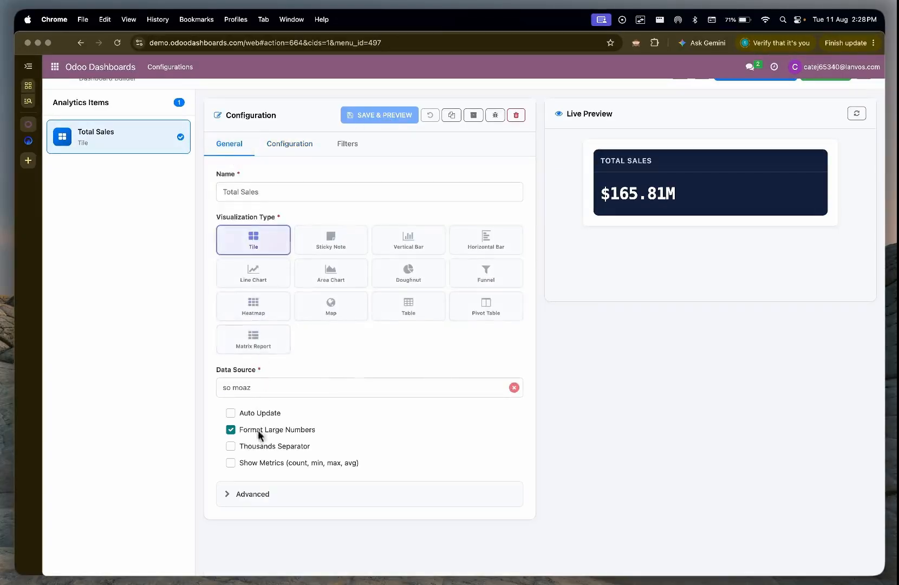
left_click(253, 448)
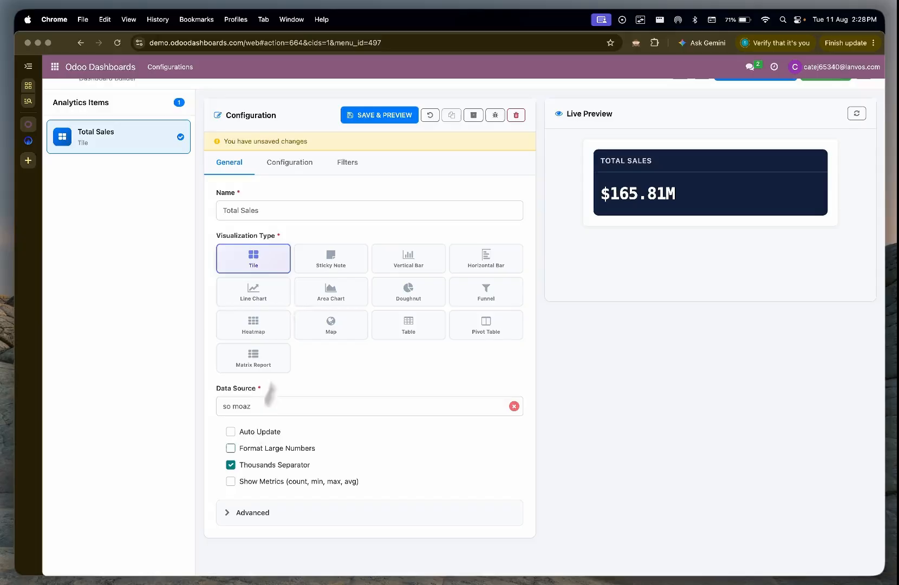
left_click(373, 117)
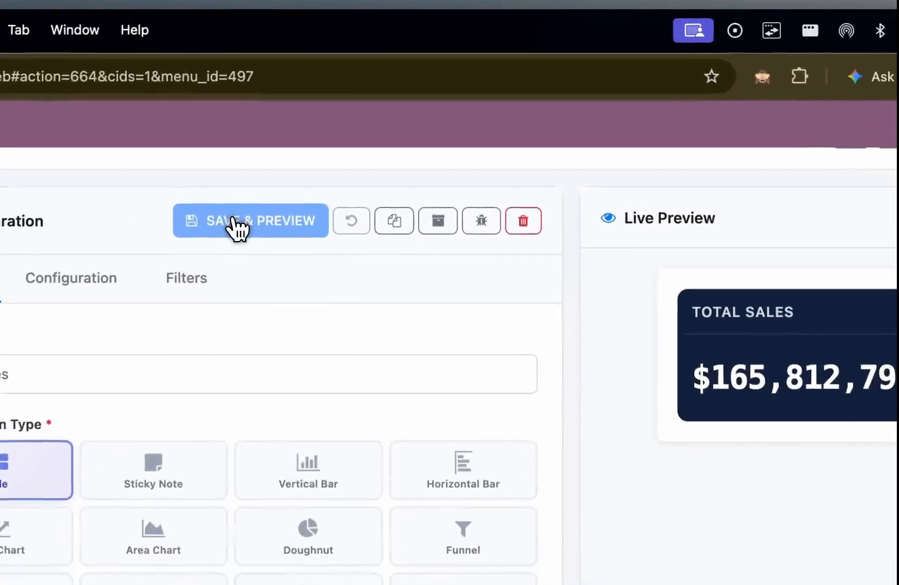
Step: Add a second analytics item to the dashboard and name it "Top 10 Customers"
scroll(535, 357, "up", 1)
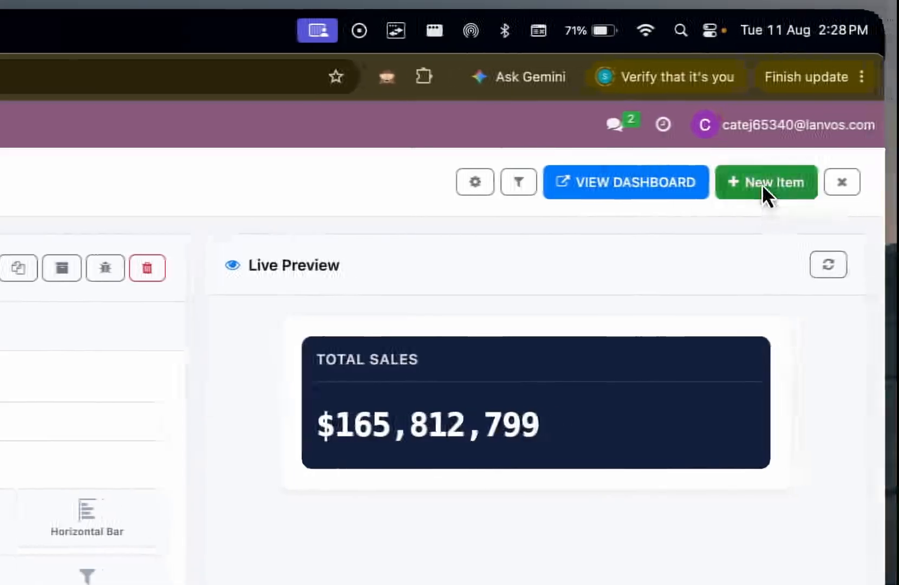
left_click(762, 184)
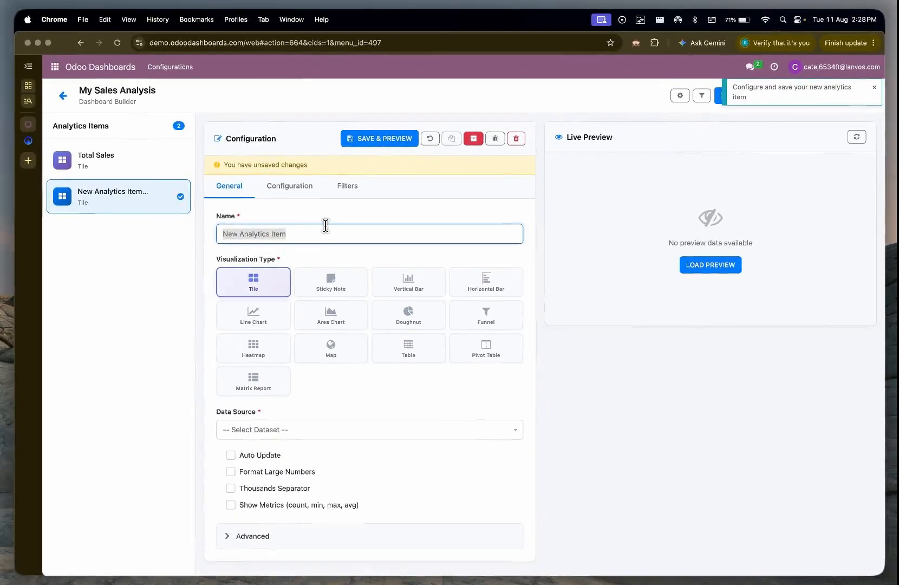
type("Top ")
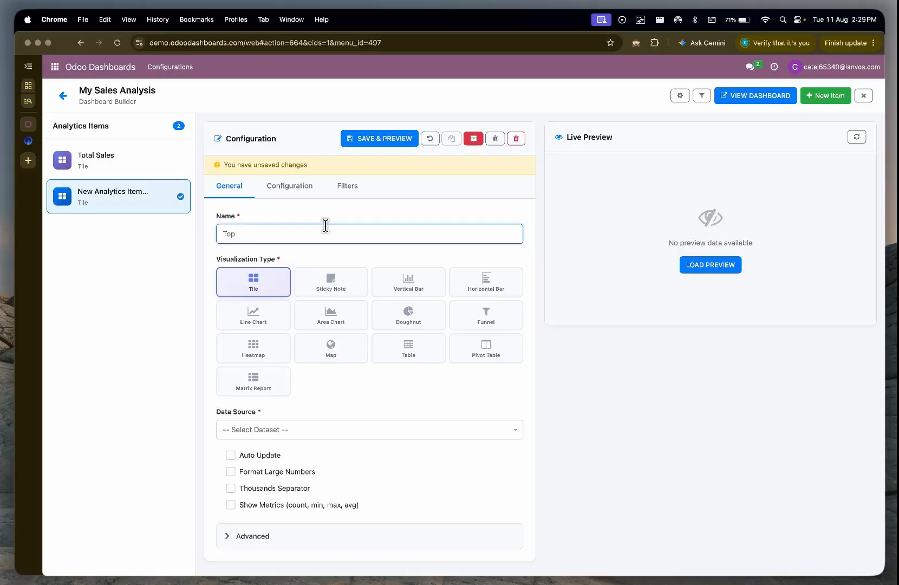
type("10 Customers")
Step: Make Top 10 Customers a Horizontal Bar chart and choose the same Sales Order dataset as its data source
left_click(476, 287)
scroll(346, 390, "down", 1)
left_click(303, 410)
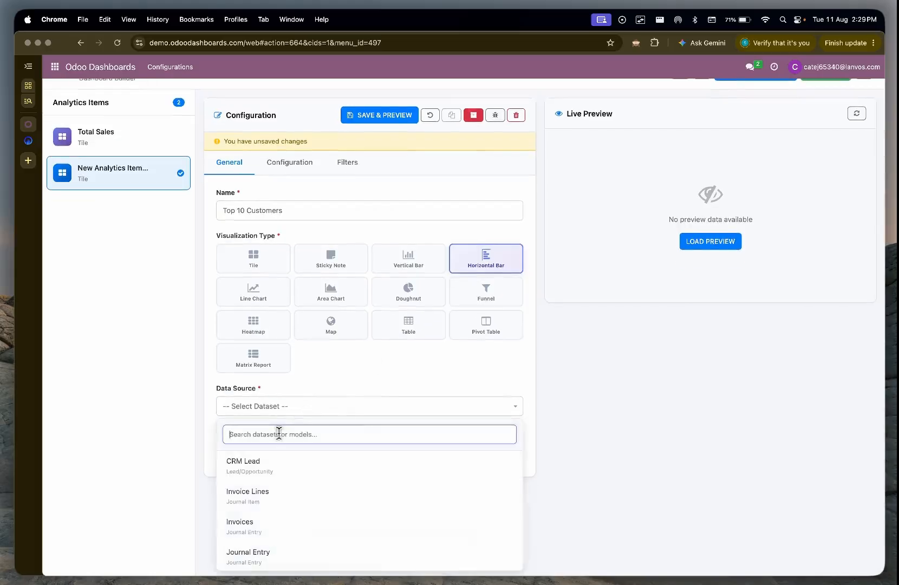
type("so")
left_click(256, 460)
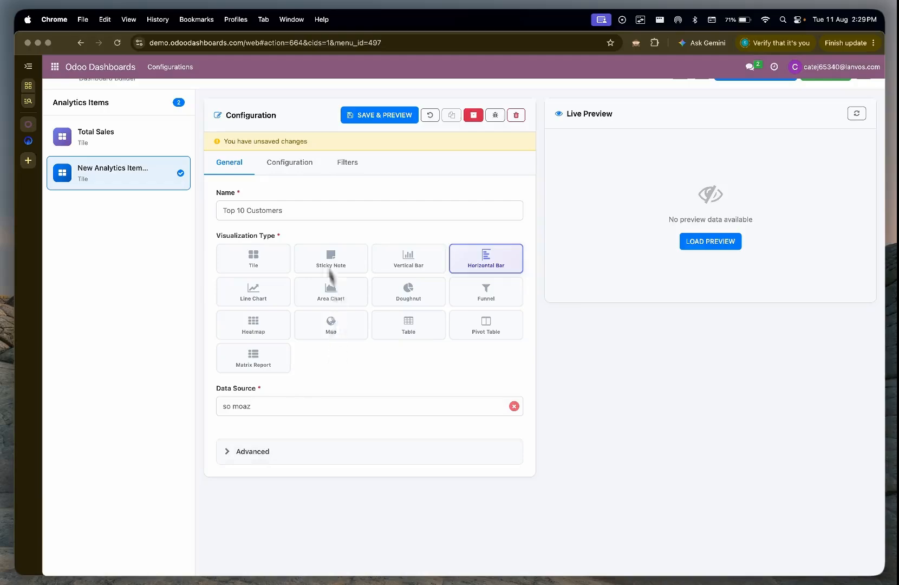
Step: Set the chart's dimension to customer_name and its measure to amount_untaxed
left_click(284, 171)
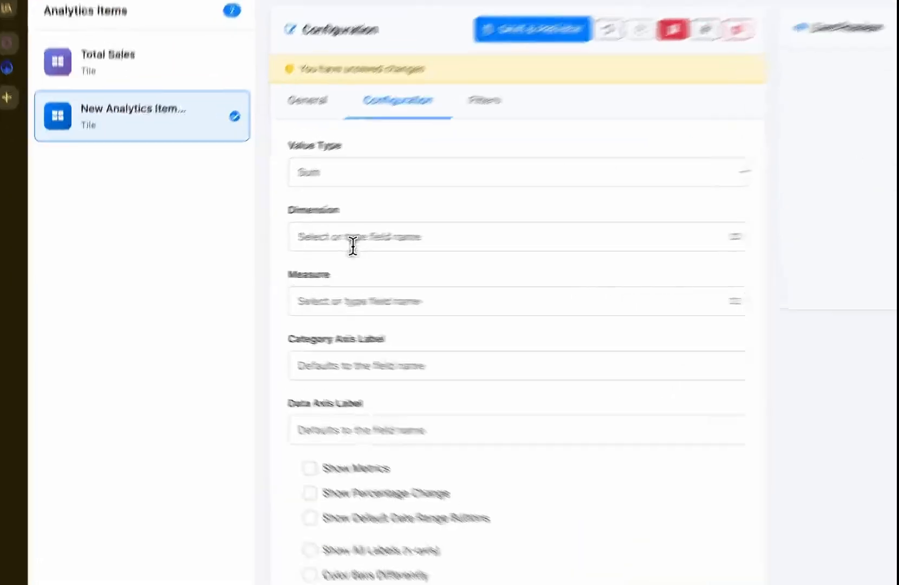
left_click(262, 256)
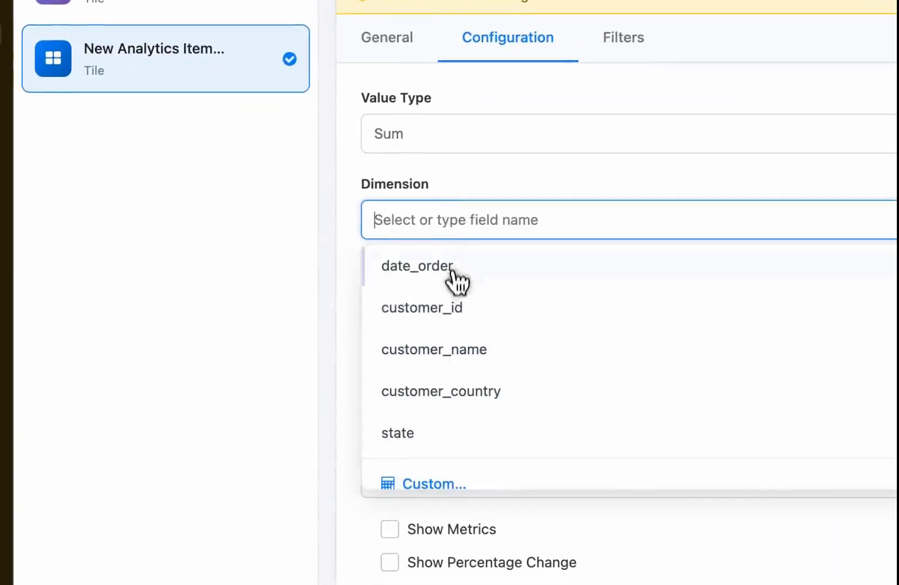
left_click(448, 364)
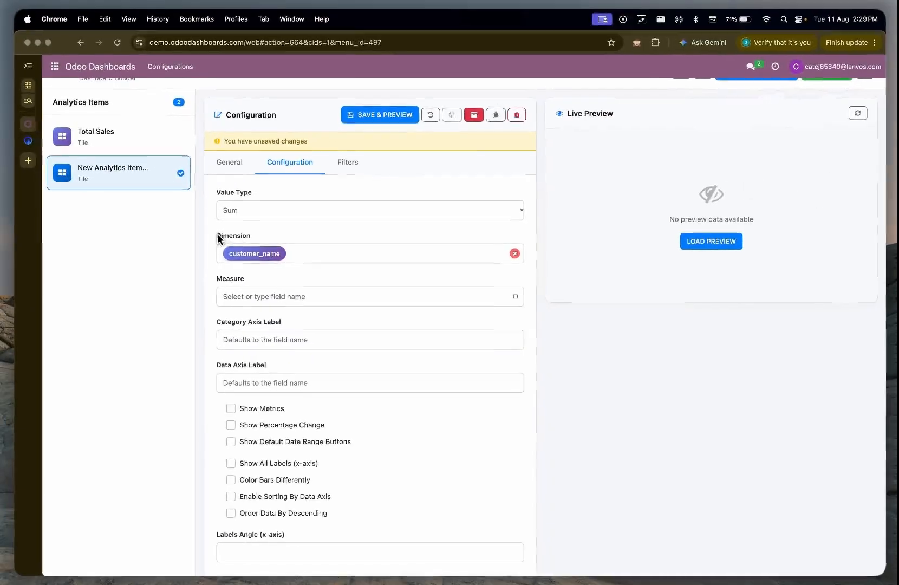
left_click(298, 296)
left_click(272, 338)
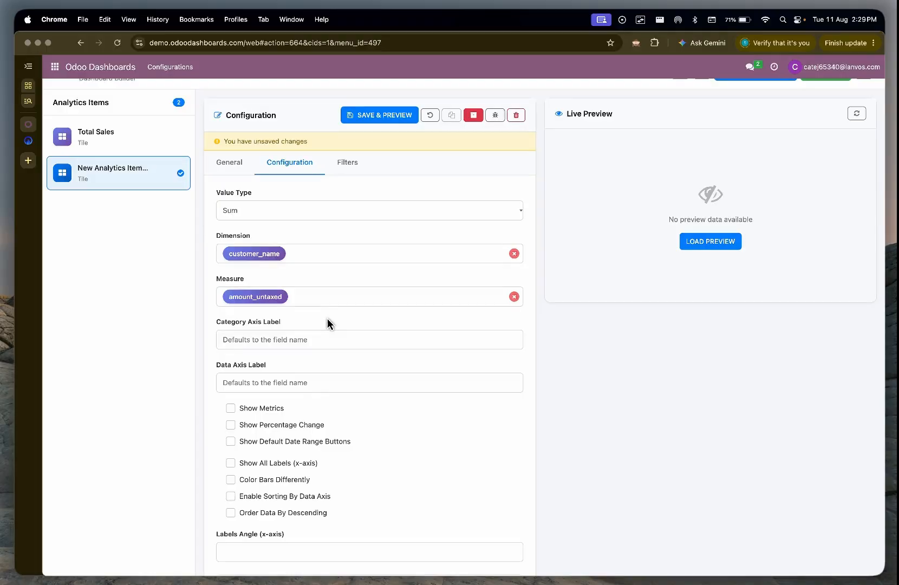
Step: Order the chart's data by descending, limit the data to 10, and save and preview the chart
scroll(328, 323, "down", 5)
left_click(230, 249)
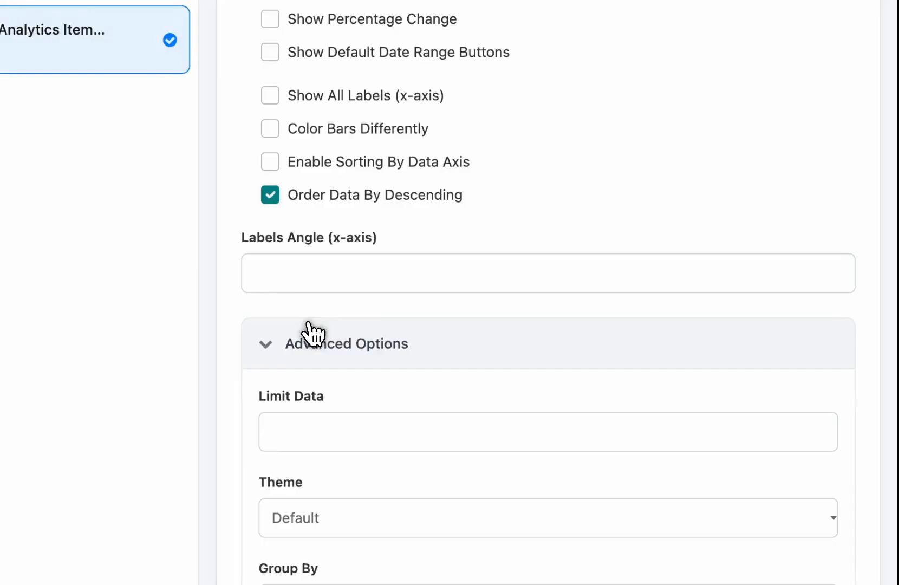
left_click(315, 432)
type("10")
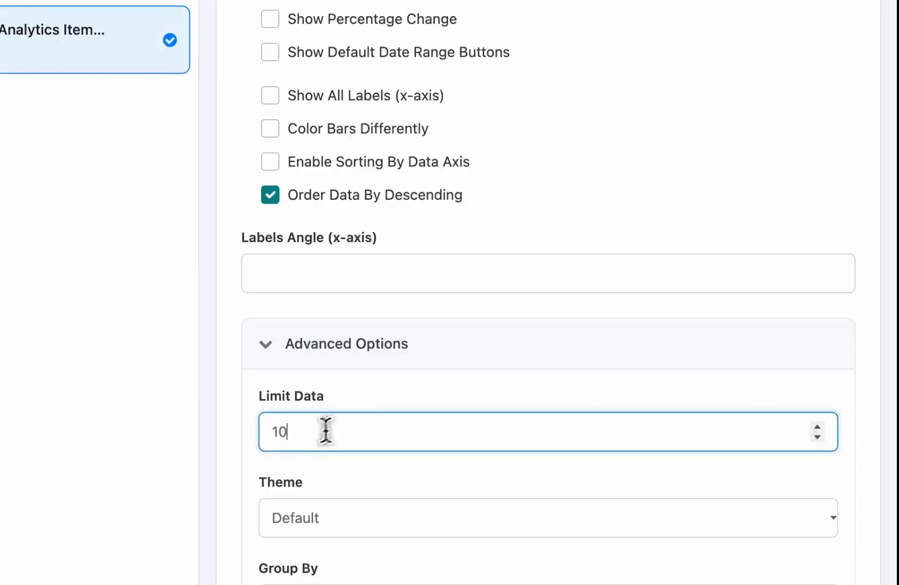
scroll(590, 362, "up", 8)
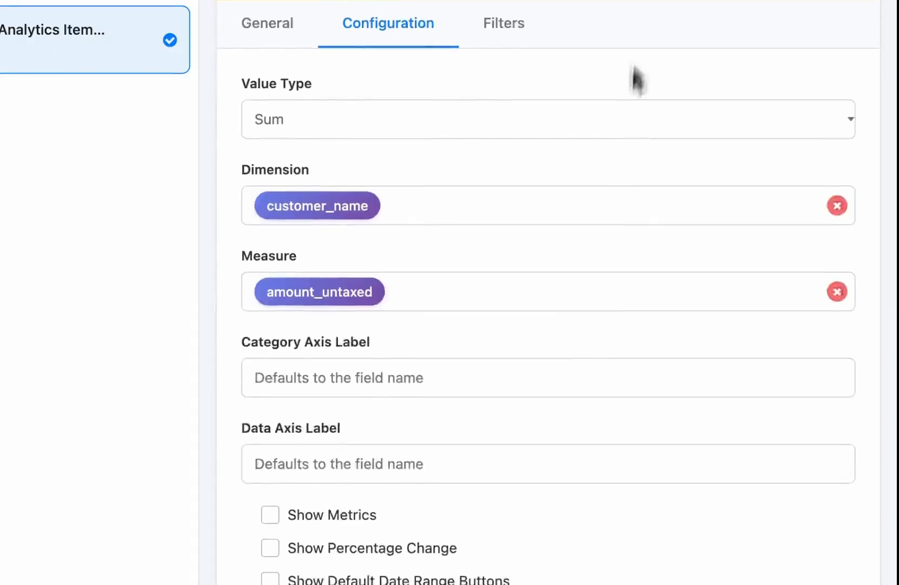
left_click(348, 225)
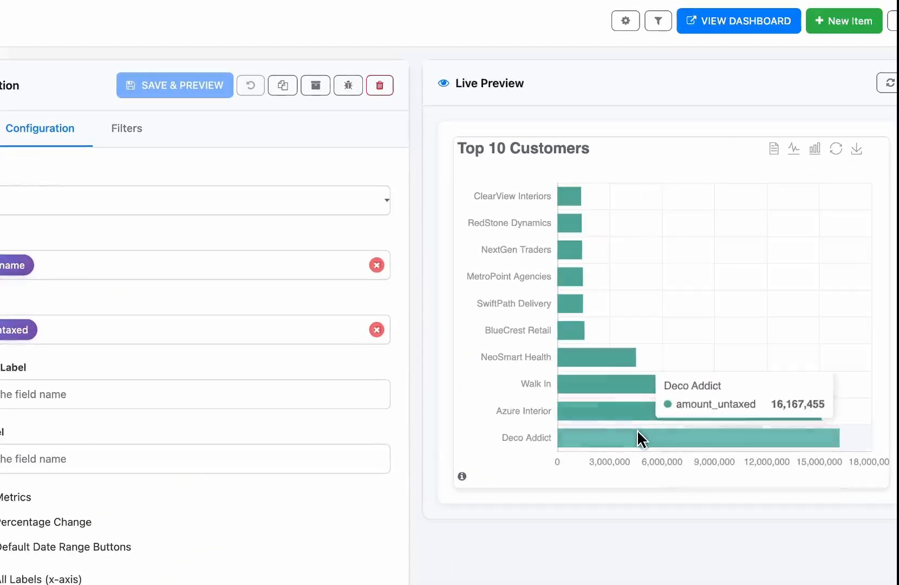
mouse_move(688, 355)
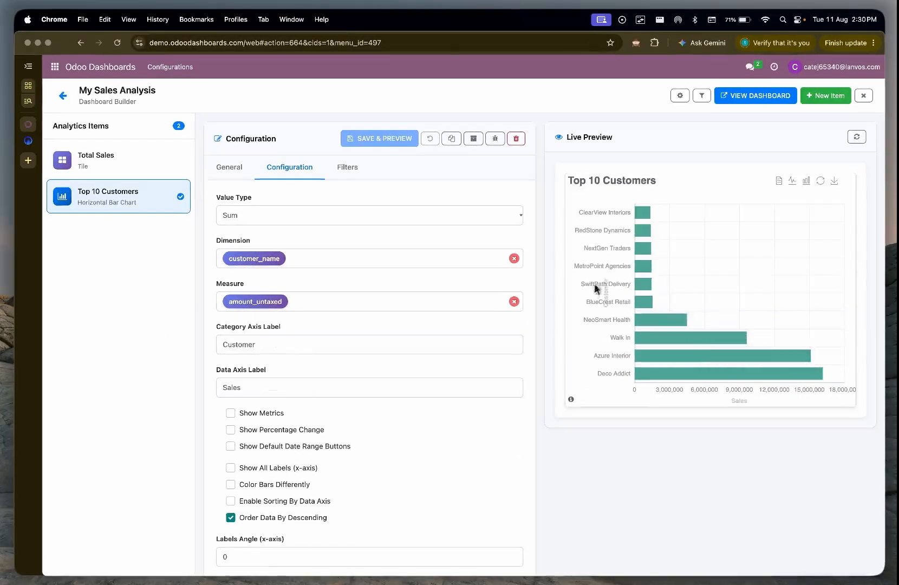
Step: In the dashboard view, enlarge the Top 10 Customers chart, place it under the Total Sales tile, widen the tile to match and lock the layout
left_click(760, 97)
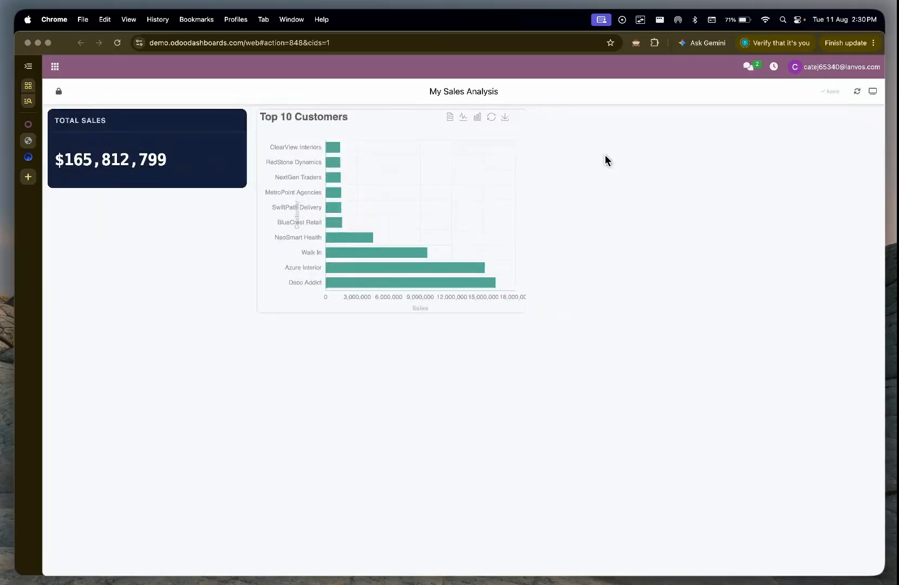
left_click(59, 92)
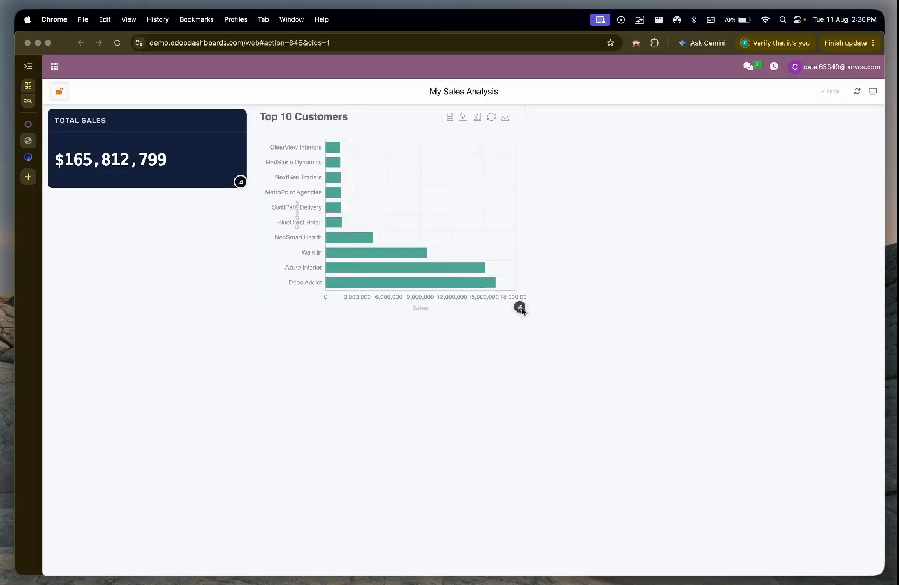
left_click_drag(523, 309, 568, 431)
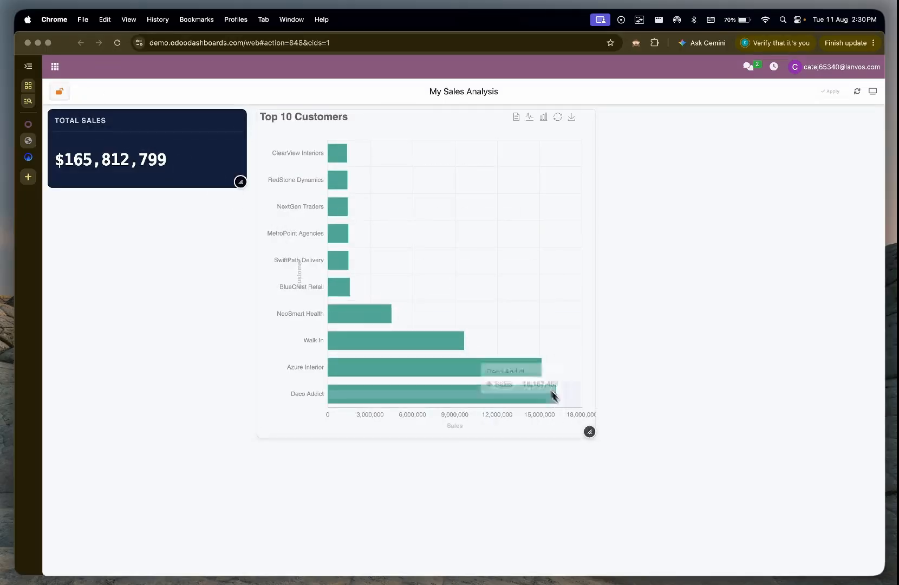
left_click_drag(560, 349, 356, 443)
left_click_drag(245, 183, 370, 190)
left_click(58, 91)
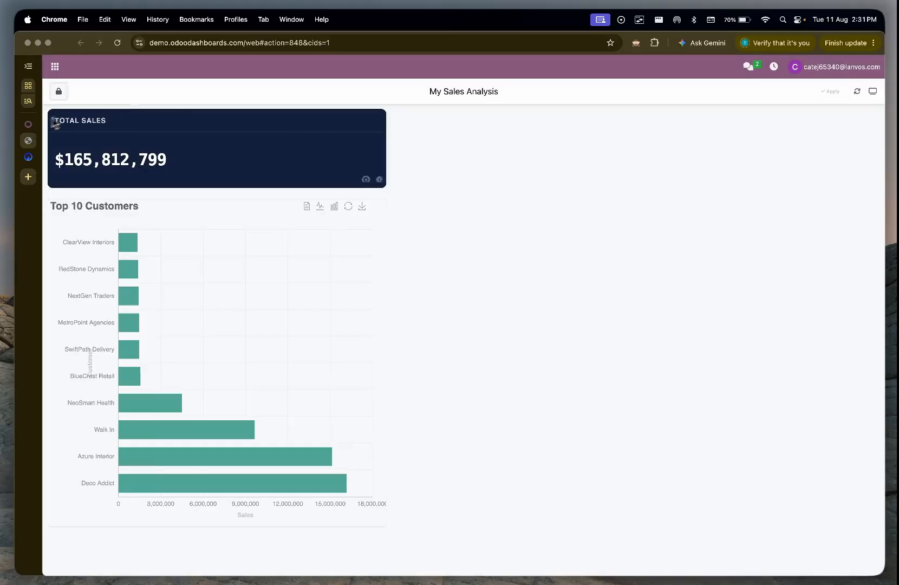
Step: Return to the Dashboard Builder and create a first filter named "Customer" for the Total Sales tile
left_click(27, 127)
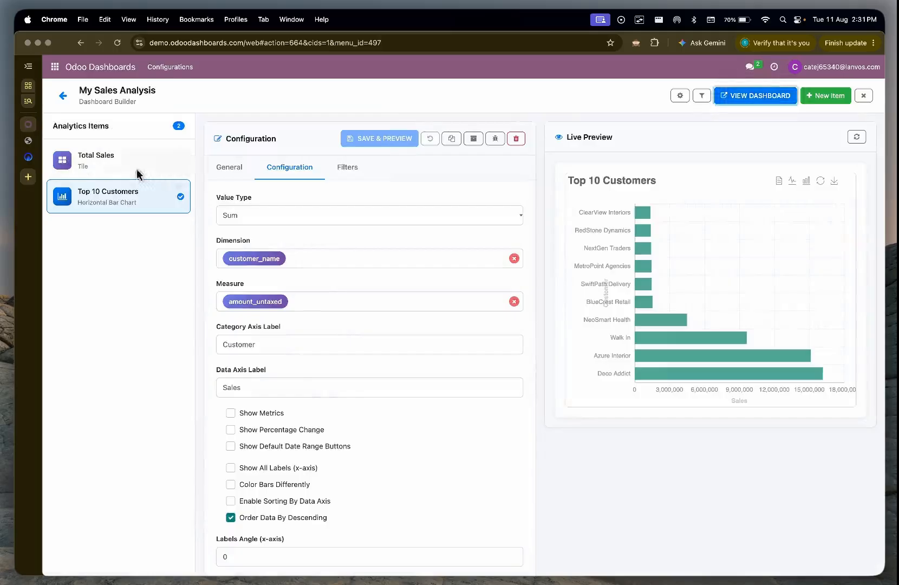
left_click(171, 162)
left_click(323, 138)
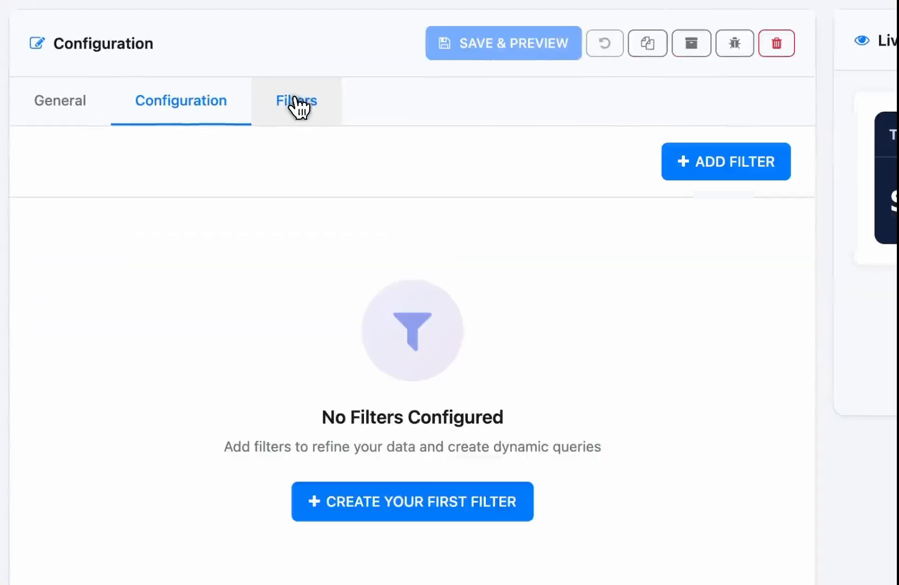
left_click(460, 498)
left_click(265, 297)
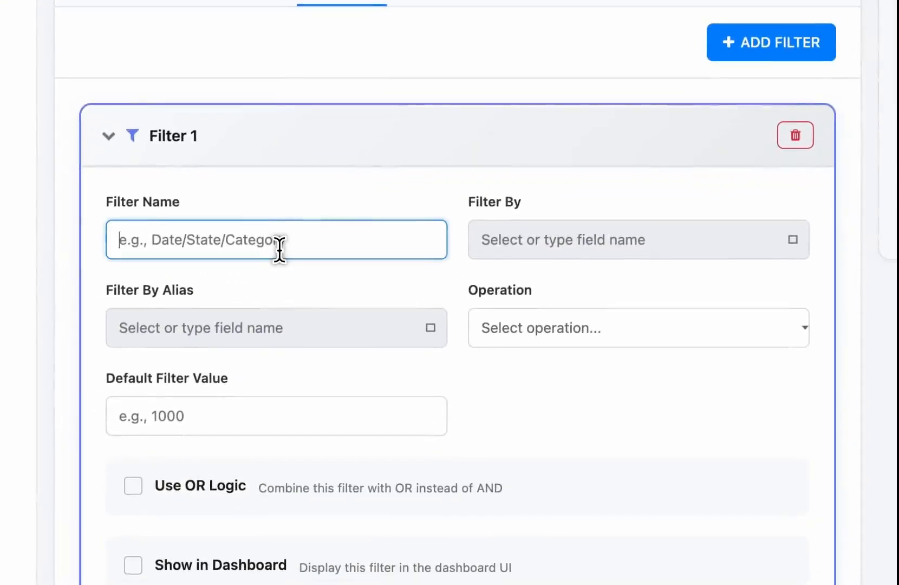
type("Cu")
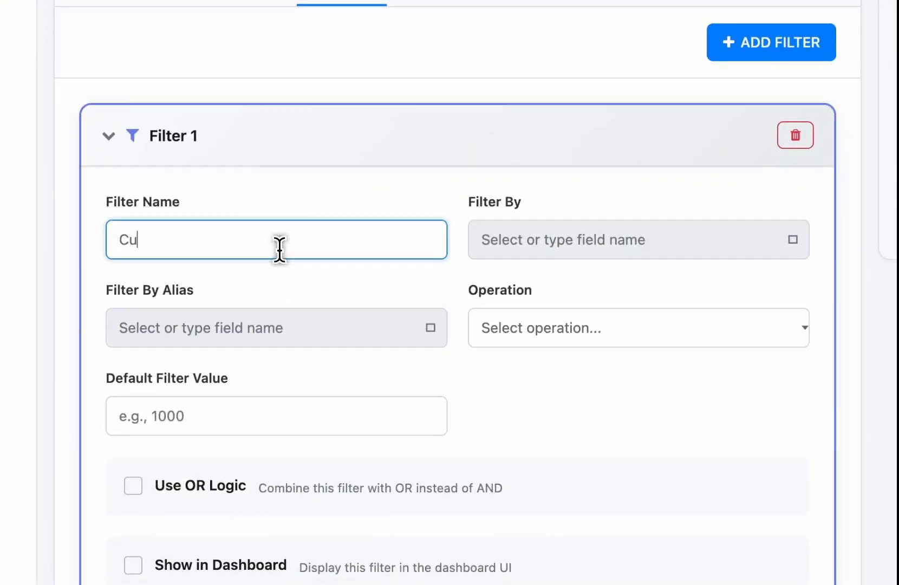
type("stomer")
Step: Set the Customer filter to filter by customer_name with the operation "Is equal to" and show it in the dashboard
left_click(570, 249)
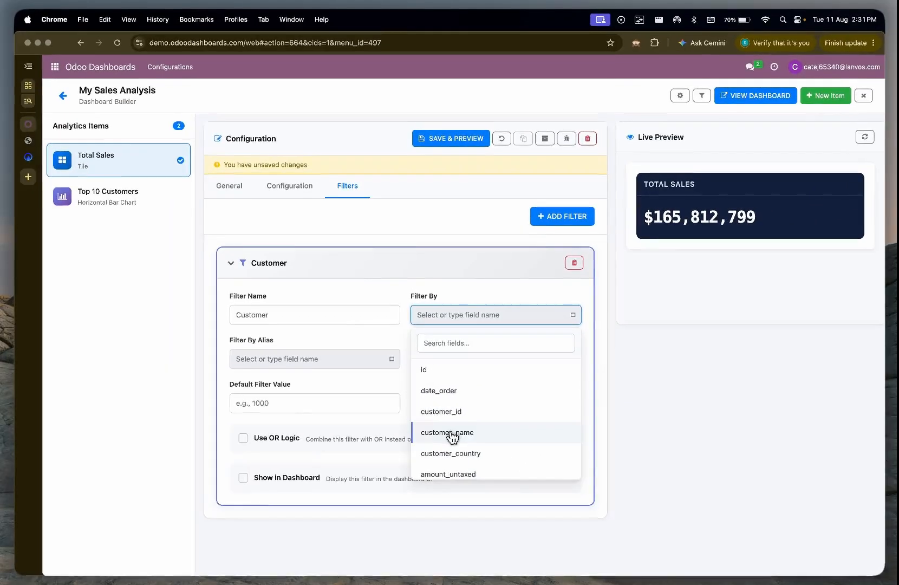
left_click(452, 433)
left_click(456, 362)
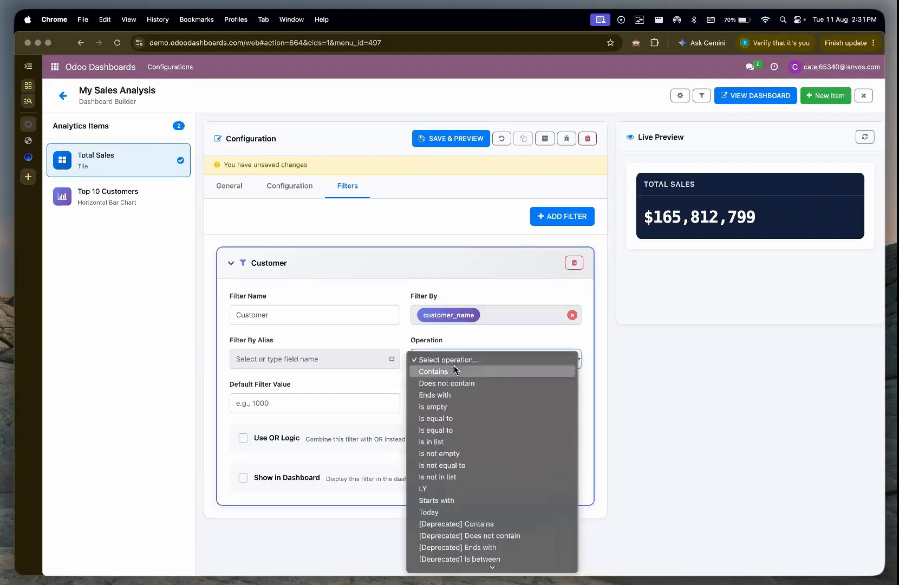
left_click(460, 429)
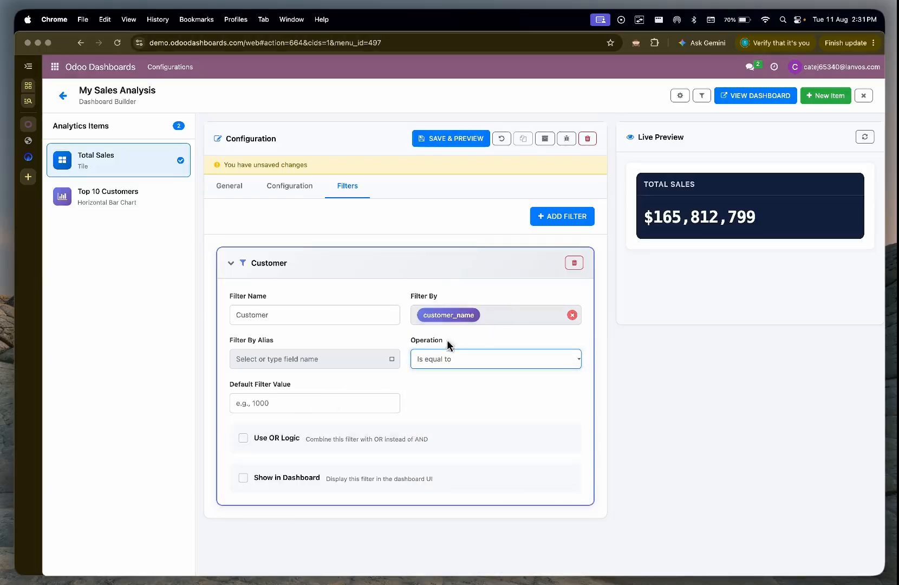
left_click(281, 480)
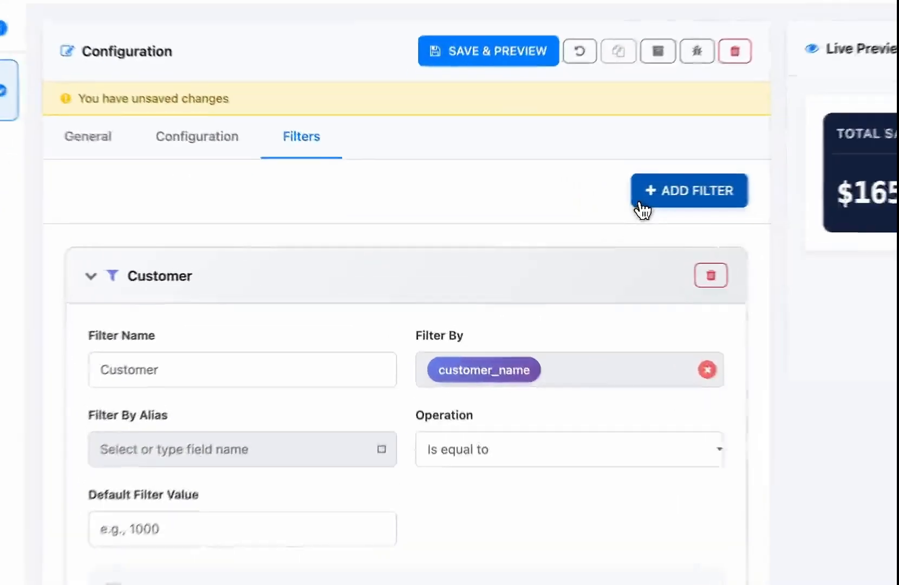
Step: Add a second filter named "Date" to the Total Sales tile, filtering by date_order
left_click(642, 210)
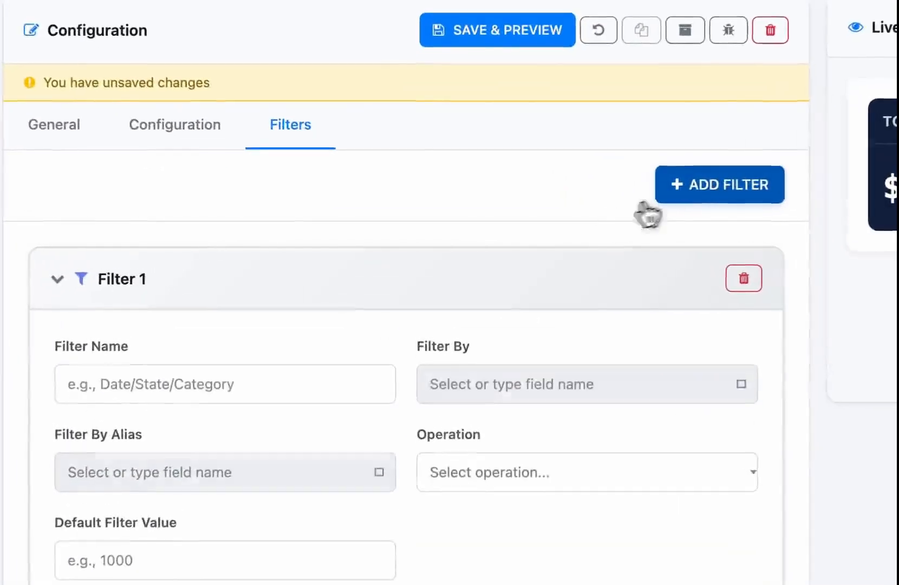
left_click(261, 239)
type("Date")
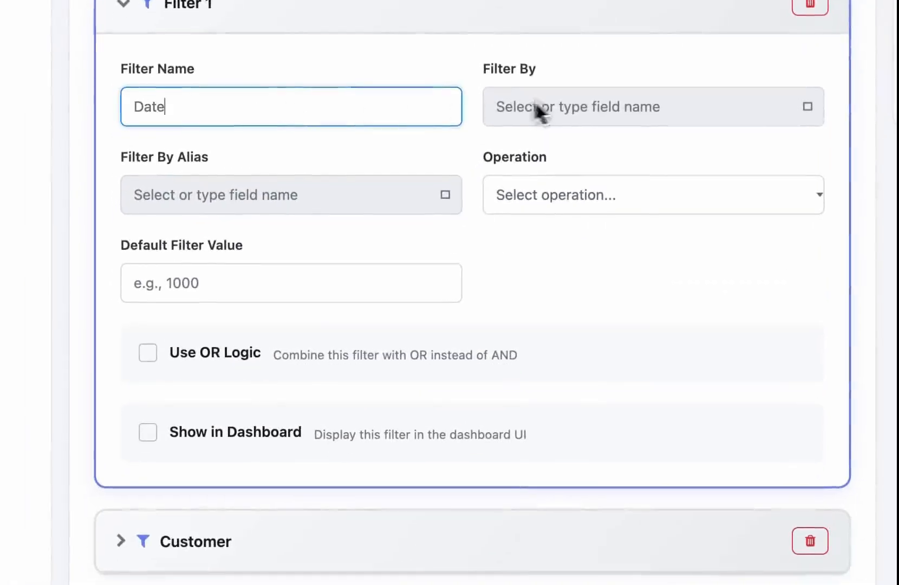
left_click(538, 108)
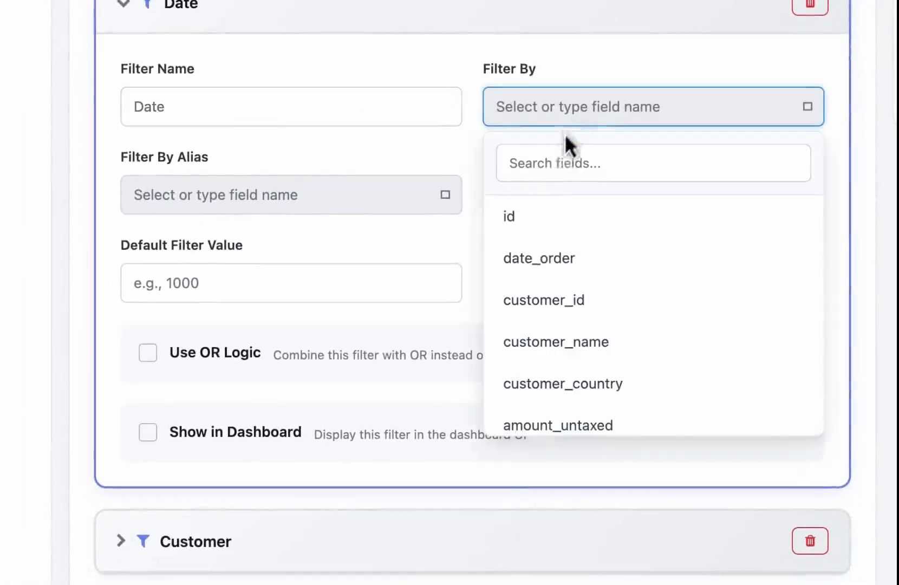
left_click(547, 179)
type("da")
left_click(553, 216)
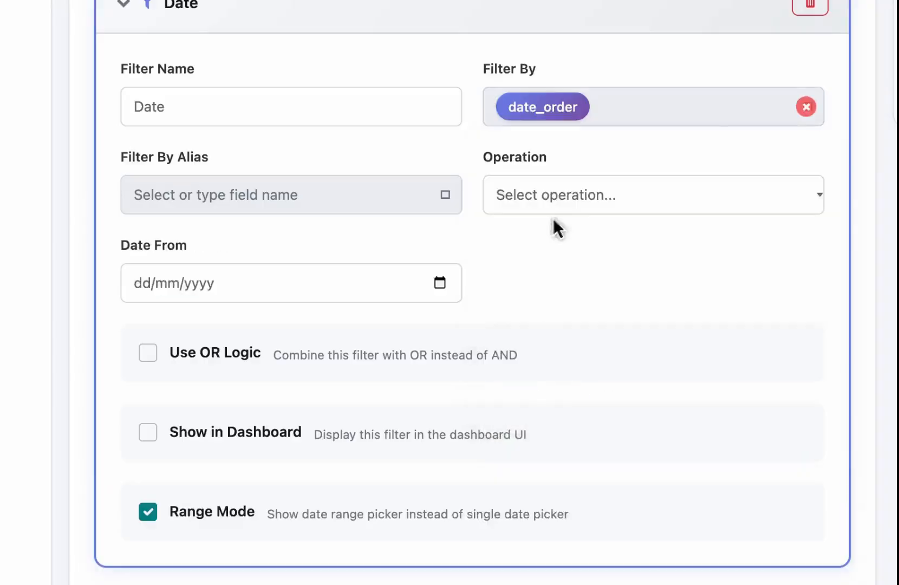
Step: Set the Date filter's operation to "This year" and show it in the dashboard
left_click(608, 204)
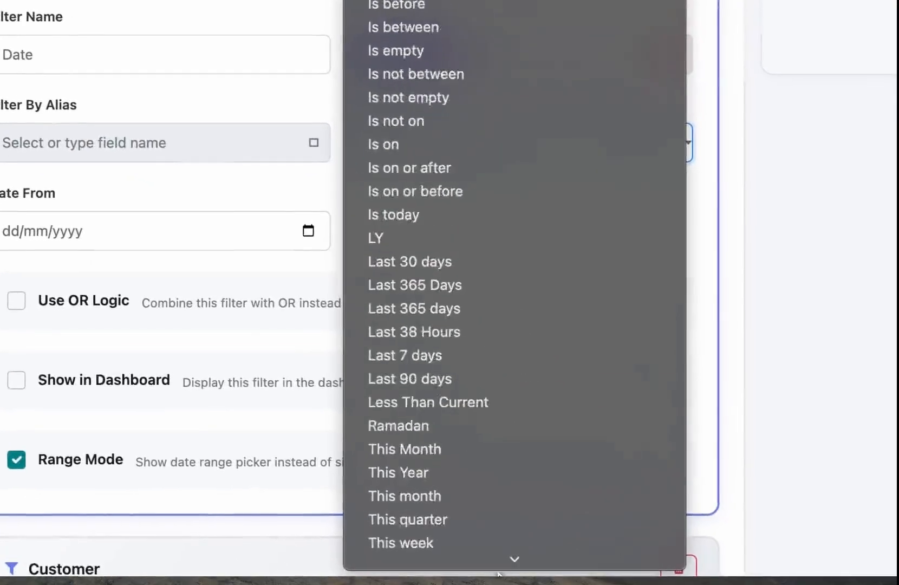
left_click(454, 312)
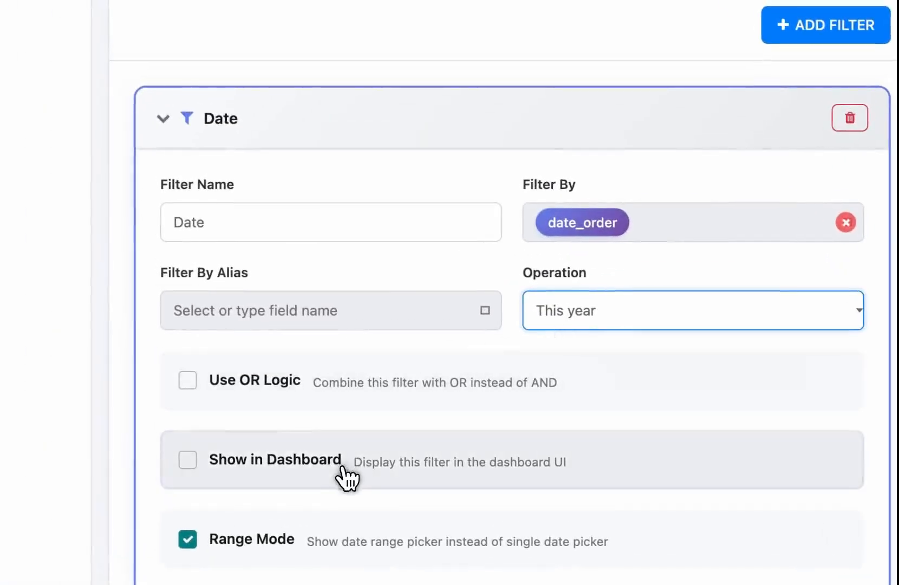
left_click(346, 476)
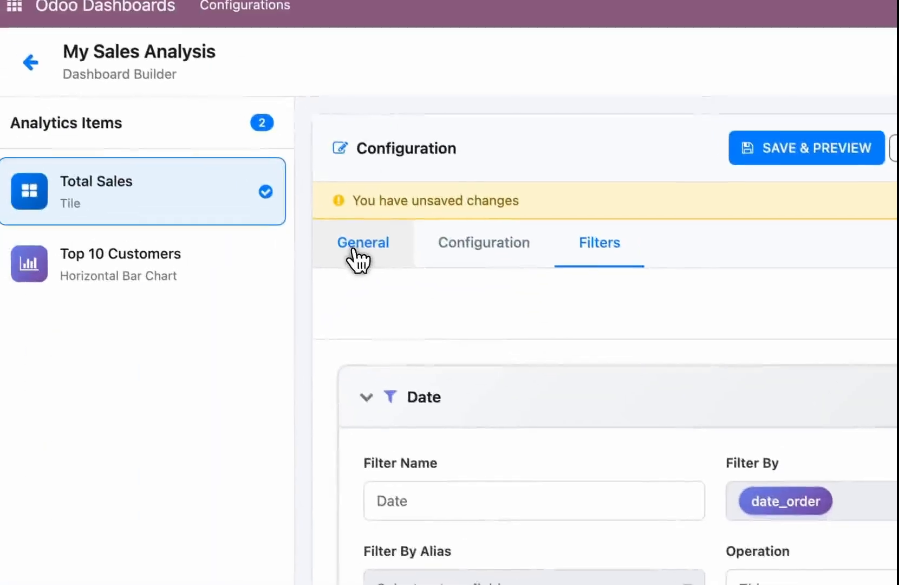
Step: Rename the tile to "Total Sales CY", and save and preview it
left_click(359, 254)
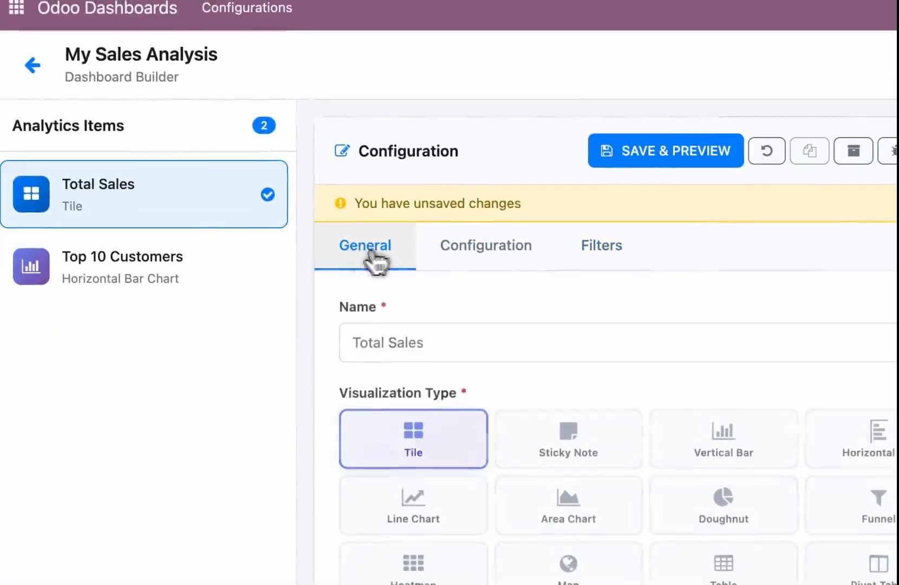
left_click(484, 337)
type("C")
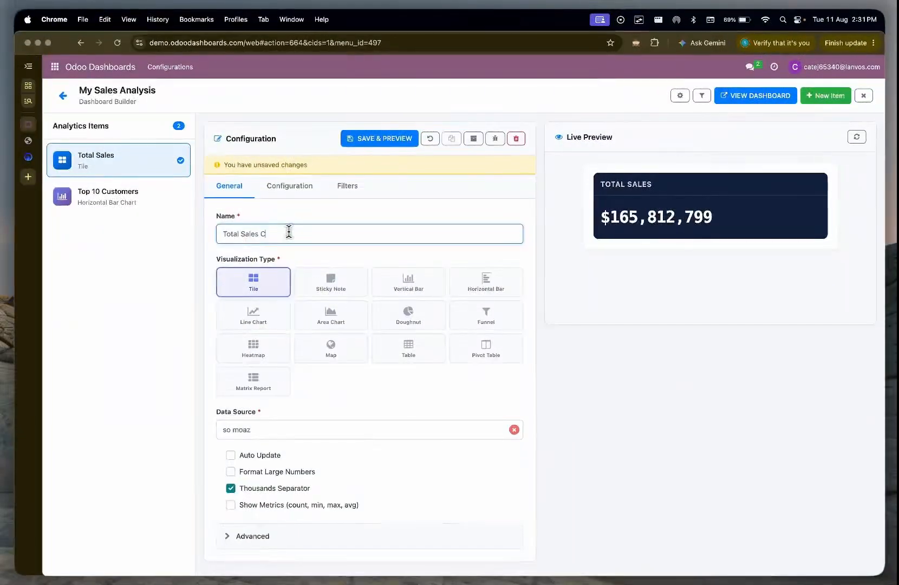
type("Y")
left_click(398, 139)
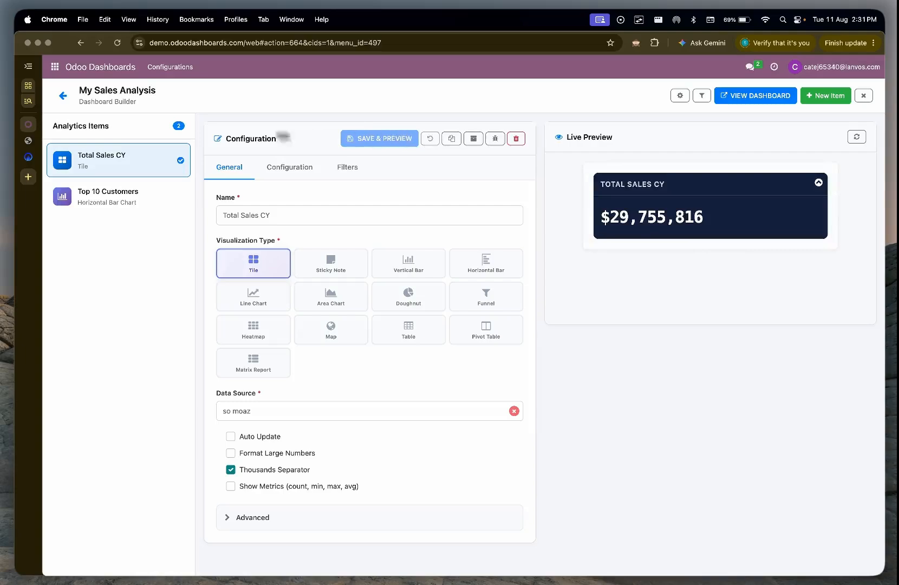
Step: Refresh the My Sales Analysis dashboard view and open the filters of the Total Sales CY tile
left_click(29, 143)
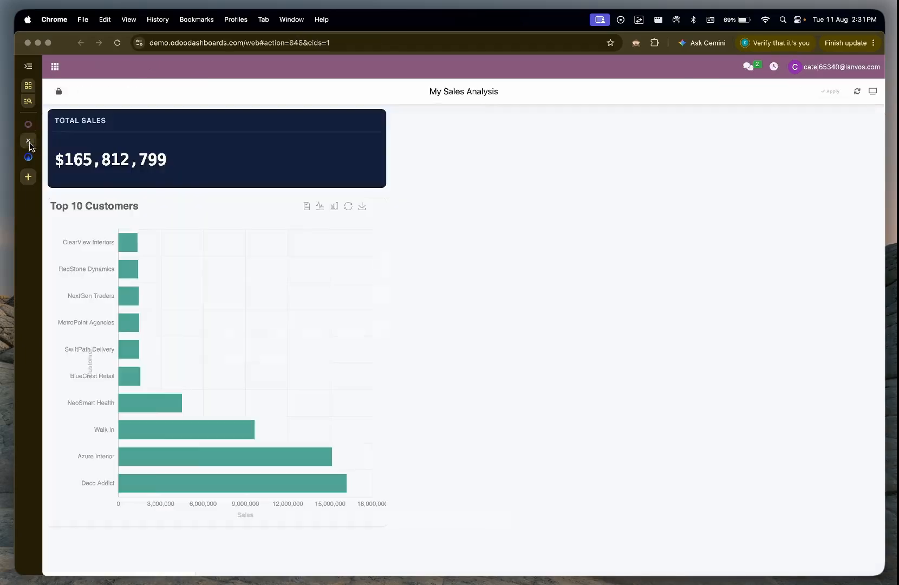
left_click(856, 92)
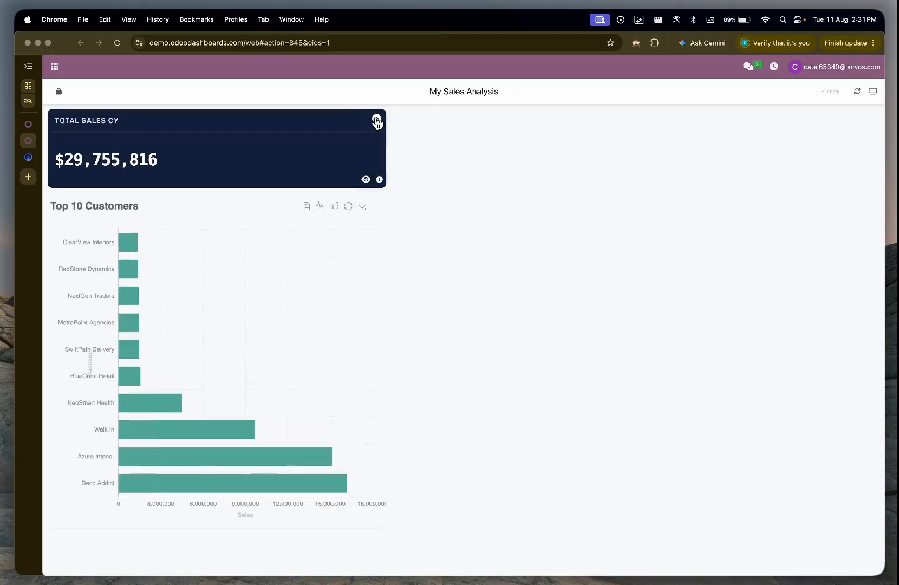
left_click(377, 119)
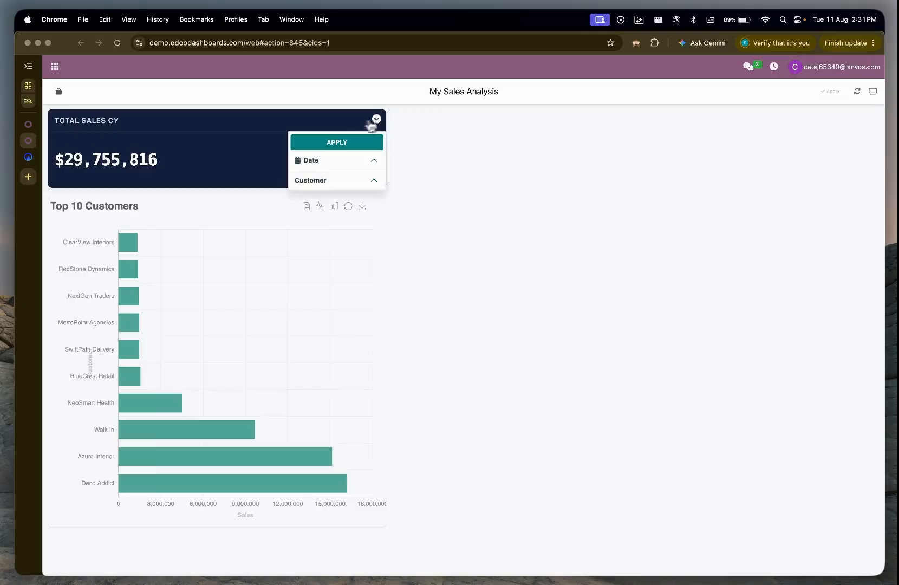
Step: Set the tile's Date filter to the range from June 1, 2026 to July 30, 2026
left_click(311, 161)
left_click(305, 183)
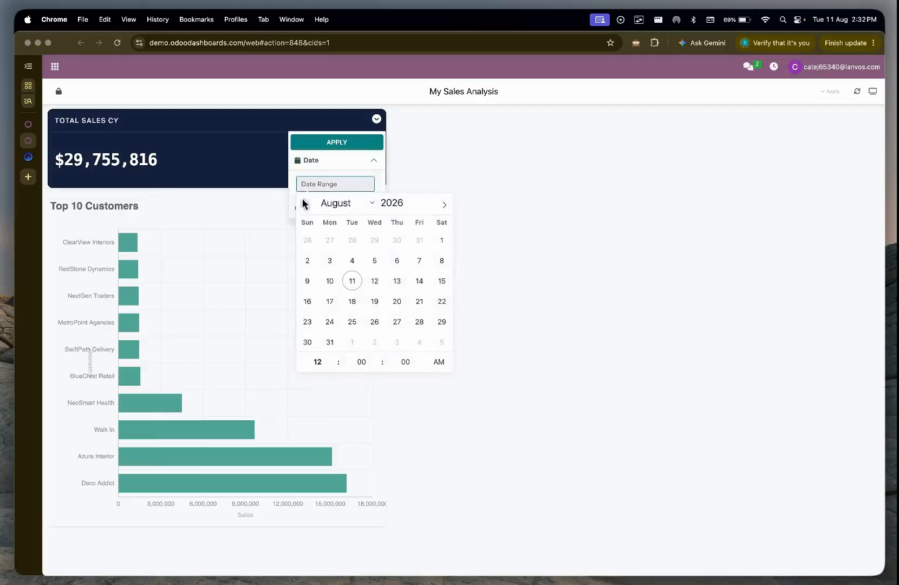
left_click(303, 204)
left_click(305, 204)
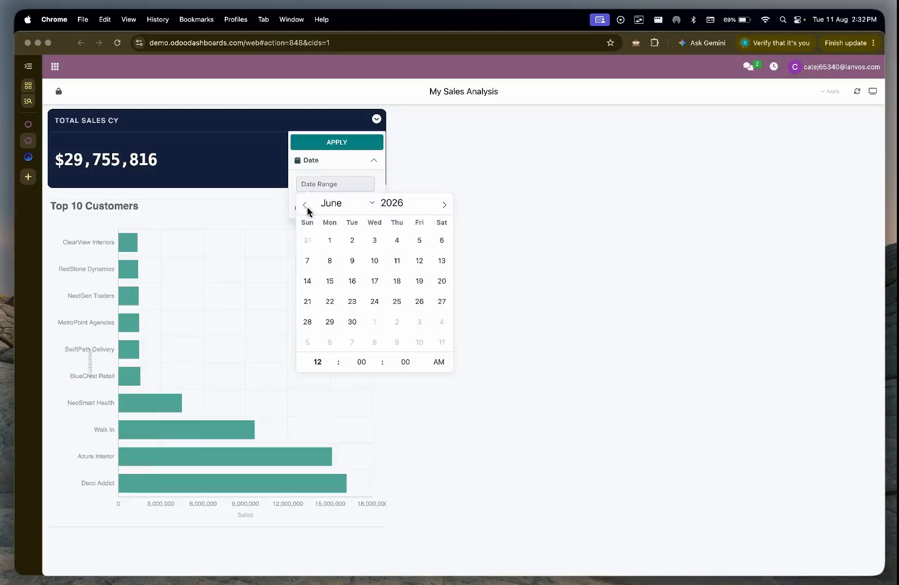
left_click(329, 240)
left_click(440, 204)
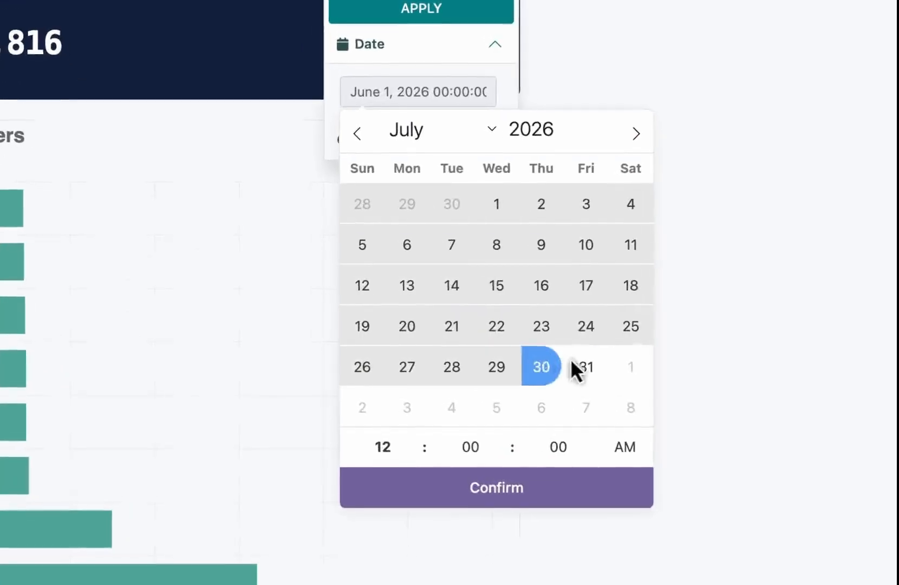
left_click(419, 321)
left_click(447, 481)
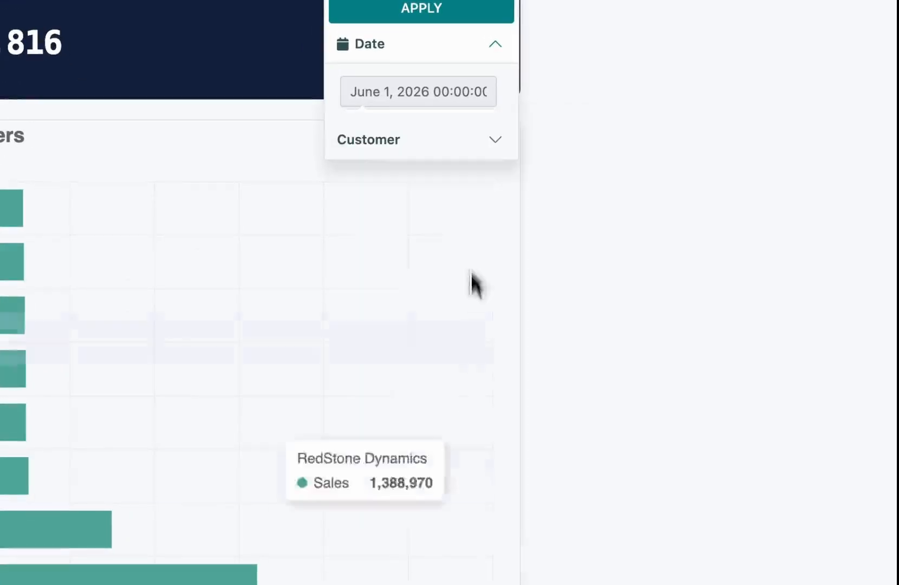
Step: In the tile's Customer filter, select Azure Interior, its two neighbours in the list and Deco Addict, and apply the filters
left_click(456, 140)
scroll(311, 238, "down", 3)
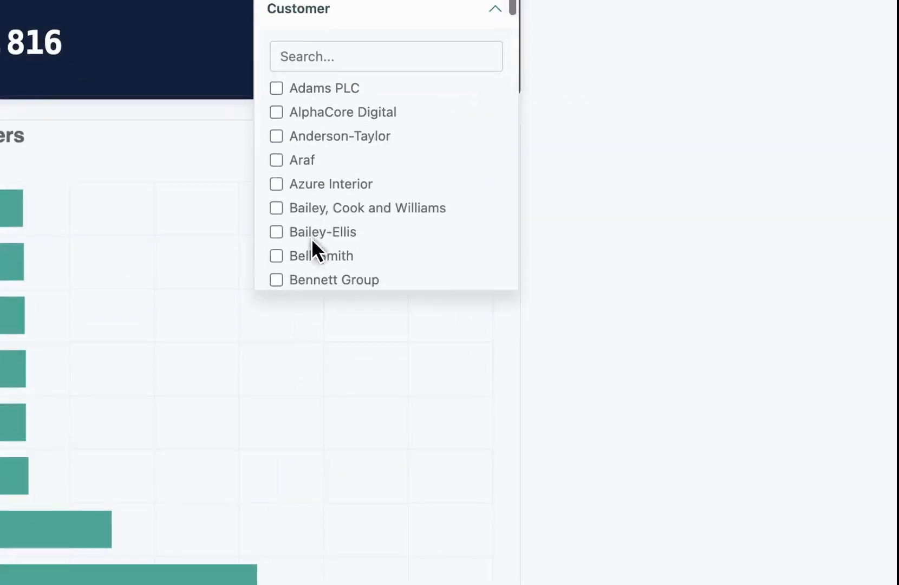
left_click(276, 159)
left_click(277, 185)
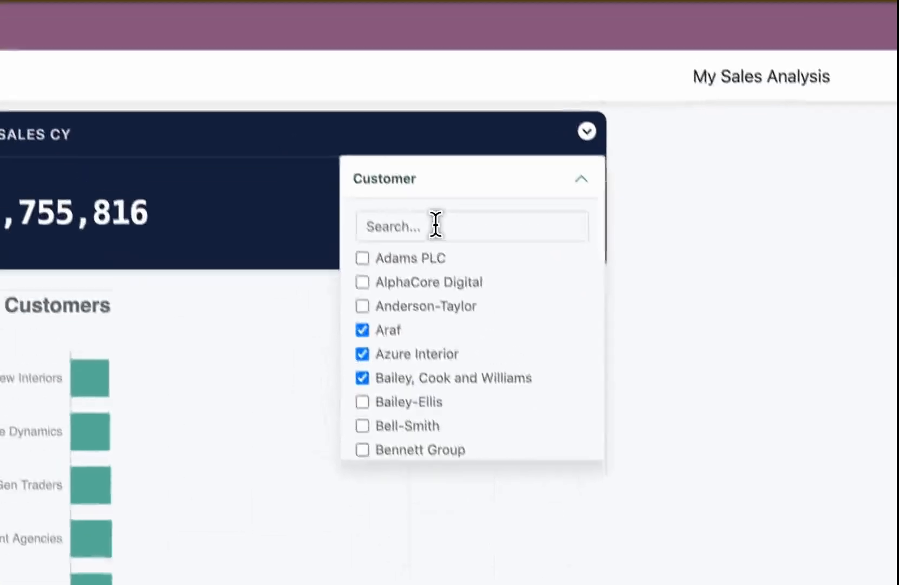
left_click(347, 56)
type("dec")
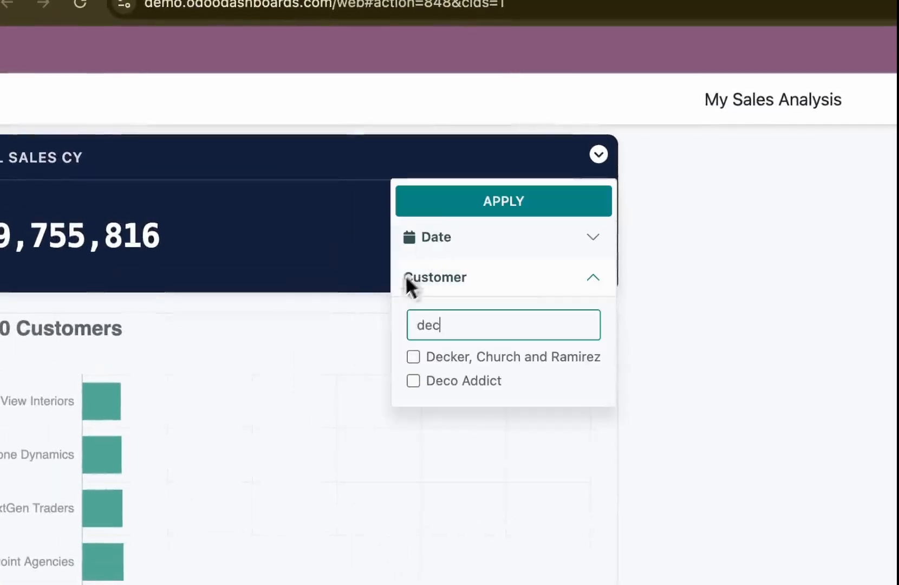
left_click(413, 380)
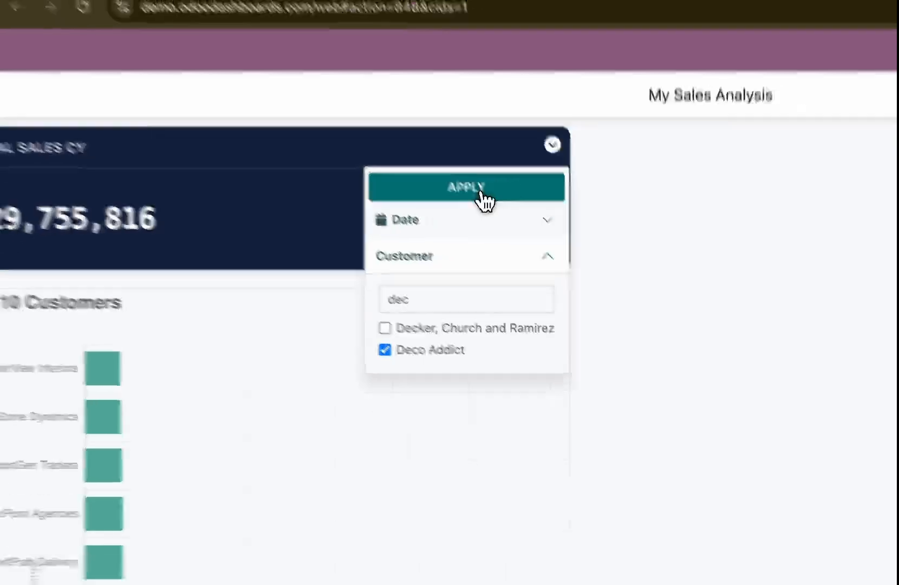
left_click(481, 195)
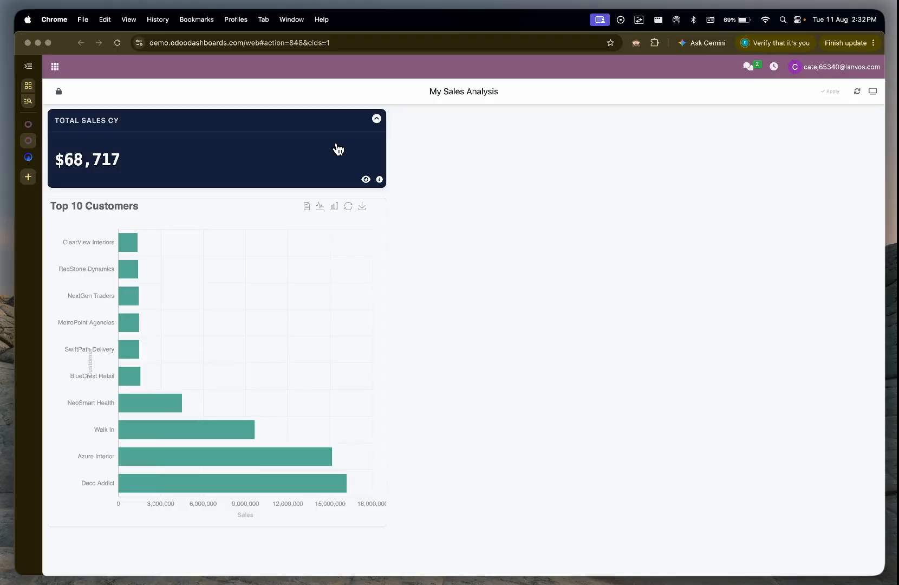
Step: Return to the Dashboard Builder and create a first filter named "Customer" for the Top 10 Customers chart
left_click(34, 127)
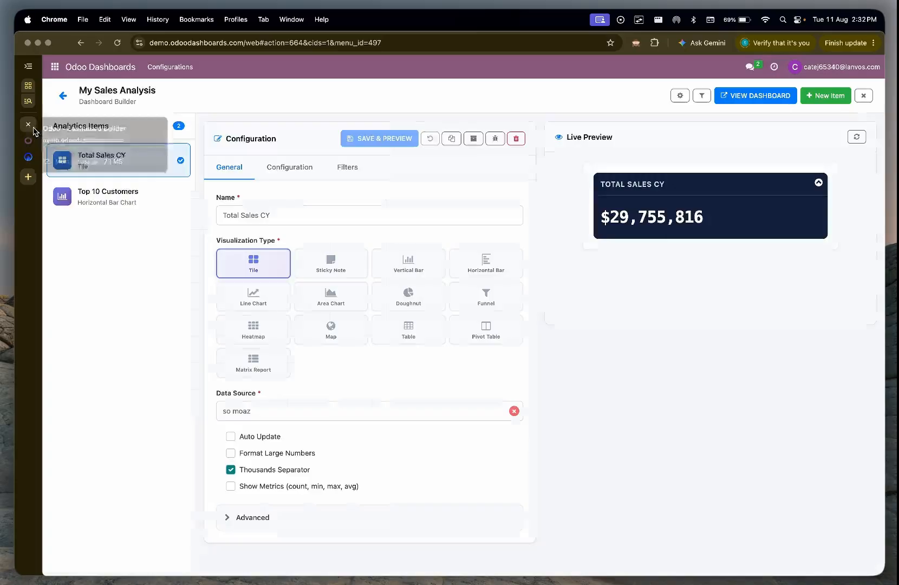
left_click(129, 206)
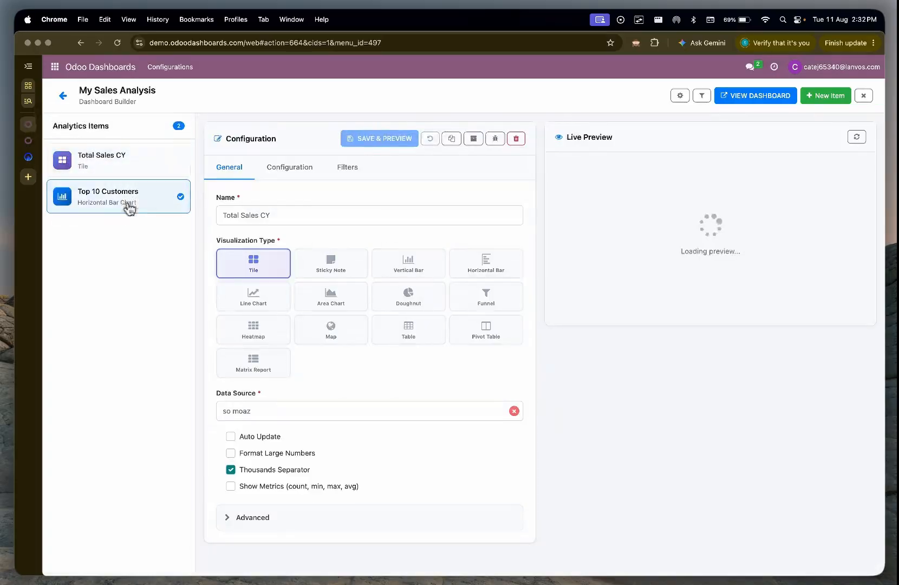
left_click(345, 169)
left_click(405, 366)
left_click(320, 317)
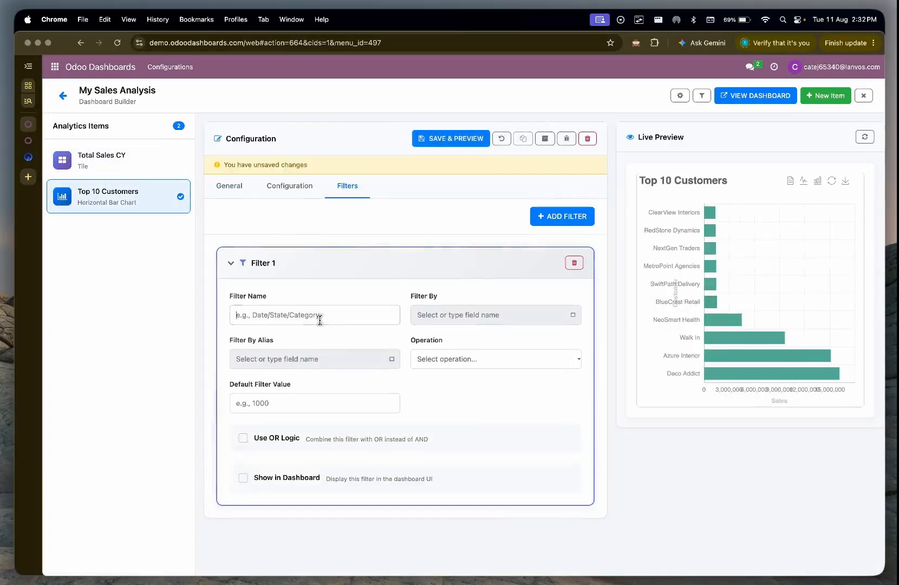
type("Customer")
Step: Make the chart's Customer filter use customer_name with the operation "Is equal to", and show it in the dashboard
left_click(491, 315)
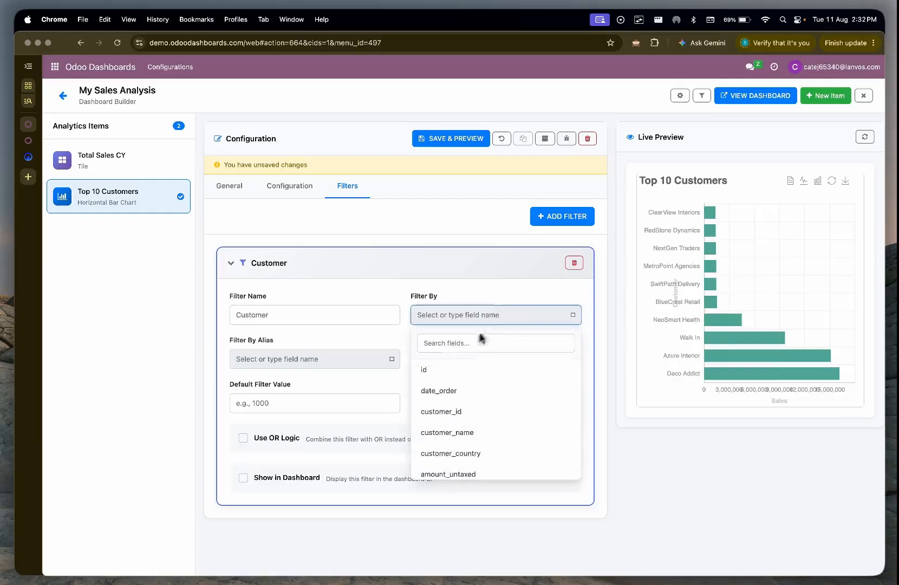
left_click(471, 343)
type("cu")
left_click(471, 391)
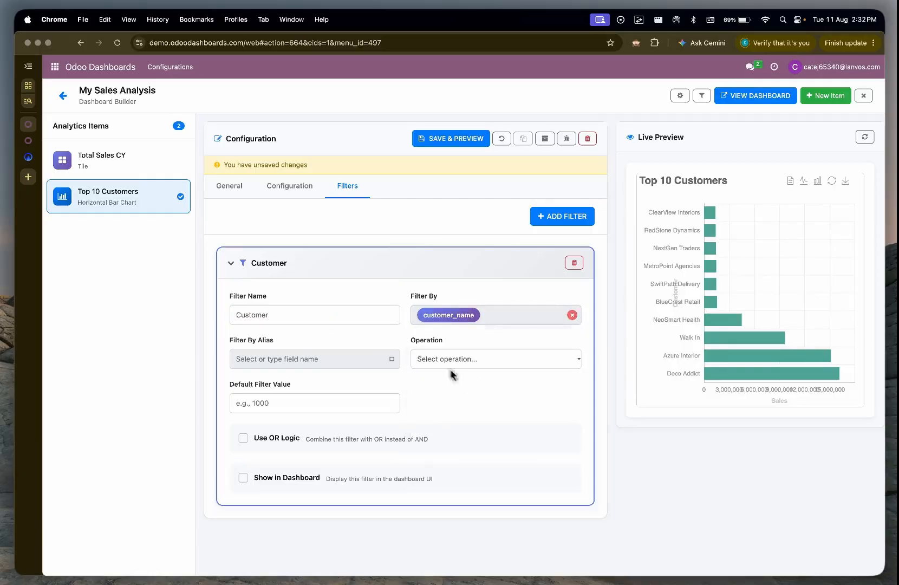
left_click(450, 360)
left_click(450, 431)
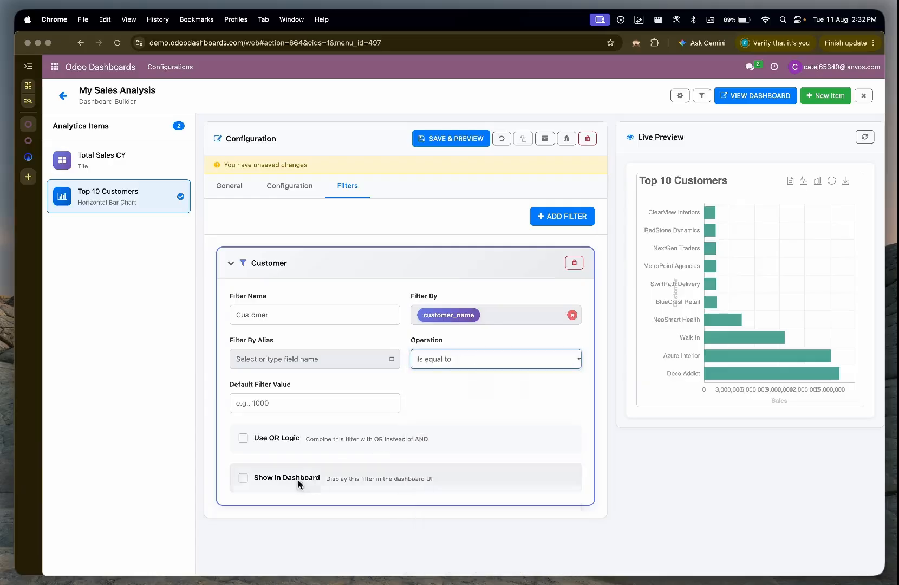
left_click(295, 479)
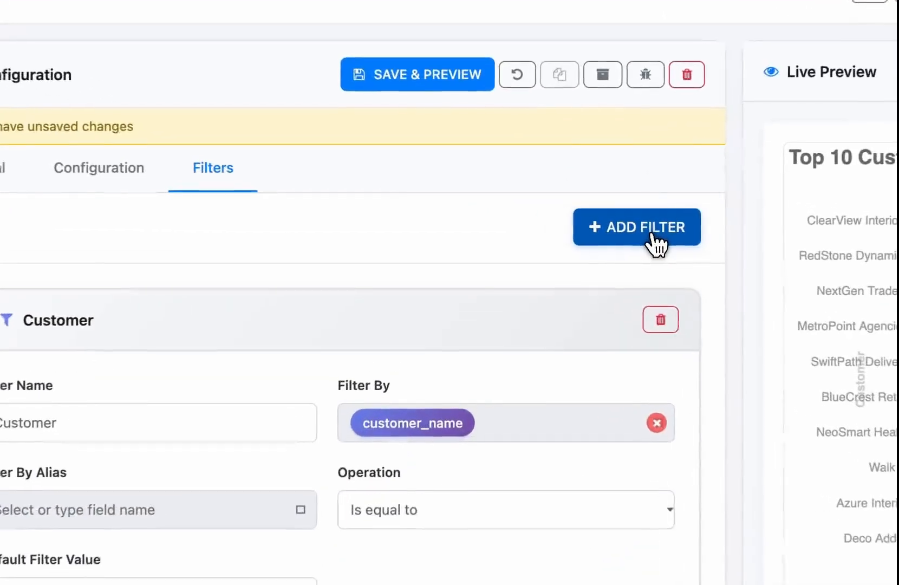
Step: Add a second filter named "Date" to the Top 10 Customers chart, filtering by date_order
left_click(657, 244)
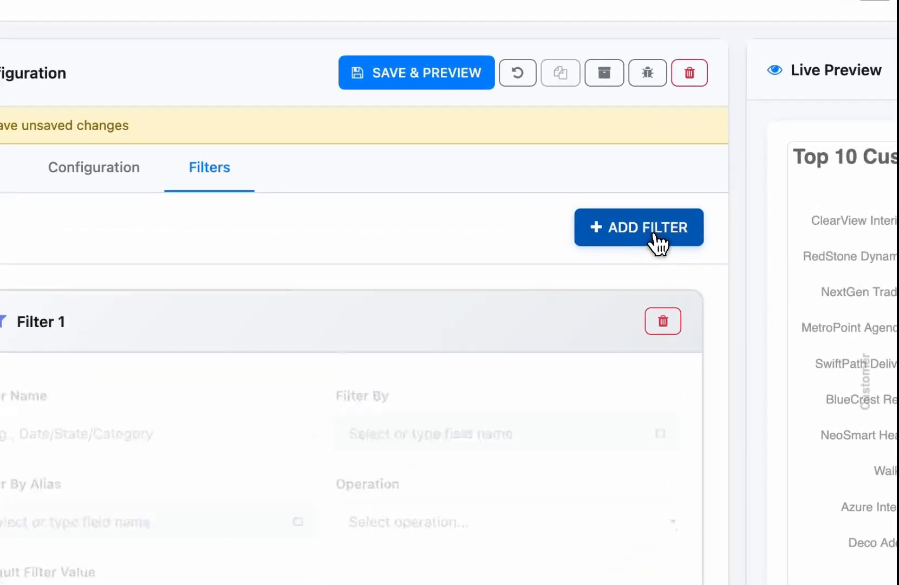
left_click(142, 373)
type("Date")
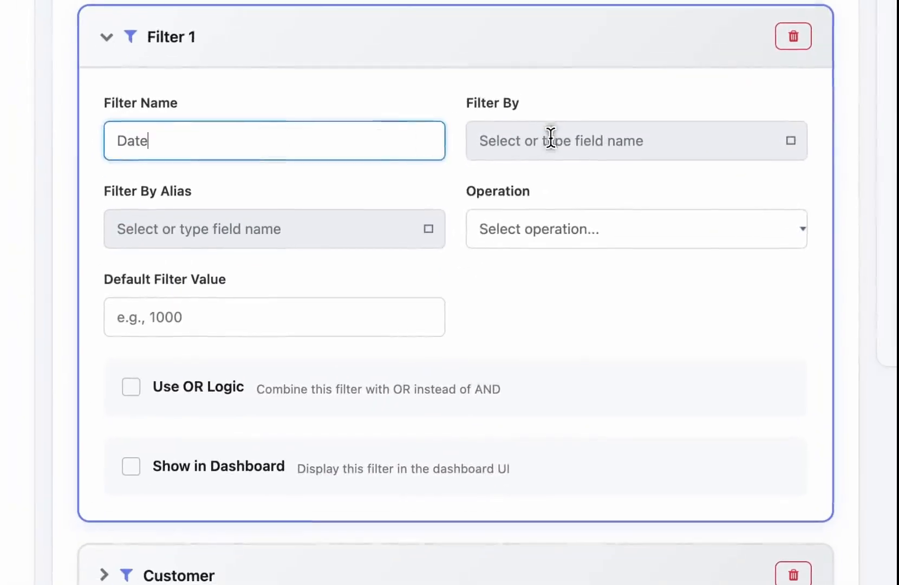
left_click(550, 138)
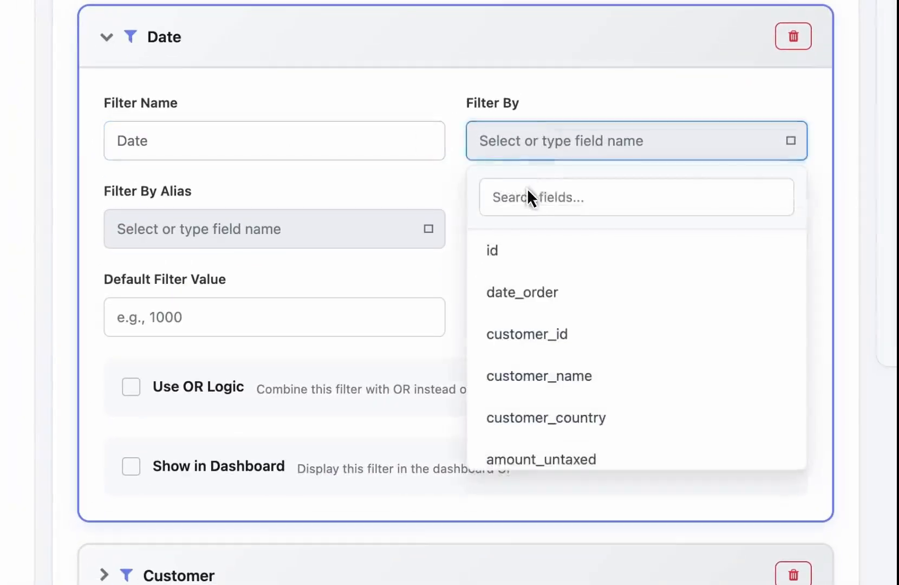
type("da")
left_click(540, 252)
Step: Set the chart's Date filter operation to "This Year" and show the filter in the dashboard
left_click(598, 239)
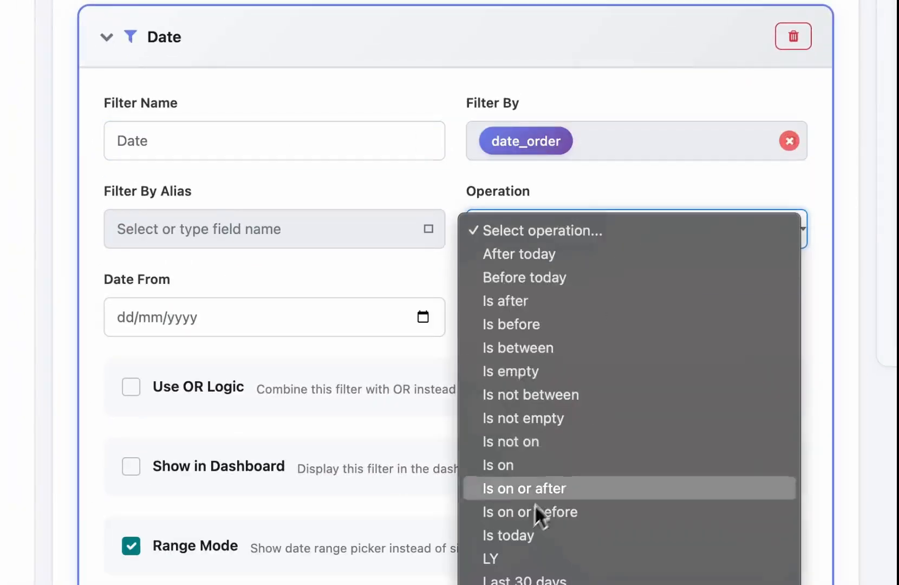
mouse_move(560, 567)
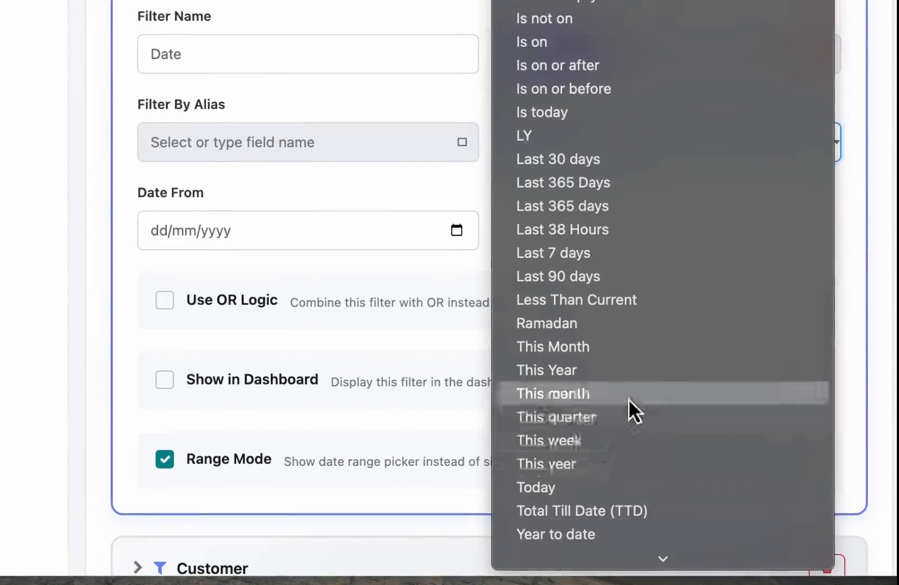
left_click(631, 373)
left_click(260, 377)
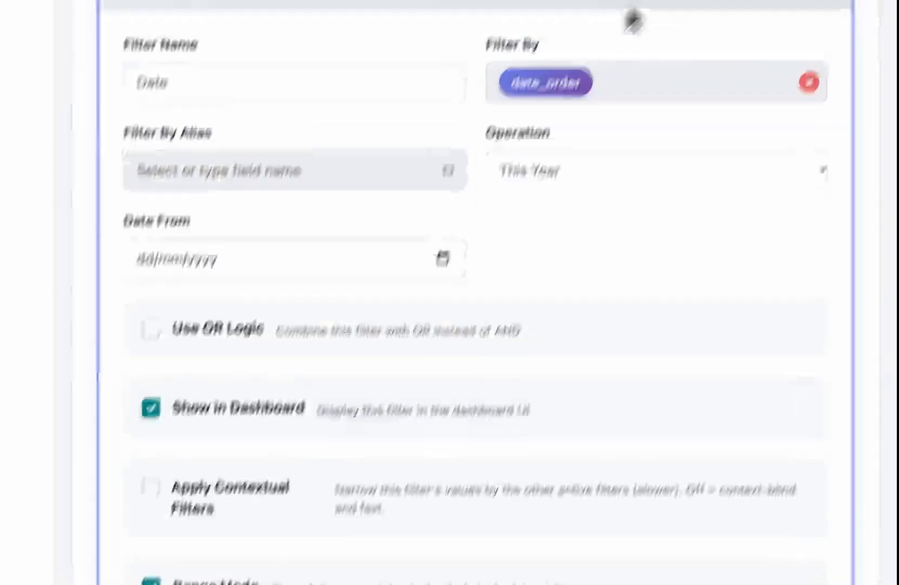
Step: Add a filter named "State" to the Top 10 Customers chart, filtering by state
left_click(638, 171)
left_click(101, 389)
type("State")
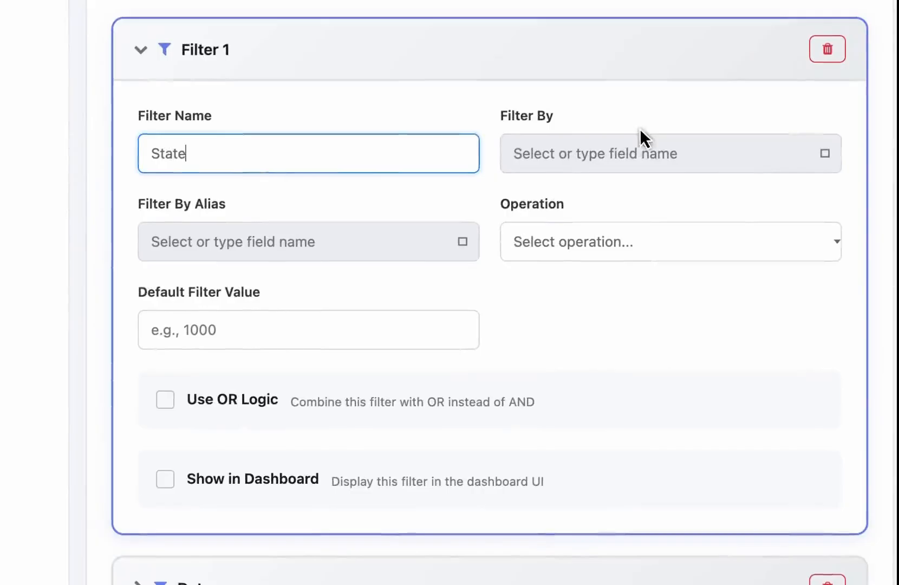
left_click(589, 191)
type("sta")
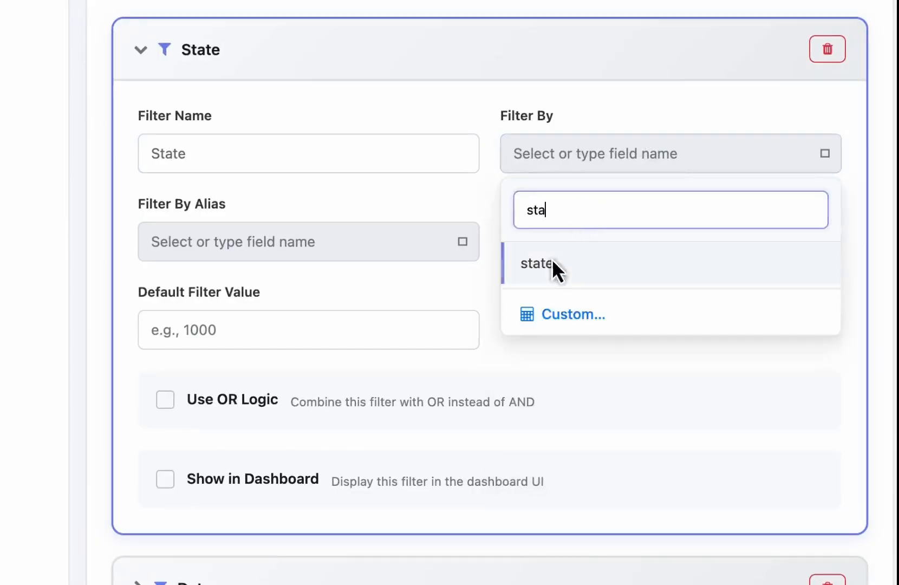
left_click(552, 261)
Step: Set the chart's State filter to the operation "Is not equal to" with the default value "cancel"
left_click(579, 246)
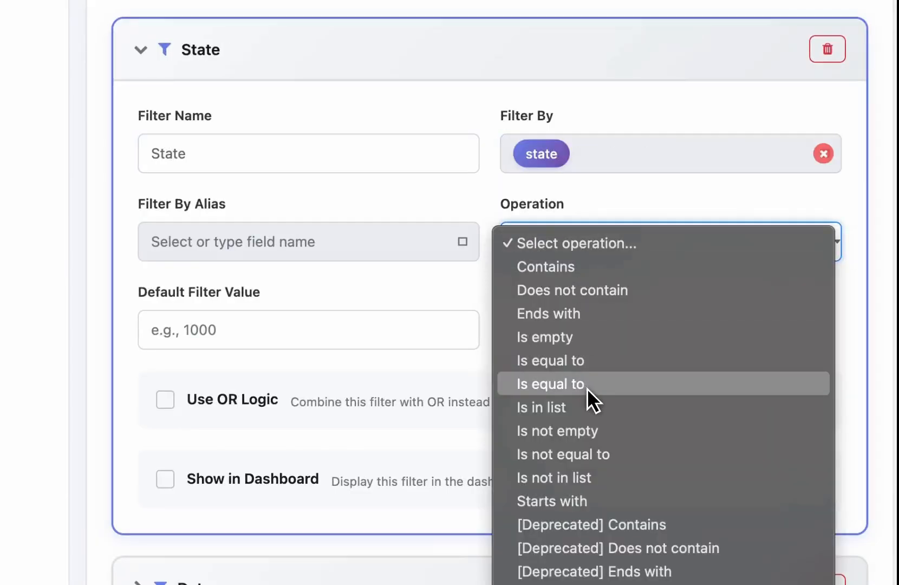
left_click(606, 445)
left_click(338, 340)
type("cancel")
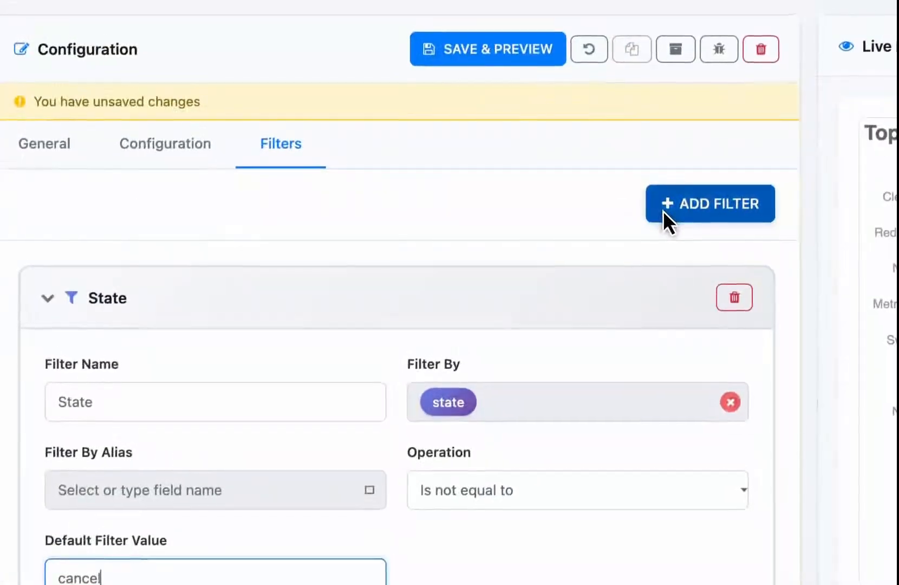
Step: Add another filter named "State" to the chart, also filtering by the state field
left_click(687, 154)
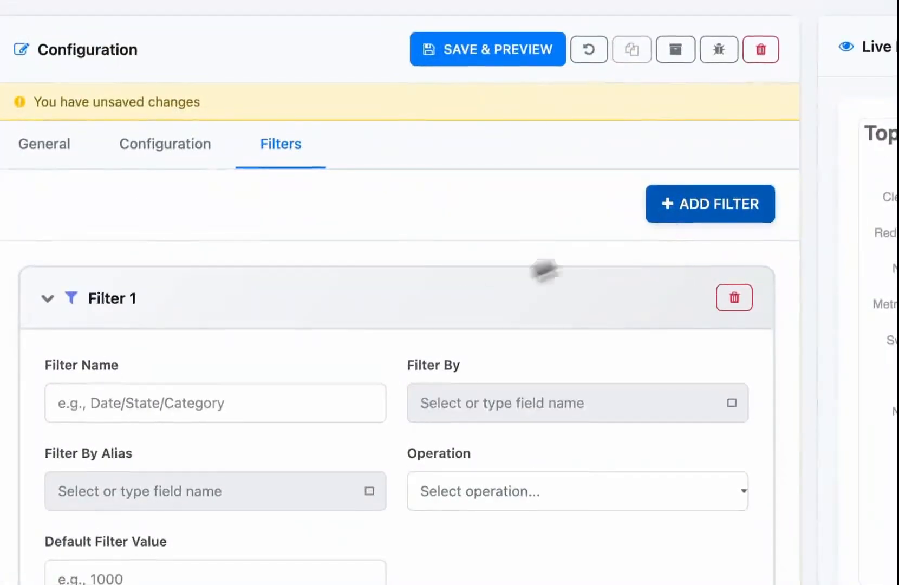
left_click(205, 387)
type("State")
left_click(456, 415)
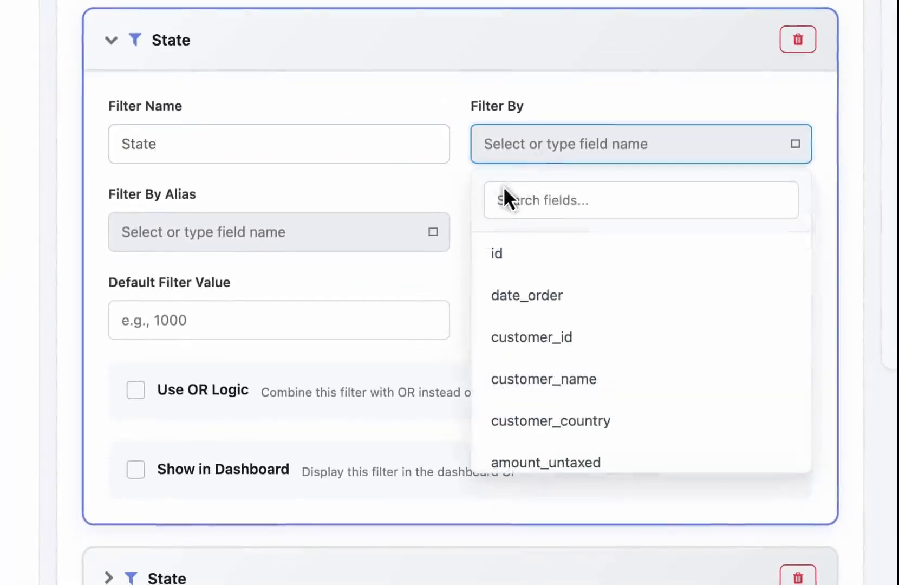
left_click(498, 200)
type("sta")
left_click(538, 250)
Step: Give the newest State filter the operation "Is equal to", show it in the dashboard, and save the chart
left_click(567, 238)
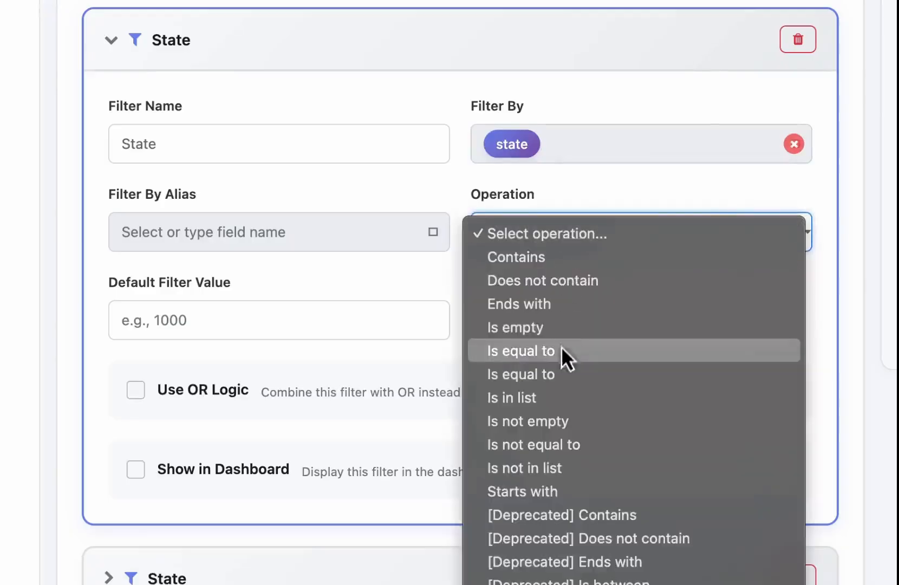
left_click(558, 365)
left_click(237, 468)
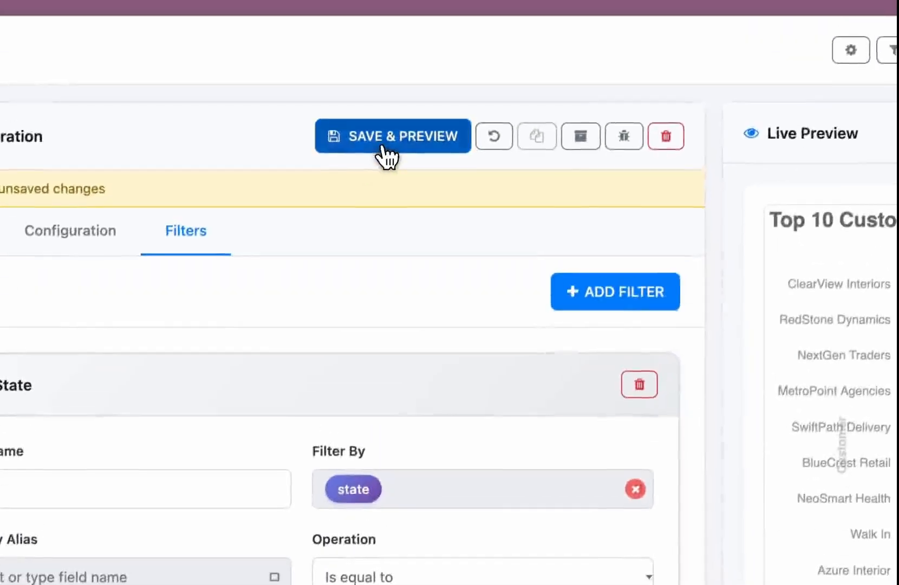
left_click(385, 138)
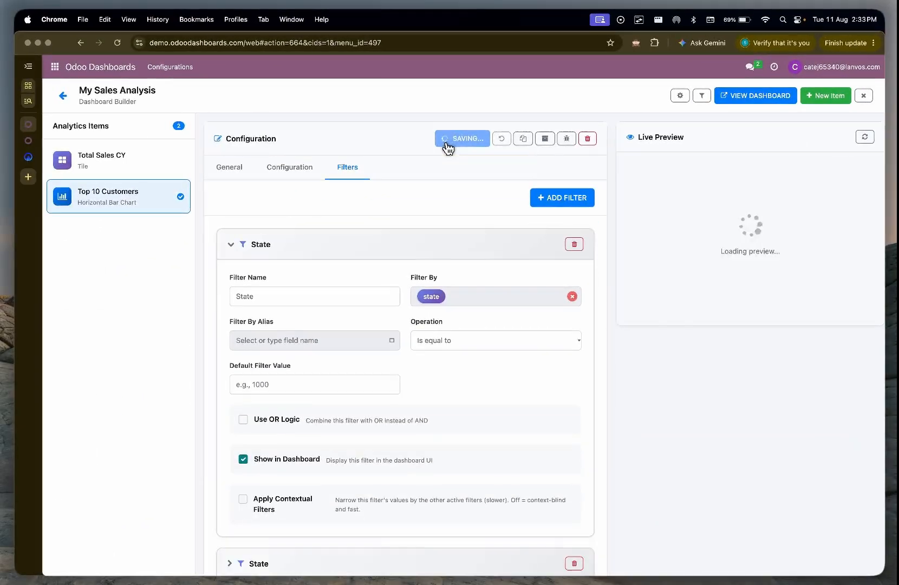
Step: Switch to the My Sales Analysis dashboard, refresh it, and select draft and sale in the chart's State filter
left_click(22, 144)
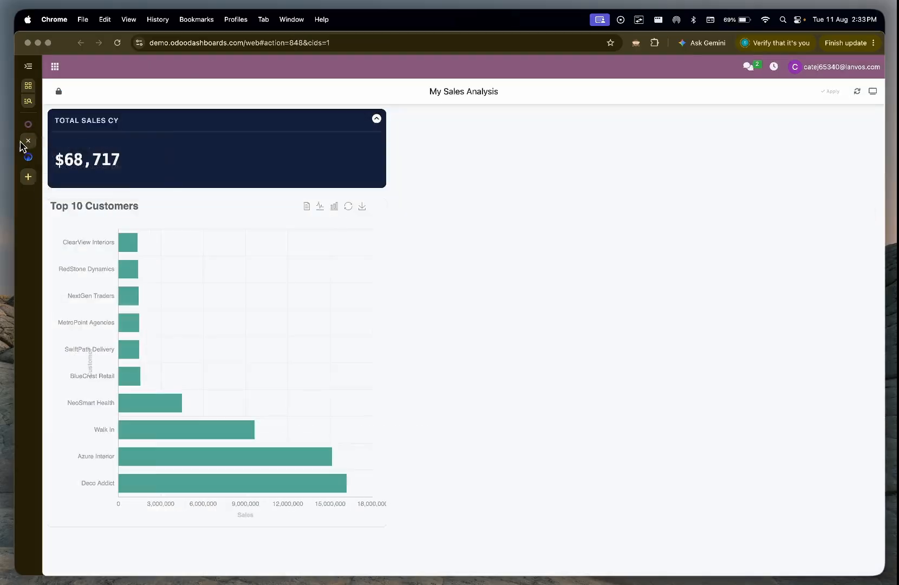
left_click(856, 92)
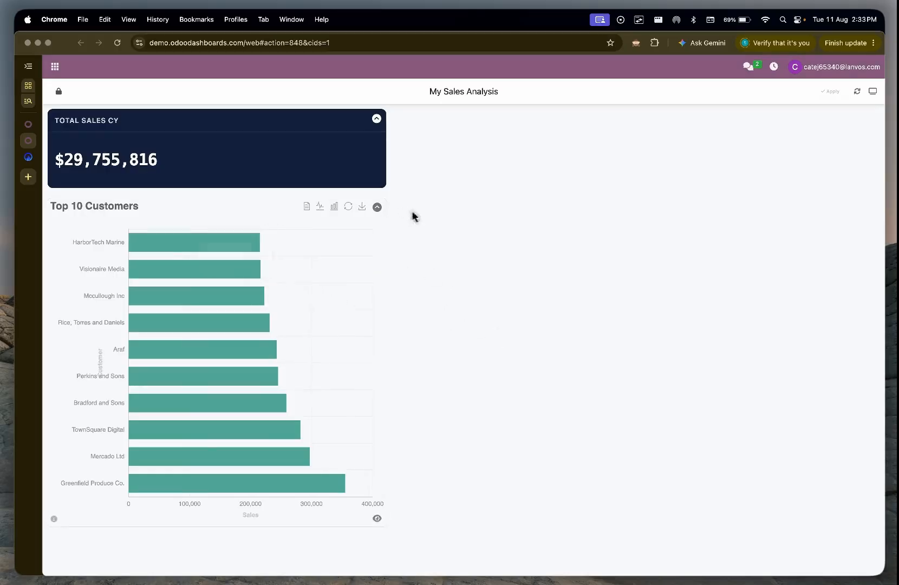
left_click(378, 207)
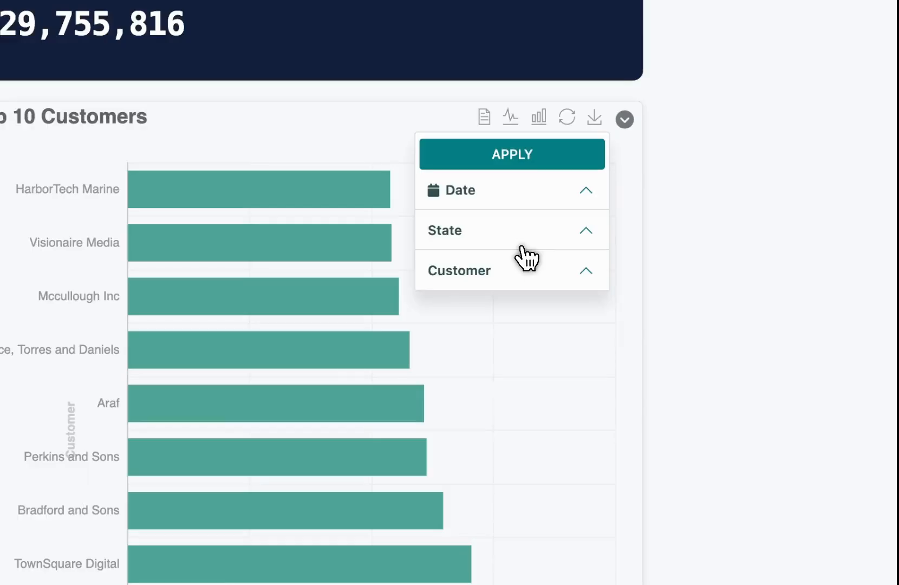
left_click(522, 247)
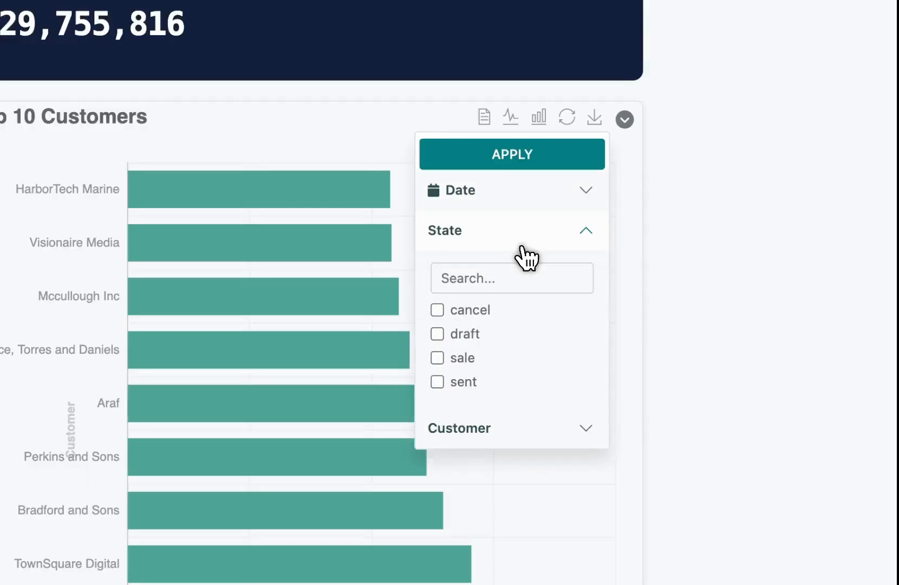
left_click(438, 333)
left_click(437, 358)
Step: Select the first four listed customers plus Deco Addict in the chart's Customer filter and apply the filters
left_click(481, 427)
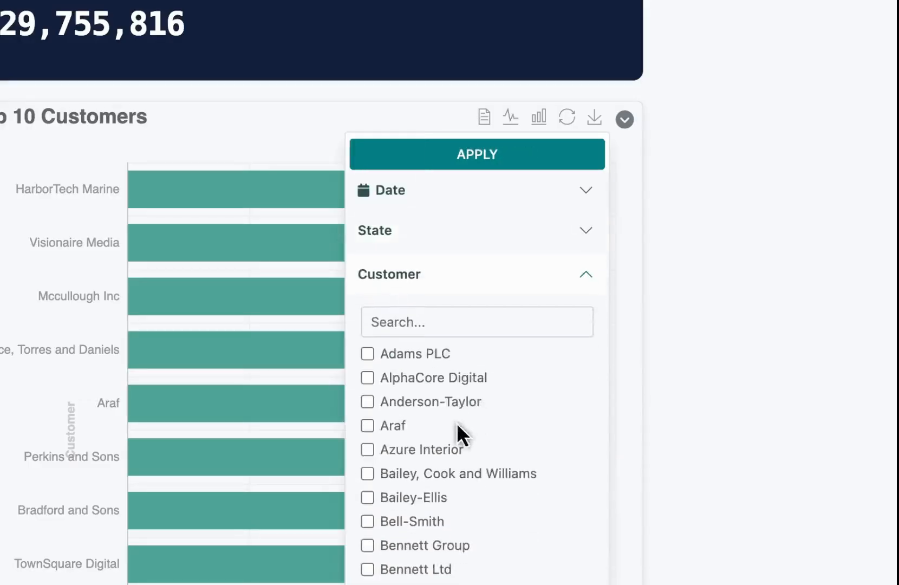
left_click(366, 351)
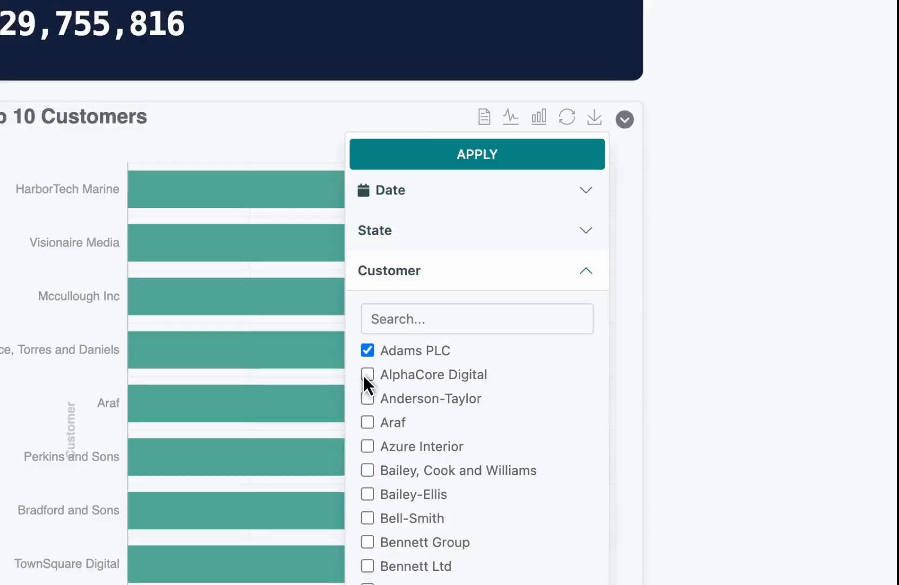
left_click(453, 320)
type("dec")
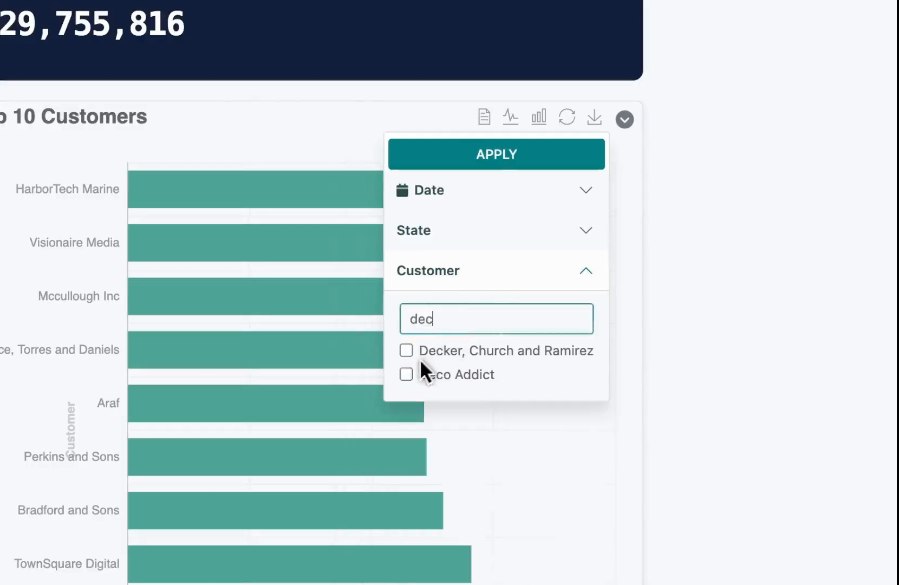
left_click(412, 373)
left_click(539, 148)
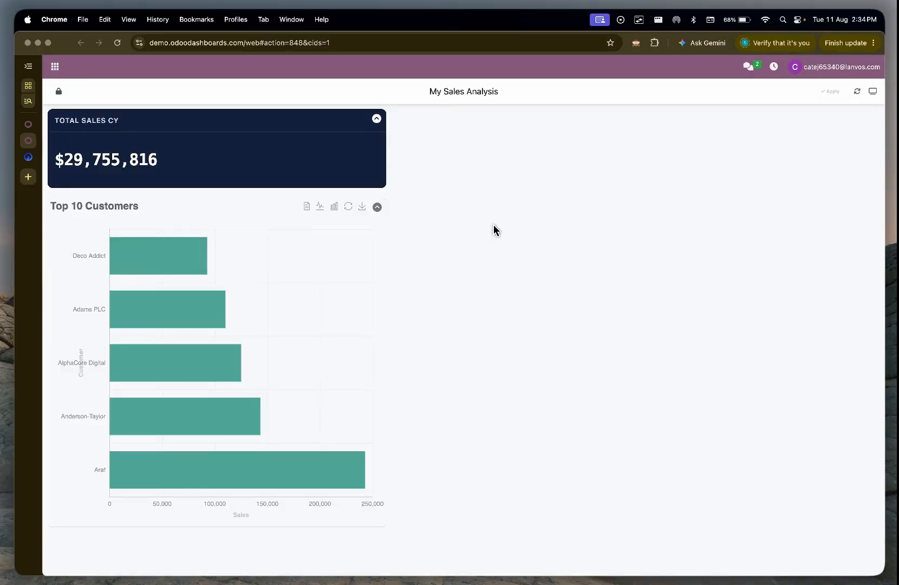
Step: Look at the individual filter lists of the Total Sales CY tile and the Top 10 Customers chart
left_click(376, 118)
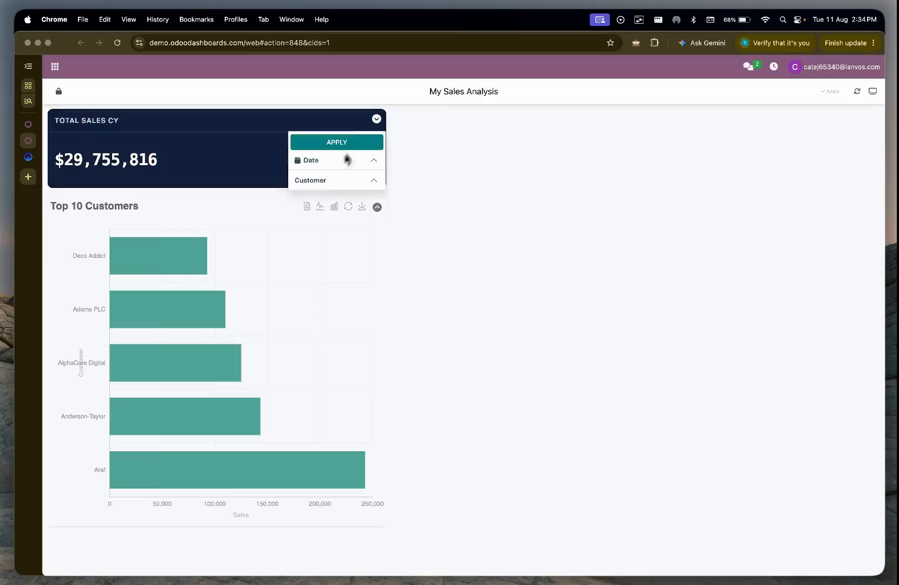
left_click(377, 207)
left_click(376, 207)
left_click(376, 118)
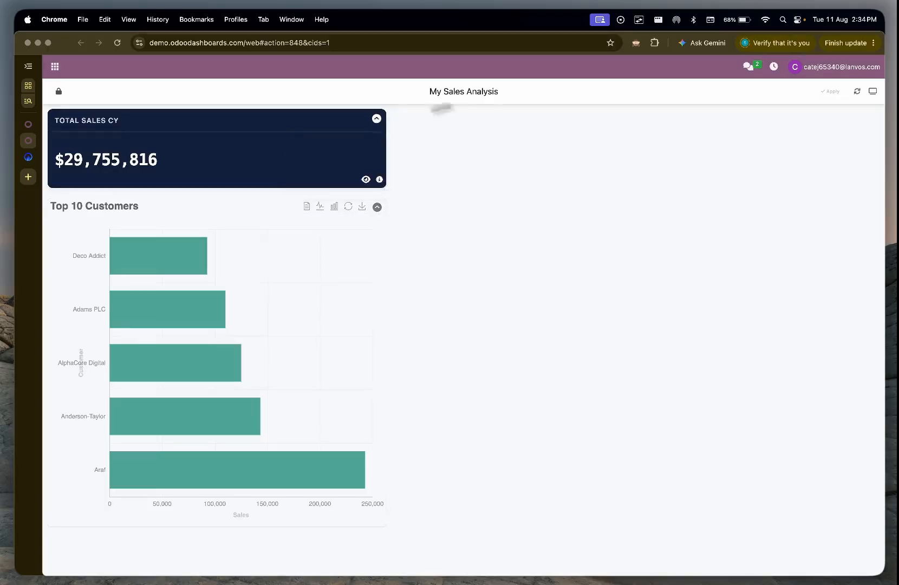
Step: In the Dashboard Builder, make the Top 10 Customers chart's Customer and Date filters global filters and save them
left_click(28, 124)
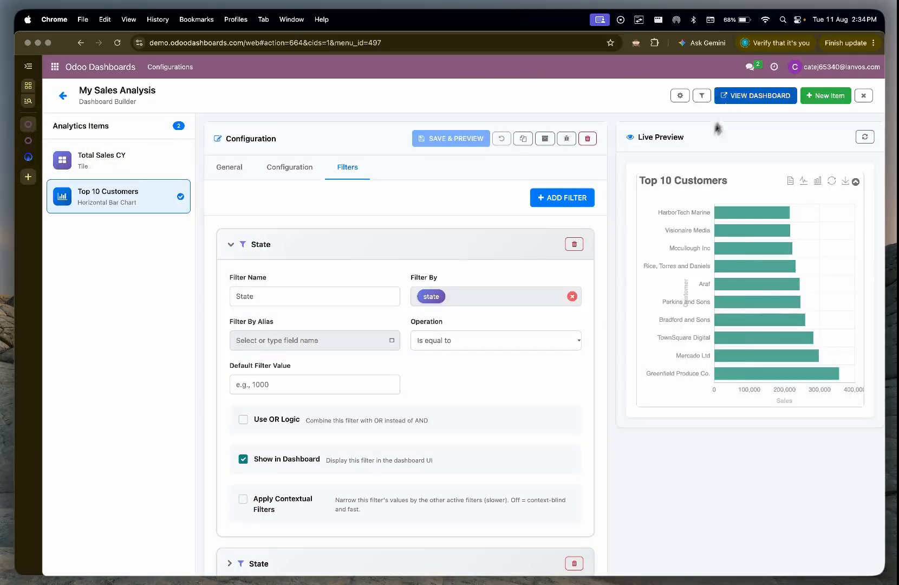
left_click(702, 97)
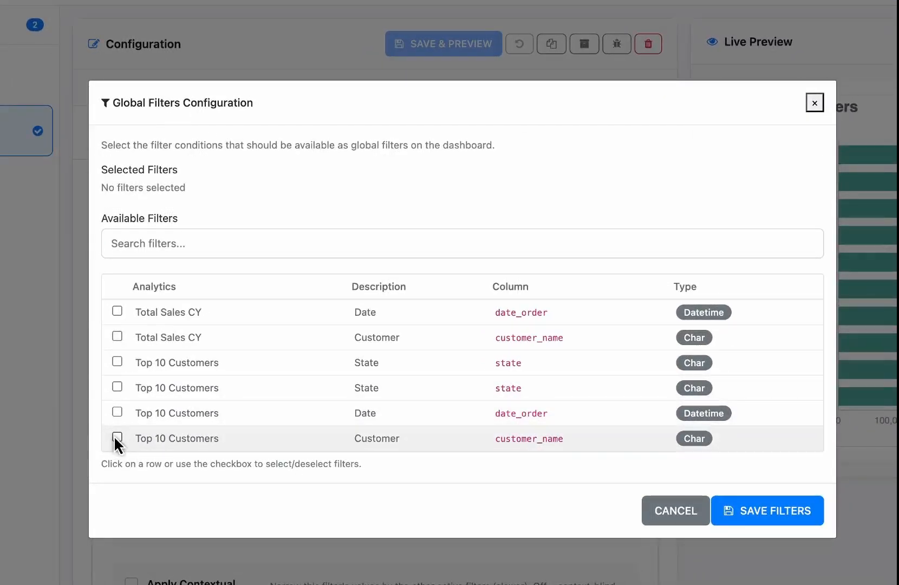
left_click(116, 438)
left_click(116, 414)
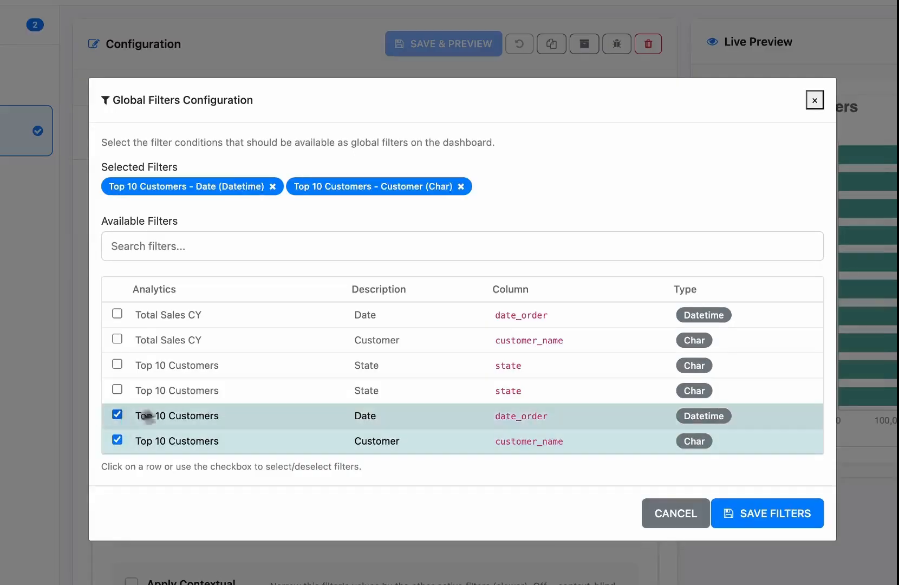
left_click(741, 519)
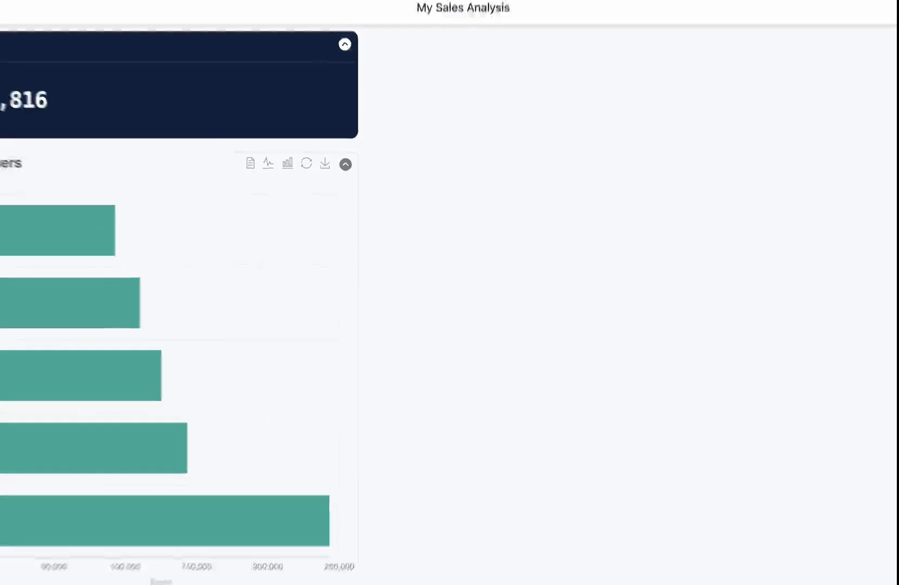
Step: Refresh the dashboard, search the global Customer filter for "gree", and select Greenfield Produce Co
left_click(860, 95)
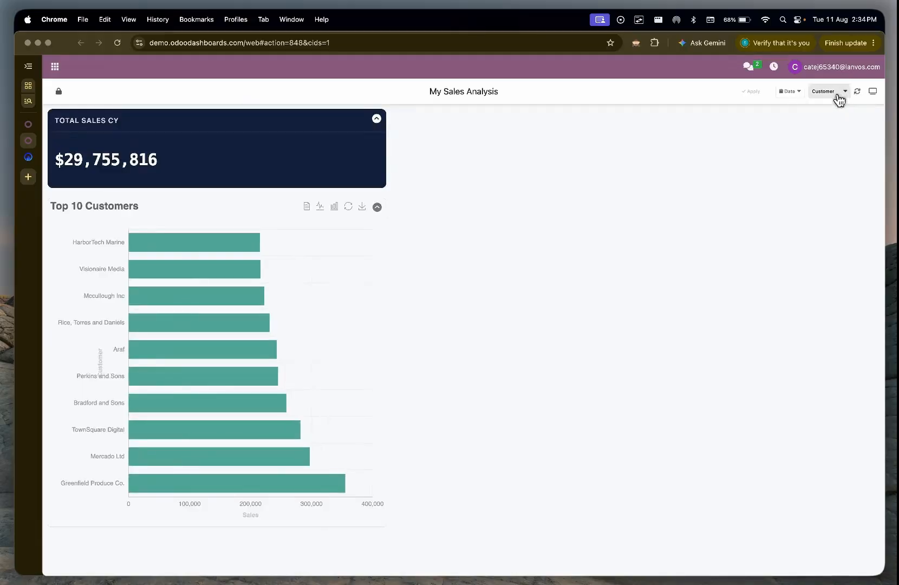
left_click(838, 99)
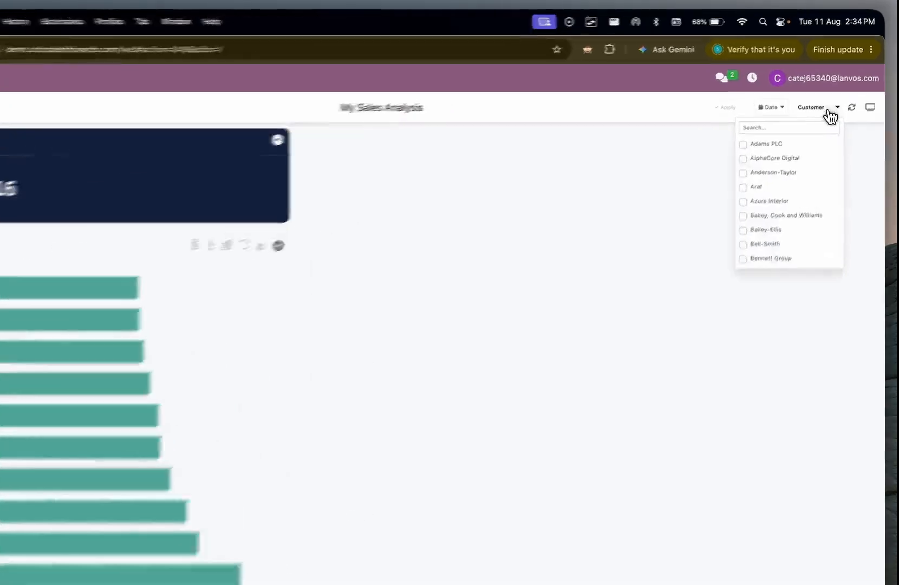
scroll(798, 157, "down", 1)
scroll(750, 237, "up", 2)
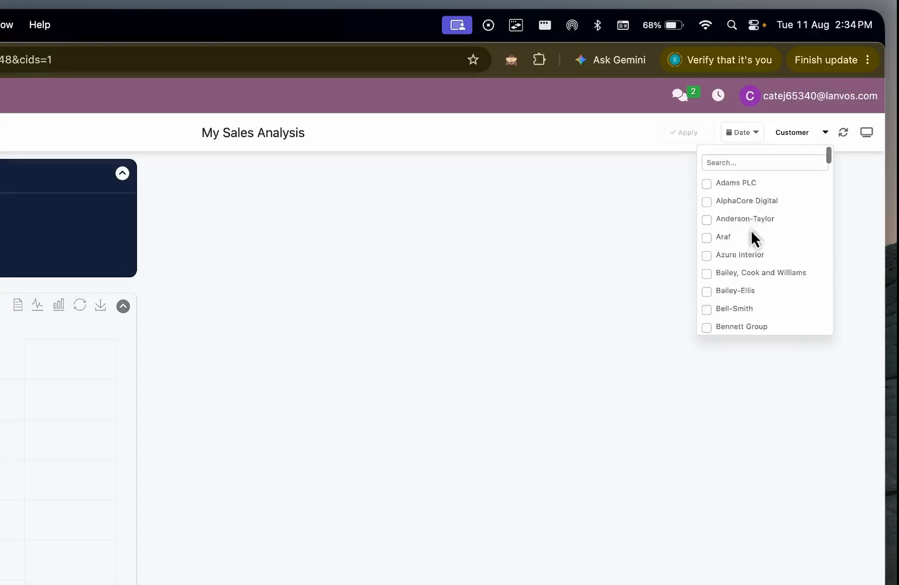
left_click(760, 157)
type("gree")
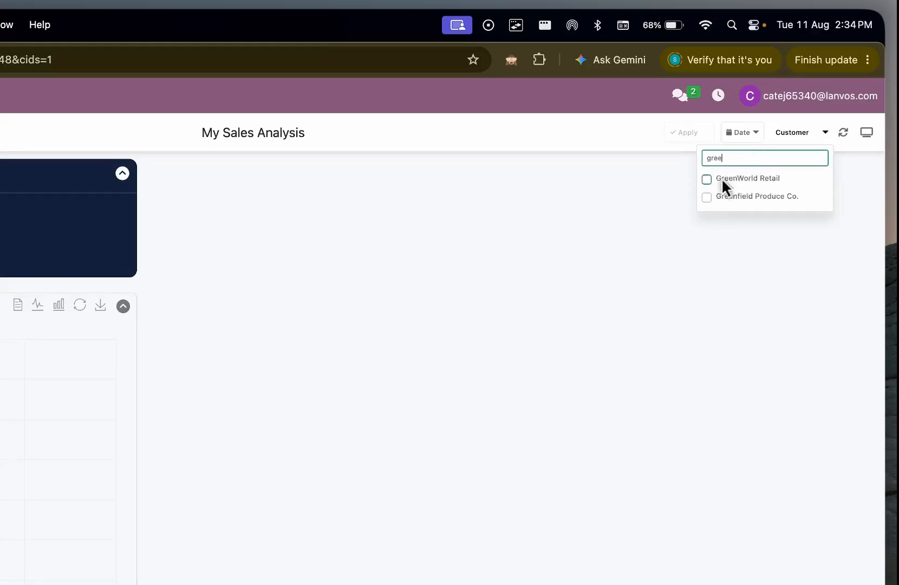
left_click(706, 196)
Step: Add the customer matching "ara" to the global Customer filter and apply it to the dashboard
left_click(736, 157)
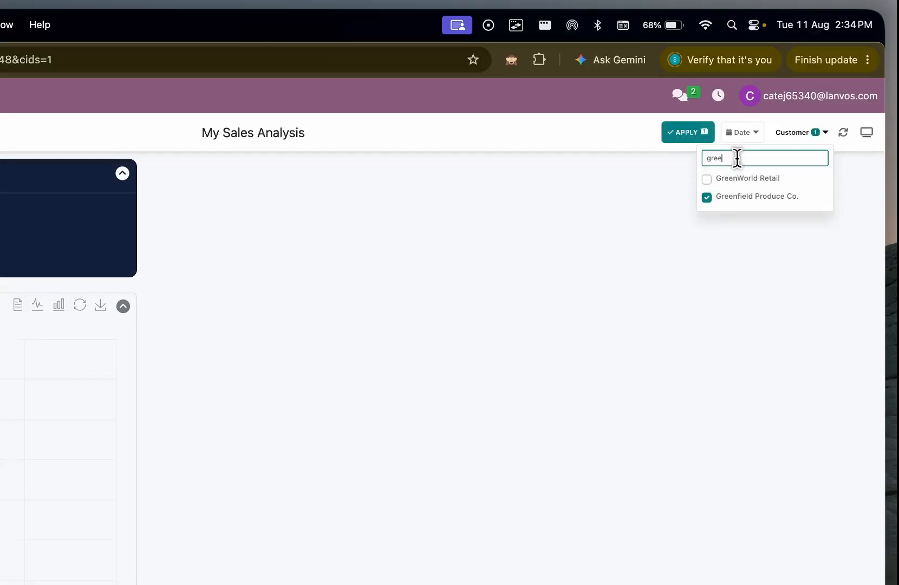
key("super+a")
type("ara")
left_click(706, 179)
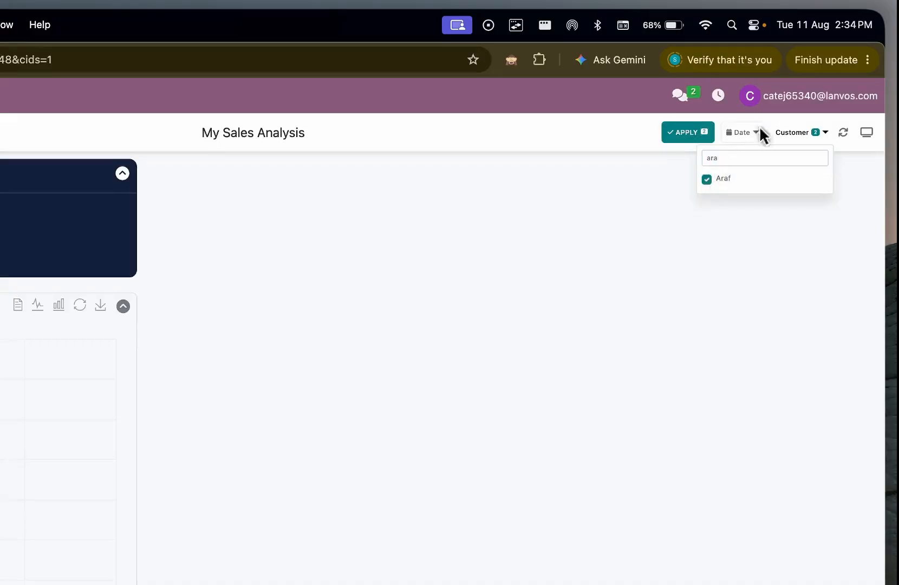
left_click(695, 140)
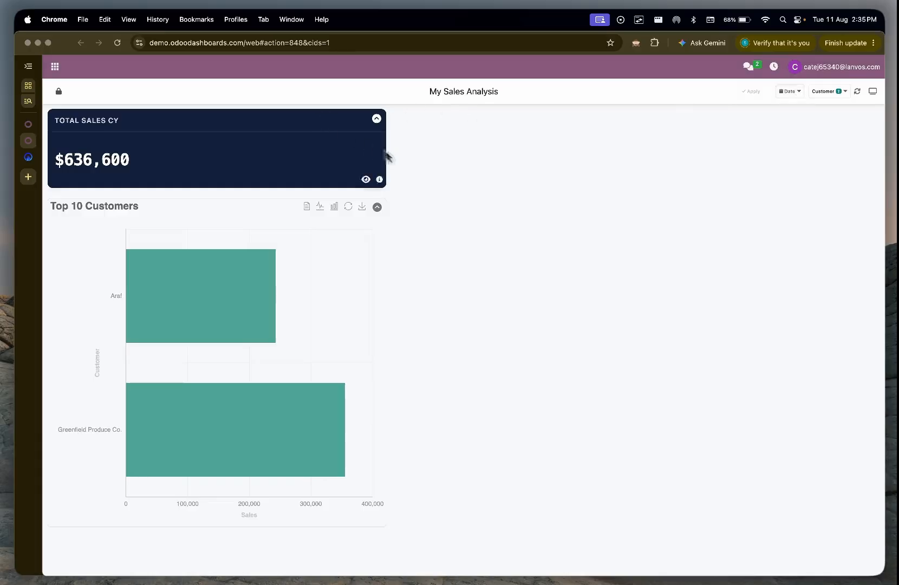
Step: Unlock the dashboard layout, make the Total Sales CY tile taller, and lock the layout again
left_click(56, 90)
left_click_drag(380, 182, 381, 218)
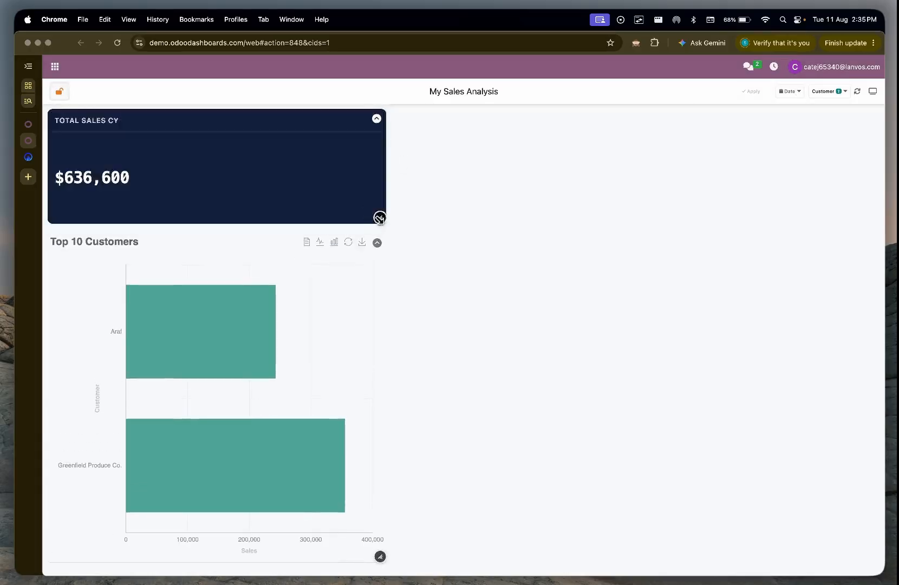
left_click(59, 92)
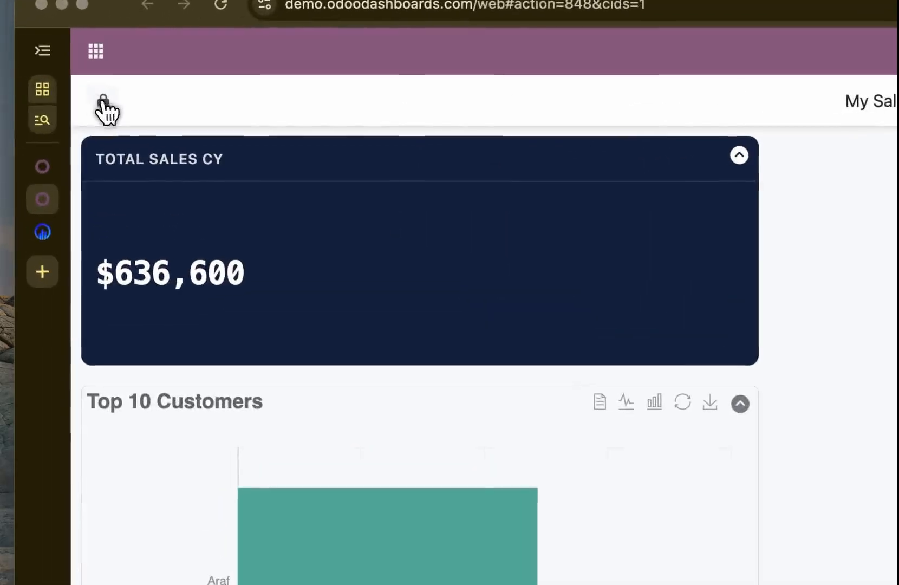
Step: Return to the Dashboard Builder and open the general settings of the Total Sales CY tile
mouse_move(329, 482)
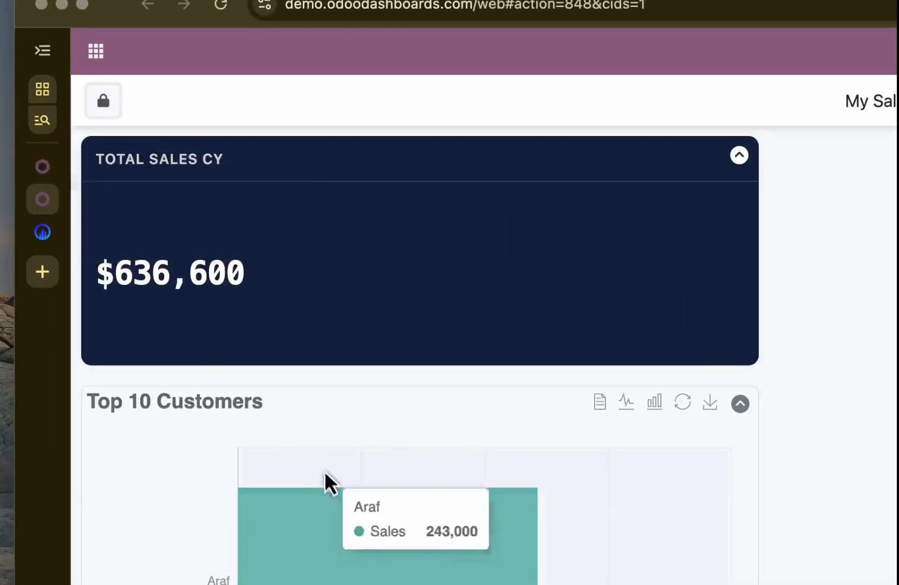
left_click(39, 158)
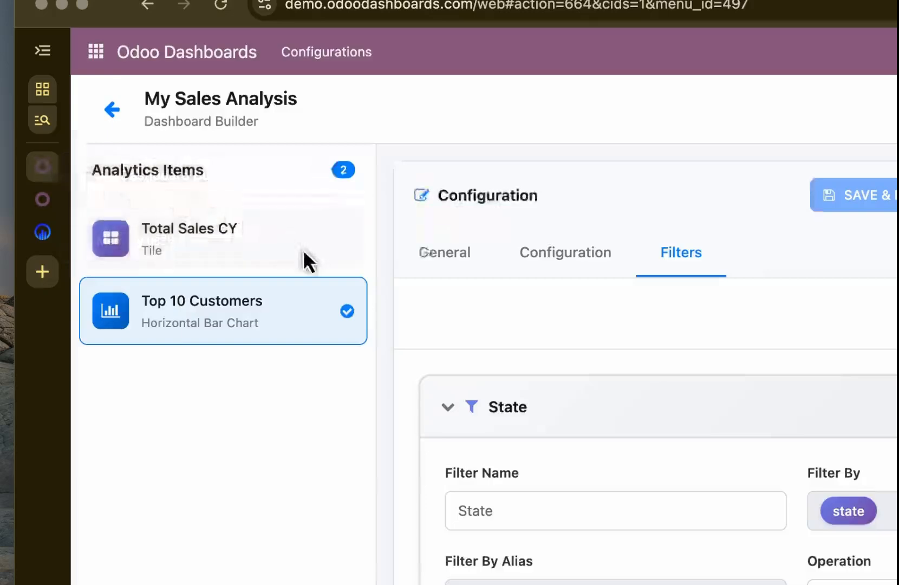
left_click(314, 258)
left_click(463, 254)
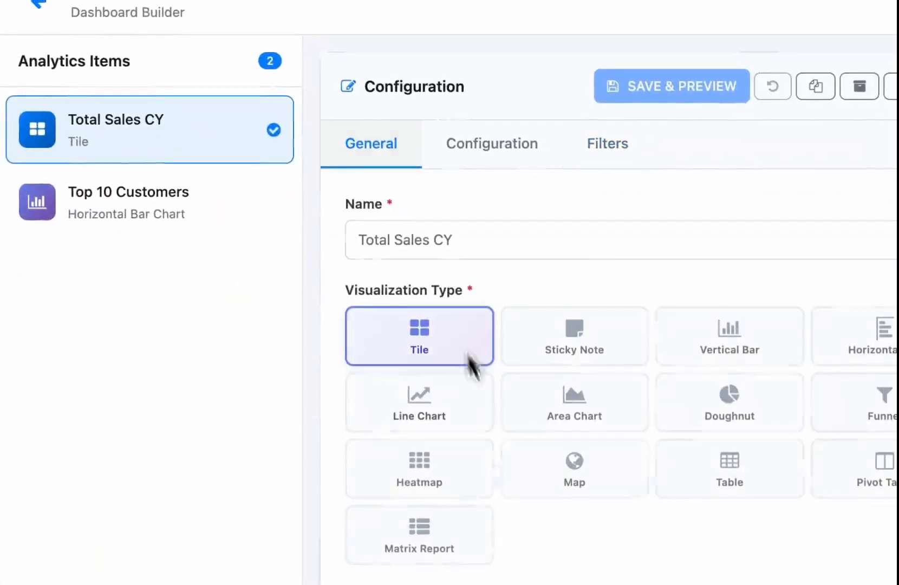
Step: Enable Show Metrics (count, min, max, avg) on the Total Sales CY tile, save it, and reload the tile on the dashboard
scroll(373, 541, "down", 6)
left_click(362, 469)
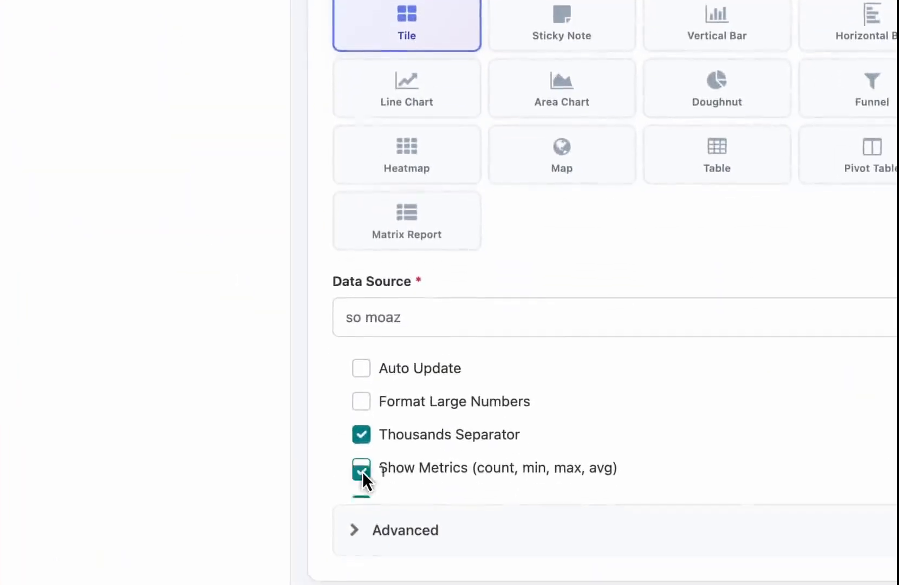
left_click(371, 140)
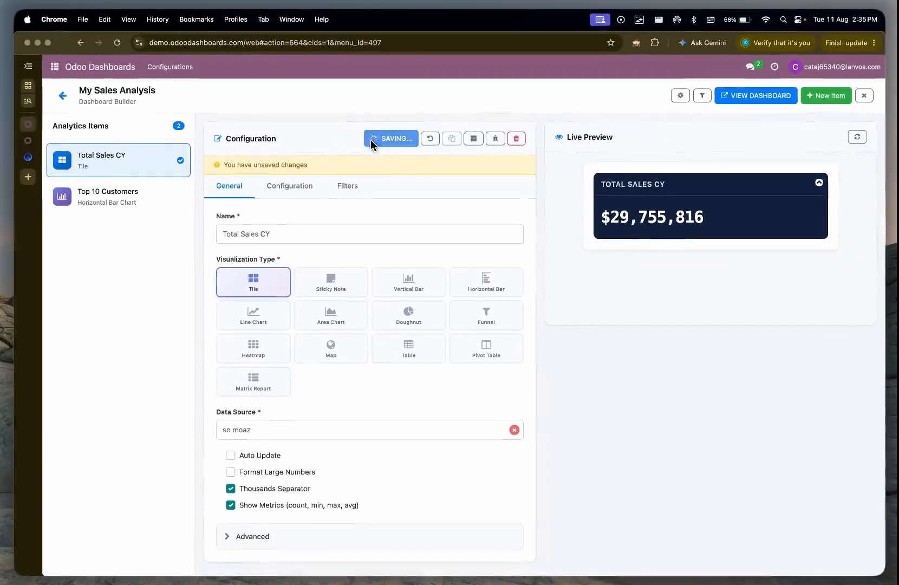
left_click(28, 140)
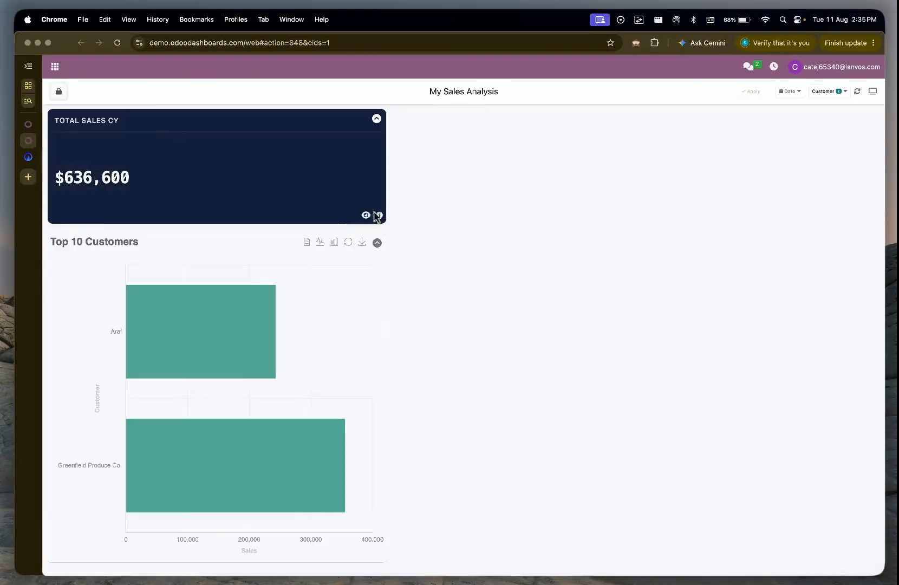
left_click(377, 215)
left_click(351, 196)
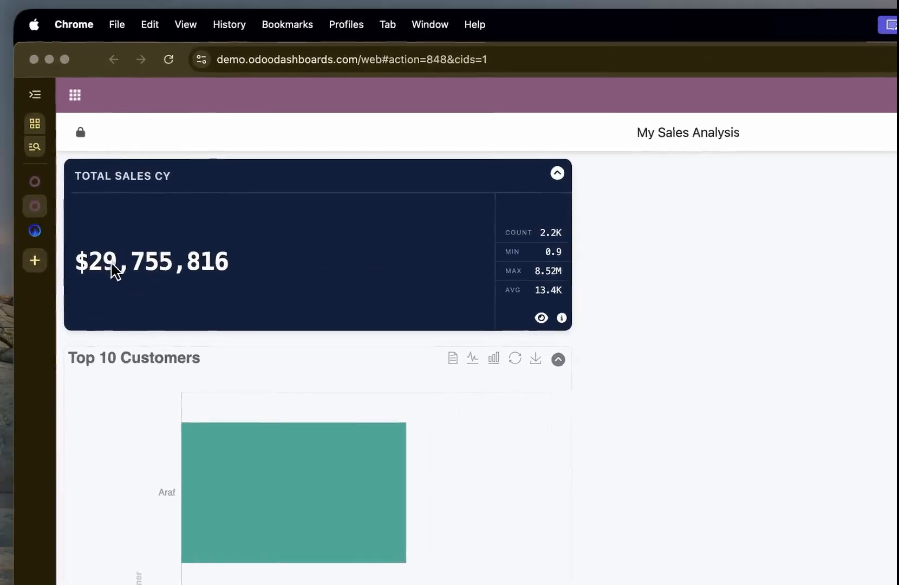
Step: Search the Total Sales CY tile's own Customer filter for "dec", select Deco Addict, and apply the filter
left_click(557, 173)
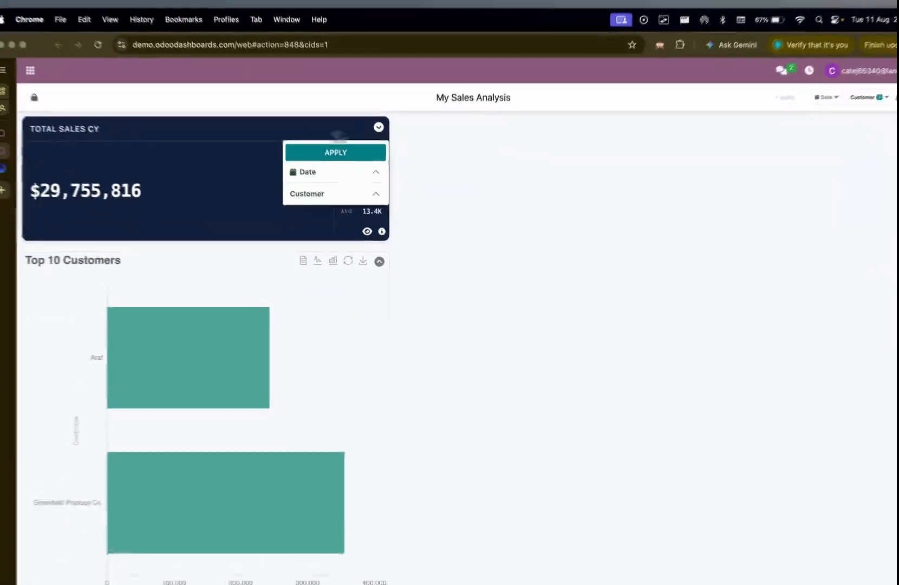
left_click(538, 264)
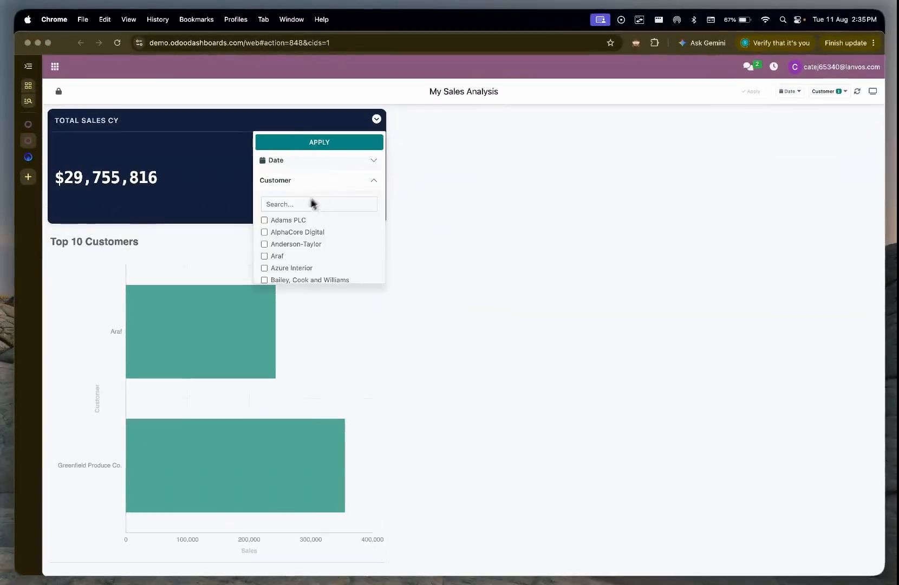
left_click(293, 206)
type("dec")
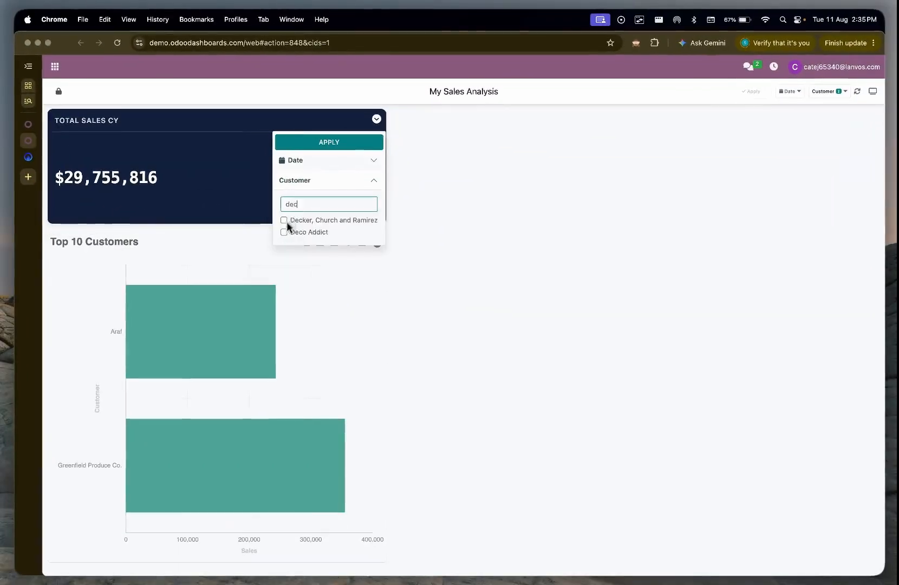
left_click(283, 232)
left_click(358, 144)
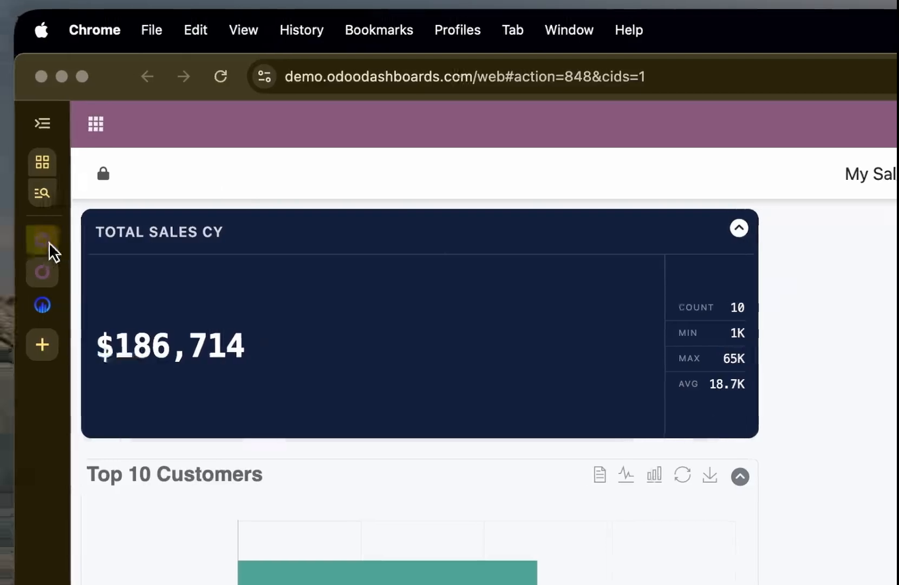
Step: Return to the Dashboard Builder, enable drilldown in the Total Sales CY tile's drilldown options, and save the tile
left_click(24, 241)
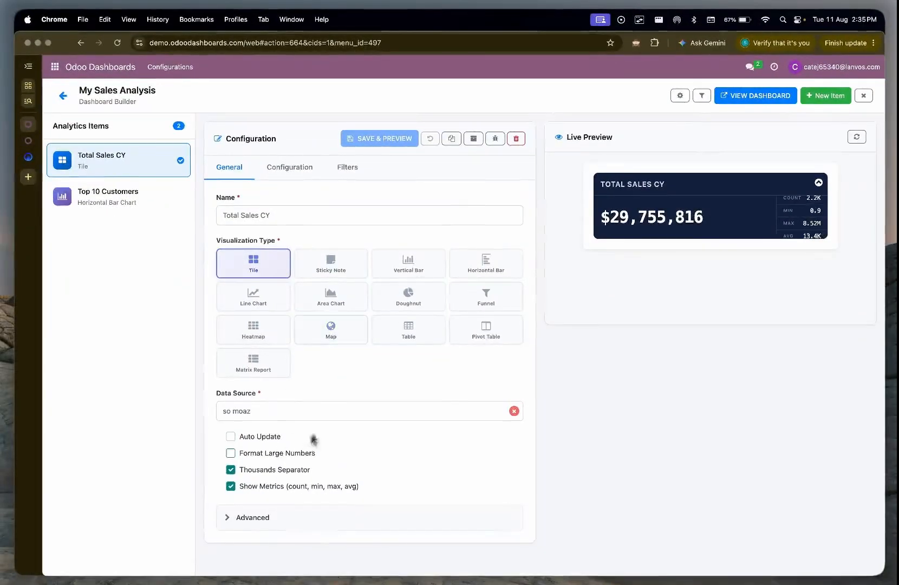
left_click(264, 167)
scroll(321, 366, "down", 5)
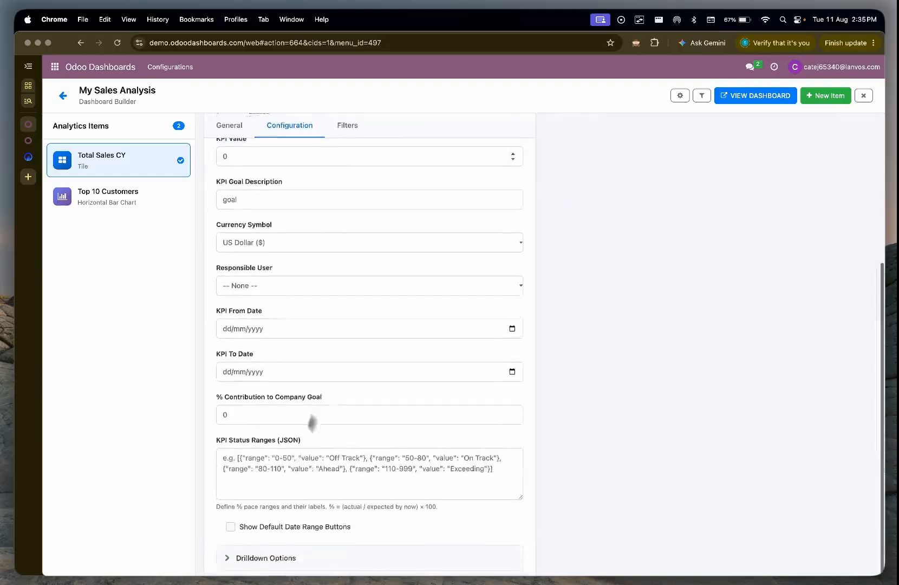
left_click(255, 564)
left_click(239, 550)
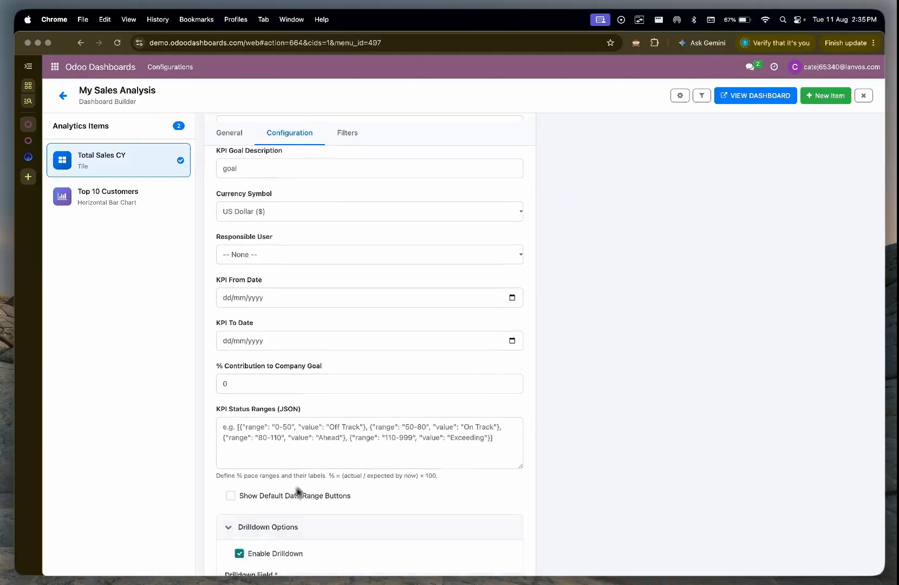
scroll(388, 184, "up", 5)
left_click(399, 142)
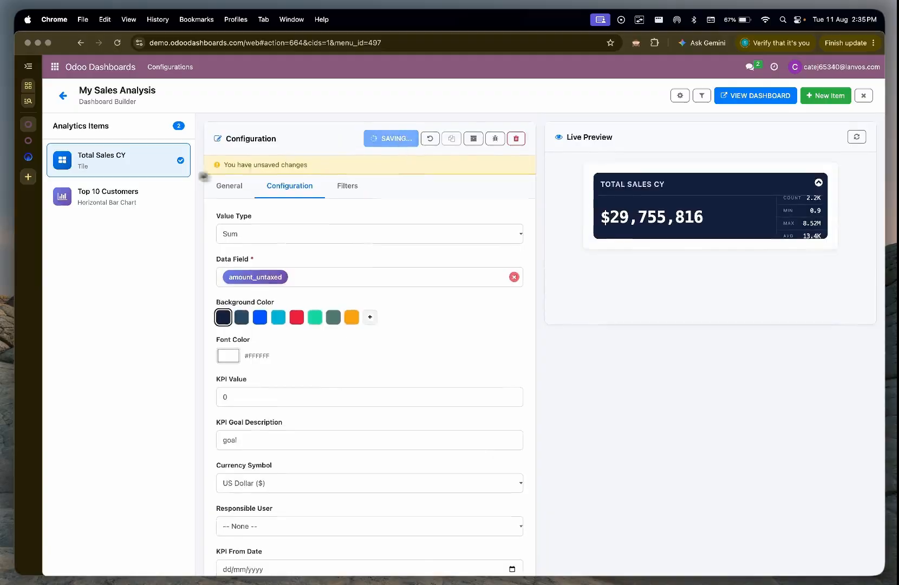
Step: Enable drilldown for the Top 10 Customers chart and save the item
left_click(137, 195)
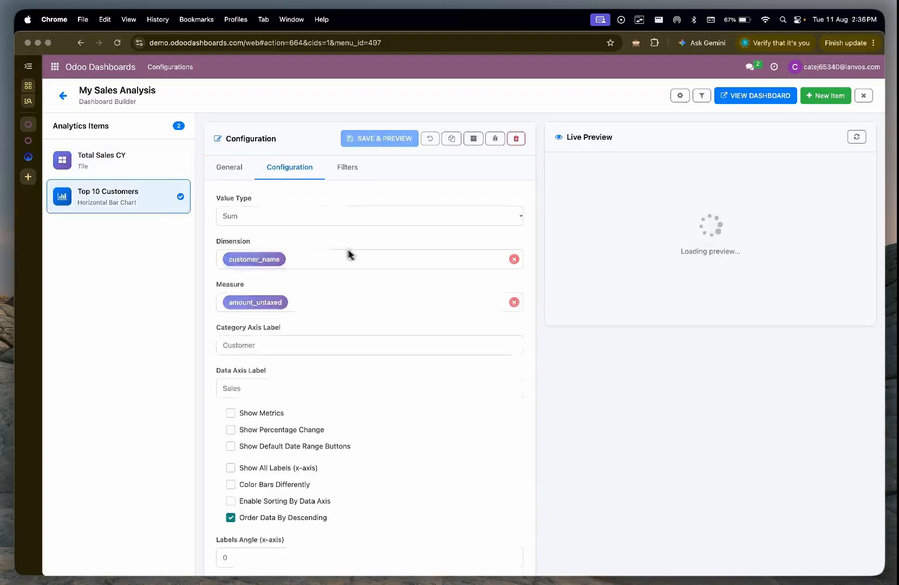
scroll(276, 433, "down", 5)
left_click(239, 551)
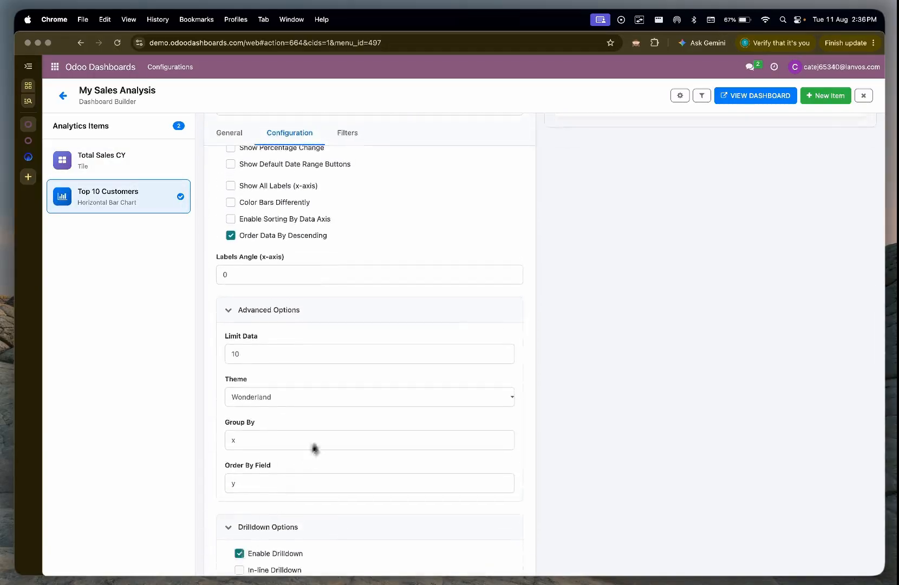
scroll(368, 270, "up", 5)
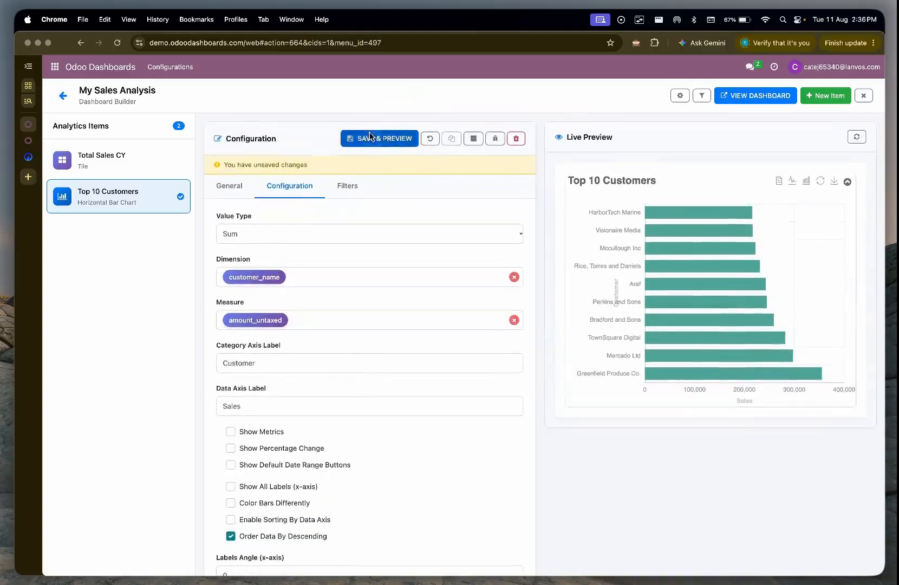
left_click(381, 136)
Step: On the dashboard, filter Top 10 Customers by Adams PLC, AlphaCore Digital, Anderson-Taylor and Araf with the cancel state, and apply
left_click(29, 143)
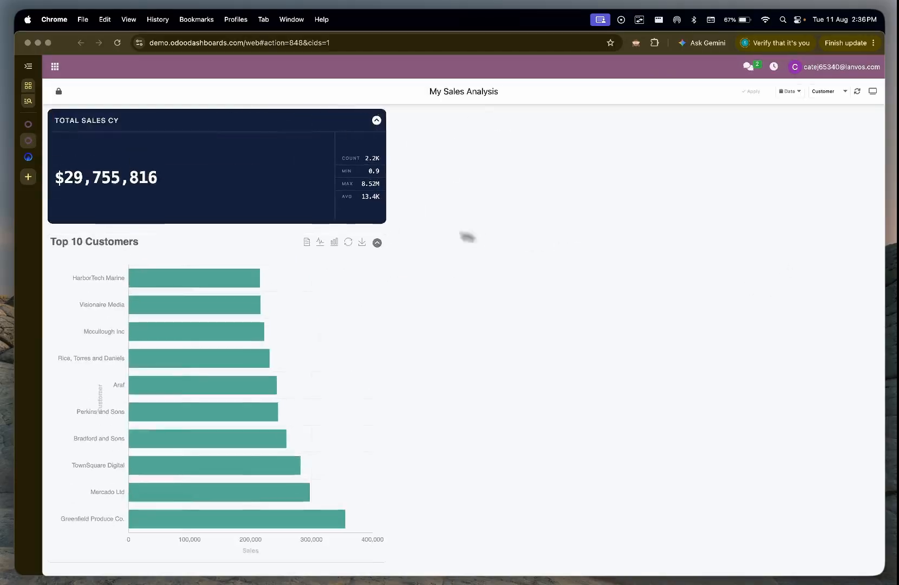
left_click(377, 243)
left_click(319, 319)
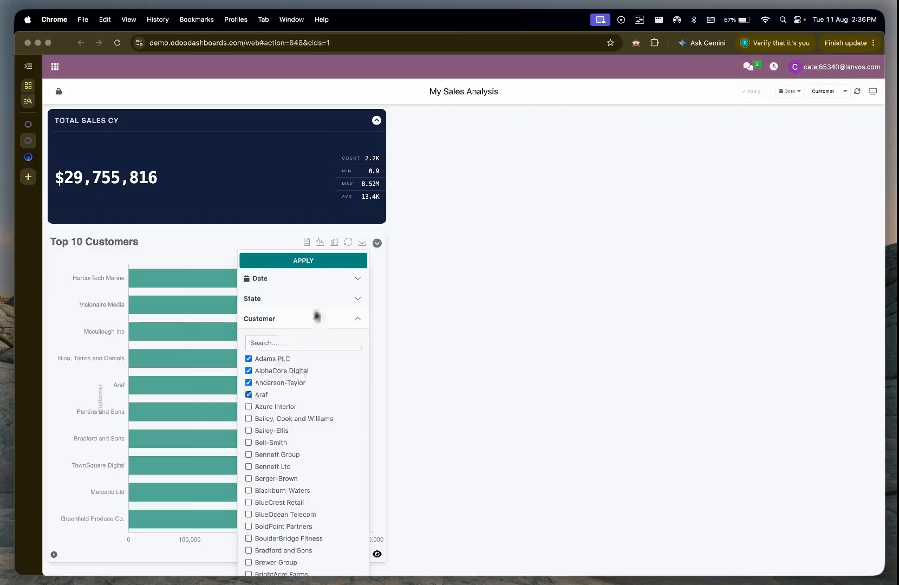
left_click(329, 299)
left_click(283, 337)
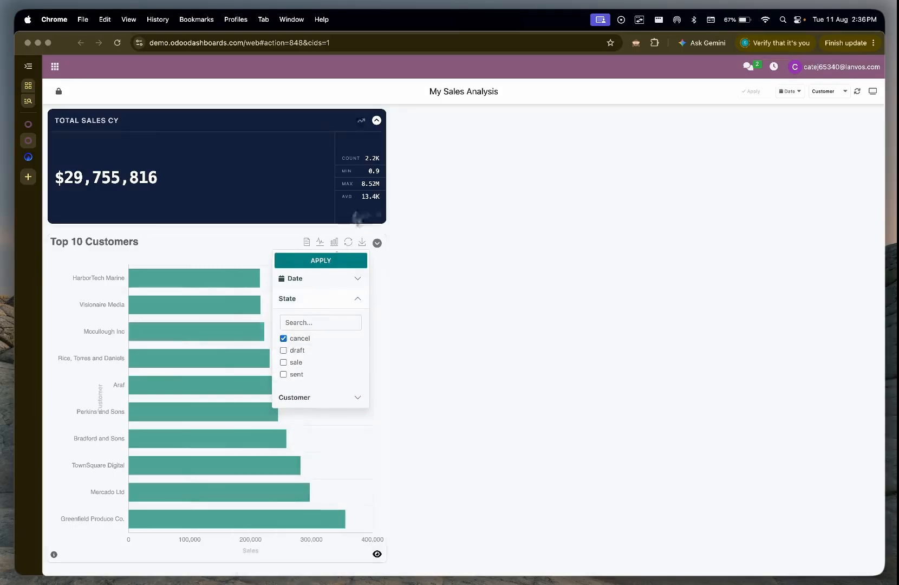
left_click(342, 260)
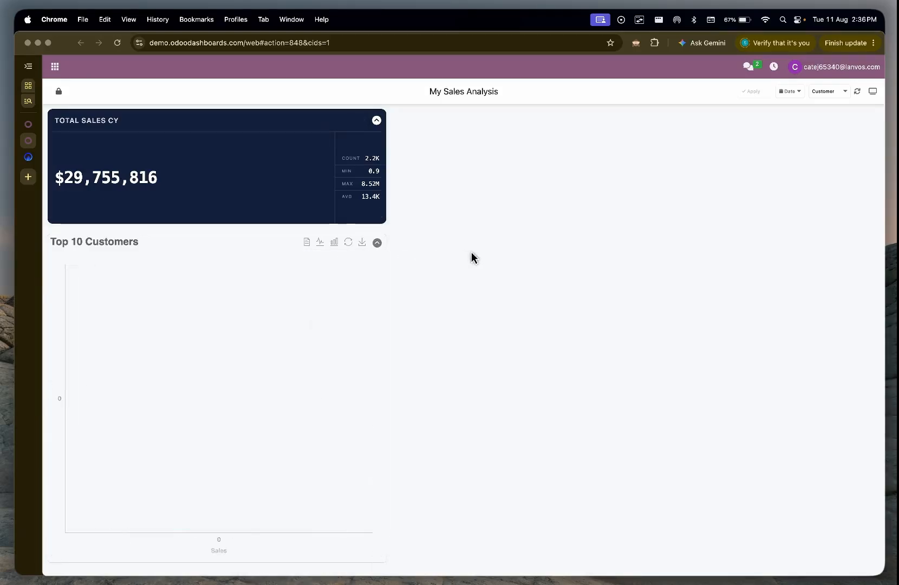
Step: Change the Top 10 Customers State filter to draft and sale instead of cancel, and apply it
left_click(377, 242)
left_click(319, 299)
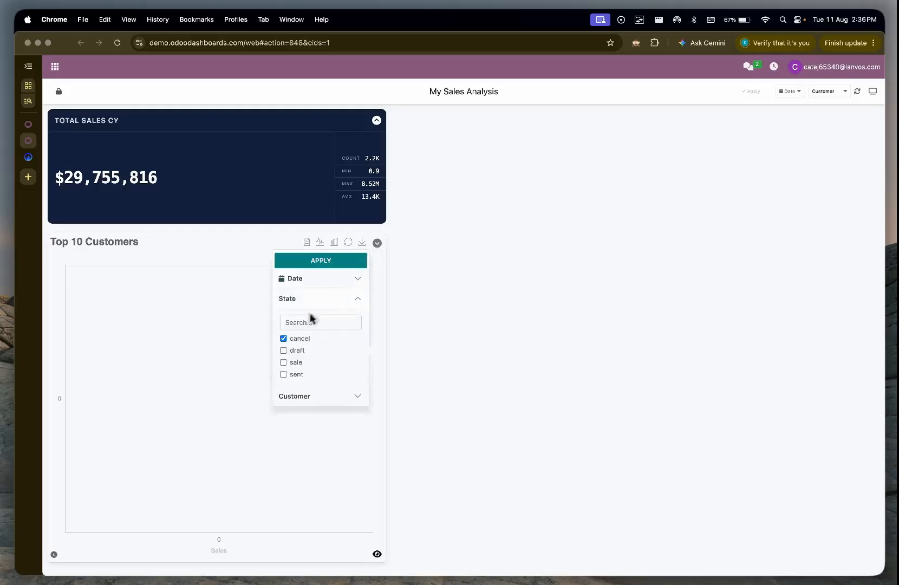
left_click(283, 350)
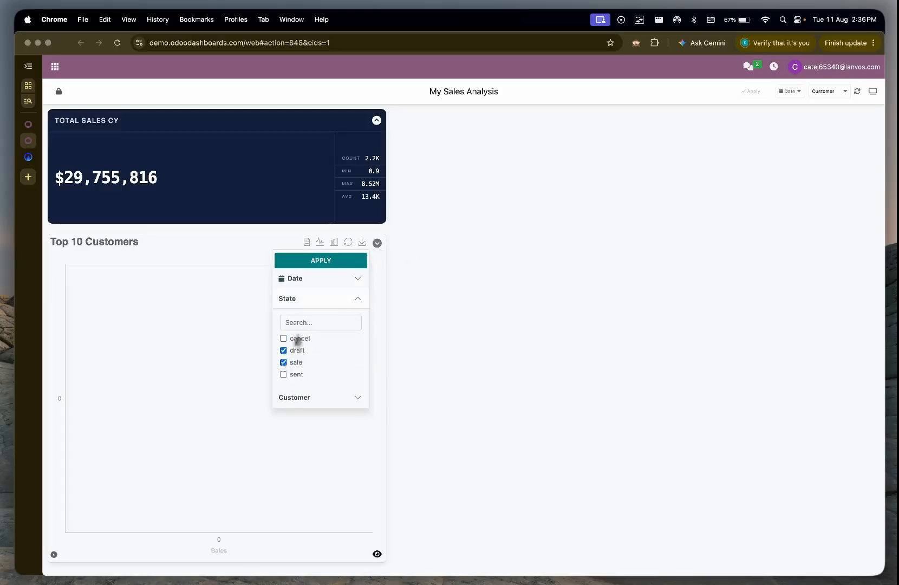
left_click(342, 261)
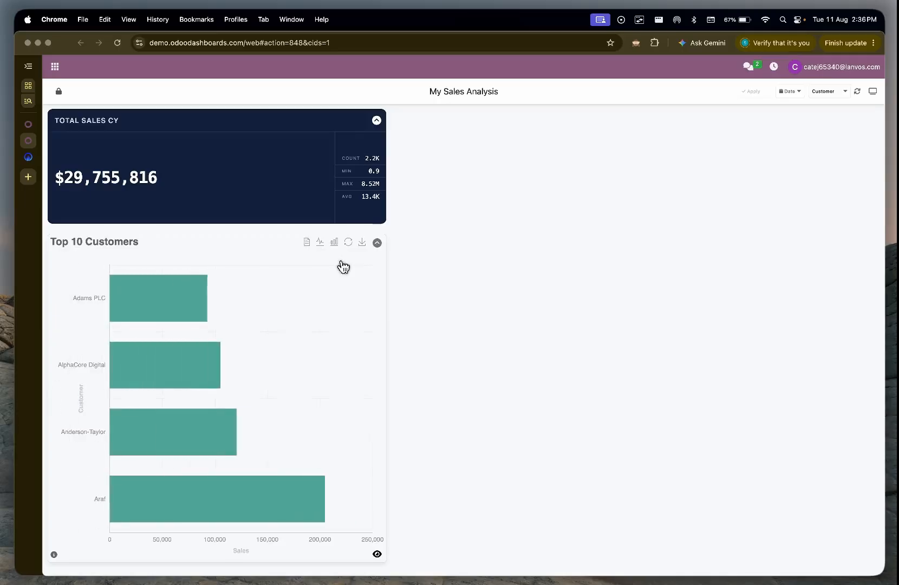
Step: Drill down into the Adams PLC bar to view its sales orders, and return to the dashboard
left_click(164, 306)
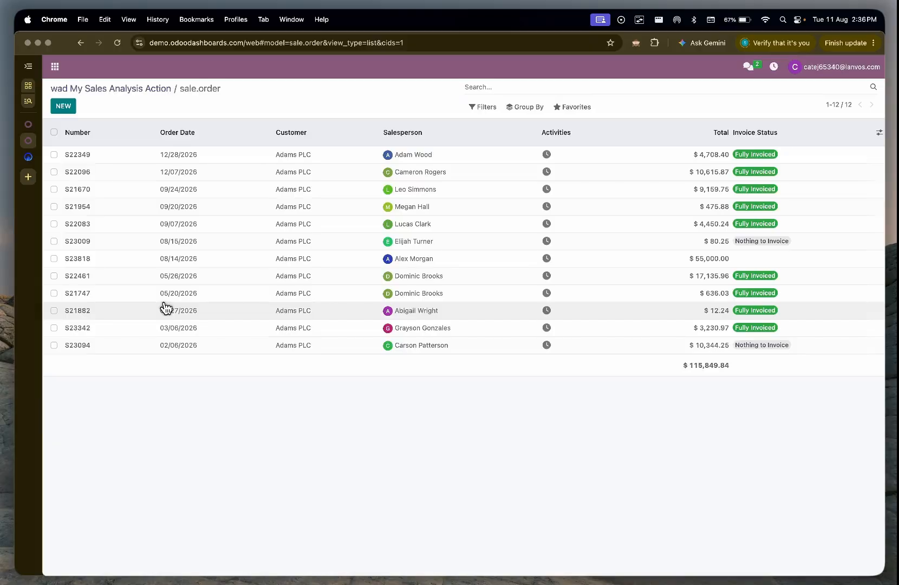
left_click(146, 92)
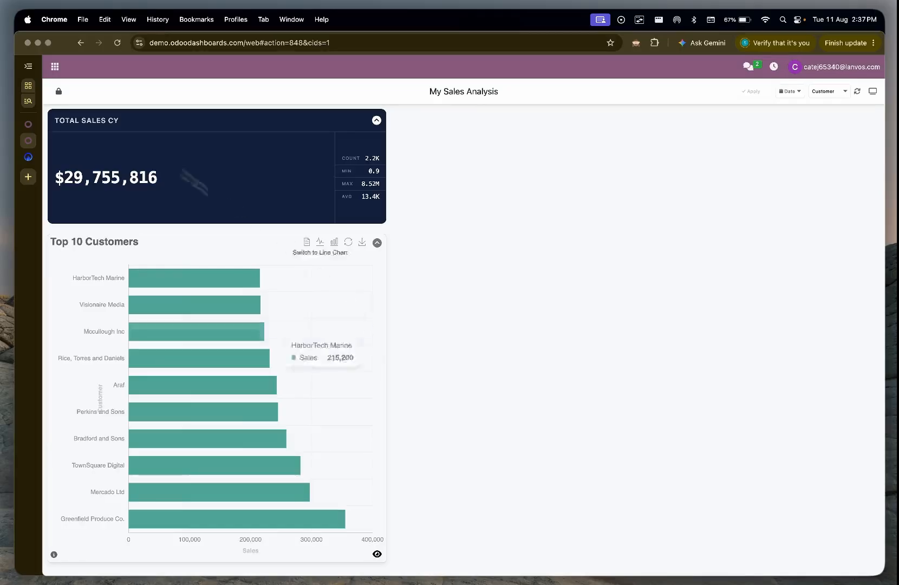
Step: Return to the Dashboard Builder, add a new analytics item, and name it "Sales Orders"
left_click(26, 125)
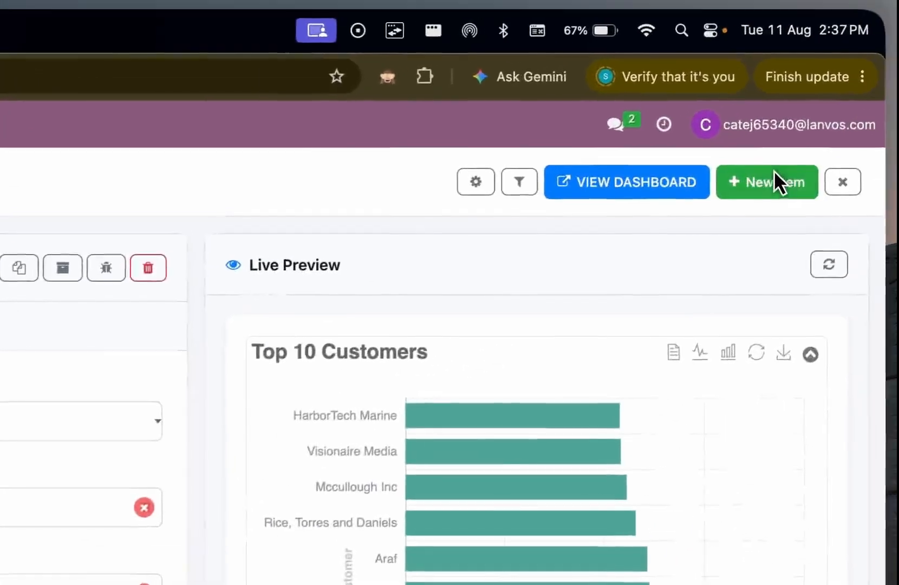
left_click(828, 95)
triple_click(81, 458)
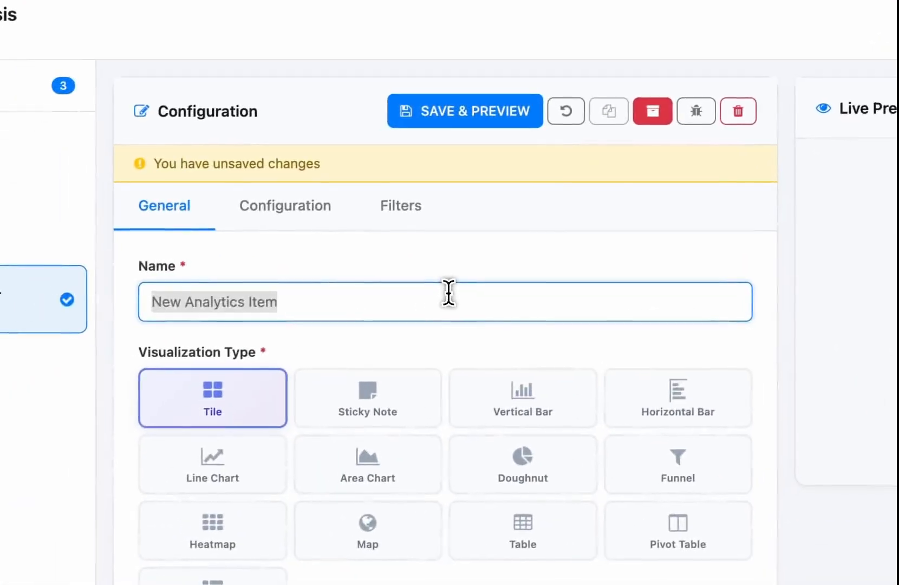
type("Sales")
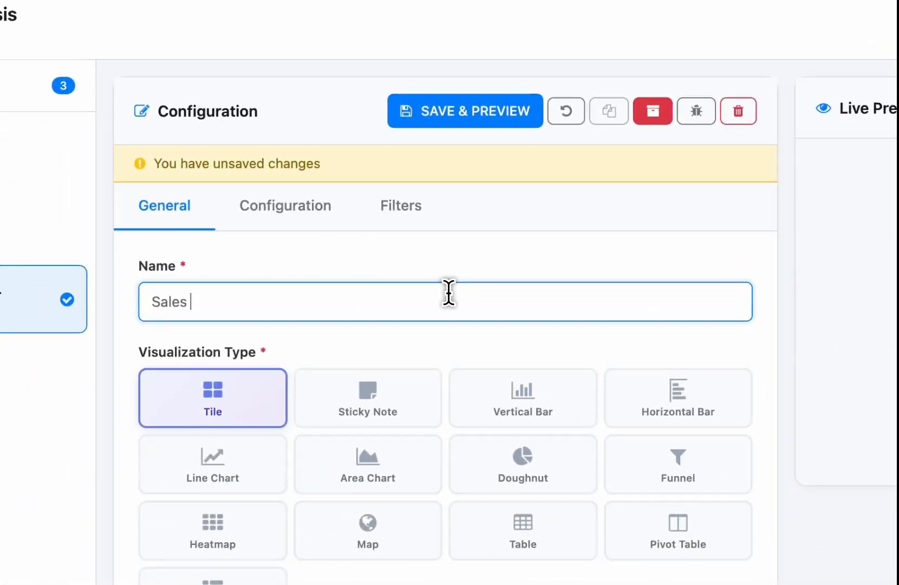
key("BackSpace")
key("BackSpace")
key("BackSpace")
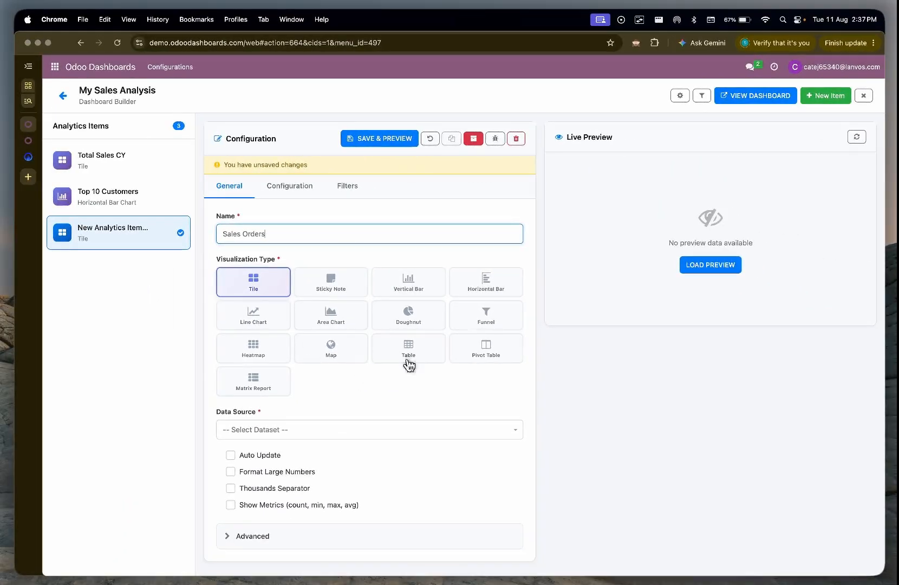
Step: Set the Sales Orders visualization type to Table and choose the "so moaz" dataset as its data source
left_click(409, 364)
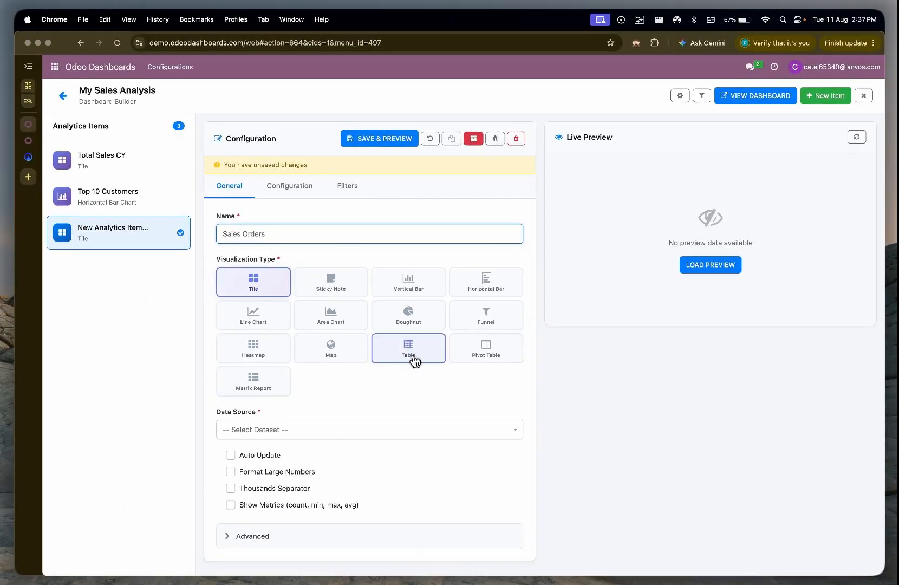
left_click(324, 430)
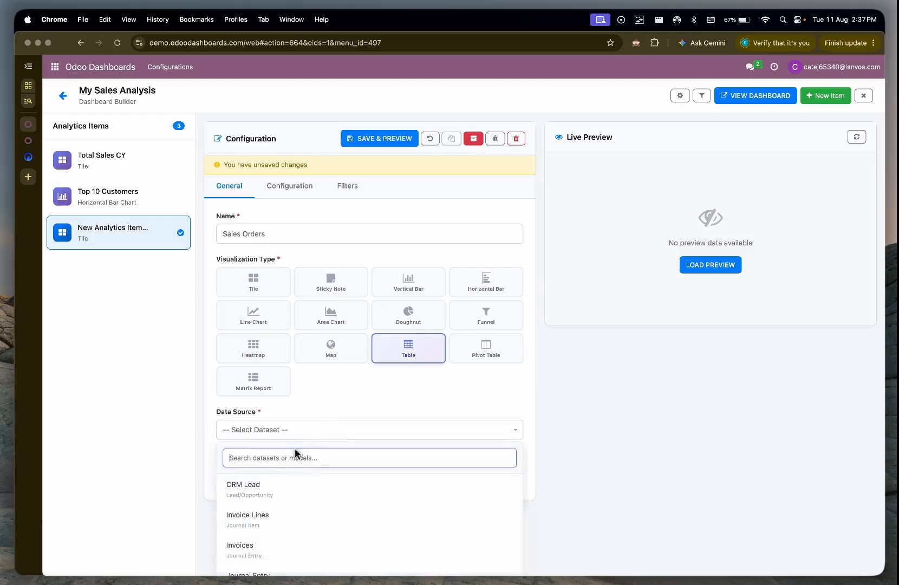
type("sale")
left_click(257, 518)
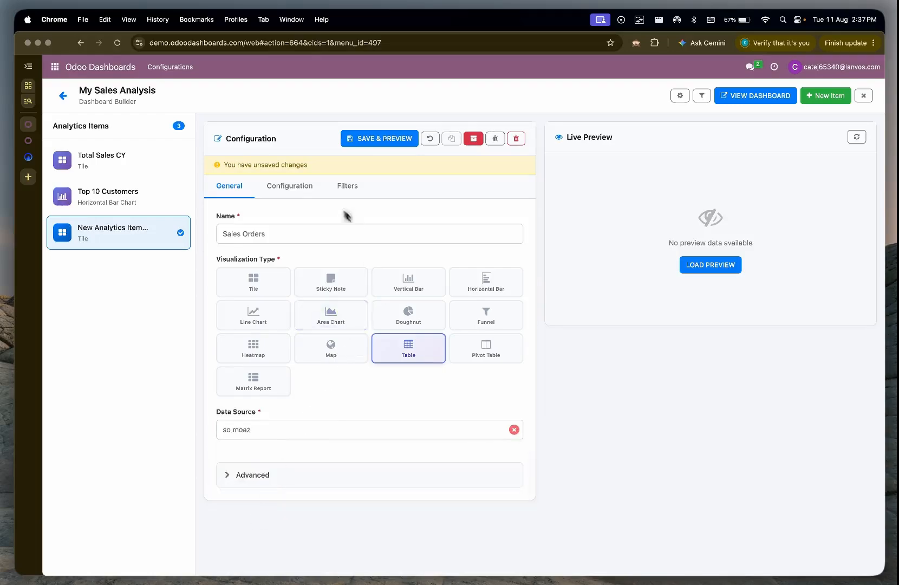
Step: Add id and date_order as the first two columns of the Sales Orders table configuration
left_click(300, 189)
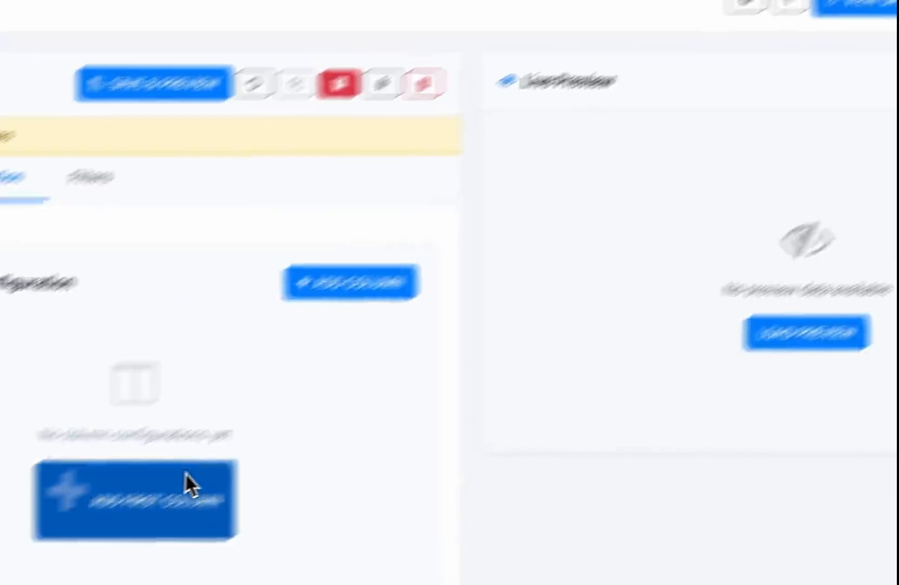
left_click(185, 479)
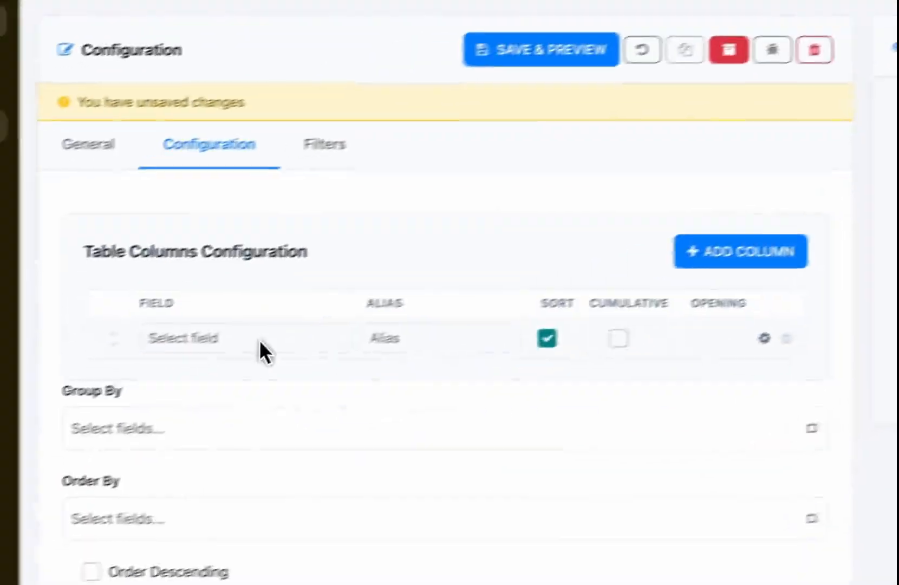
left_click(259, 349)
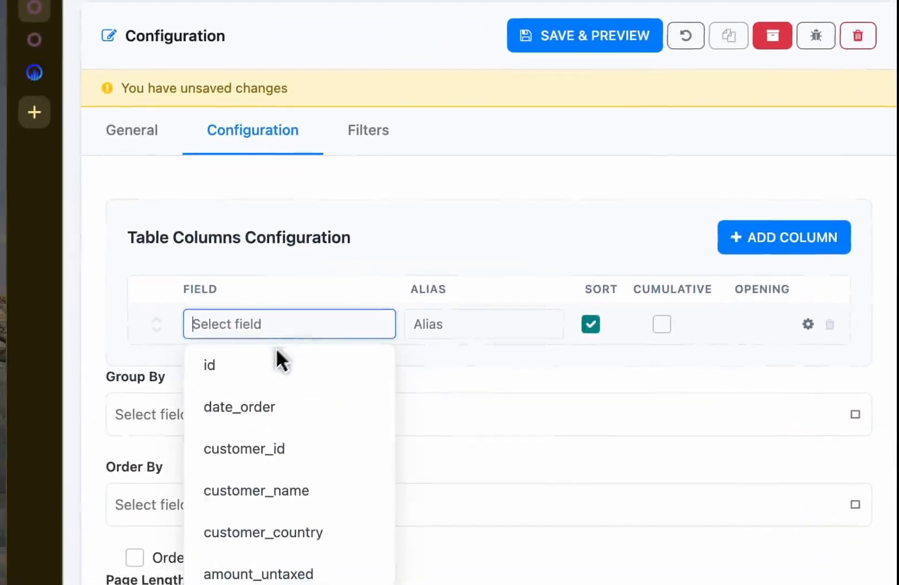
left_click(283, 358)
left_click(780, 243)
left_click(262, 371)
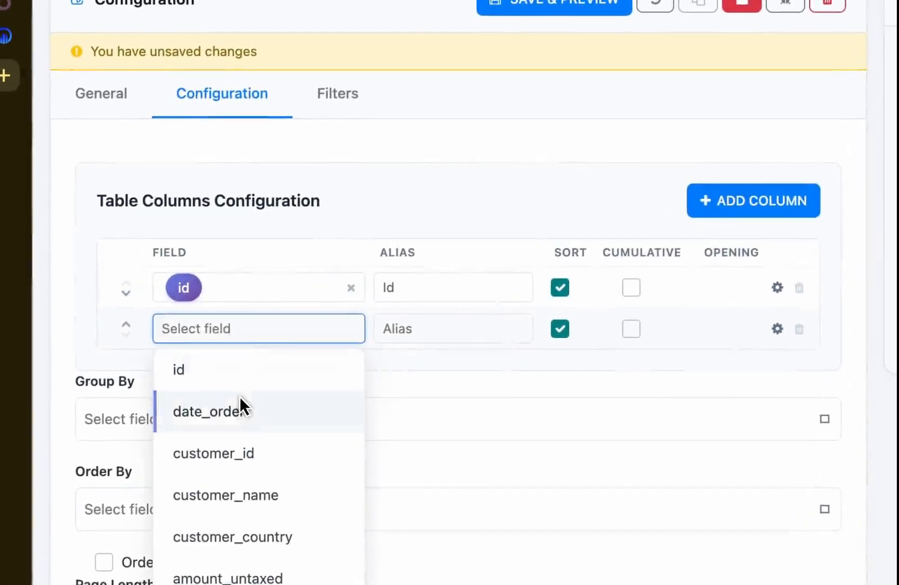
left_click(240, 411)
Step: Add customer_name and customer_country columns to the Sales Orders table configuration
left_click(753, 200)
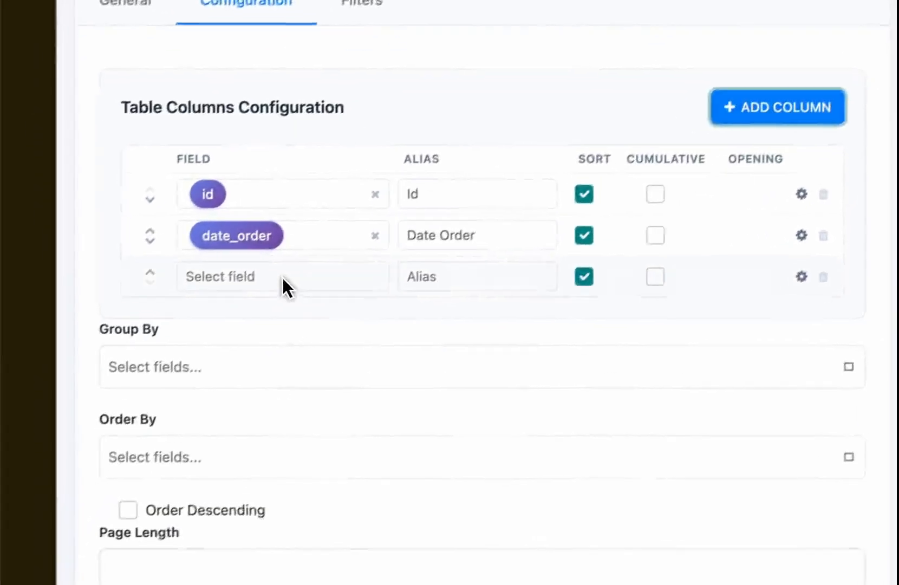
left_click(282, 277)
left_click(250, 439)
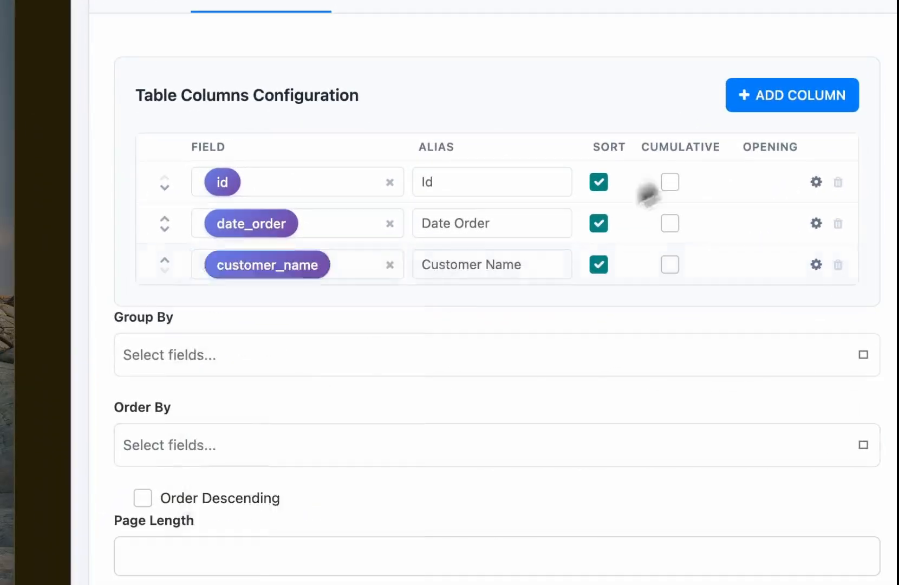
left_click(769, 110)
left_click(163, 402)
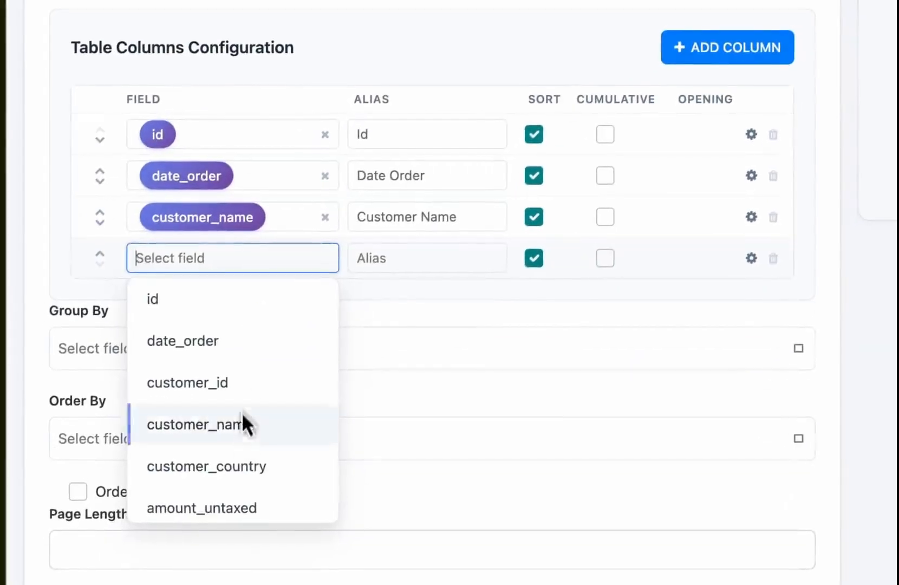
left_click(237, 476)
Step: Add amount_untaxed and state columns to the Sales Orders table configuration
left_click(703, 65)
left_click(216, 320)
scroll(215, 440, "down", 2)
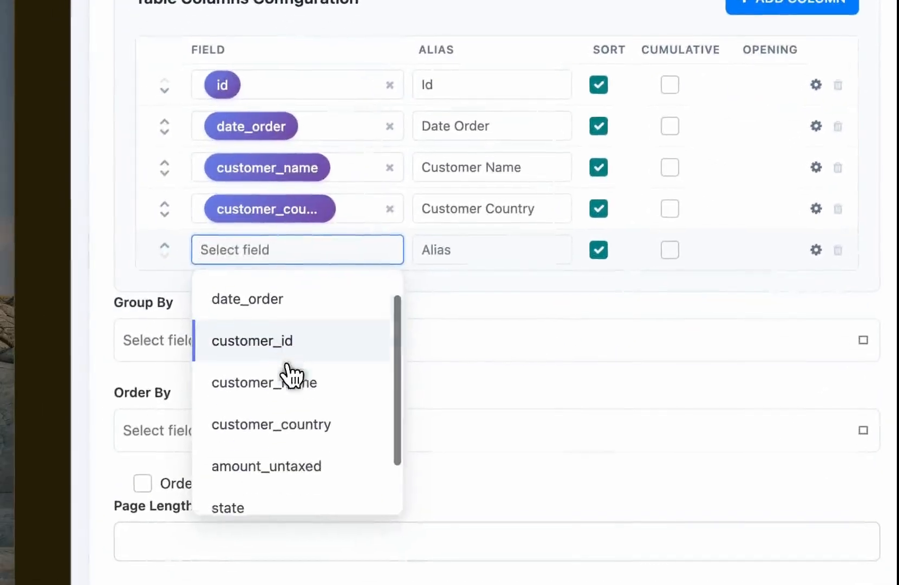
left_click(292, 452)
left_click(801, 6)
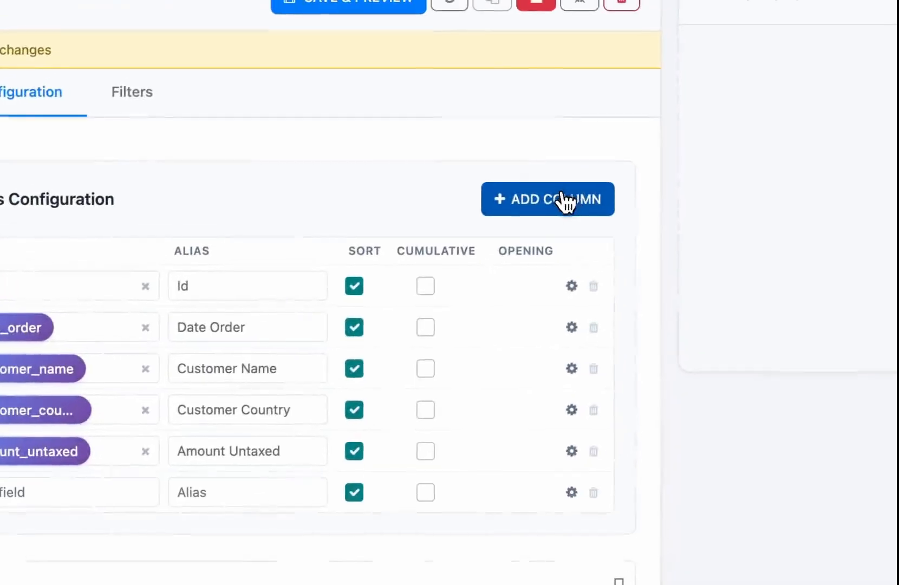
left_click(802, 5)
left_click(69, 490)
scroll(287, 379, "down", 2)
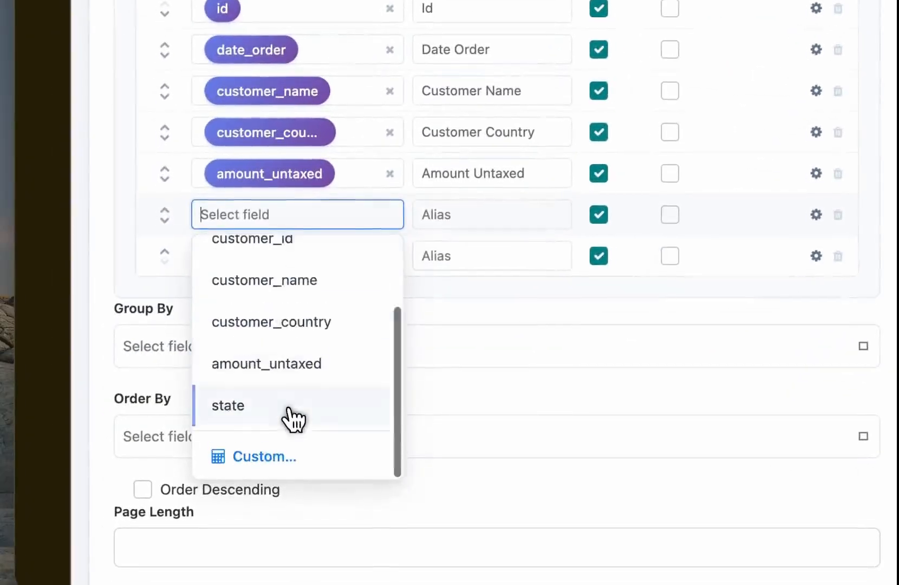
left_click(292, 407)
Step: Remove the spare empty column and the id column from the table configuration, and save and preview Sales Orders
left_click(838, 256)
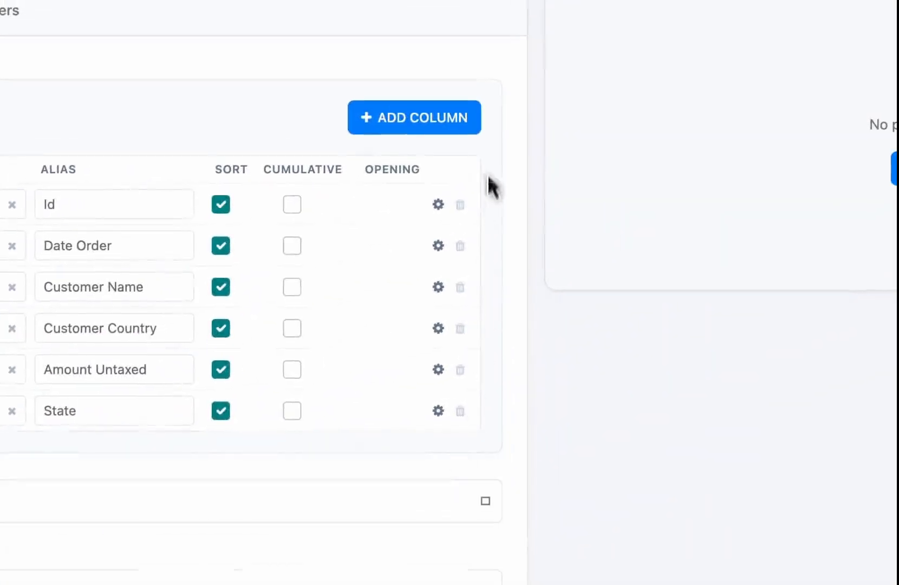
left_click(459, 204)
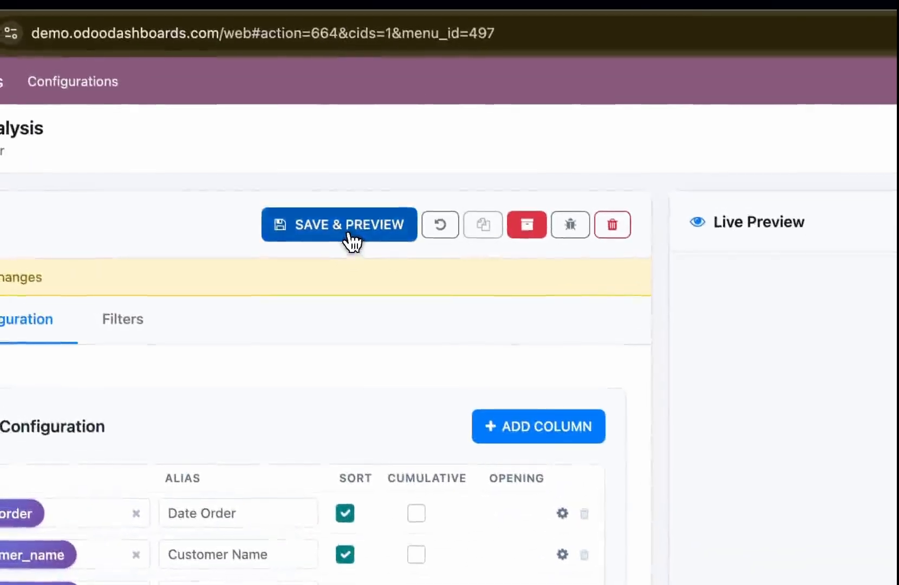
left_click(312, 144)
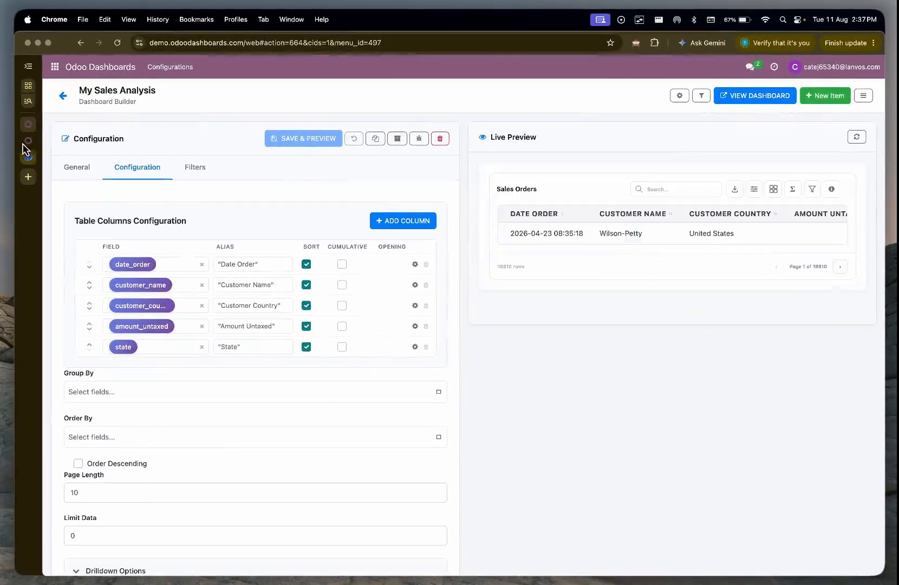
Step: Reload the My Sales Analysis dashboard, unlock its layout, and shrink the Total Sales CY tile and Top 10 Customers chart
left_click(27, 141)
key("super+r")
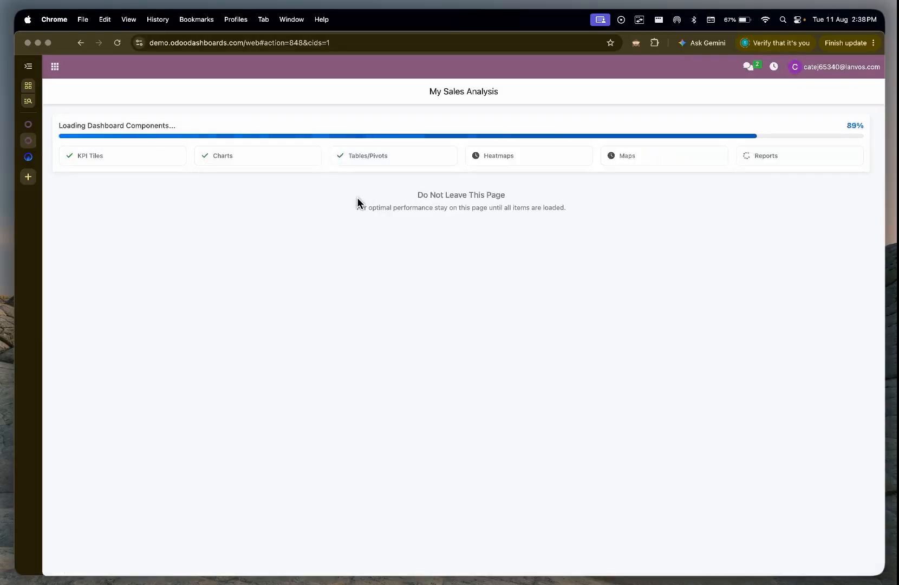
left_click(60, 91)
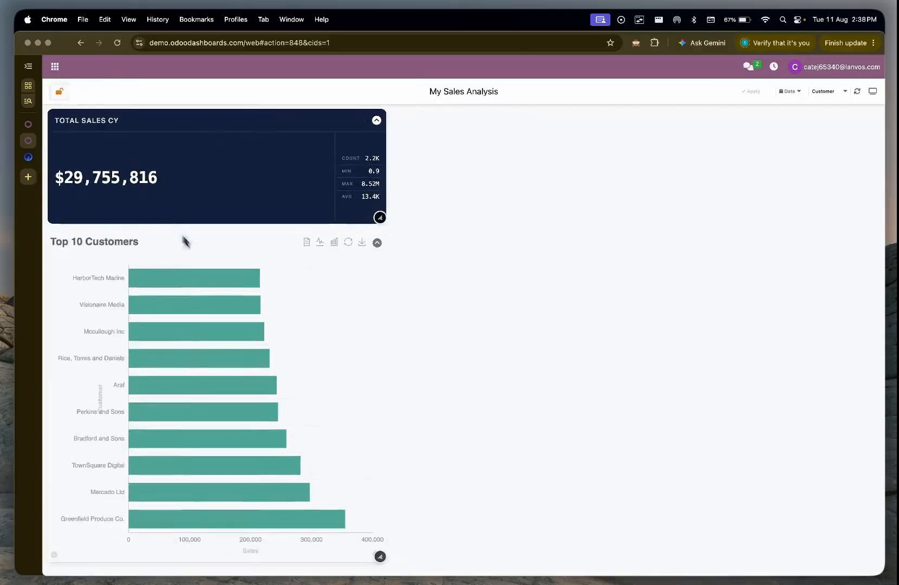
left_click_drag(380, 217, 280, 202)
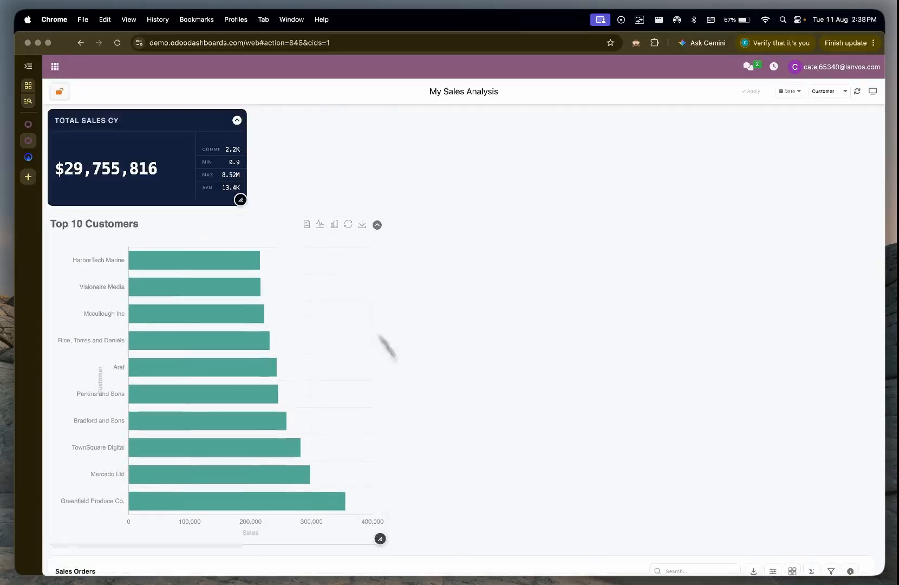
left_click_drag(380, 543, 255, 424)
Step: Move the Sales Orders table beside the tile and chart, resize it to fill the remaining width, and lock the layout
scroll(711, 517, "down", 5)
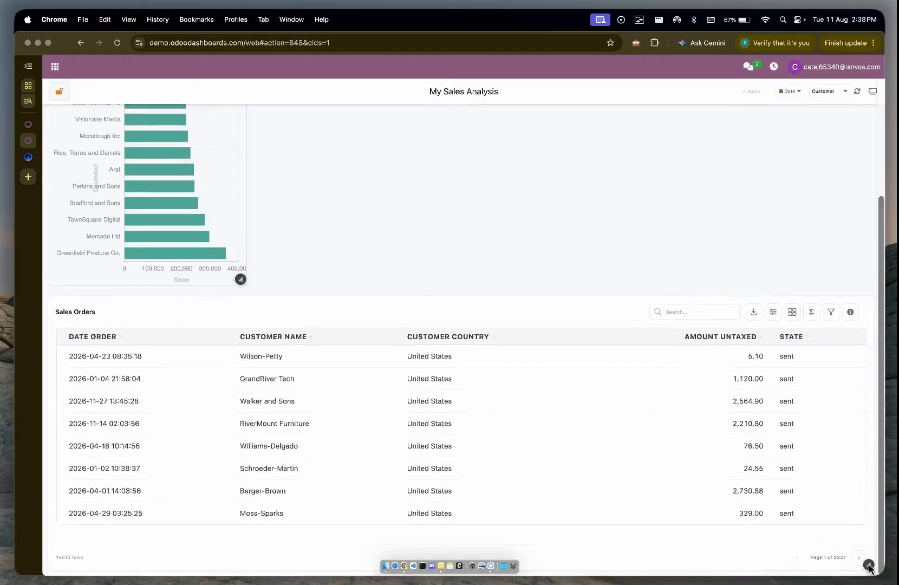
left_click_drag(868, 564, 520, 565)
left_click_drag(174, 315, 518, 129)
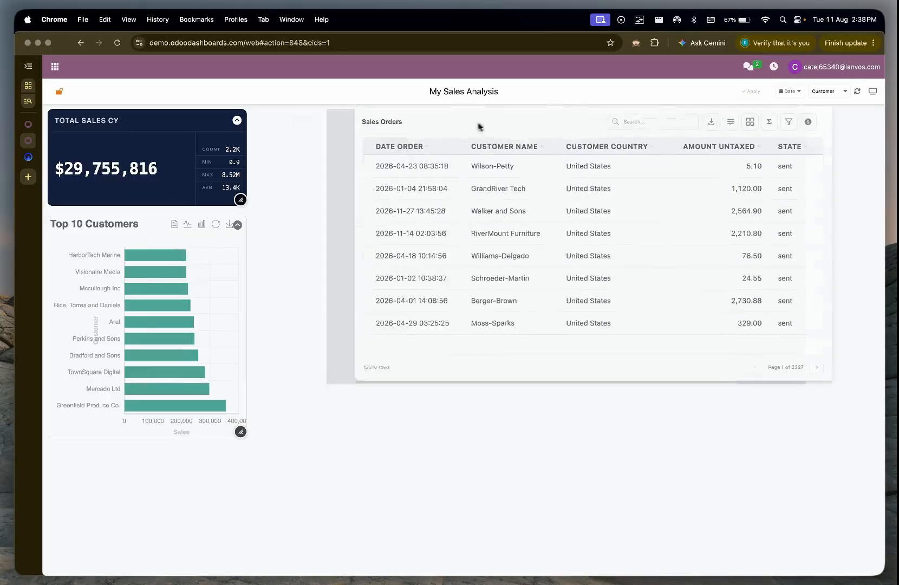
left_click_drag(542, 309, 467, 311)
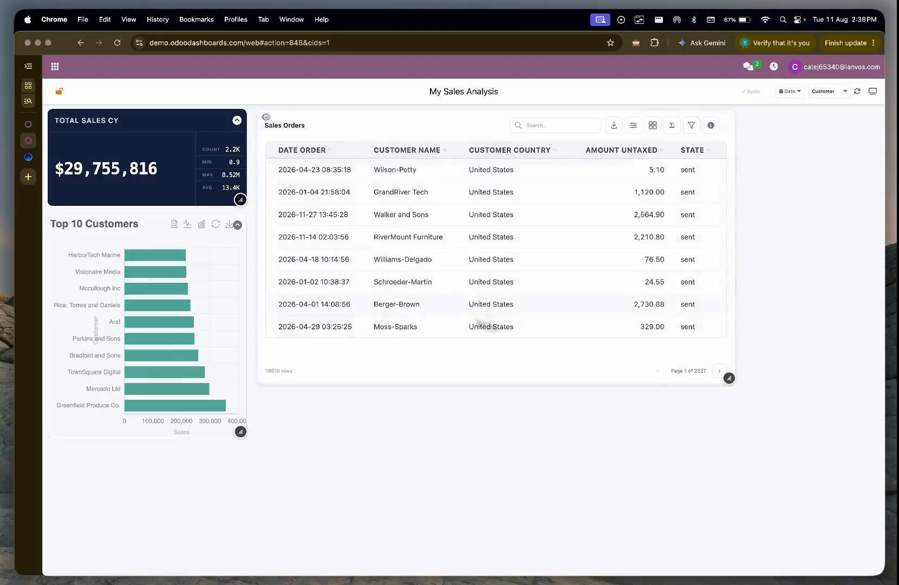
left_click_drag(746, 387, 869, 539)
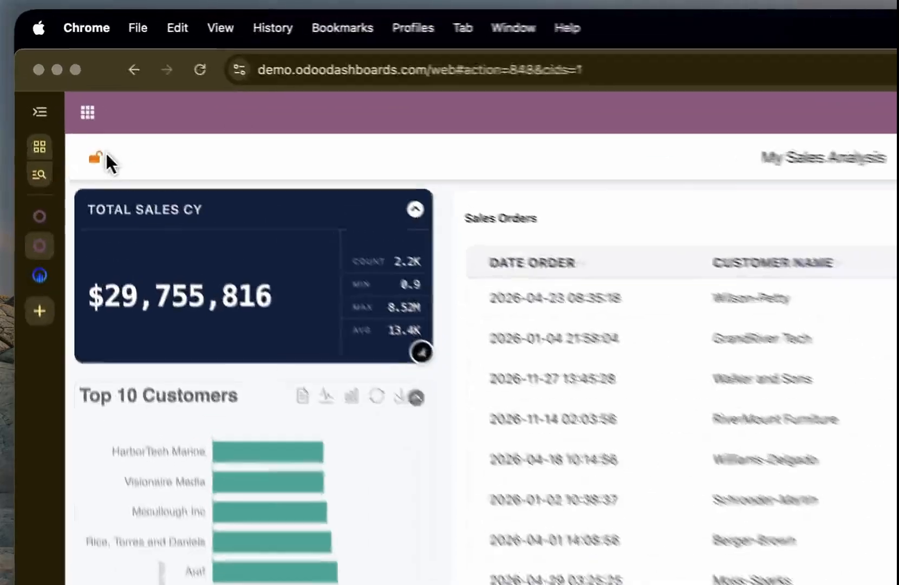
left_click(60, 90)
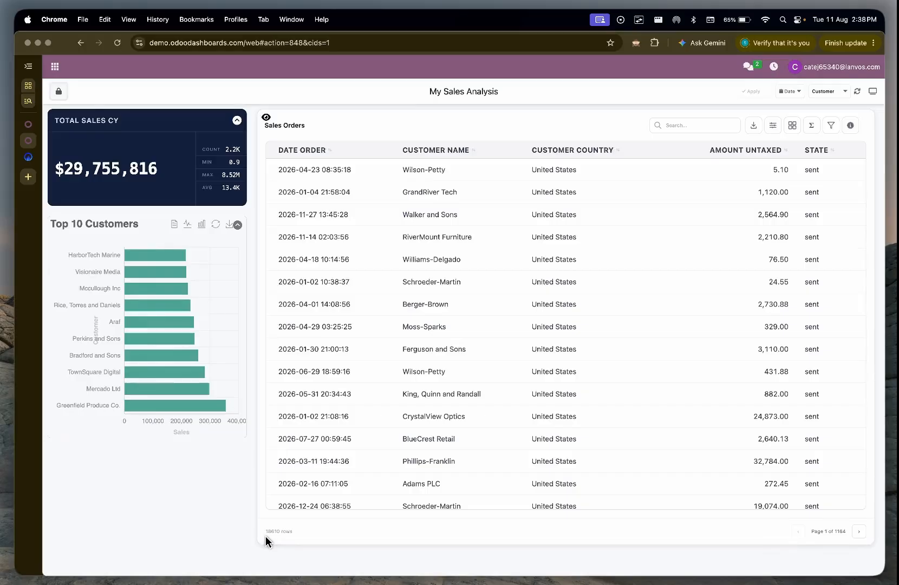
Step: Hide the Date Order column in the dashboard's Sales Orders table
left_click(773, 126)
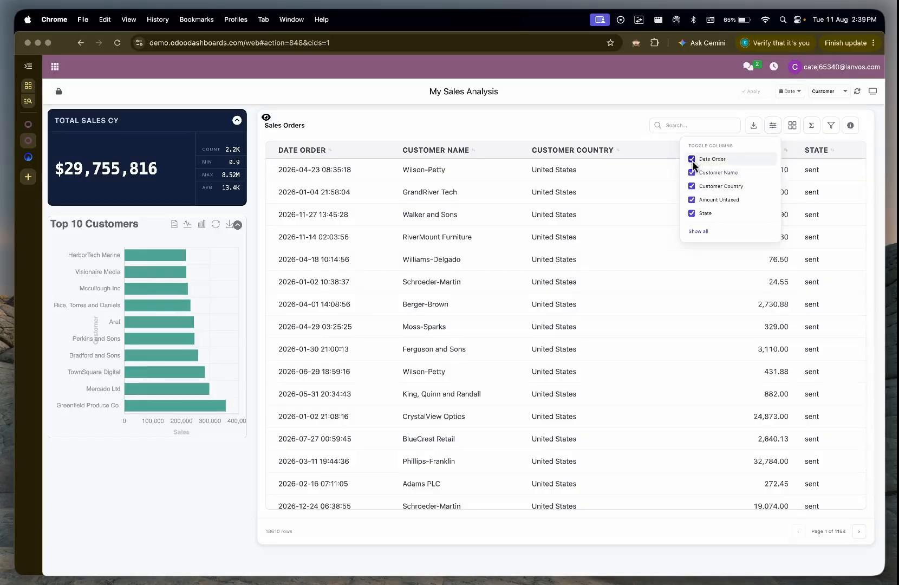
left_click(692, 160)
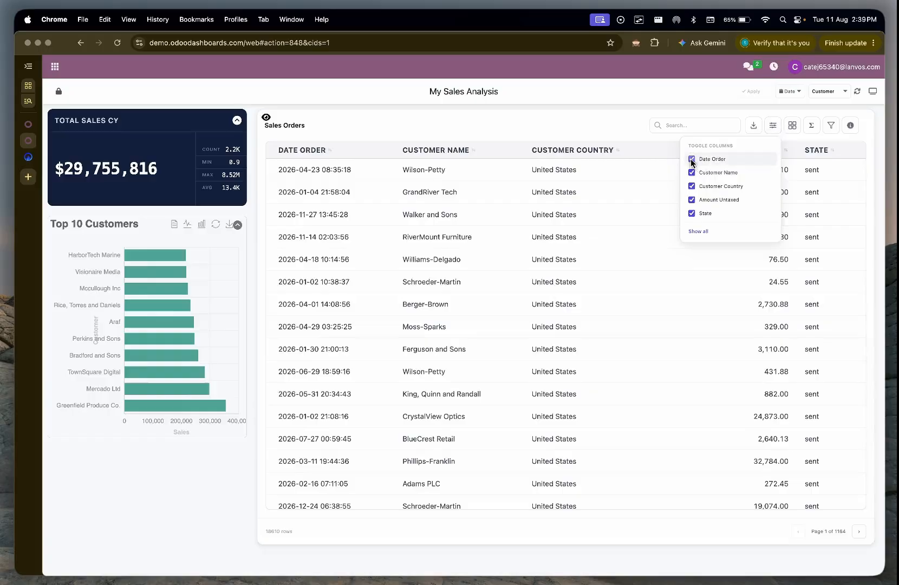
left_click(786, 136)
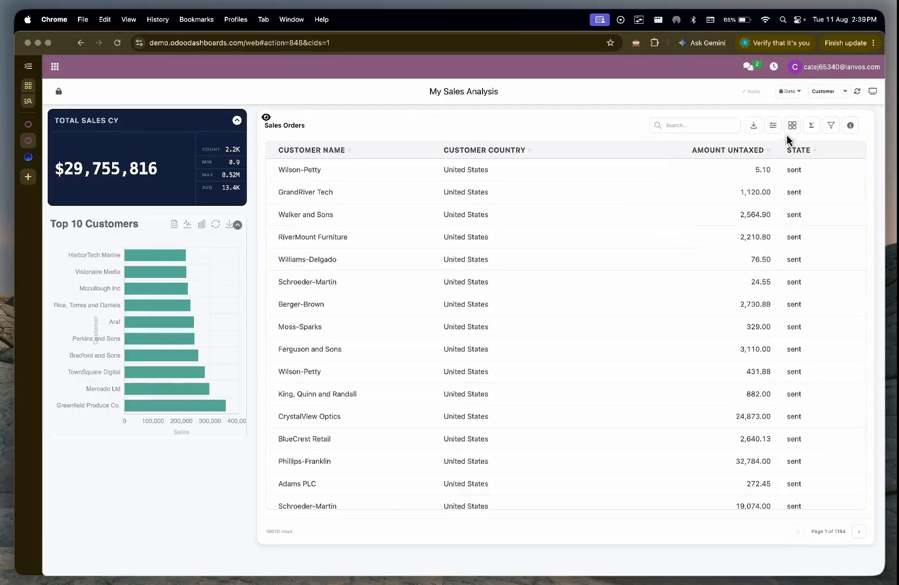
Step: Group the Sales Orders table by Customer Country
left_click(792, 127)
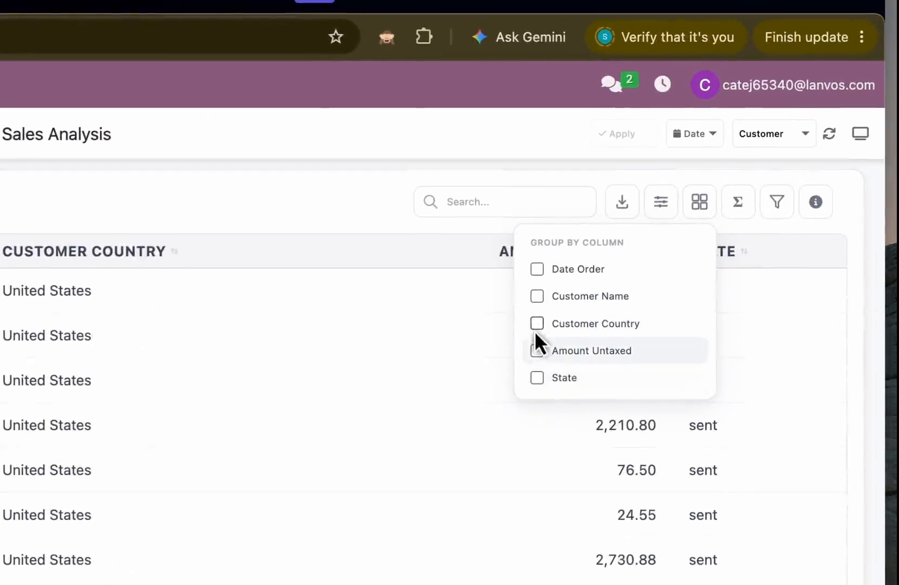
left_click(533, 322)
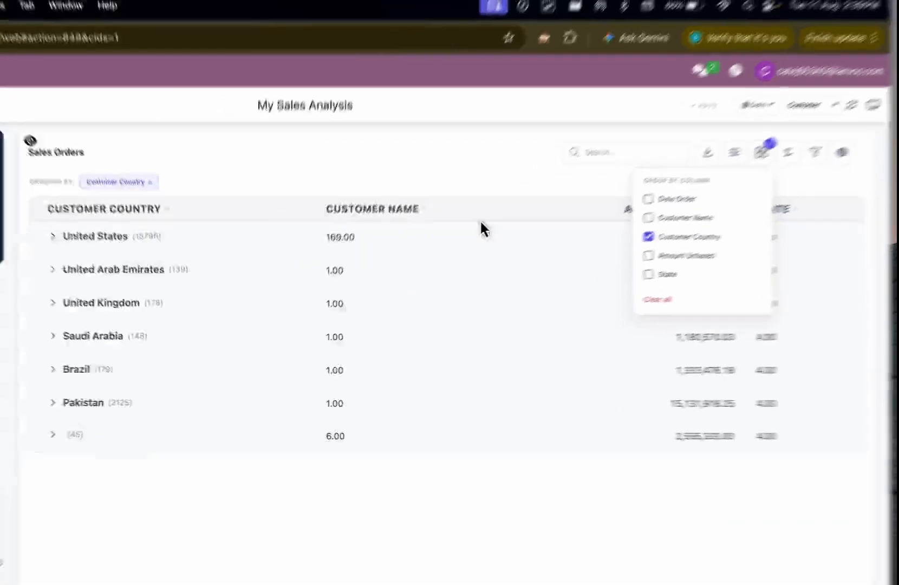
left_click(486, 159)
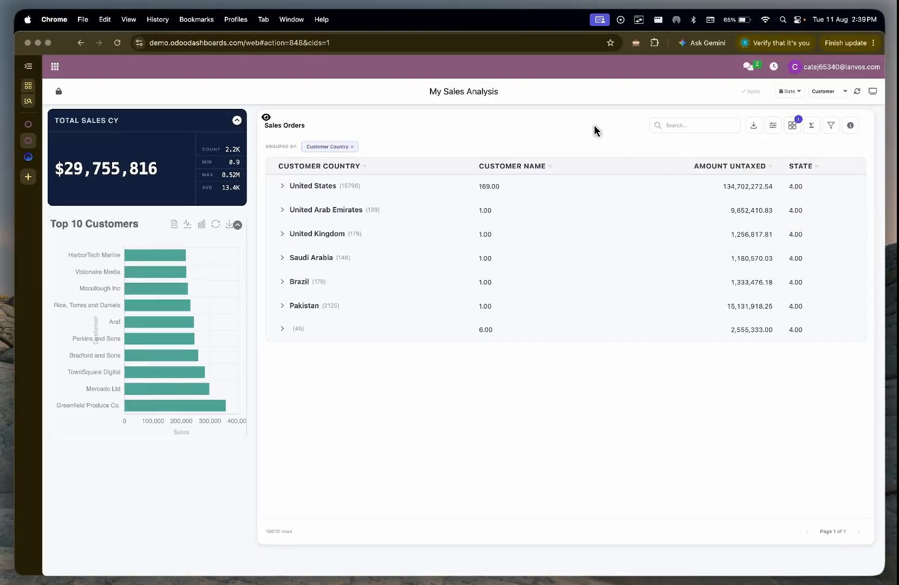
Step: Add Customer Name as a second grouping level in the Sales Orders table and expand the United States group
left_click(791, 126)
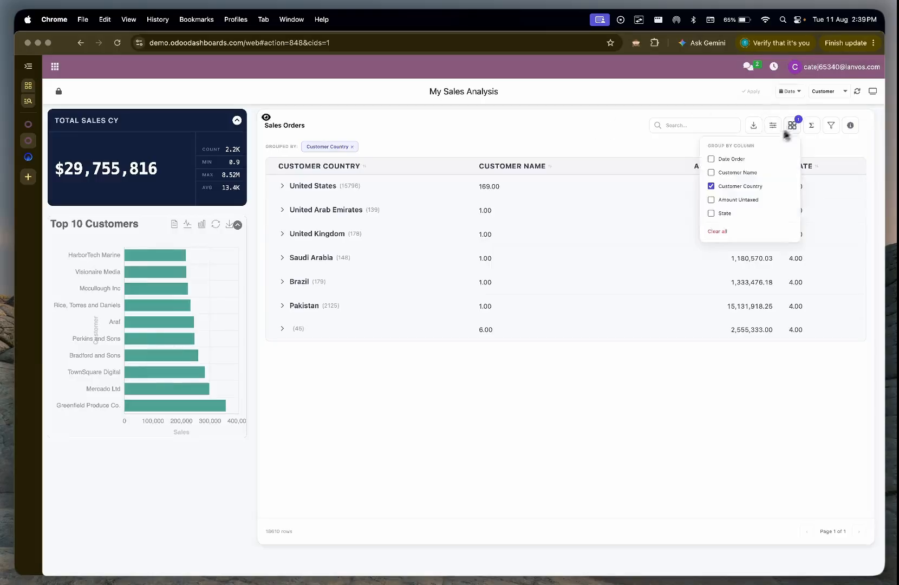
left_click(726, 175)
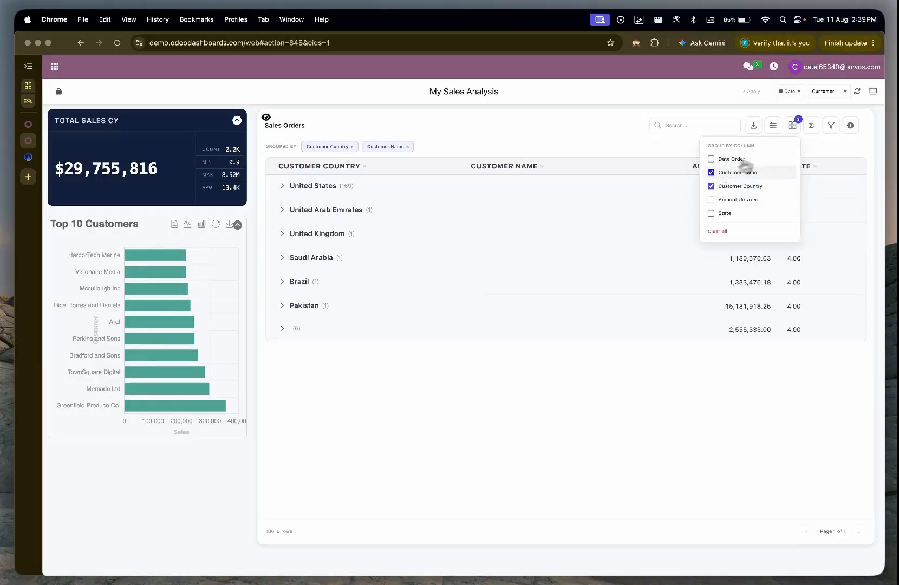
left_click(792, 126)
left_click(340, 189)
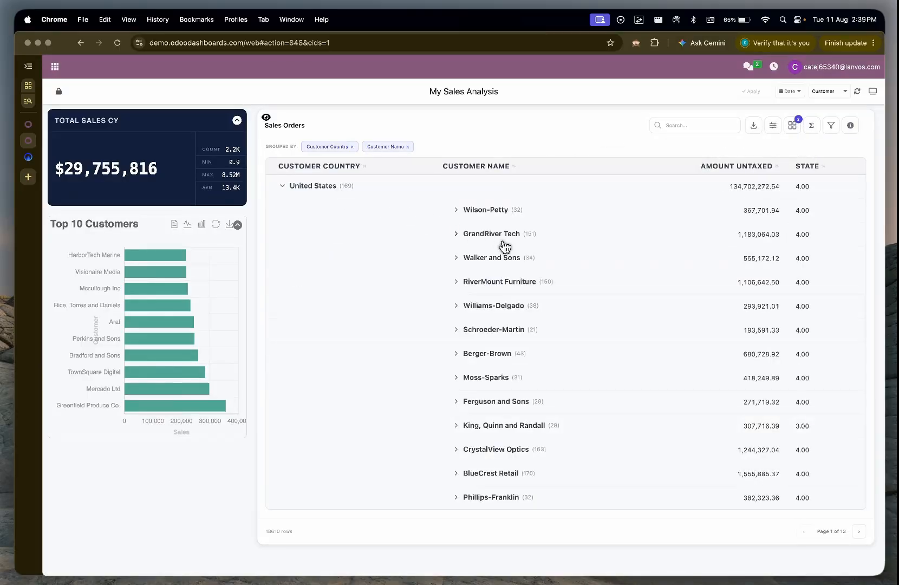
Step: Hide the State column in the grouped Sales Orders table
left_click(772, 125)
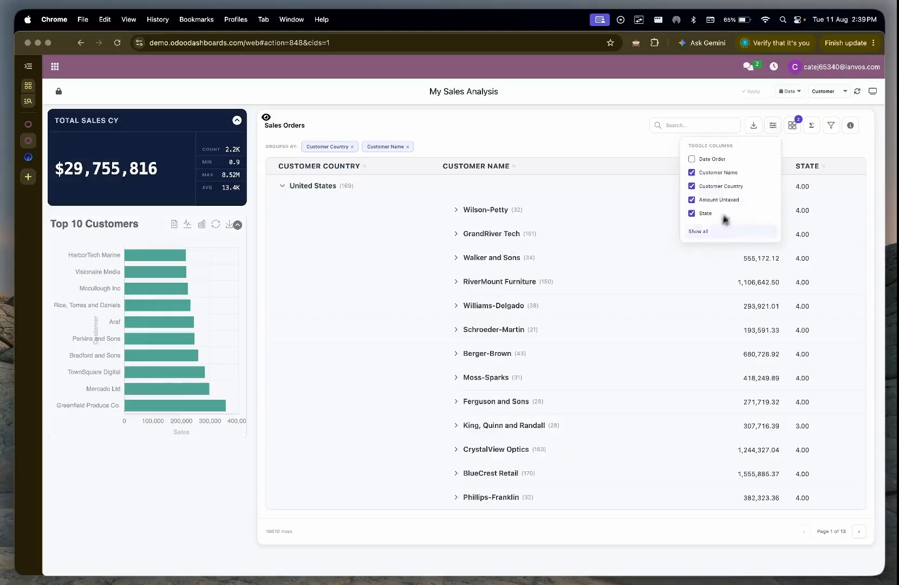
left_click(692, 213)
left_click(627, 138)
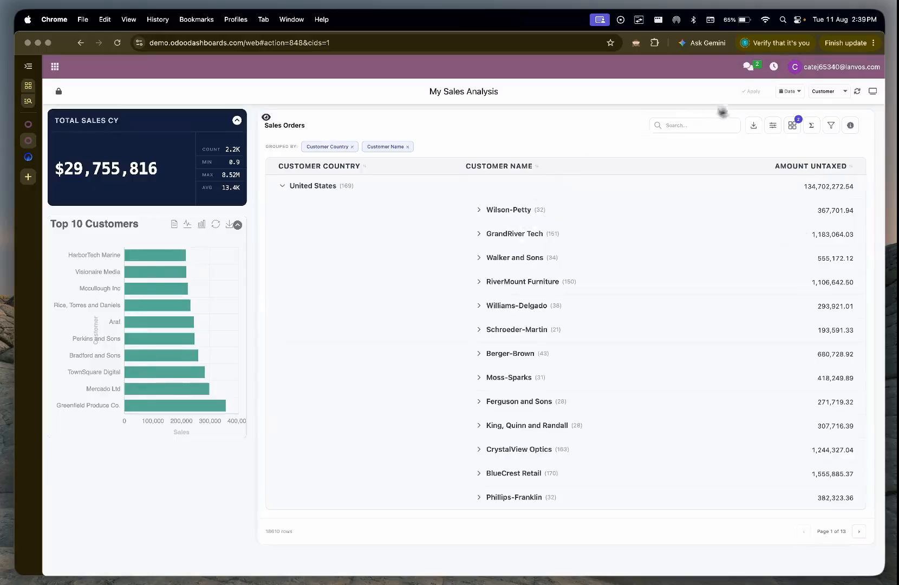
Step: Export the grouped Sales Orders table to a print preview, and close the print window without printing
left_click(752, 125)
left_click(703, 162)
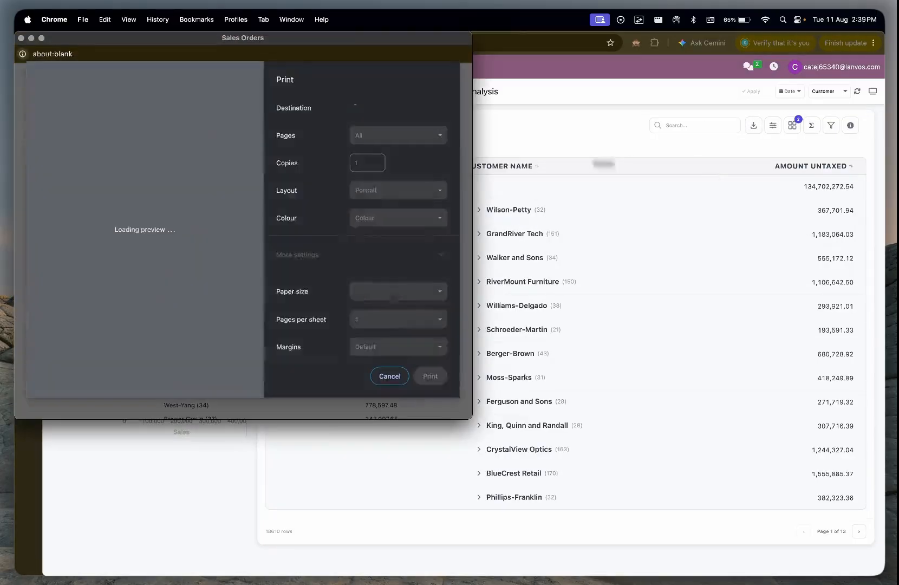
left_click(21, 38)
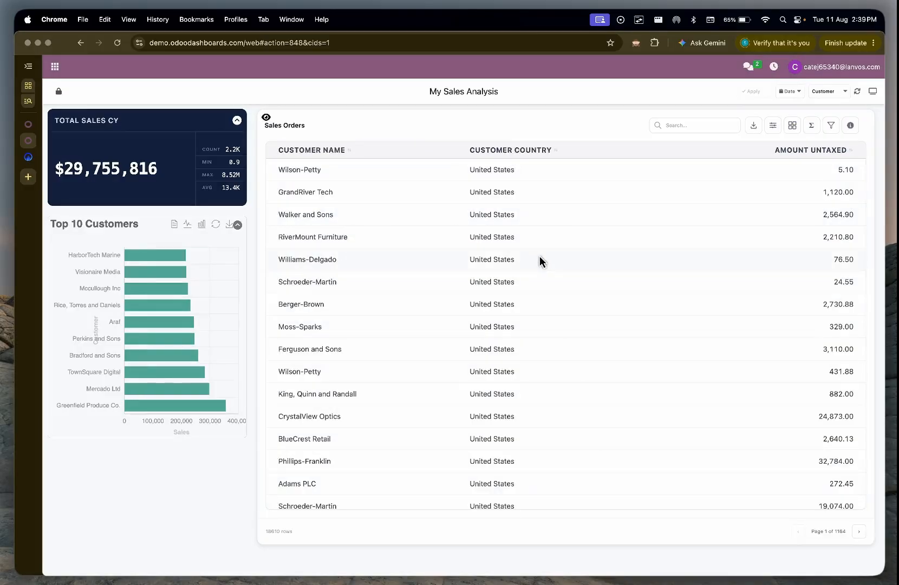
Step: In the dashboard builder, add a column to the Sales Orders table with a custom field labelled "Tax Amount"
left_click(25, 128)
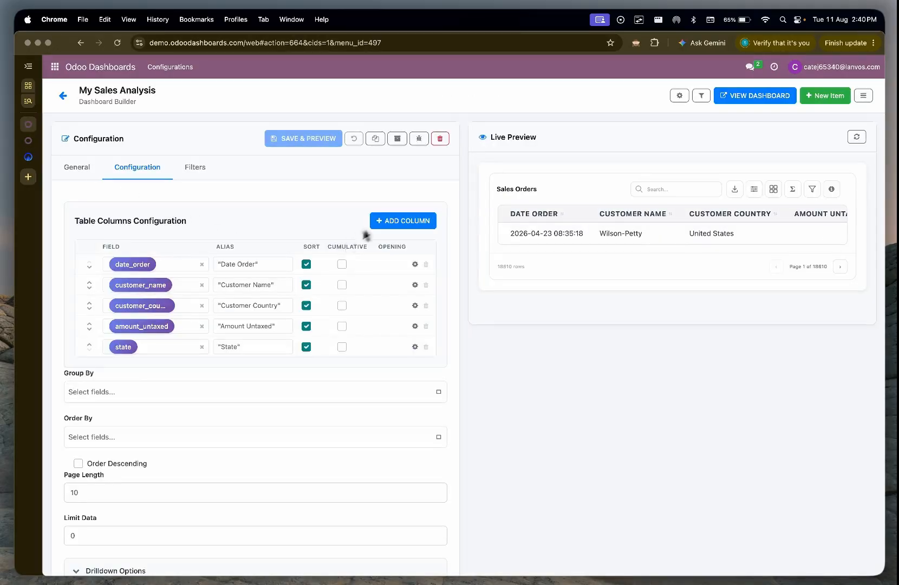
left_click(395, 221)
left_click(144, 386)
scroll(154, 468, "down", 2)
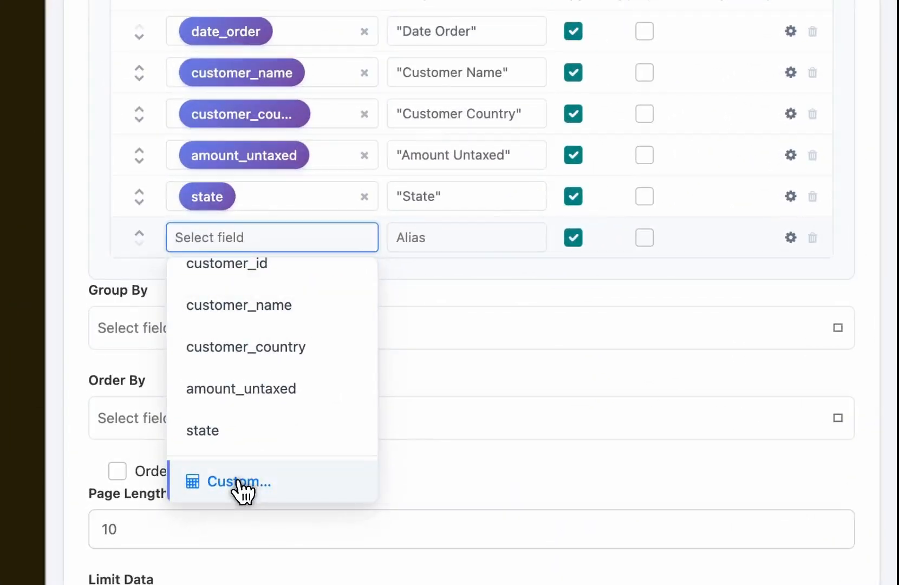
left_click(238, 488)
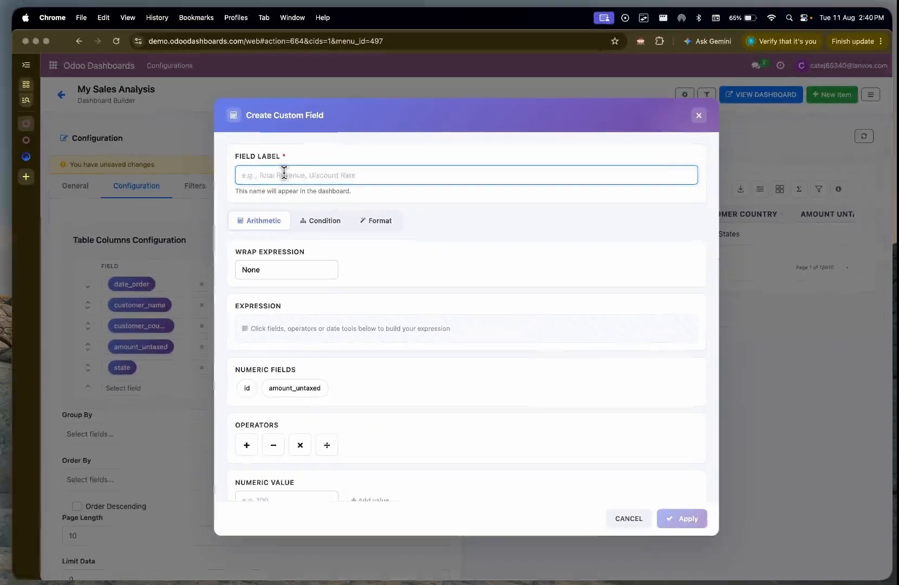
type("Taxes")
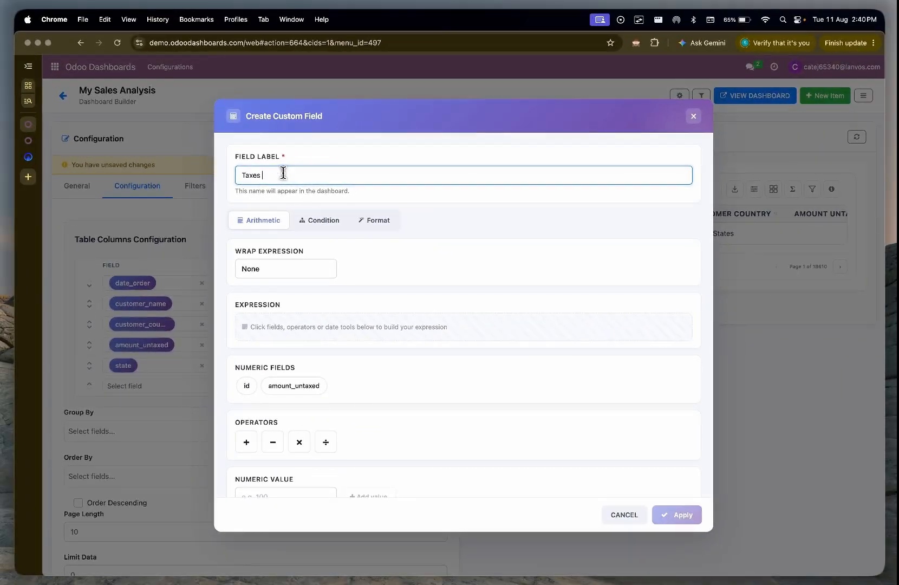
key("BackSpace")
key("BackSpace")
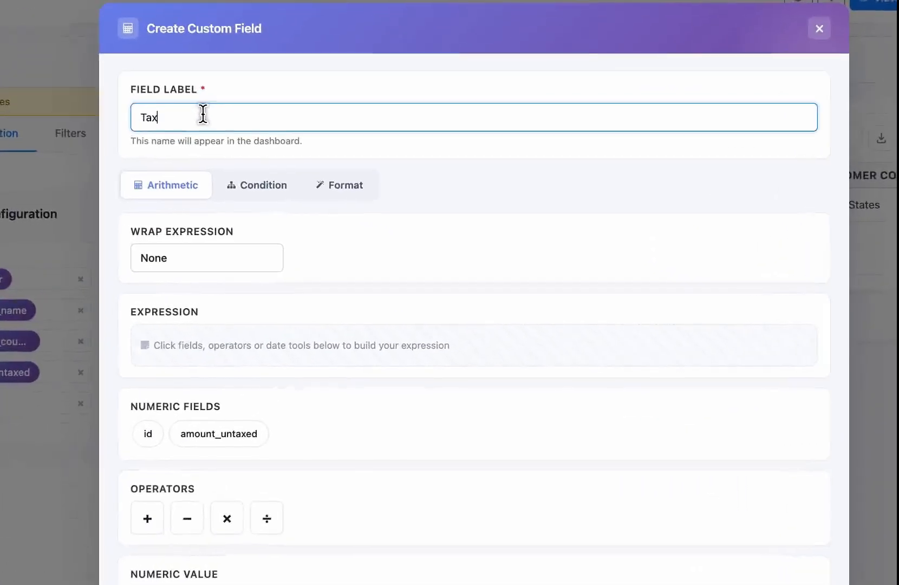
type("Amount")
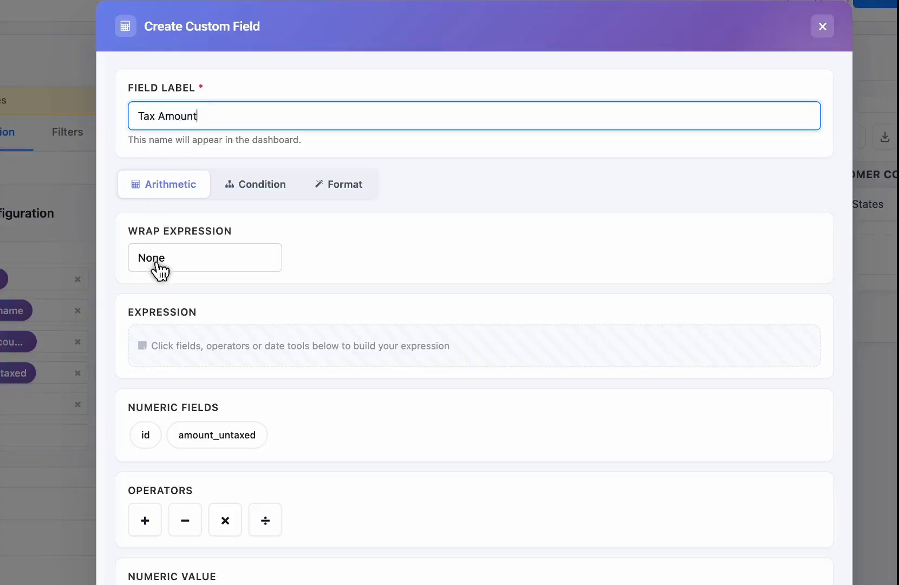
Step: Define the Tax Amount expression as amount_untaxed × 0.15, apply the custom field and save the table configuration
left_click(217, 441)
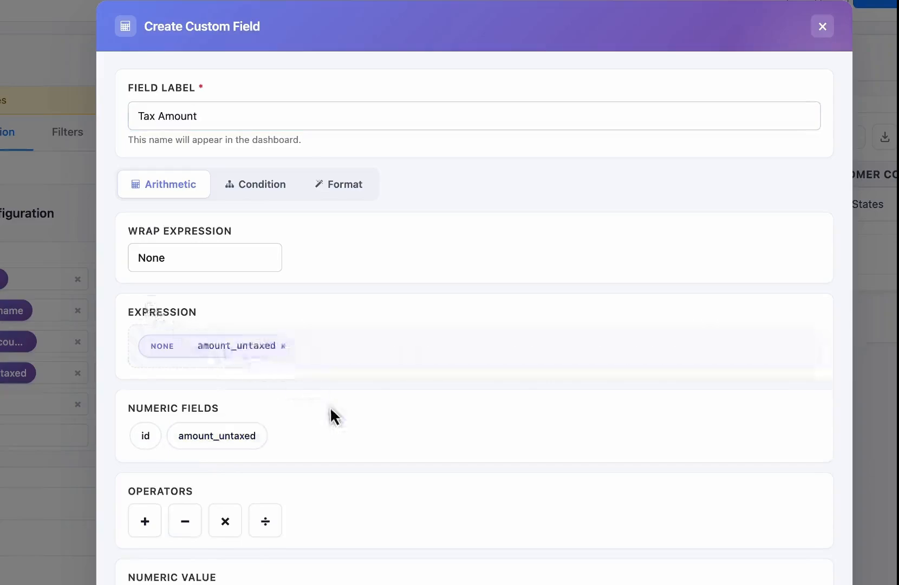
scroll(329, 414, "down", 3)
left_click(225, 381)
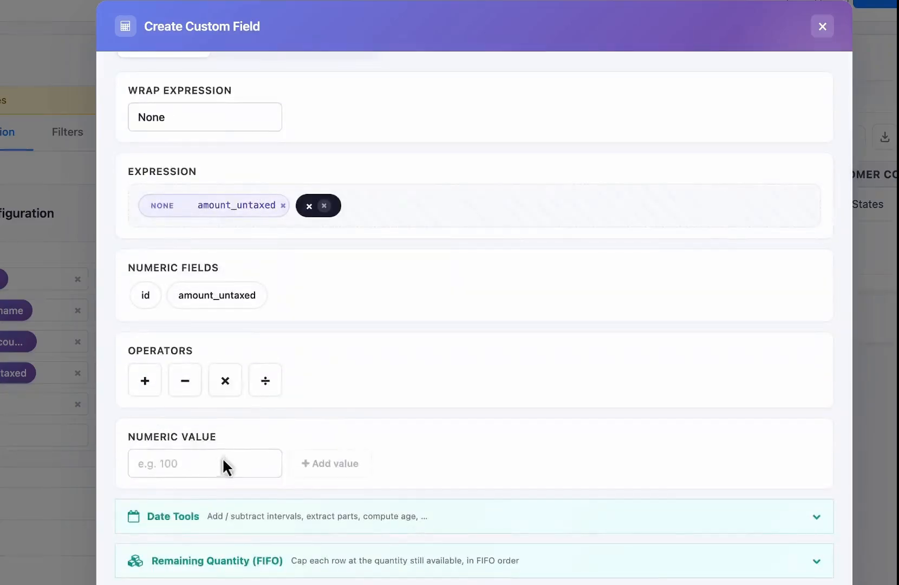
left_click(228, 457)
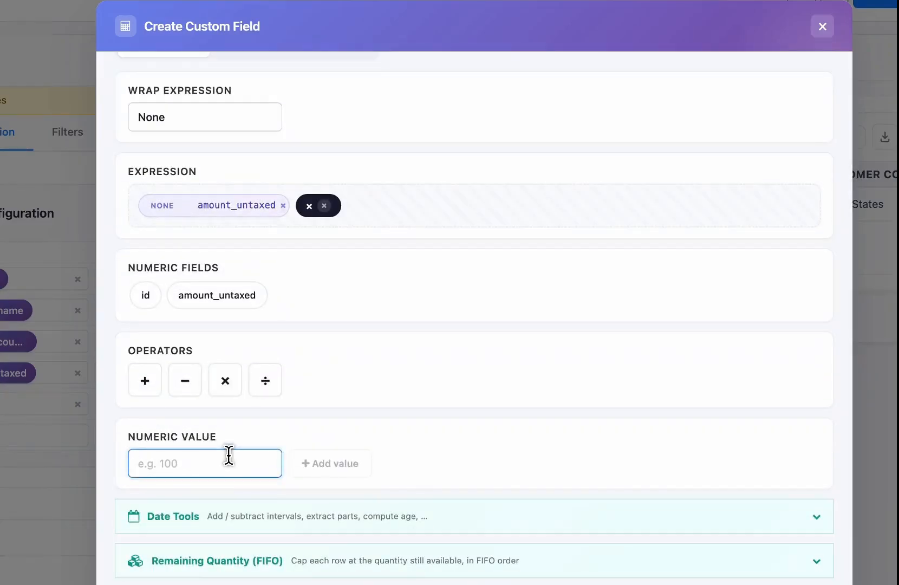
type("0.15")
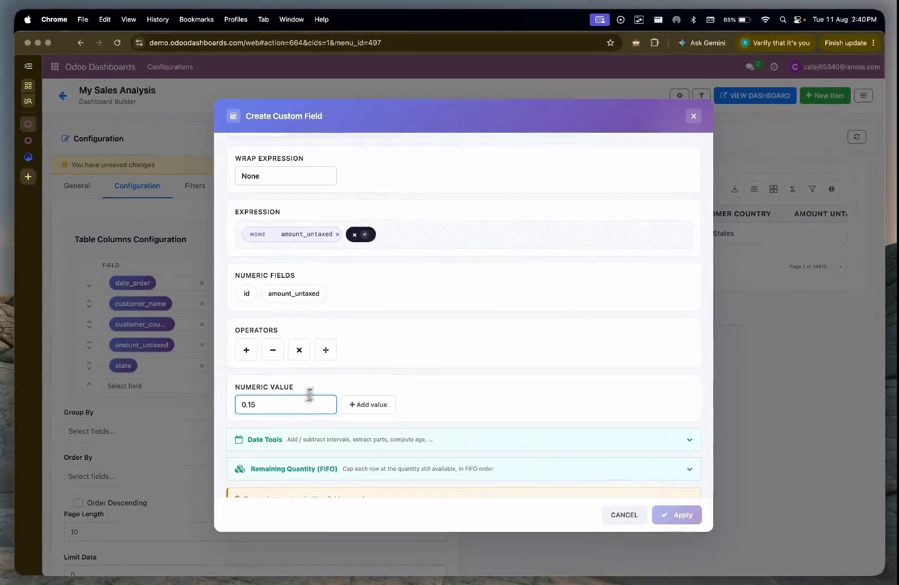
left_click(357, 406)
left_click(676, 514)
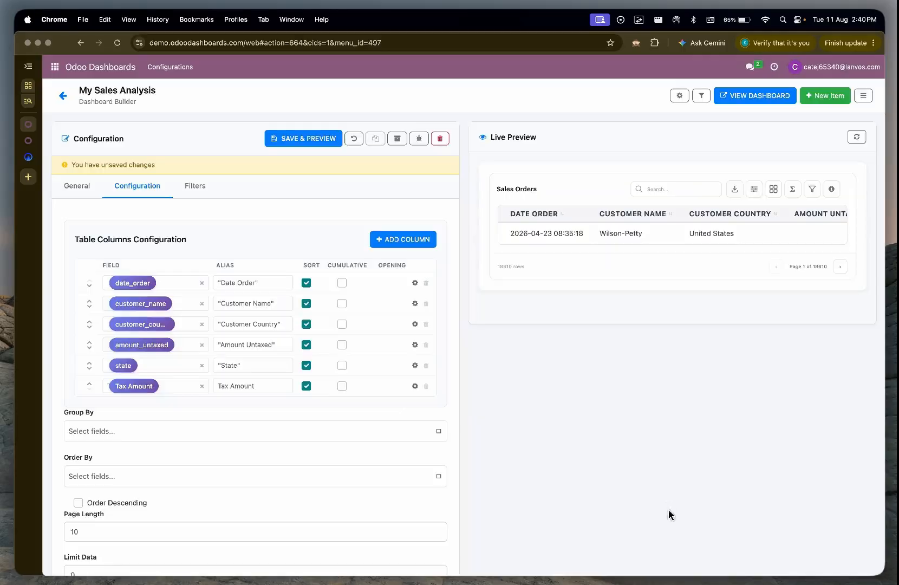
left_click(312, 139)
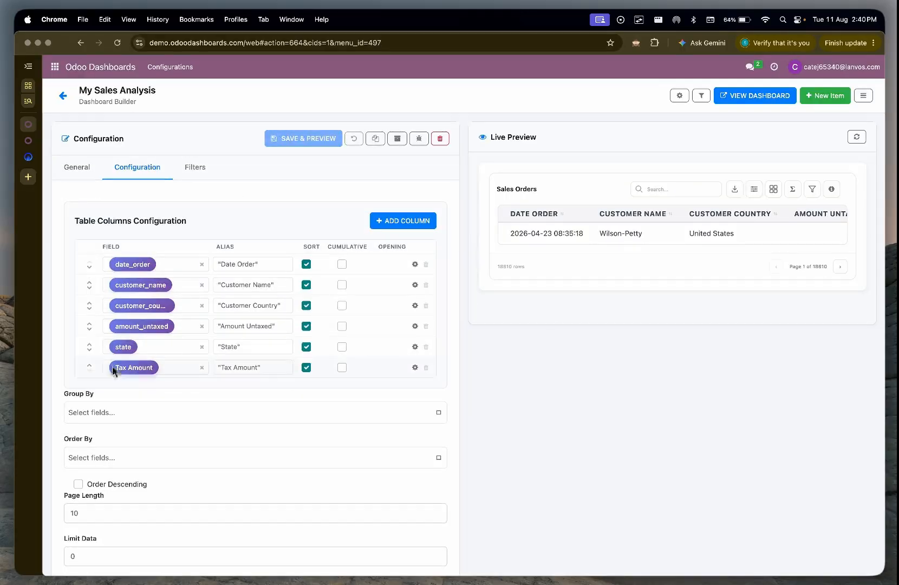
Step: Move the Tax Amount column above State, save the table configuration and refresh the My Sales Analysis dashboard
left_click_drag(89, 384, 88, 363)
left_click(310, 142)
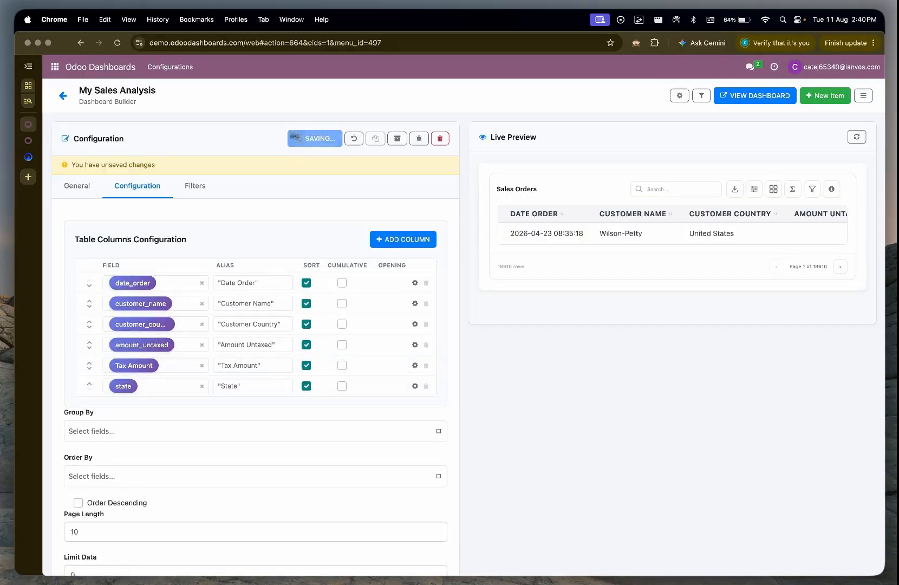
left_click(29, 144)
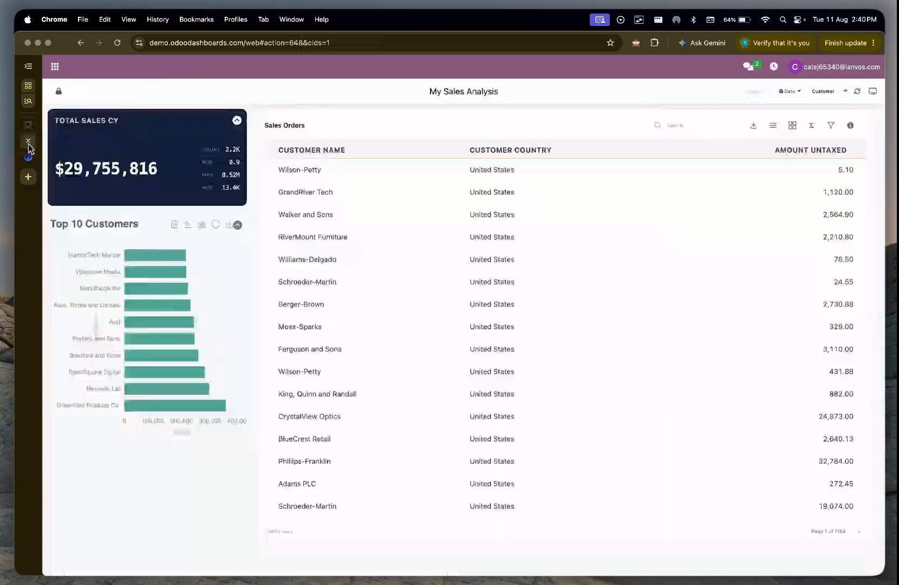
left_click(858, 92)
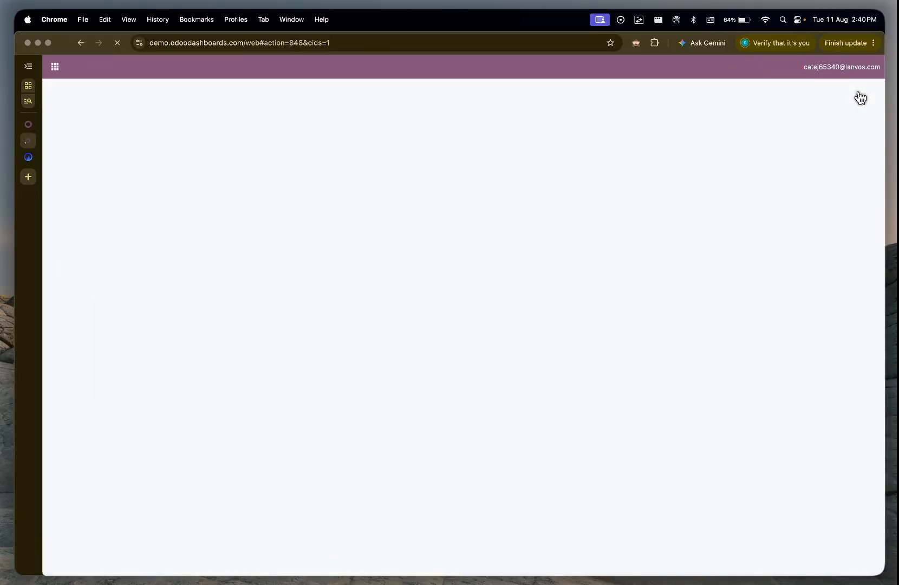
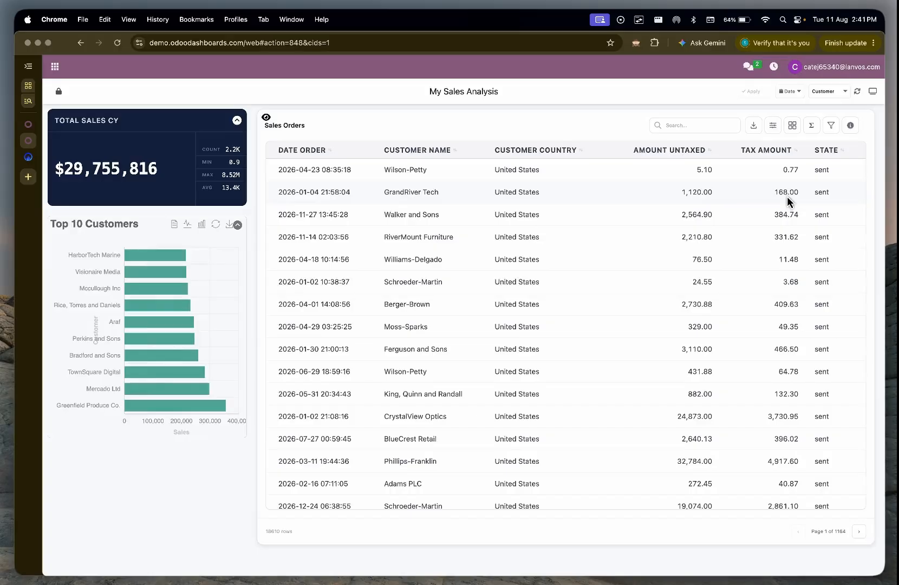
Step: In the dashboard builder, add a column to the Sales Orders table with a custom field labelled "Customer Classification"
left_click(28, 124)
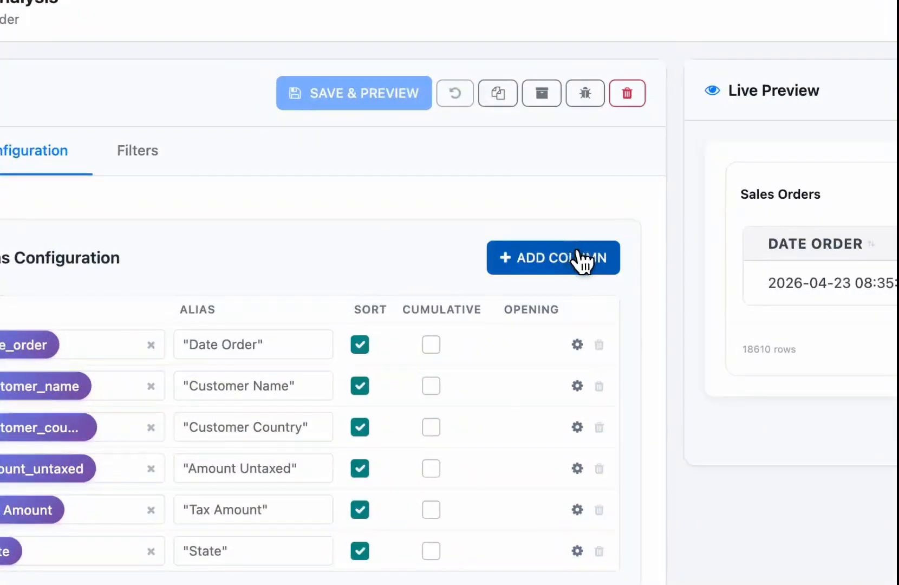
left_click(583, 260)
left_click(225, 245)
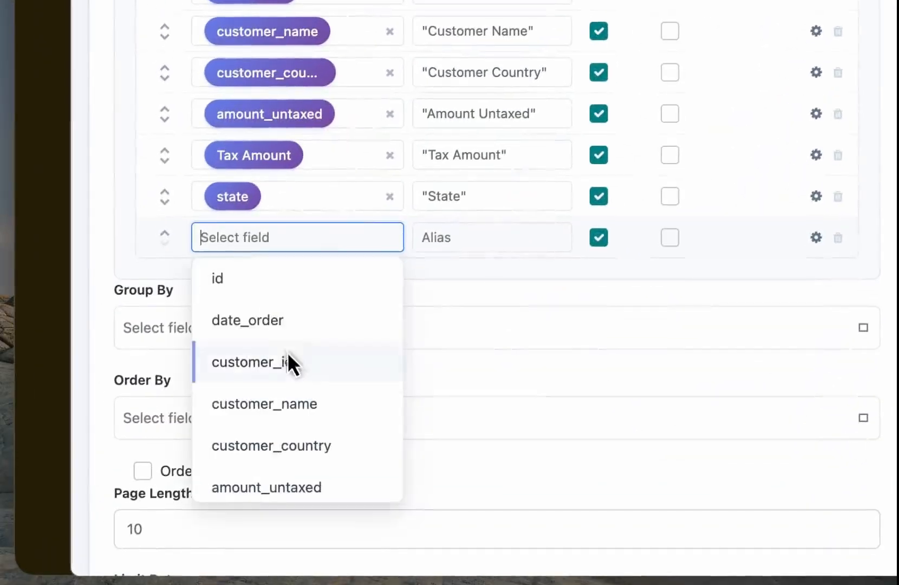
scroll(293, 376, "down", 3)
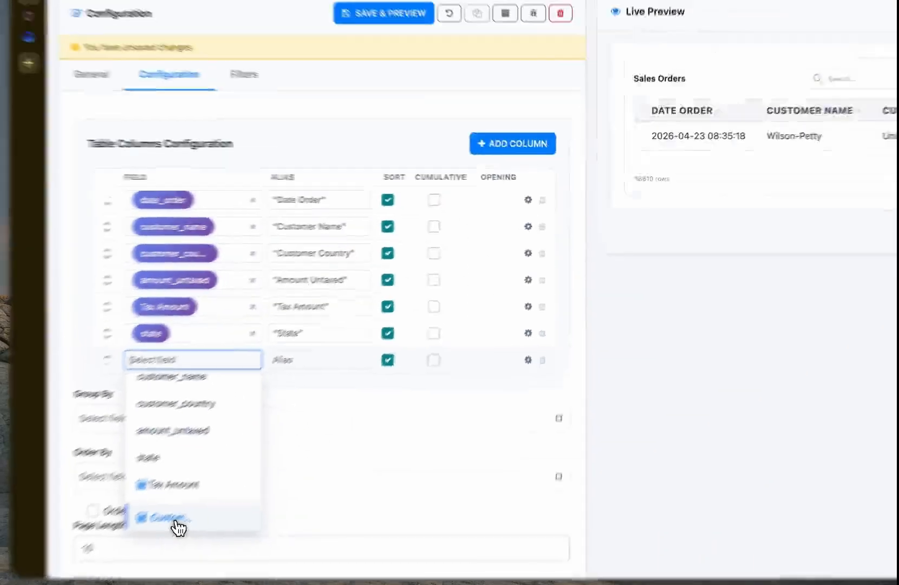
left_click(263, 481)
left_click(302, 176)
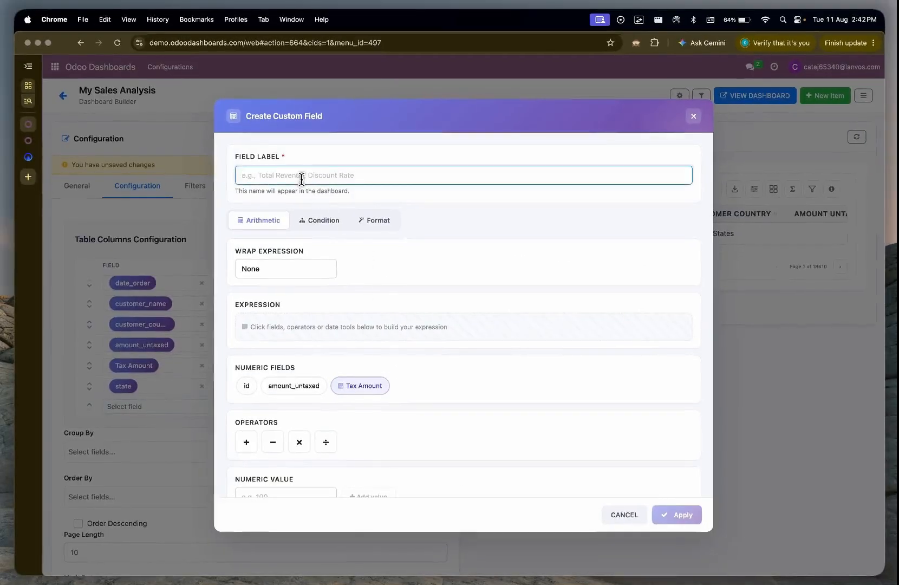
type("Custo")
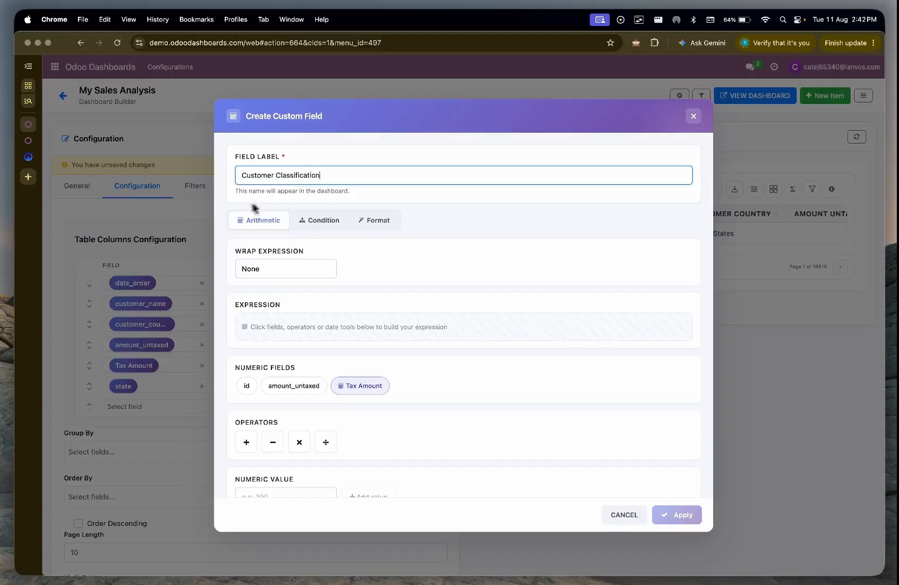
type("mer Classification")
Step: Make the custom field a condition on amount_untaxed and change its label to "Order Classification"
left_click(325, 223)
left_click(347, 276)
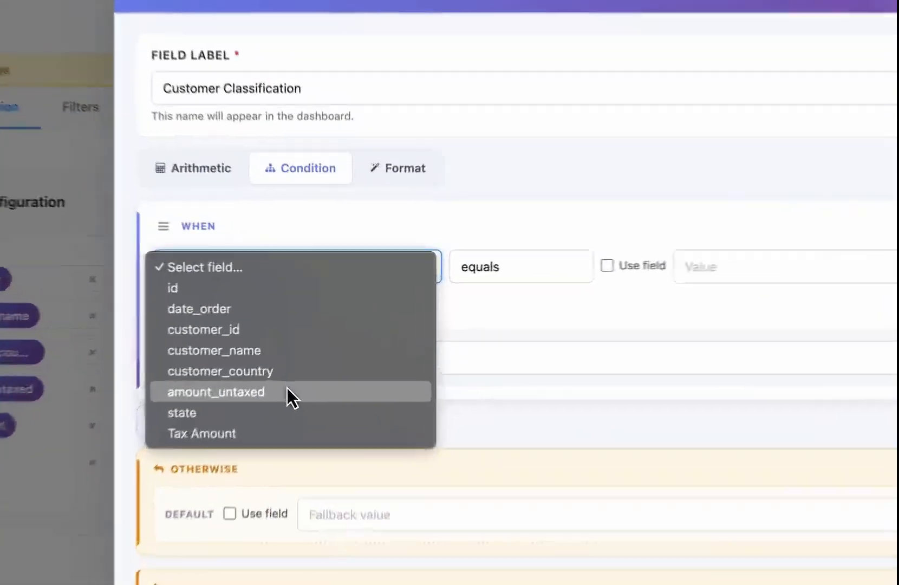
left_click(311, 347)
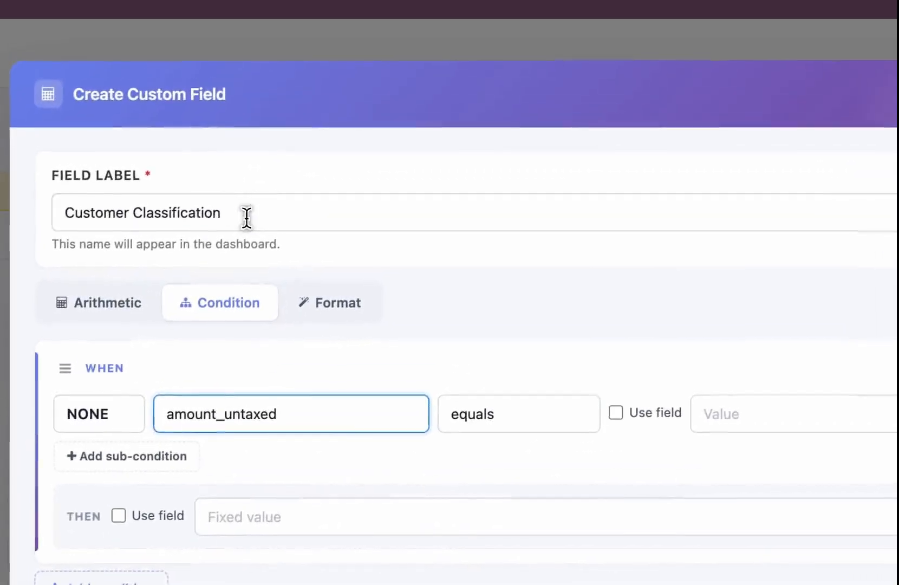
triple_click(321, 68)
type("Ord")
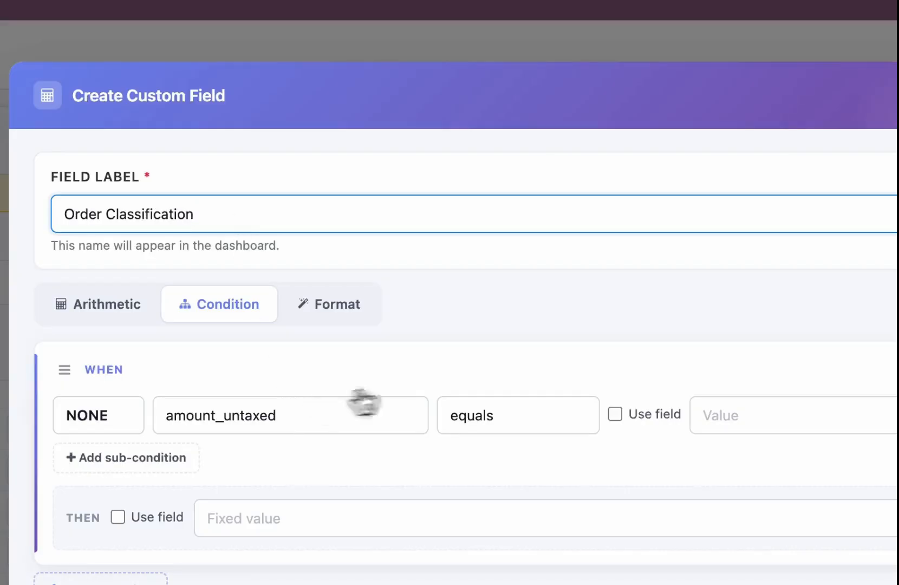
Step: Set the amount_untaxed condition to greater than 10000
left_click(571, 426)
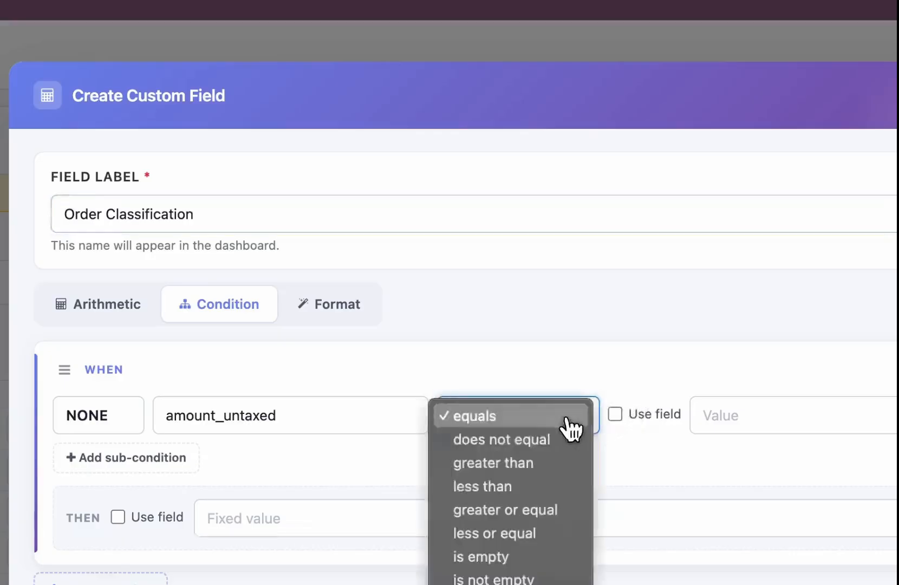
left_click(530, 465)
left_click(795, 415)
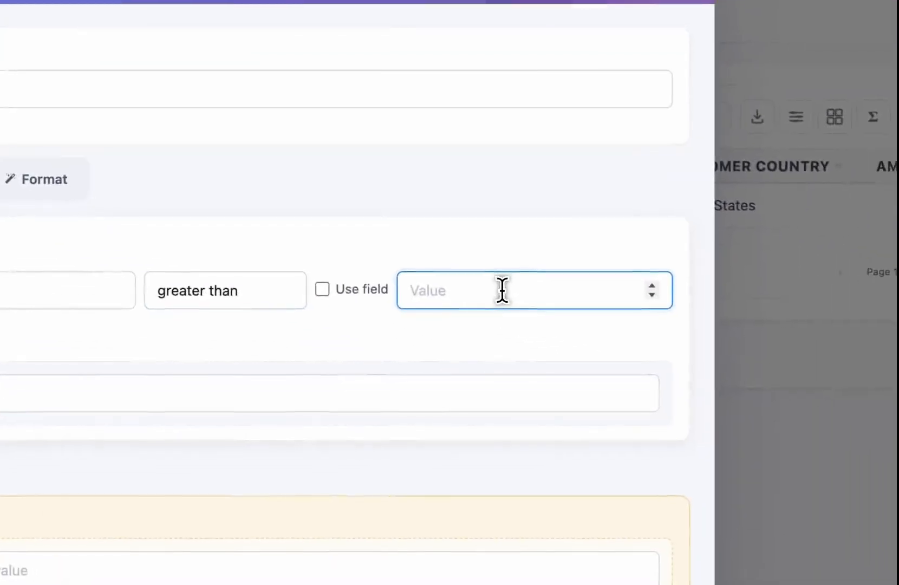
type("1000")
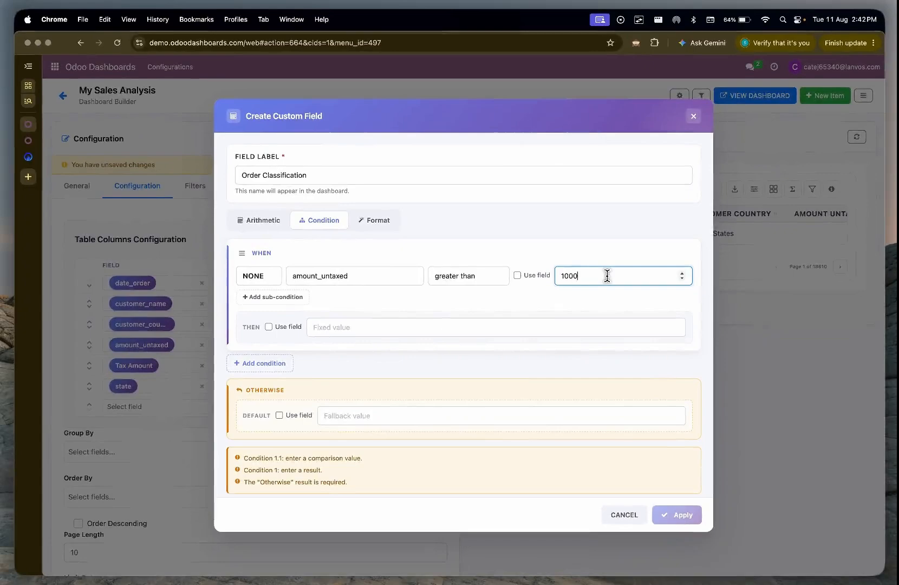
type("0")
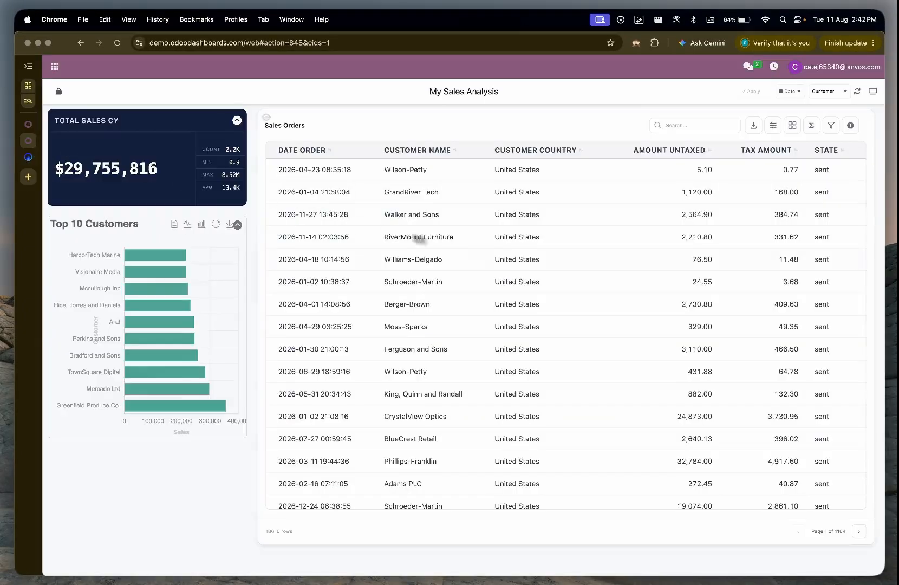
Step: Set the condition's result to "Big Order" and the fallback to "Small Order", then apply the field and save the table configuration
scroll(475, 253, "down", 1)
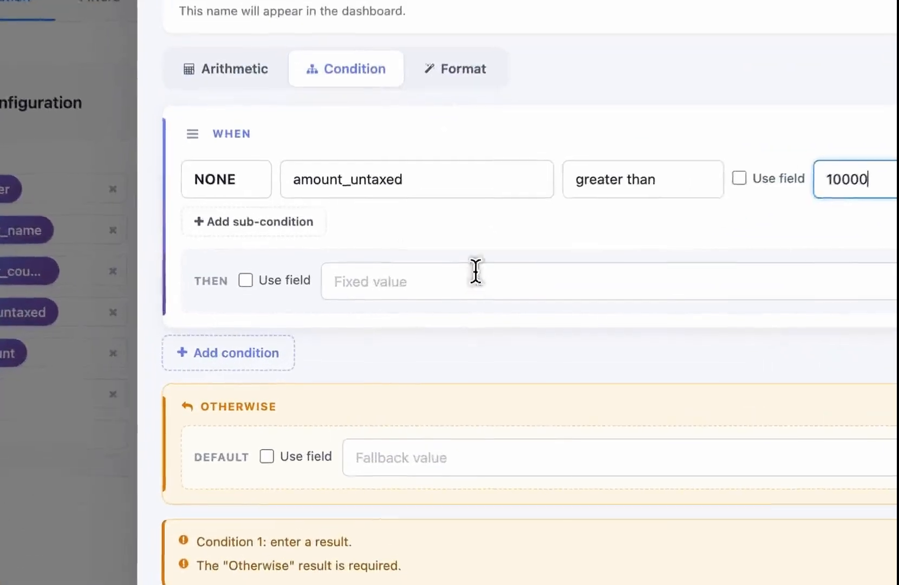
left_click(385, 324)
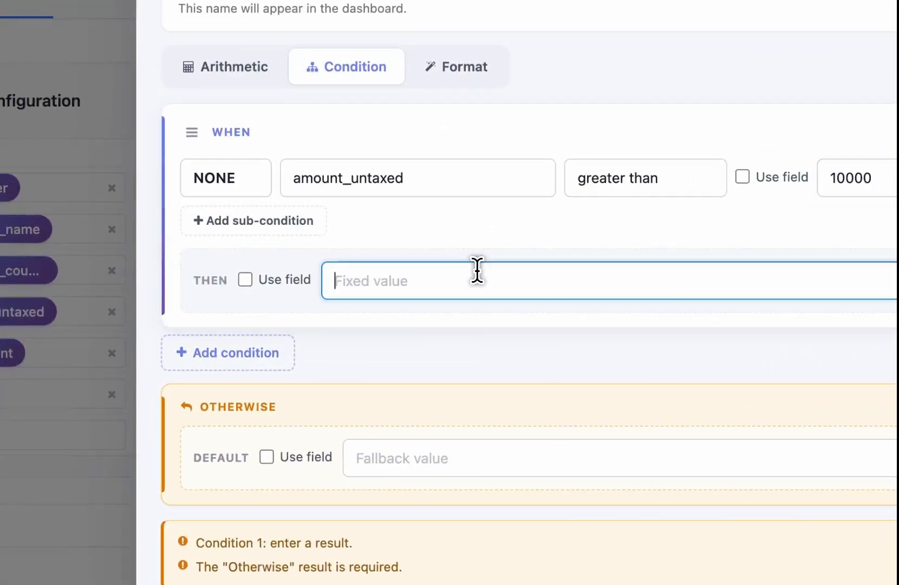
type("Big Order")
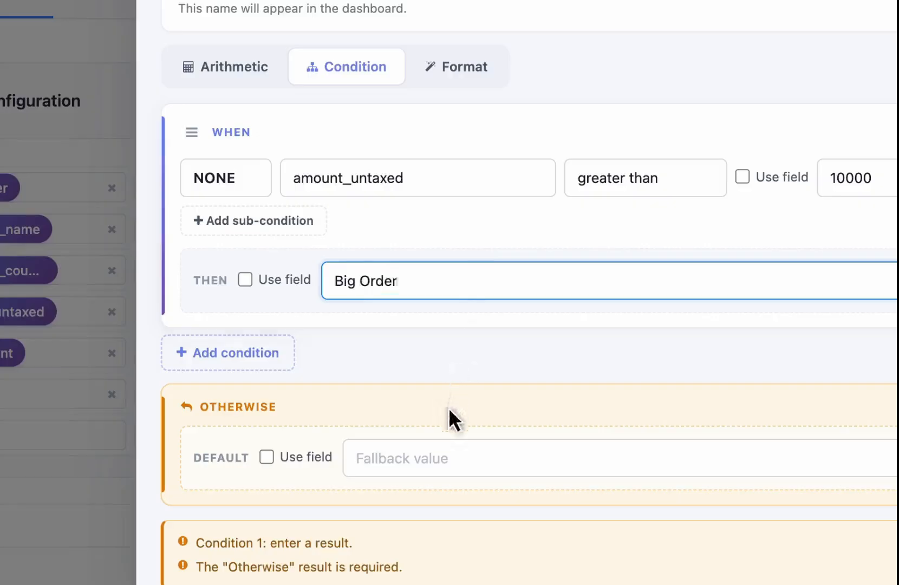
left_click(441, 444)
type("Small Ord")
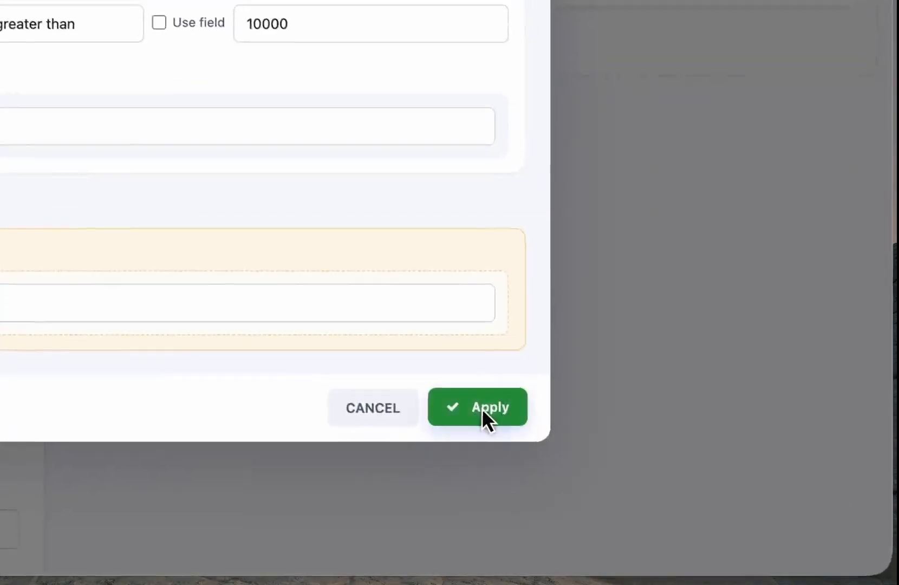
left_click(676, 506)
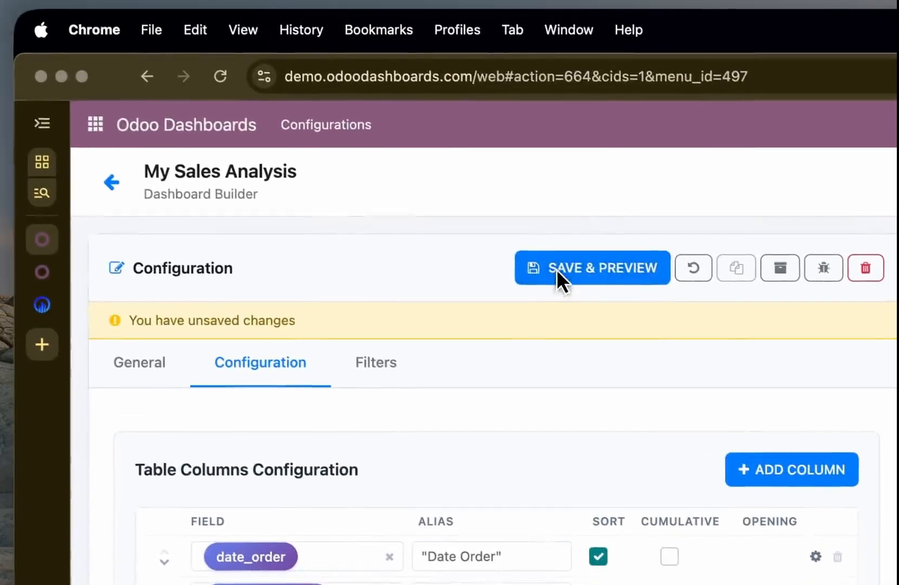
left_click(394, 196)
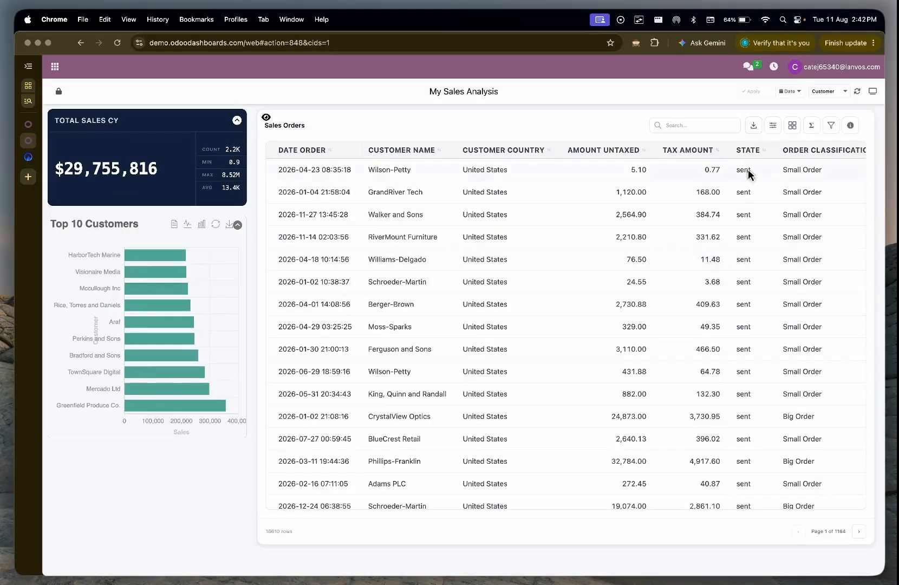
Step: On the My Sales Analysis dashboard, group the Sales Orders table by Order Classification
scroll(747, 174, "right", 2)
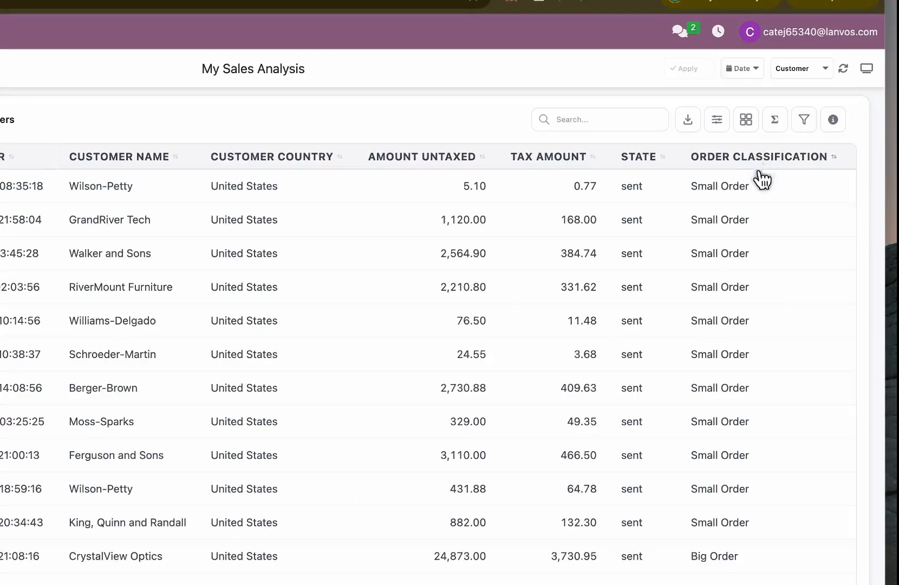
left_click(742, 122)
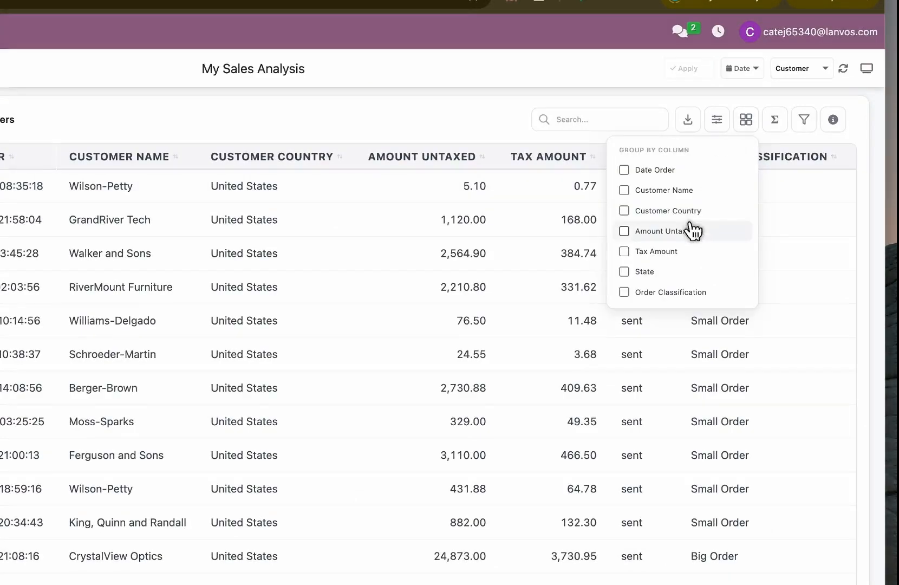
left_click(688, 292)
left_click(517, 394)
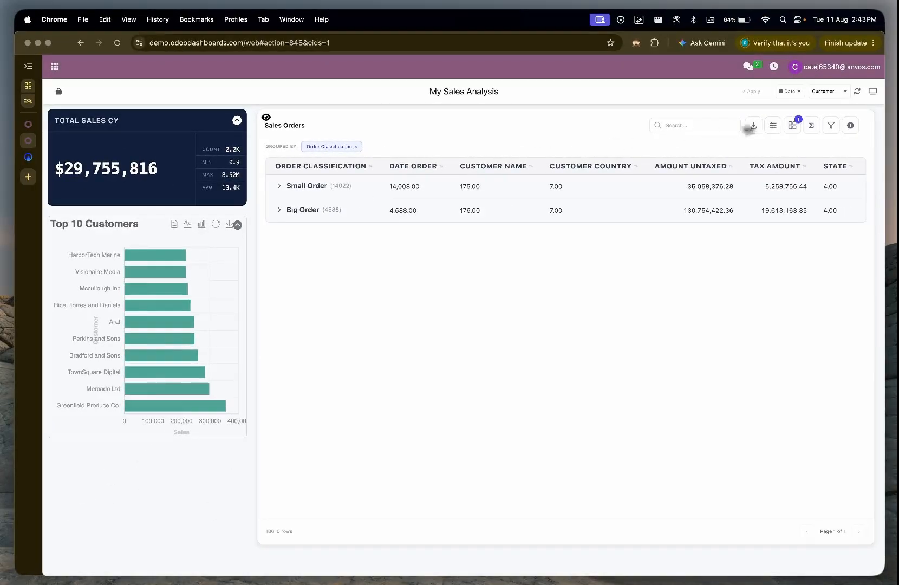
Step: Show the totals row in the Sales Orders table and remove the Order Classification grouping
left_click(811, 126)
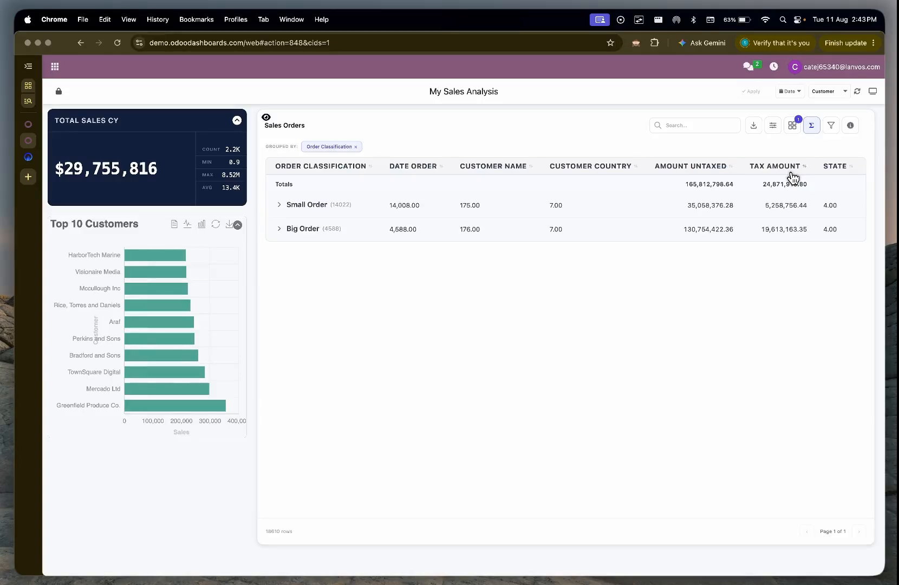
left_click(354, 147)
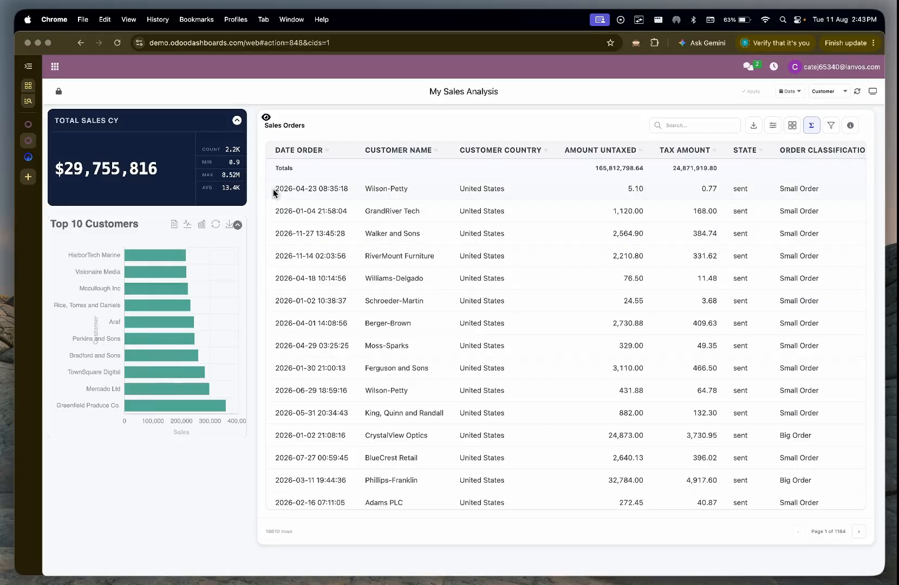
left_click_drag(274, 193, 347, 198)
Step: In the dashboard builder, replace the date_order column's field with a new custom field labelled "Date"
left_click(29, 124)
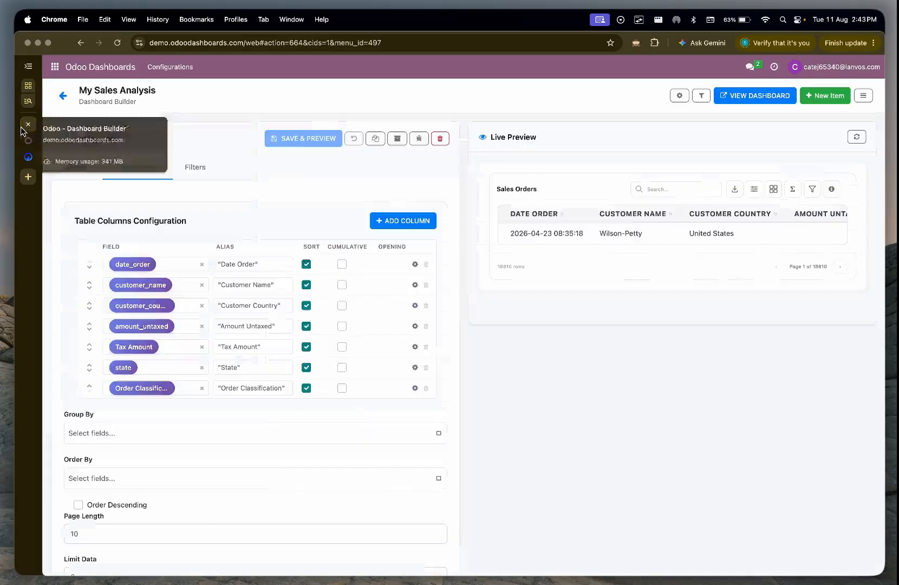
left_click(174, 267)
scroll(170, 348, "down", 5)
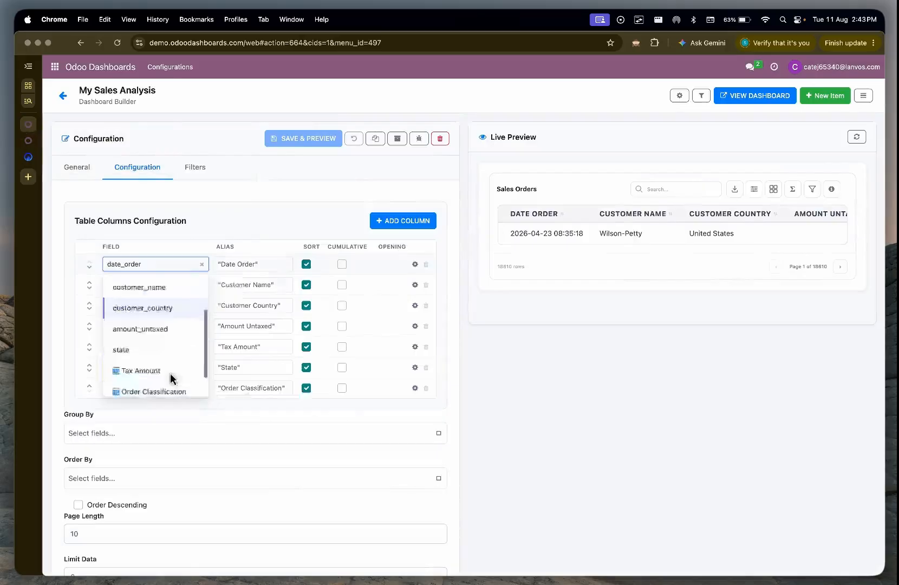
left_click(139, 387)
left_click(300, 176)
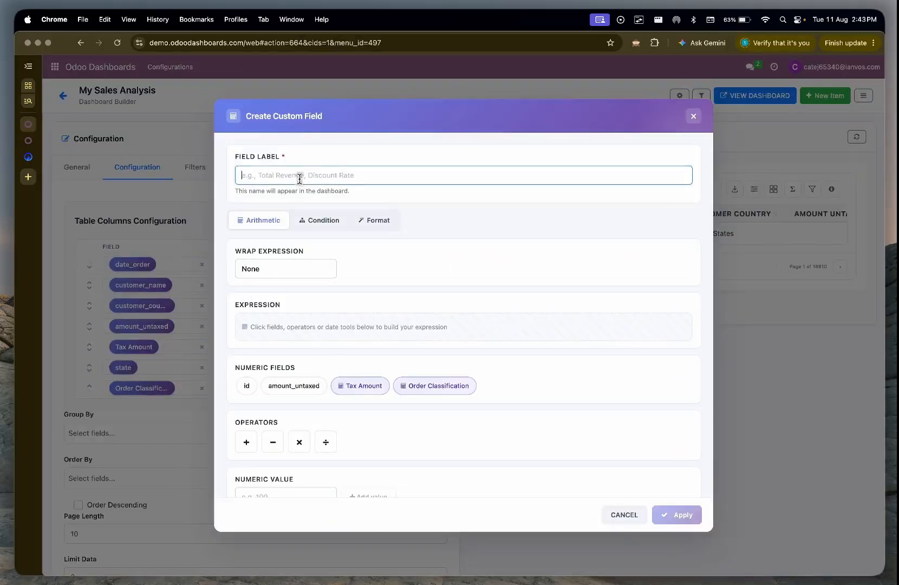
type("Date")
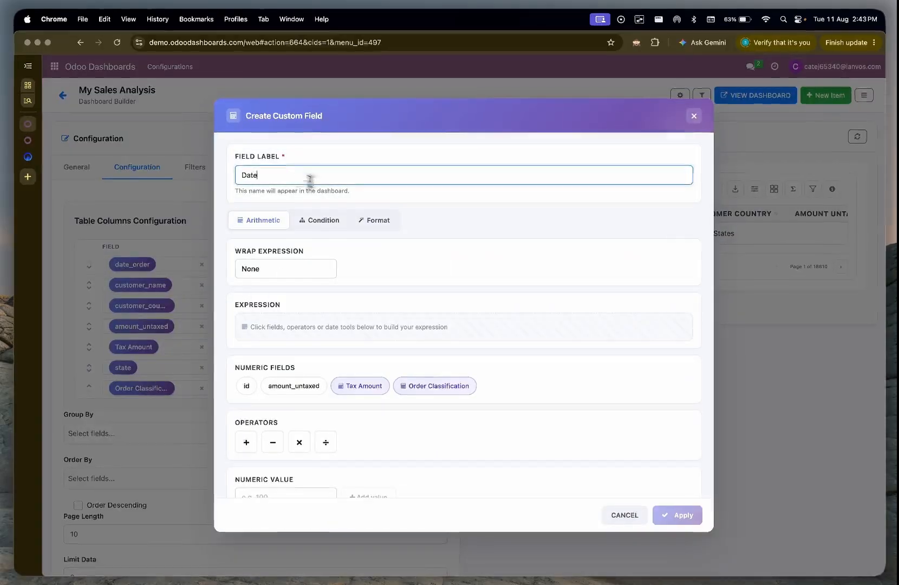
Step: Define the Date field as date_order formatted as text with the pattern "Mon DD, YYYY", and apply it
left_click(374, 220)
left_click(292, 269)
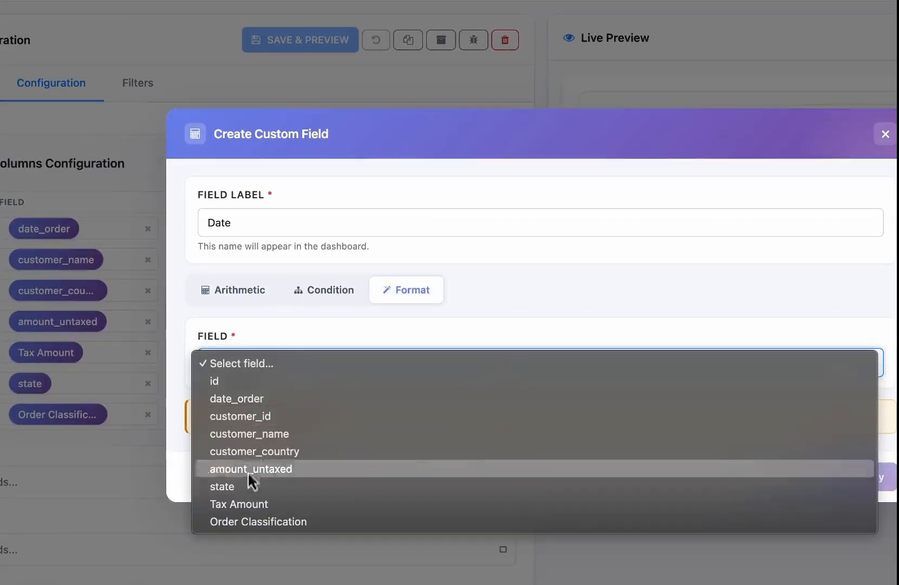
left_click(288, 399)
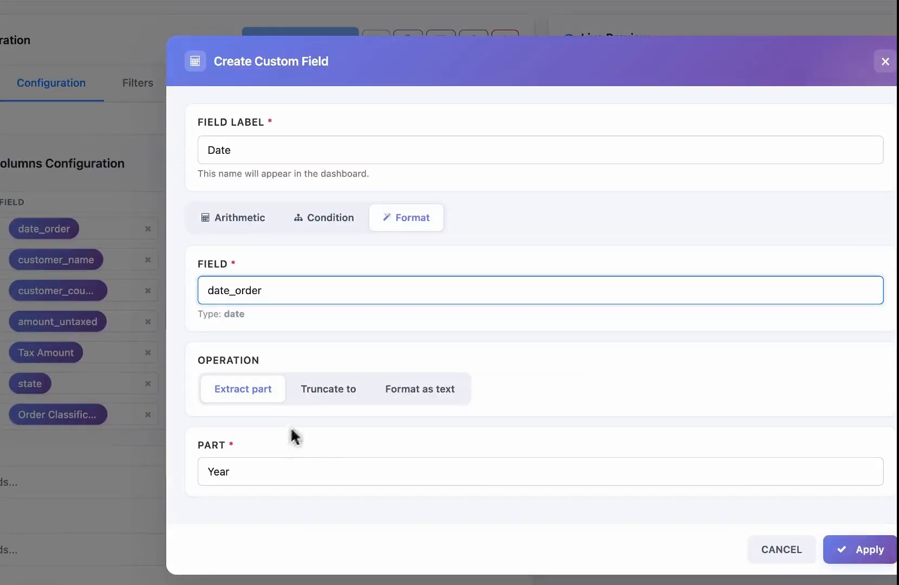
left_click(447, 392)
left_click(490, 481)
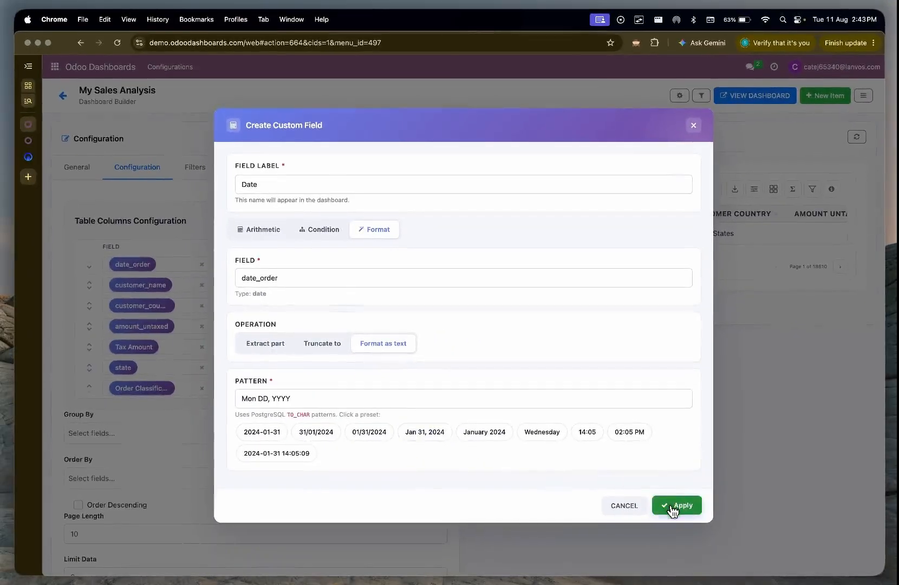
left_click(673, 507)
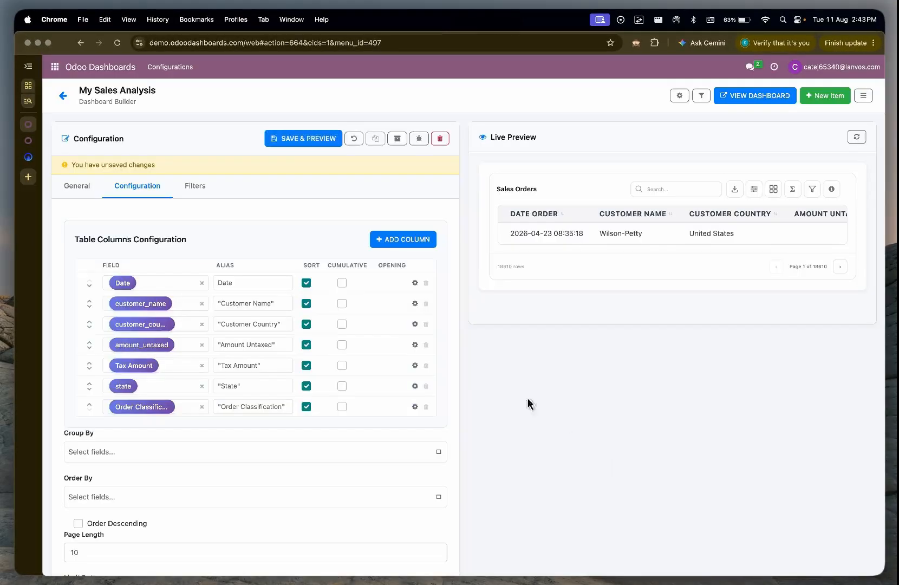
Step: Save the table configuration and toggle the totals row in the live preview on and off
left_click(339, 141)
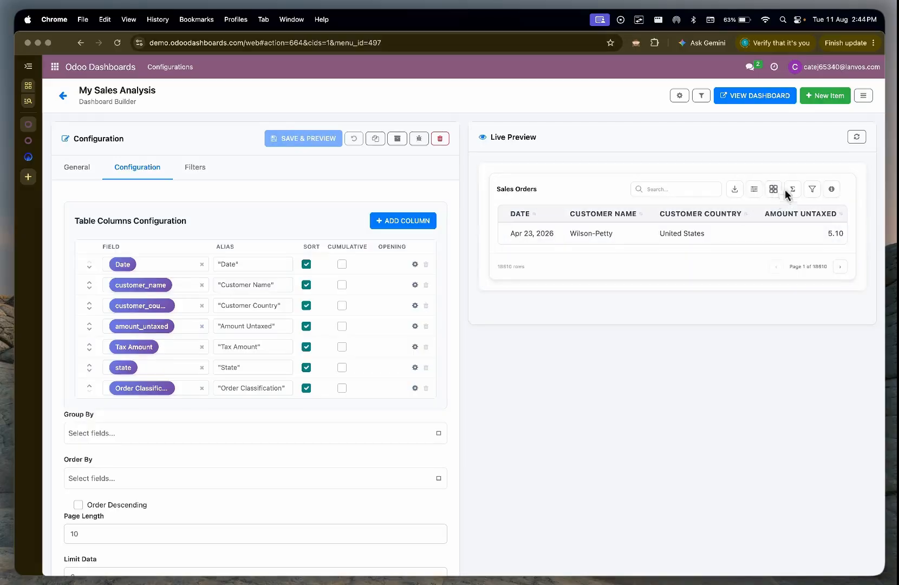
left_click(791, 191)
left_click(790, 190)
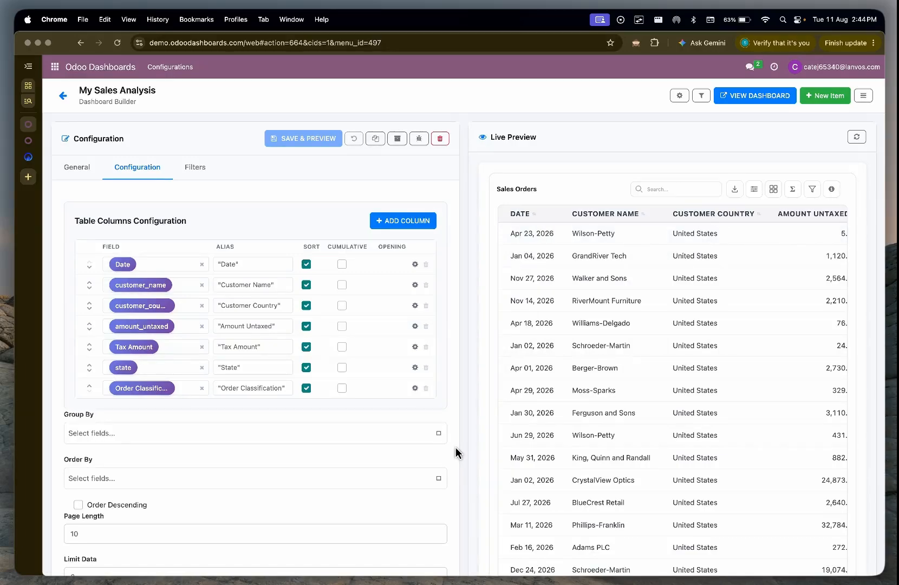
Step: Duplicate the Sales Orders table item and name the copy "Sales By Customer"
left_click(376, 138)
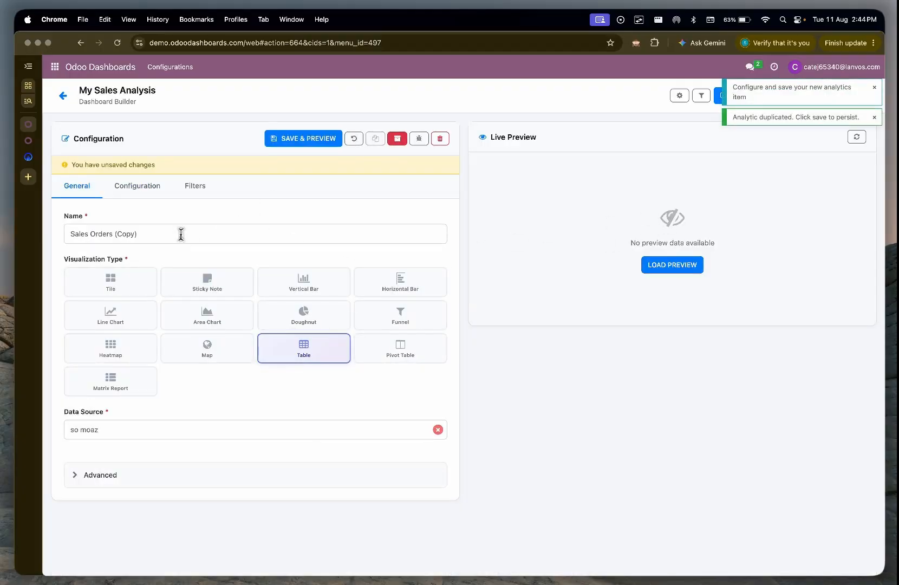
left_click(181, 234)
key("BackSpace")
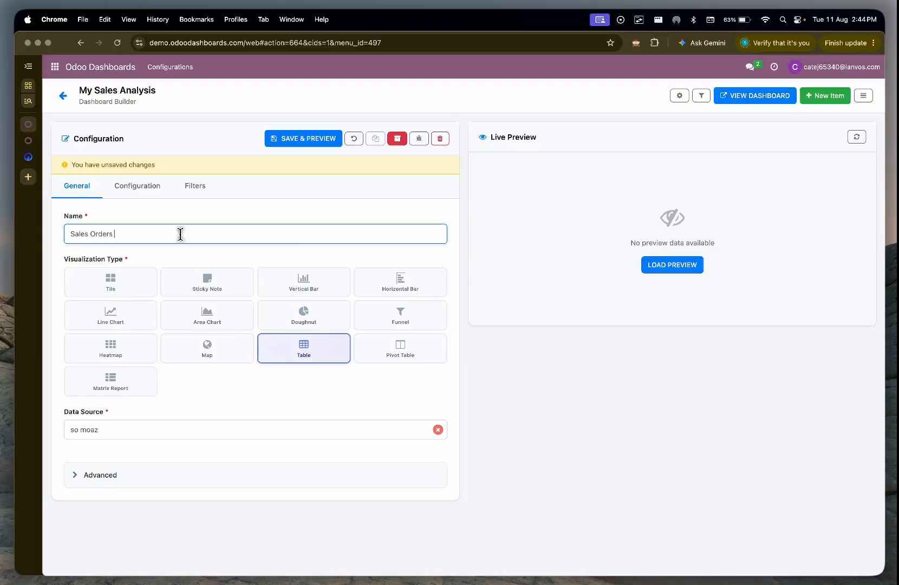
key("super+a")
type("Sales By C")
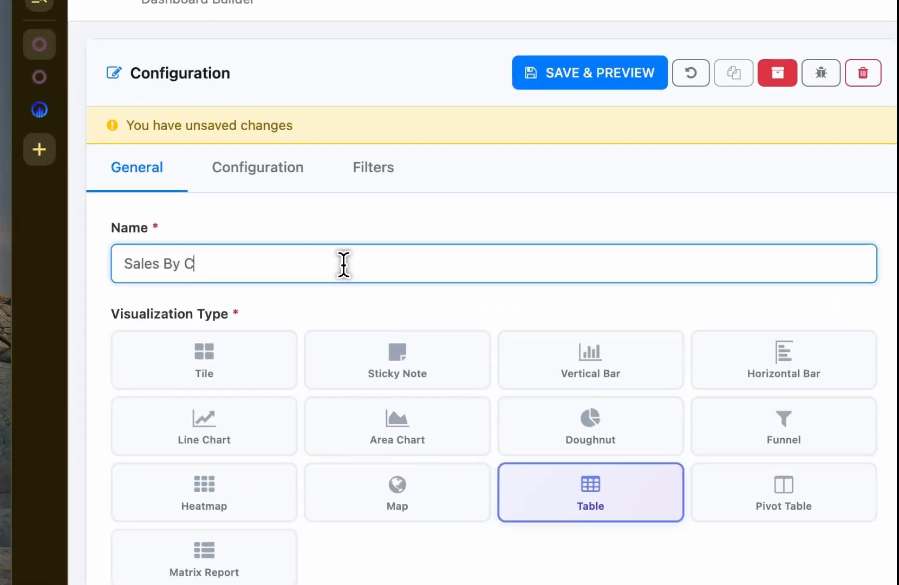
type("ustomer")
Step: Remove the Date, Tax Amount, State and Order Classification columns from the copied table's configuration
left_click(246, 166)
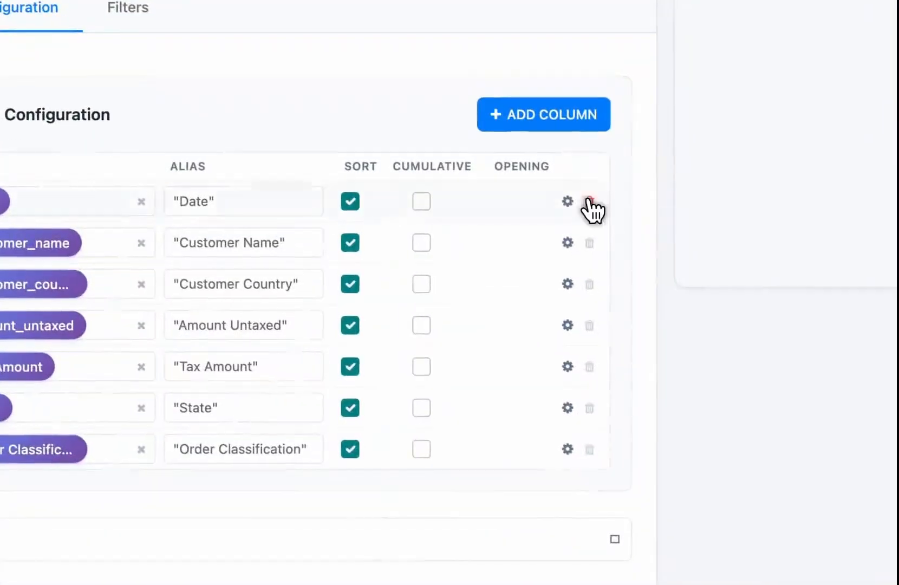
left_click(589, 201)
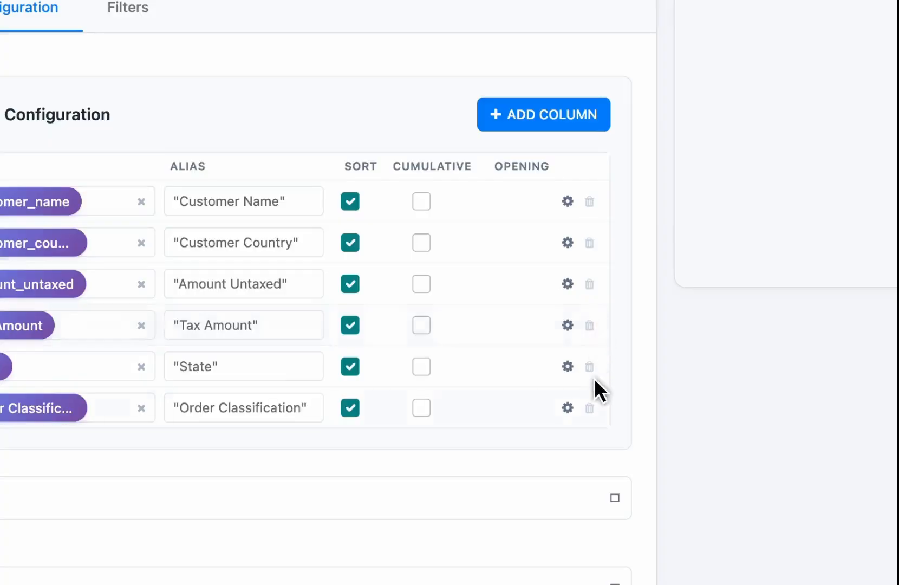
left_click(589, 325)
left_click(589, 325)
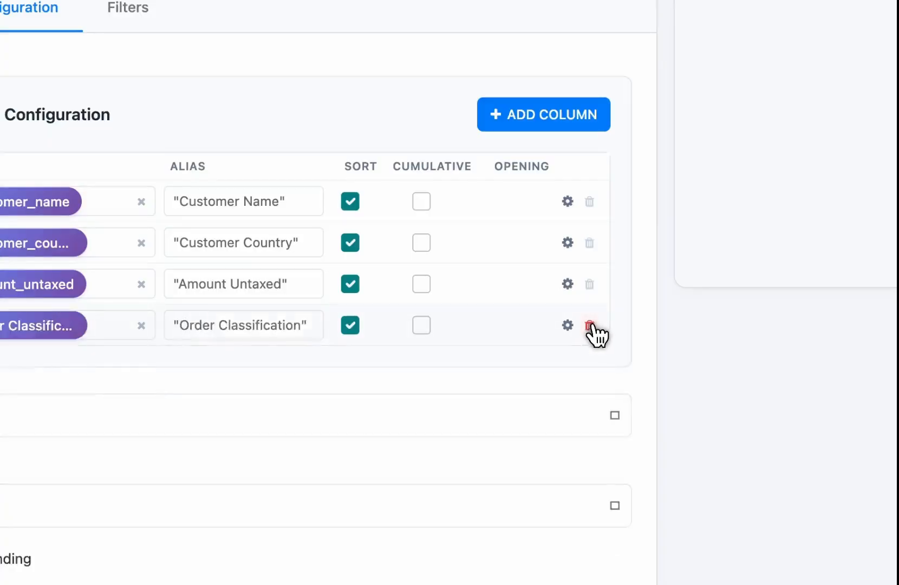
left_click(589, 325)
Step: Replace the amount_untaxed column's field with a custom field labelled "Sales", defined as SUM of amount_untaxed, and apply it
left_click(159, 323)
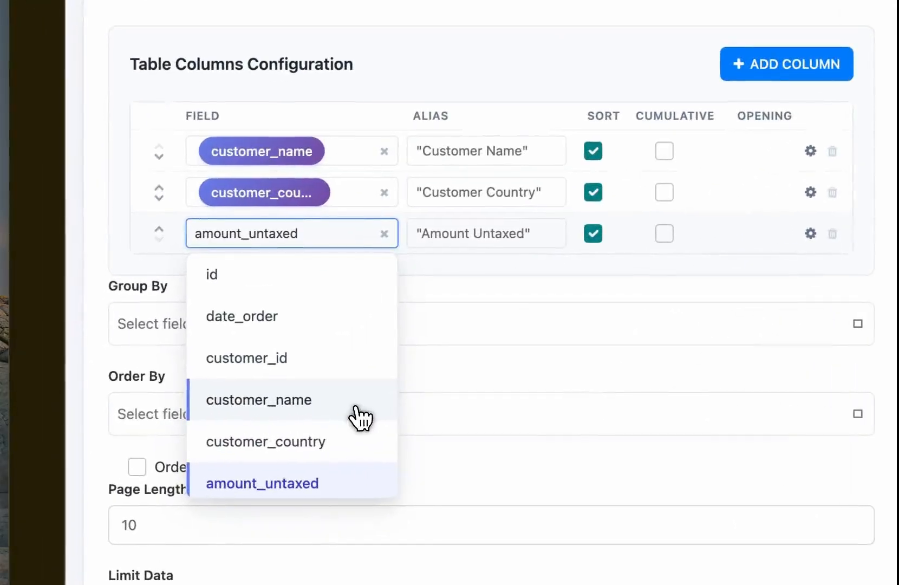
scroll(360, 417, "down", 3)
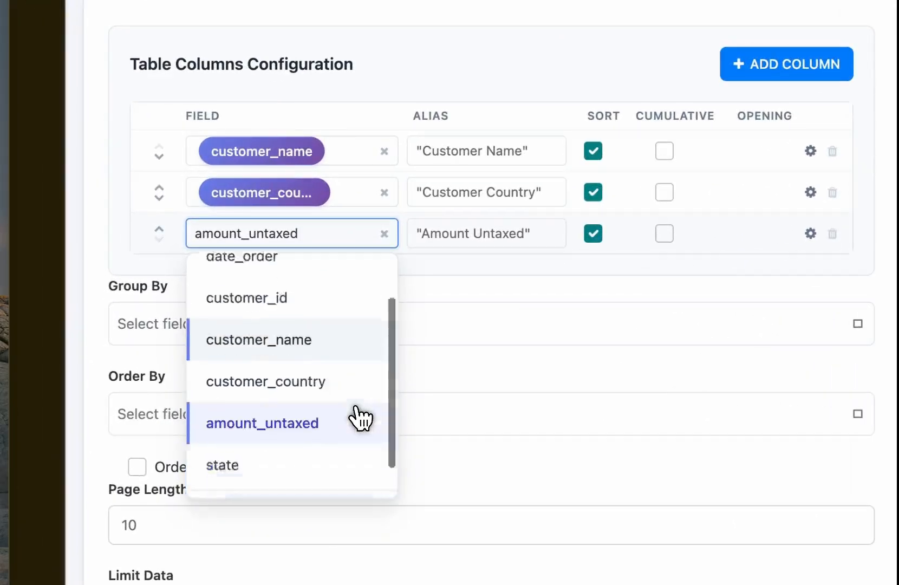
left_click(246, 487)
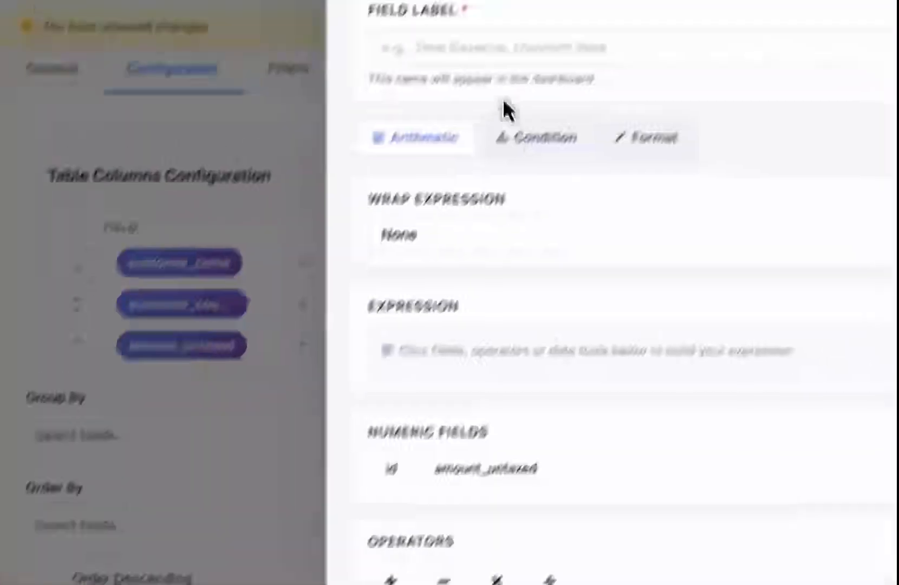
left_click(484, 113)
type("Sales")
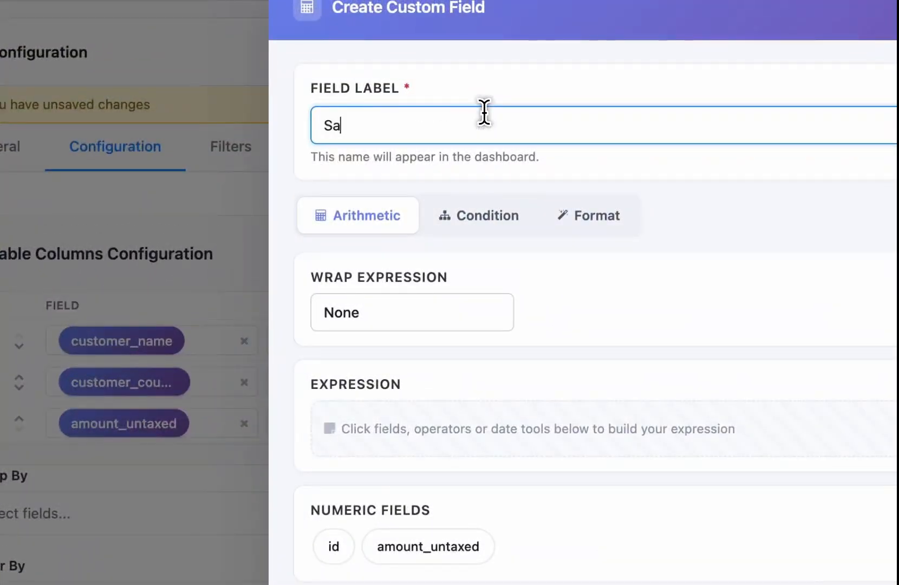
left_click(411, 295)
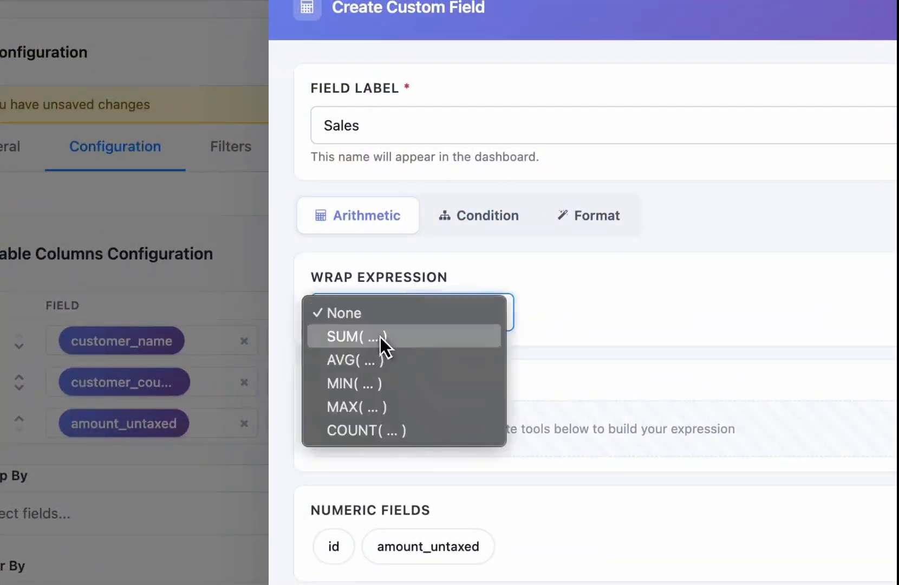
left_click(382, 337)
left_click(425, 544)
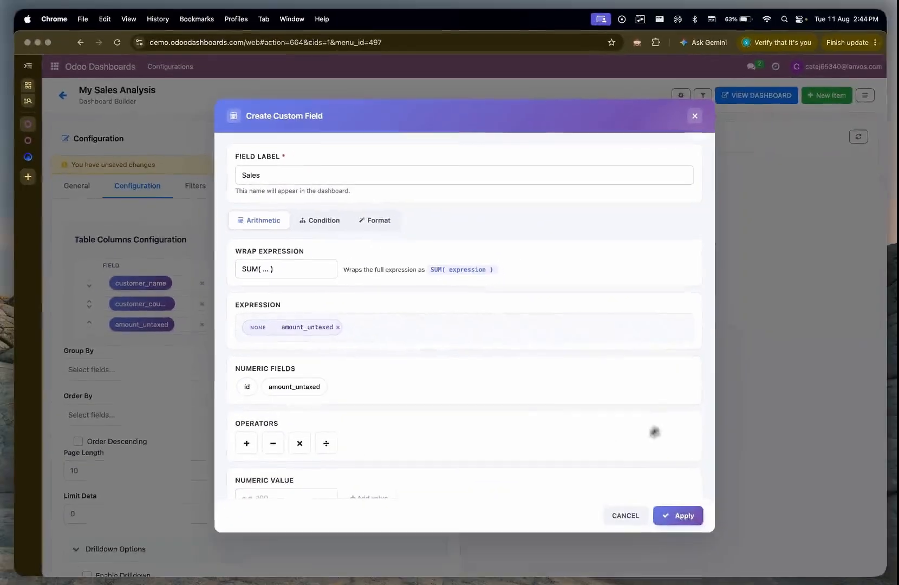
left_click(682, 515)
Step: Add a column with a new custom field labelled "AOV", defined as AVG of amount_untaxed, and apply it
left_click(404, 240)
left_click(190, 345)
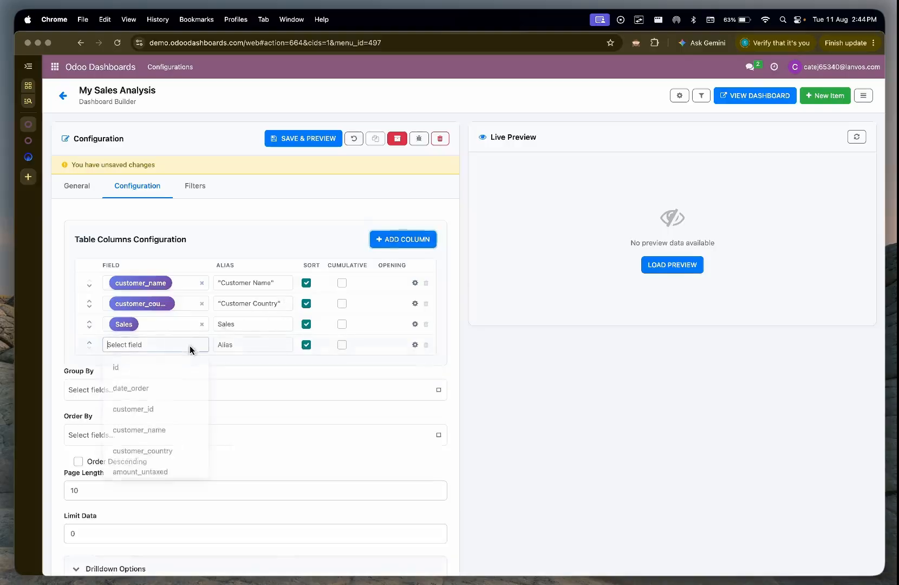
scroll(152, 444, "down", 3)
left_click(125, 464)
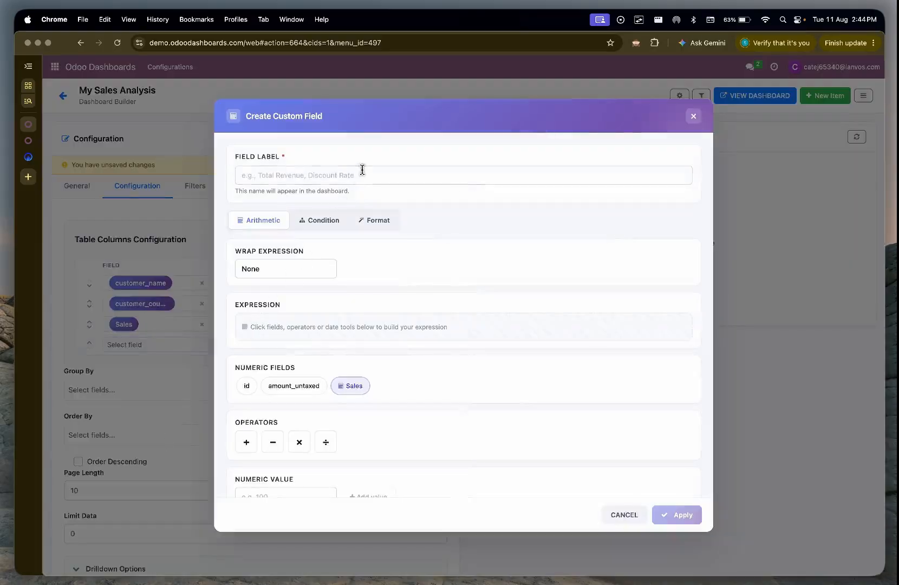
left_click(362, 171)
type("AOV")
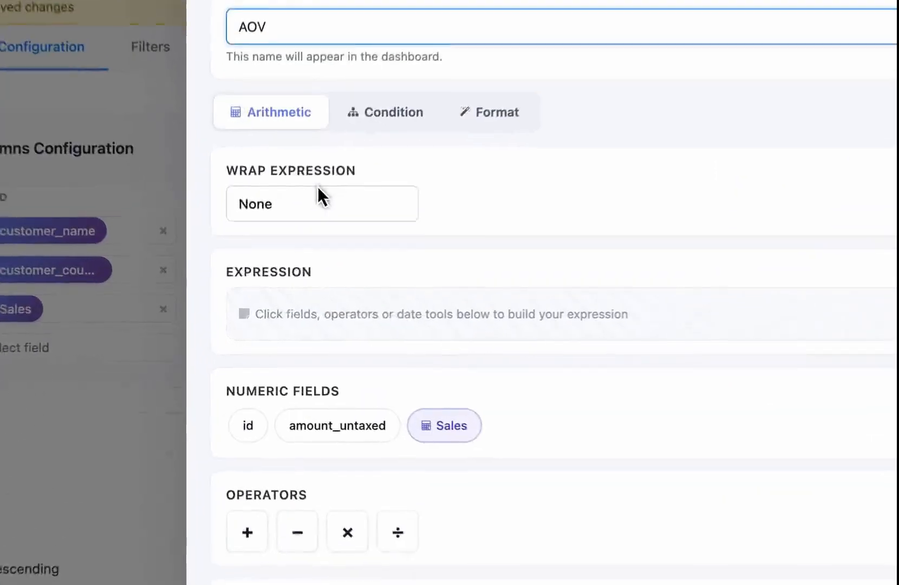
left_click(286, 265)
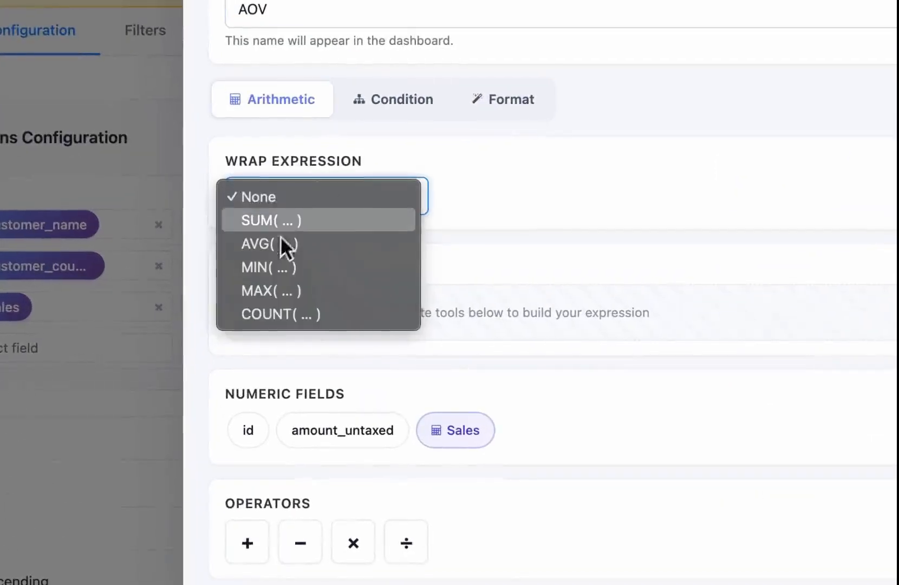
left_click(260, 295)
left_click(300, 416)
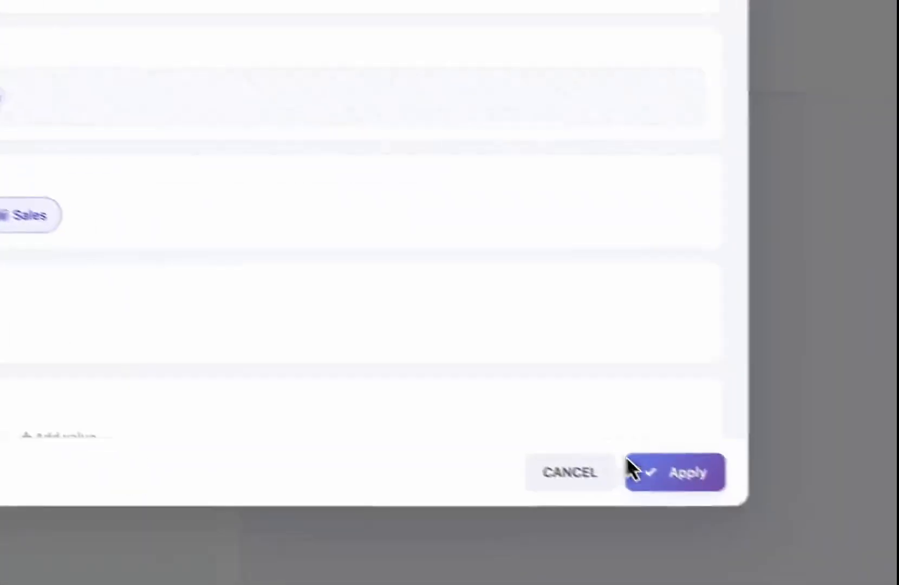
left_click(623, 466)
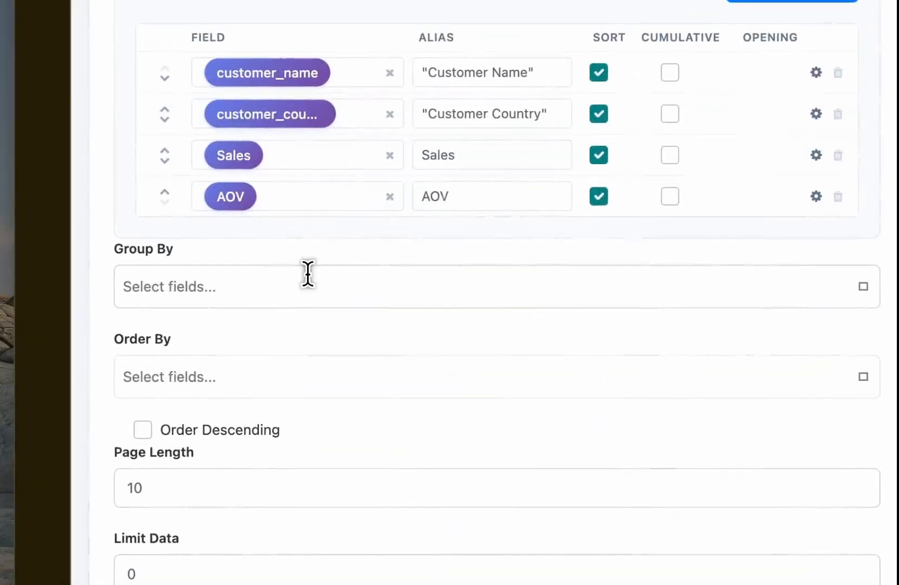
Step: Group the Sales By Customer table by customer_name and save the configuration
left_click(302, 287)
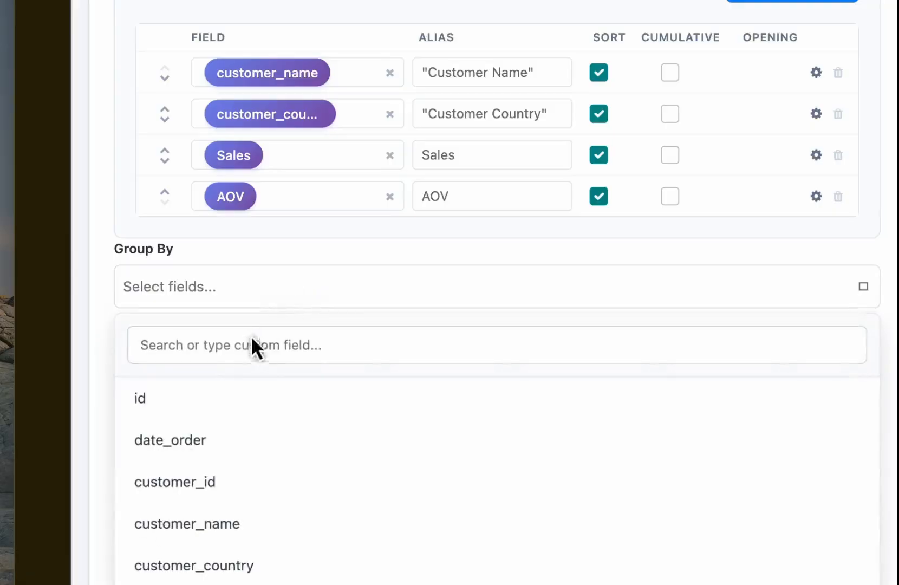
left_click(246, 345)
type("cu")
left_click(194, 433)
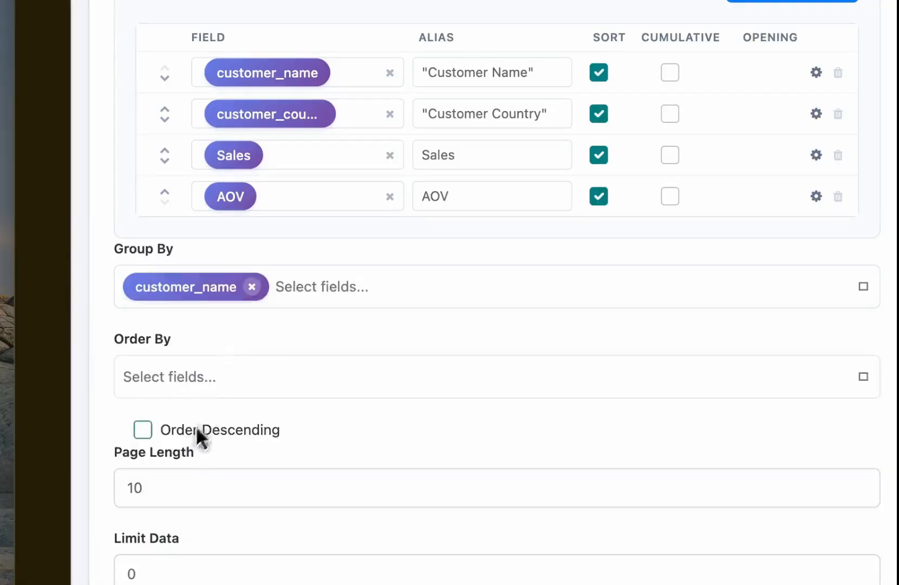
left_click(343, 292)
scroll(211, 520, "down", 3)
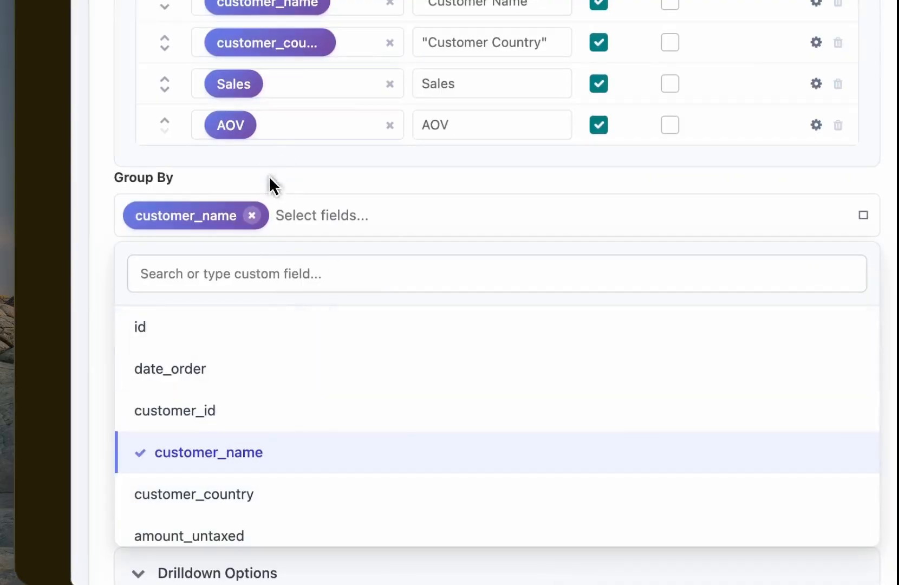
left_click(269, 178)
left_click(536, 169)
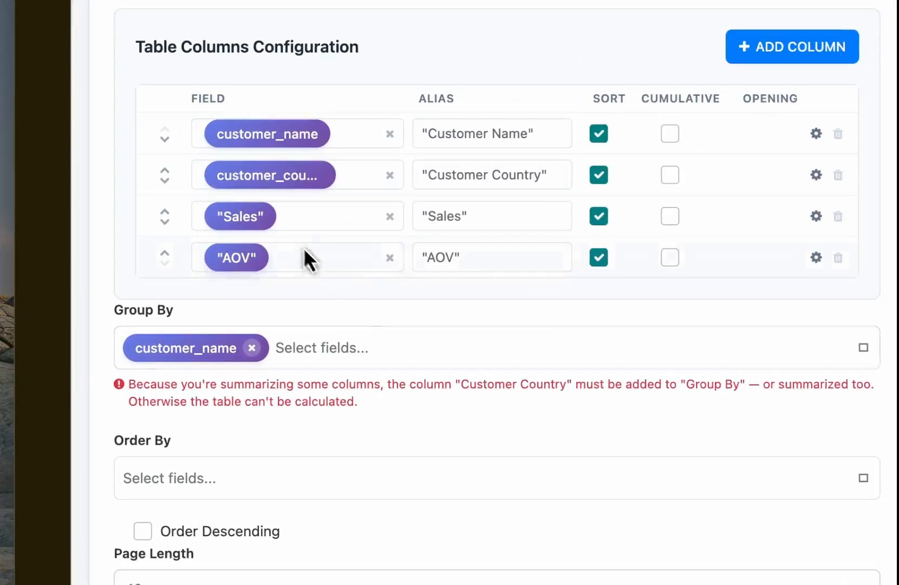
Step: Add customer_country to the table's grouping fields and save with a preview
left_click(342, 348)
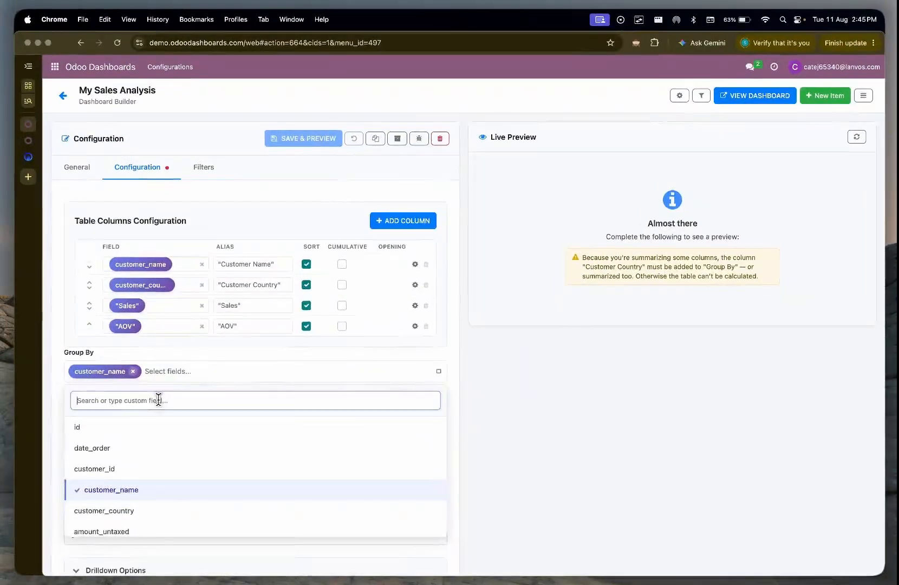
type("cus")
left_click(127, 469)
left_click(314, 140)
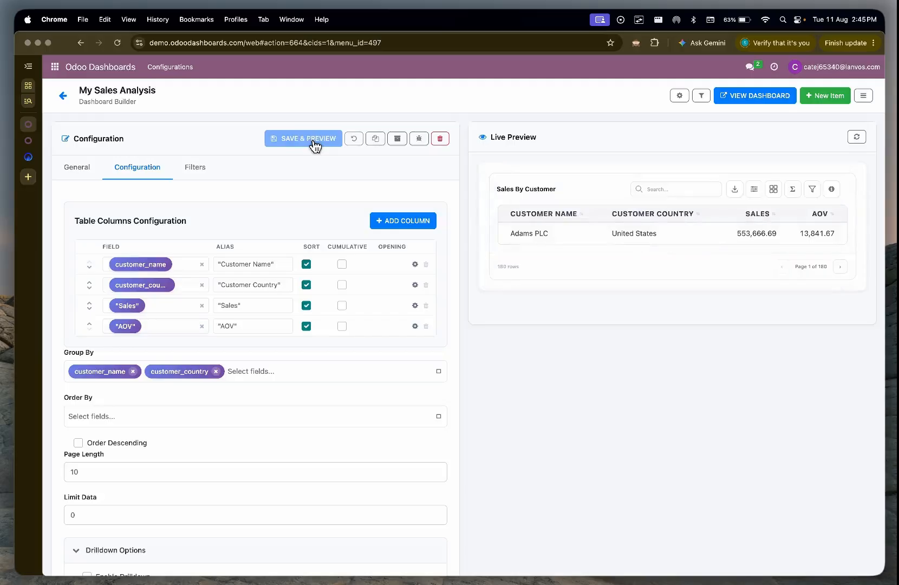
Step: On the My Sales Analysis dashboard page, unlock the layout, make the Sales By Customer table taller, and lock the layout again
left_click(29, 140)
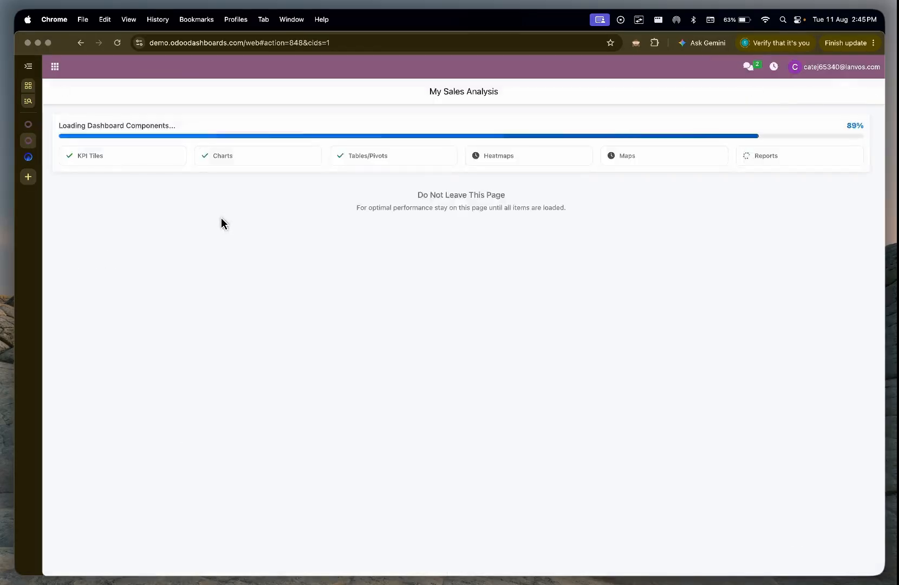
scroll(222, 225, "down", 5)
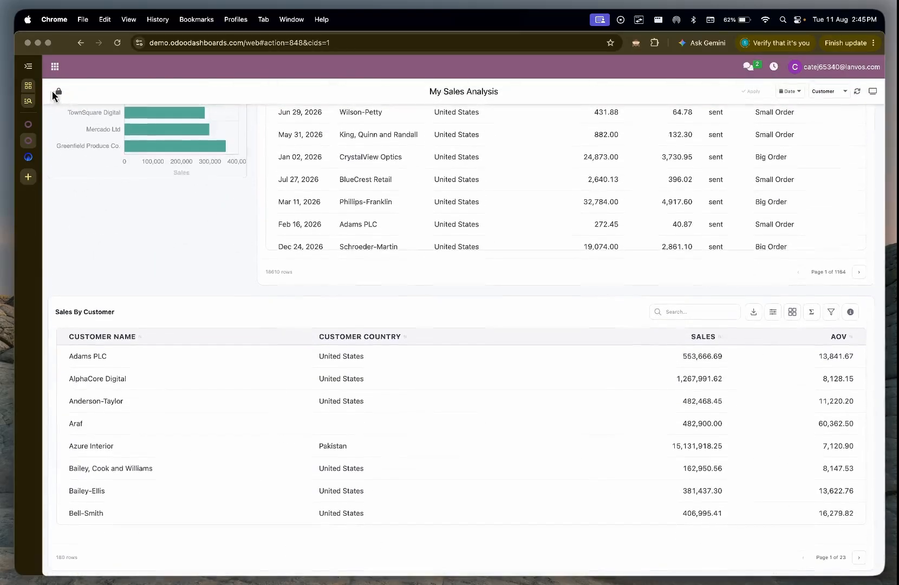
left_click(55, 94)
left_click_drag(869, 567, 869, 575)
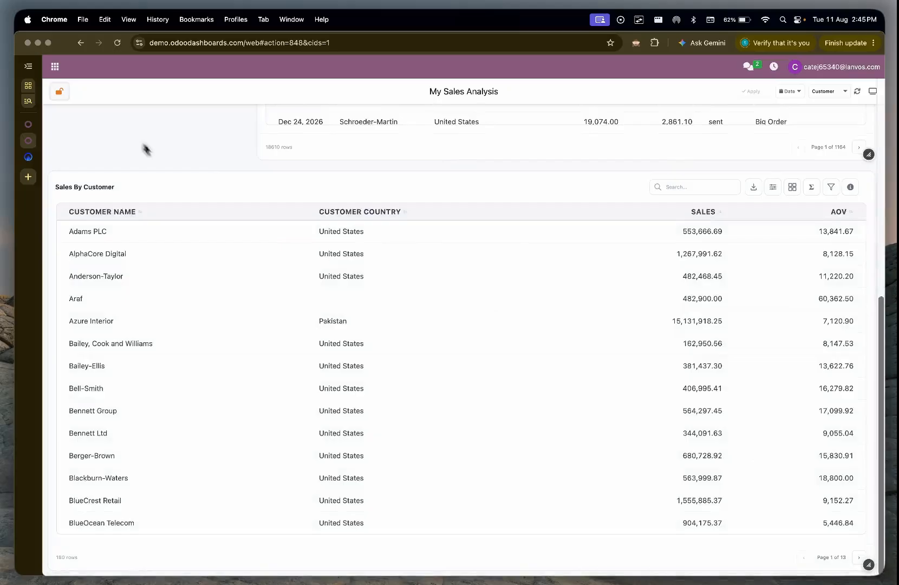
left_click(59, 91)
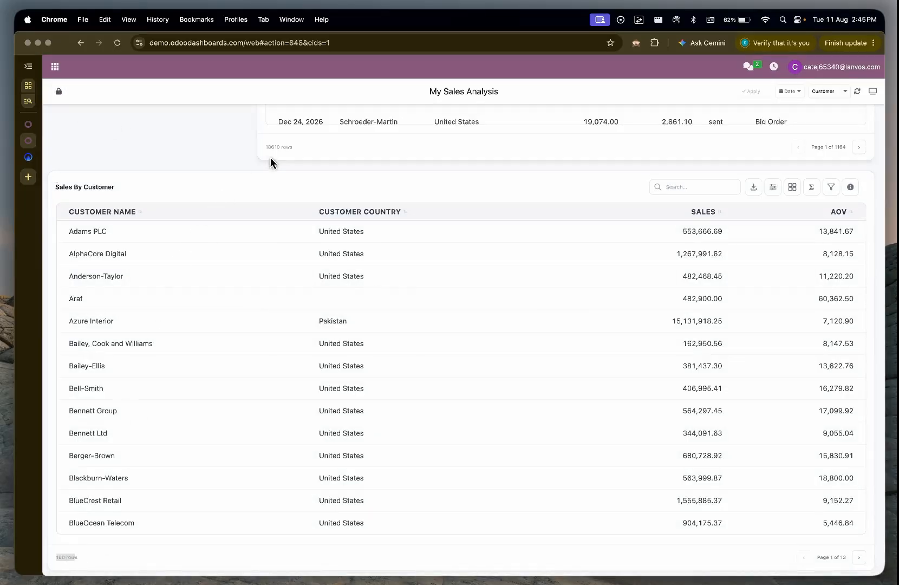
Step: Check the row count of the Sales Orders table against that of the Sales By Customer table
scroll(272, 158, "up", 1)
scroll(272, 162, "up", 5)
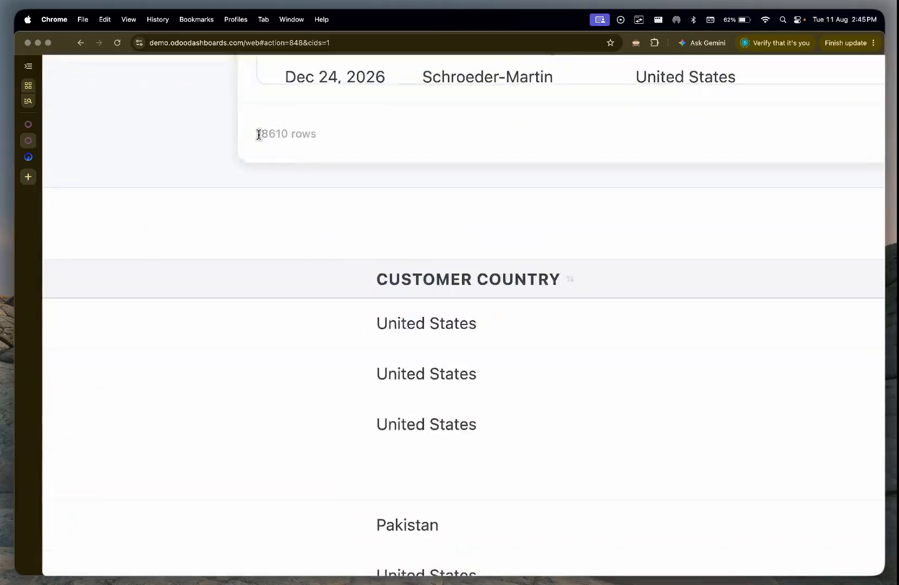
left_click_drag(258, 134, 296, 135)
scroll(296, 134, "down", 6)
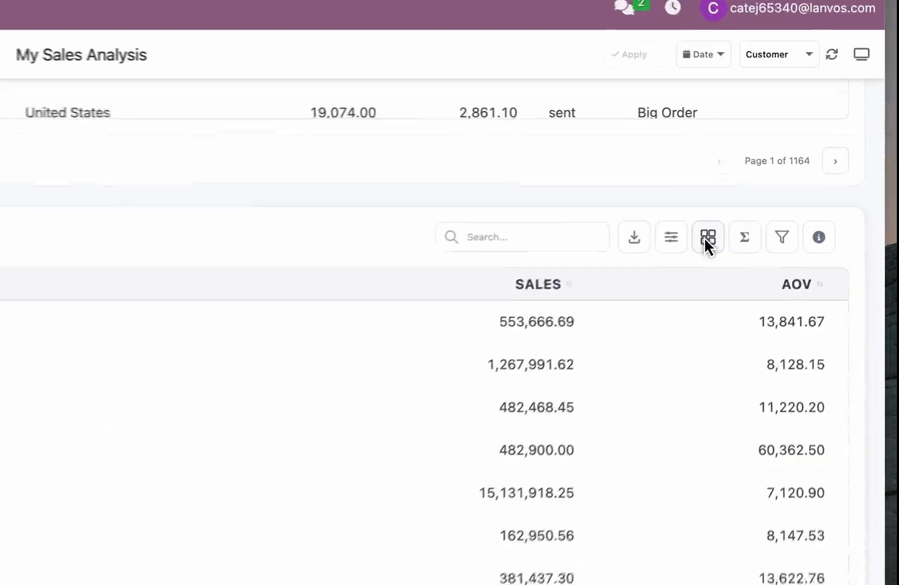
Step: Group the dashboard's Sales By Customer table by Customer Country and show its totals row
left_click(706, 241)
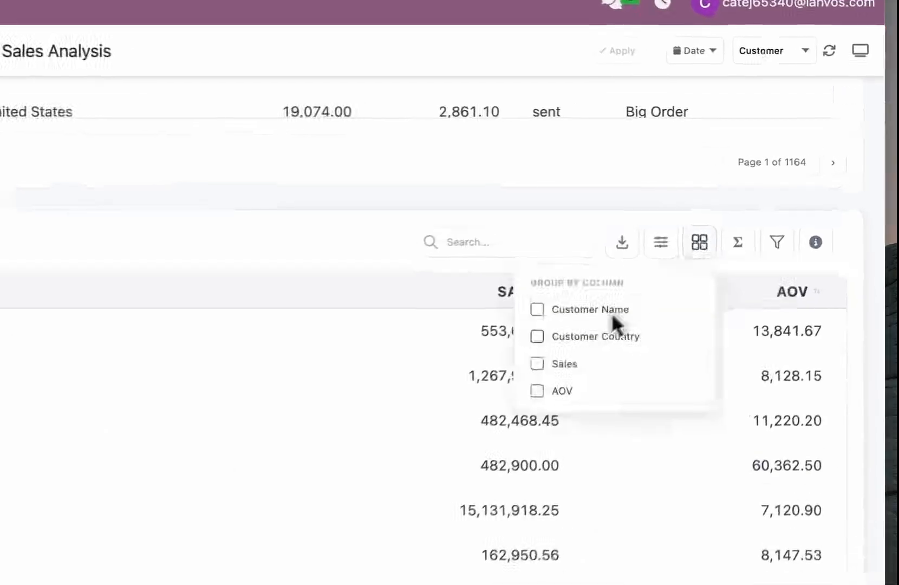
left_click(592, 337)
left_click(262, 225)
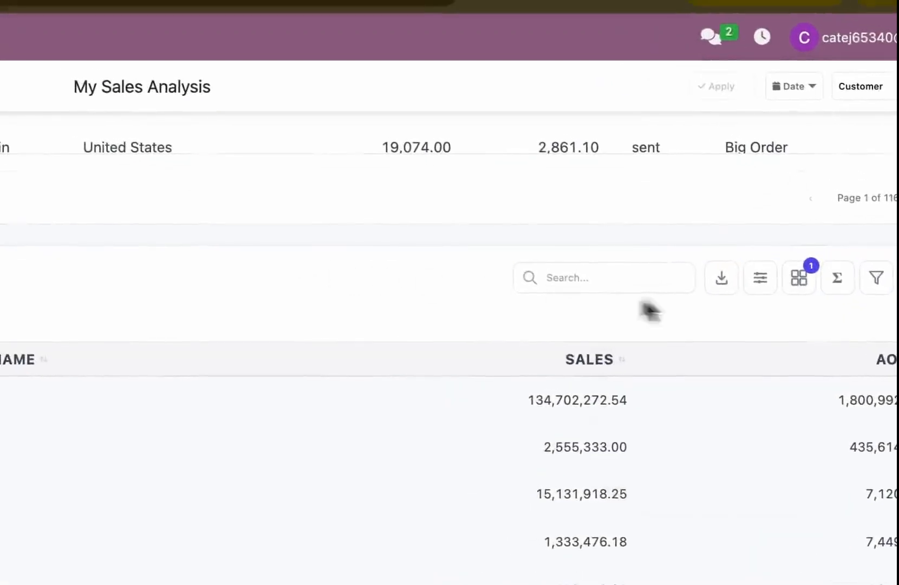
left_click(835, 277)
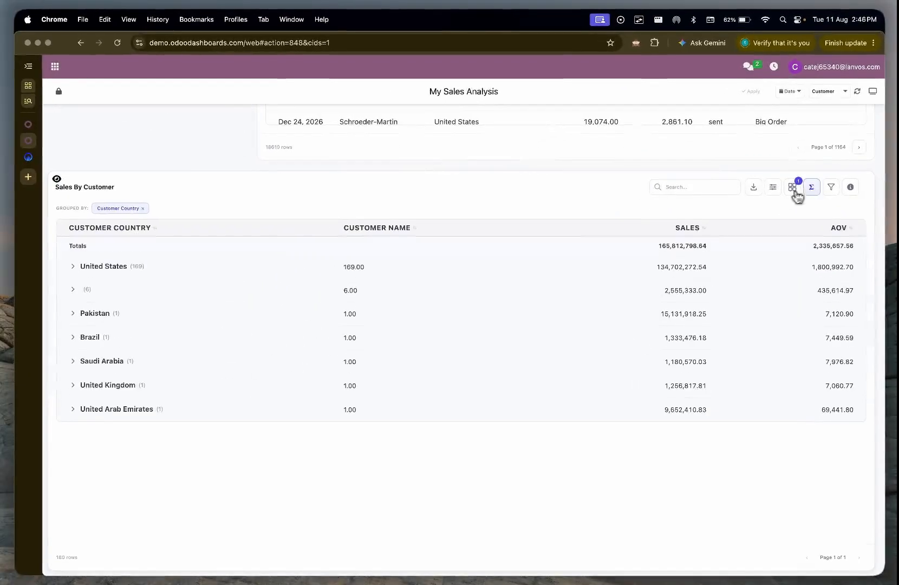
Step: Review the dashboard items and remove the Customer Country grouping from the Sales By Customer table
scroll(512, 503, "up", 7)
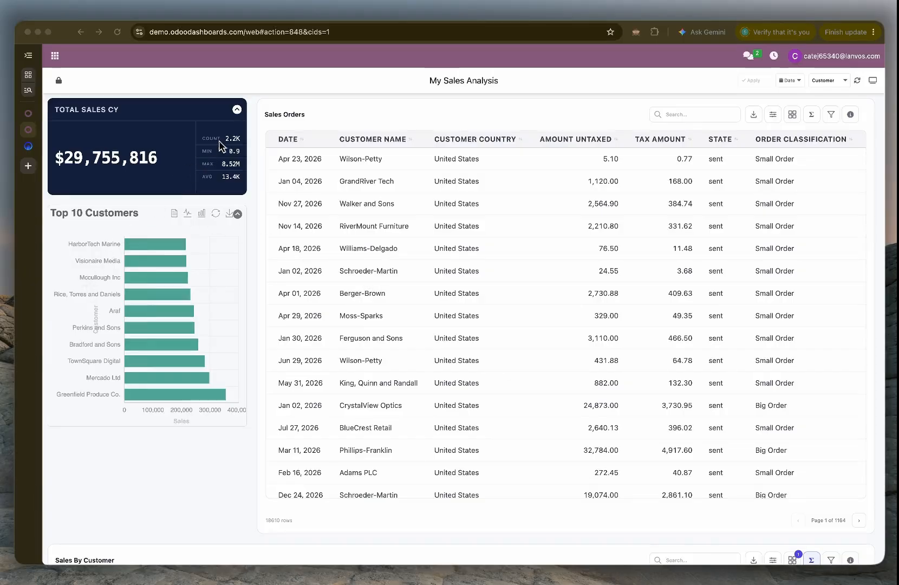
scroll(241, 239, "down", 7)
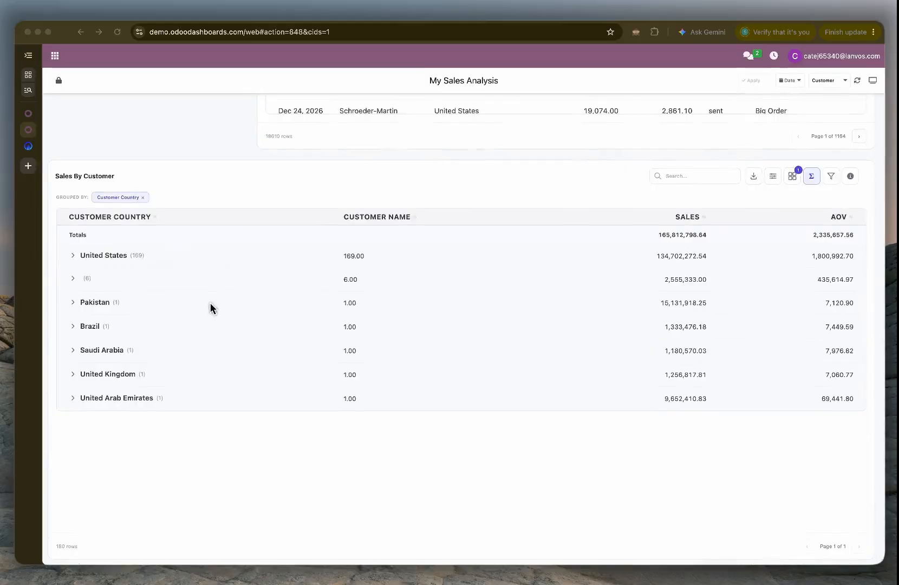
left_click(143, 197)
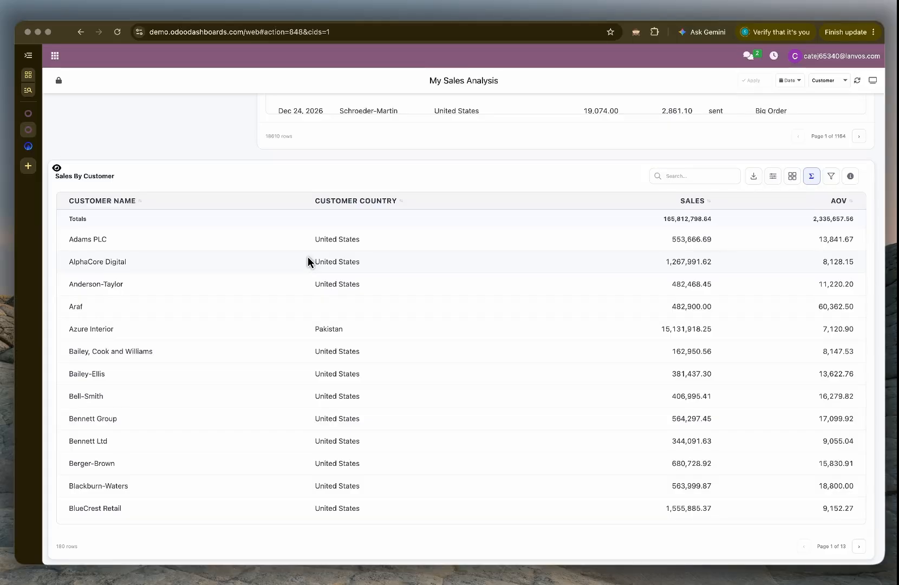
Step: In the Dashboard Builder, set the new analytics item's visualization type to AI and hide the analytics items sidebar
left_click(27, 113)
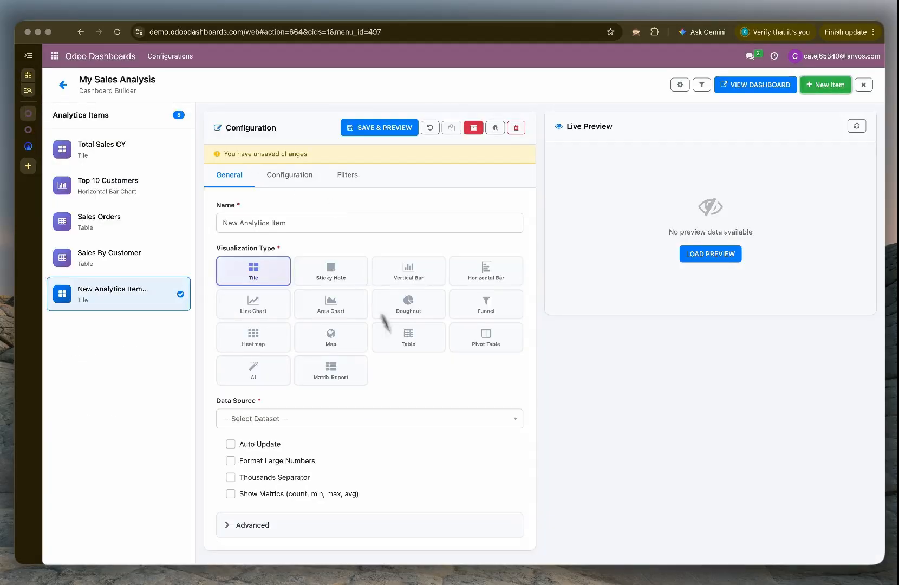
scroll(428, 406, "down", 1)
left_click(257, 357)
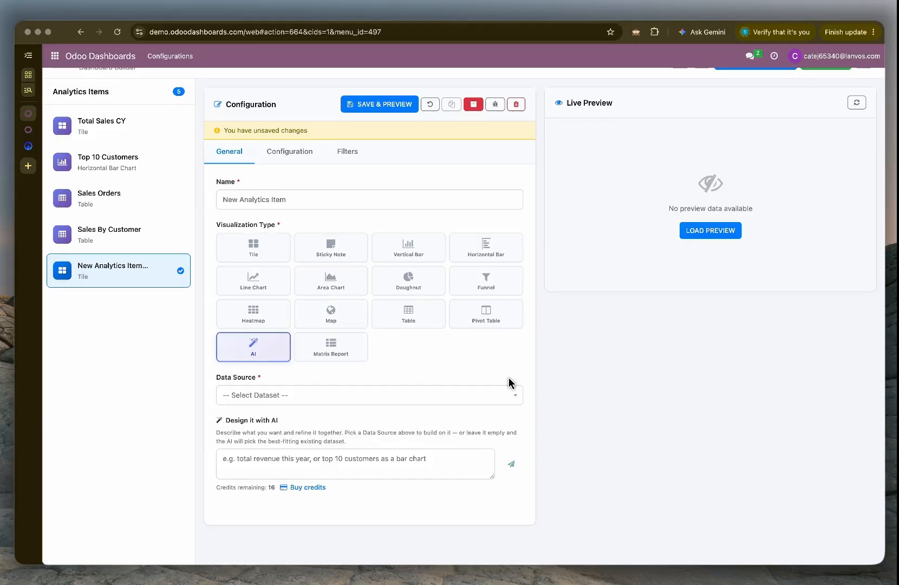
scroll(712, 281, "up", 2)
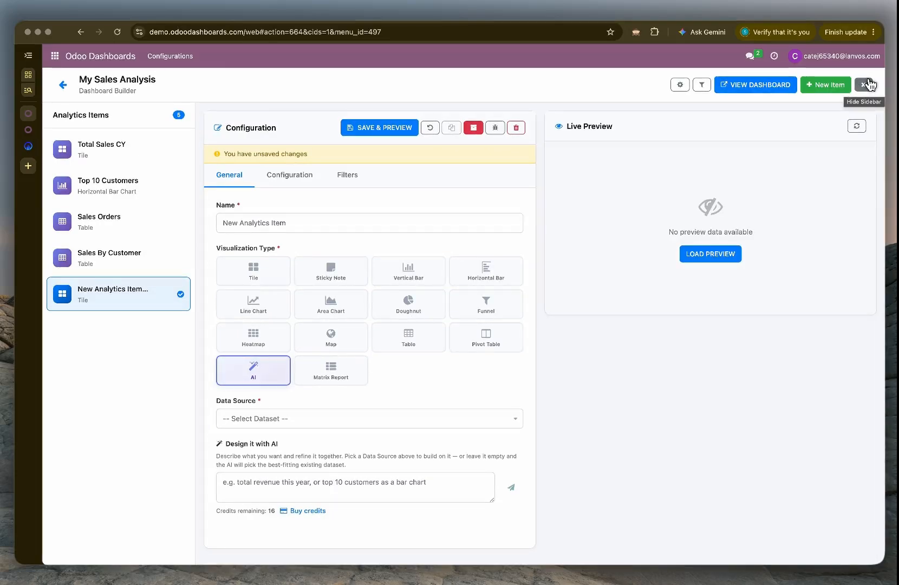
left_click(869, 84)
Step: Ask the AI designer for "top 10 customers, so moaz" without selecting a data source
scroll(362, 383, "down", 2)
left_click(219, 469)
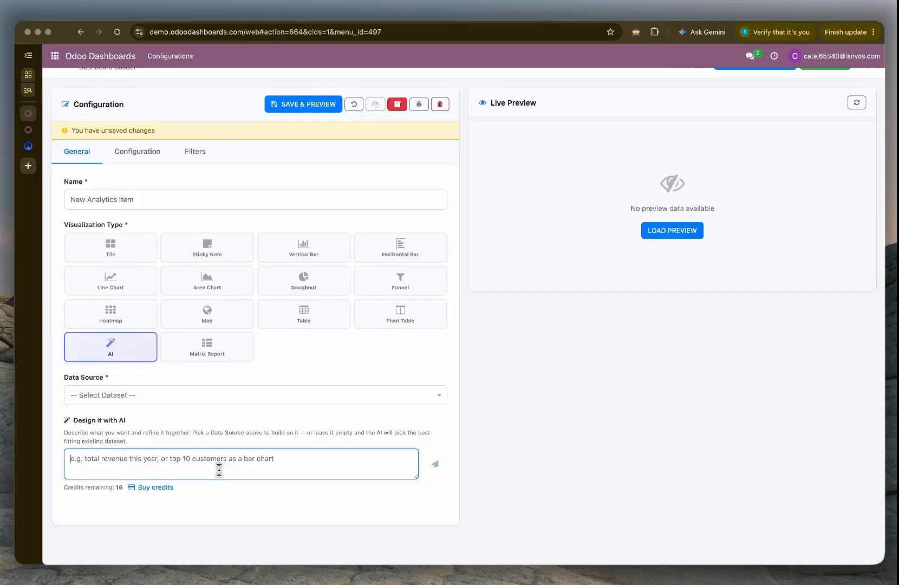
type("top 10 cus")
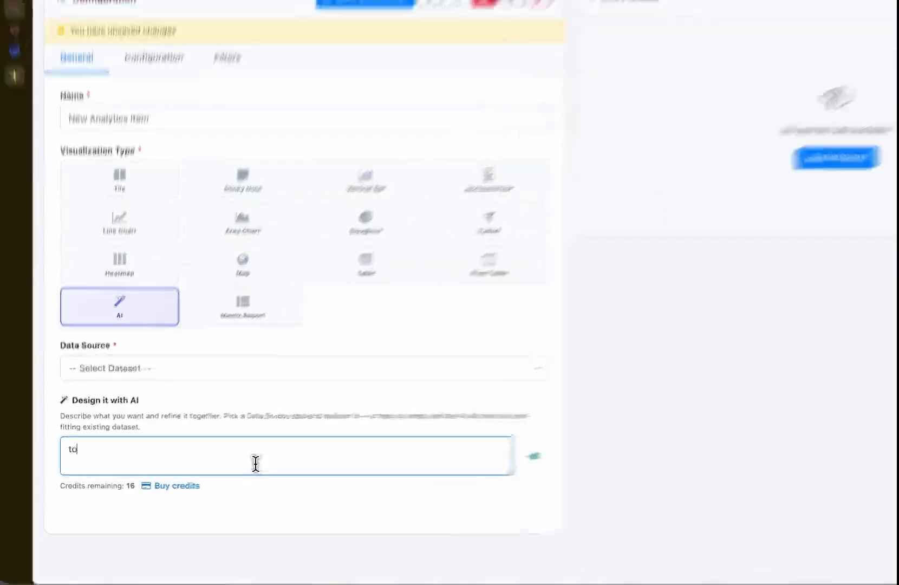
type("t")
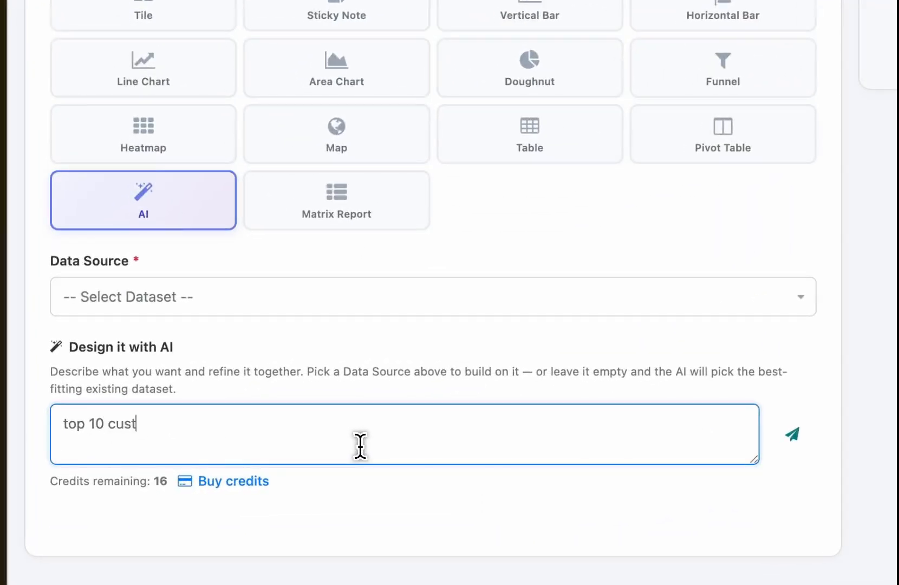
type("omers, so moaz")
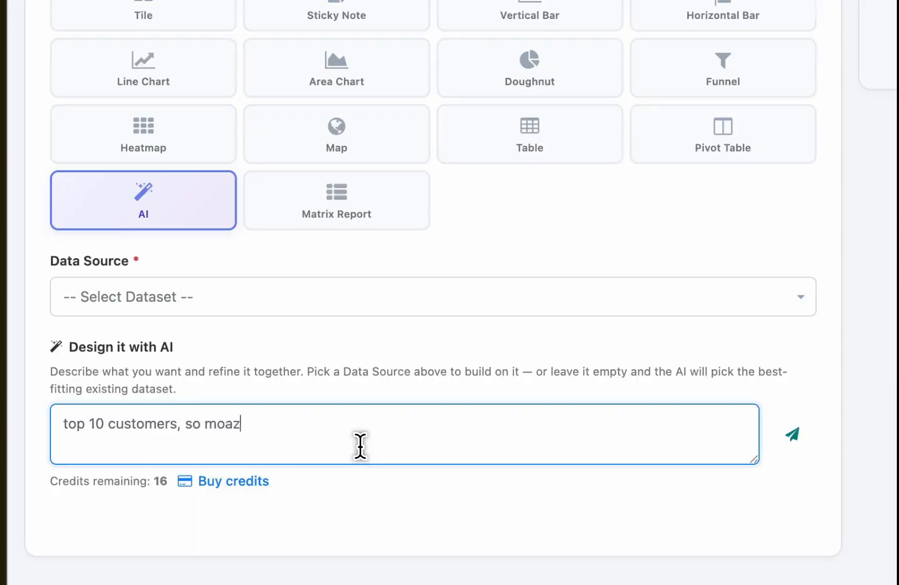
left_click(793, 445)
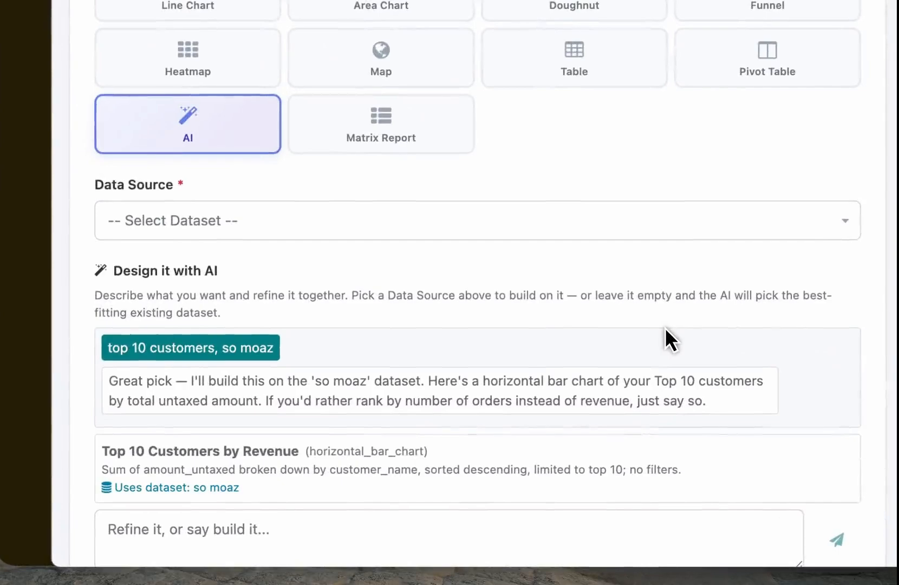
Step: Read the AI's proposal and refine it with the message "number of orders"
scroll(666, 328, "down", 3)
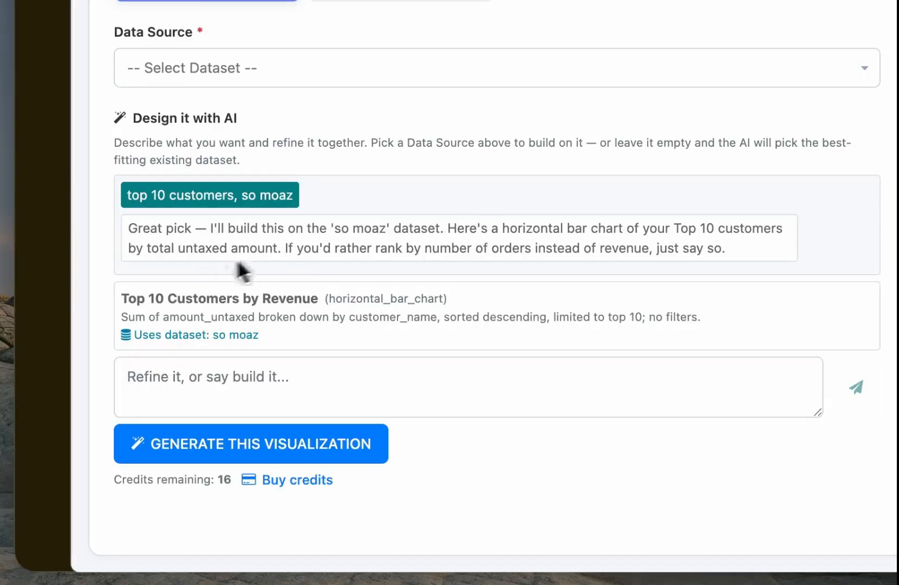
left_click_drag(339, 251, 671, 259)
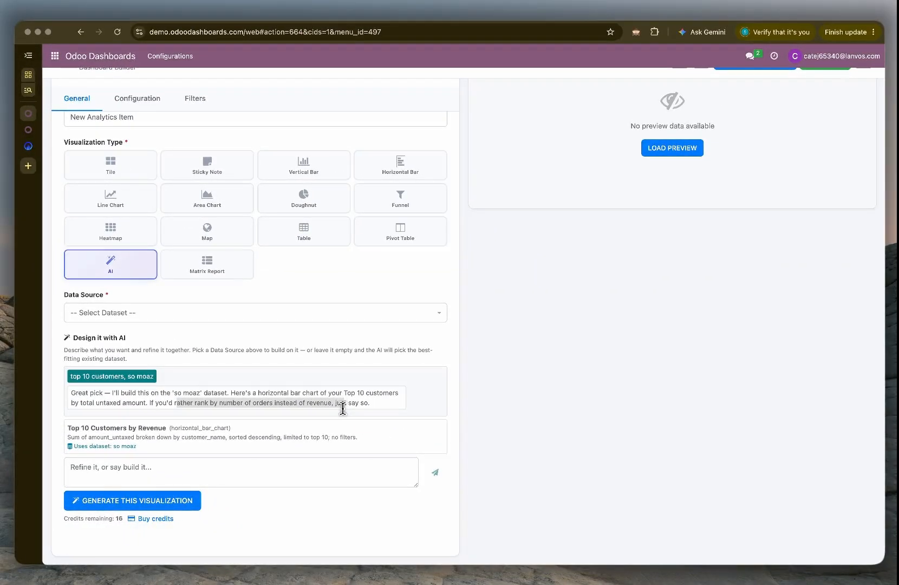
left_click(211, 480)
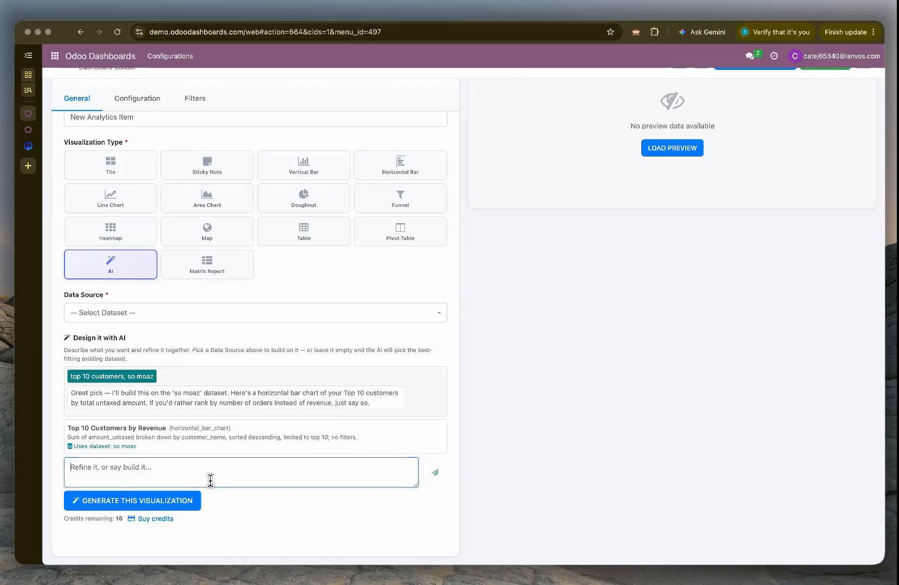
type("number of orde")
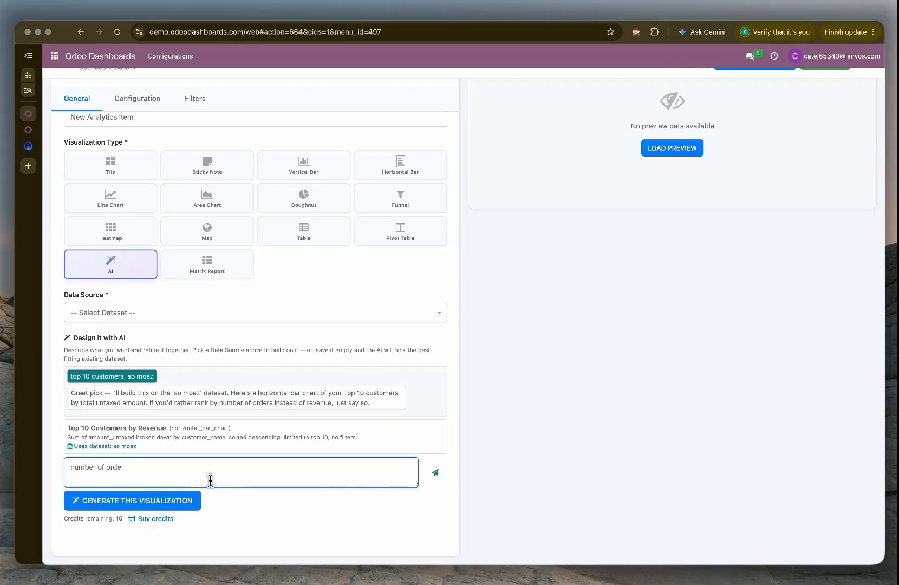
type("rs")
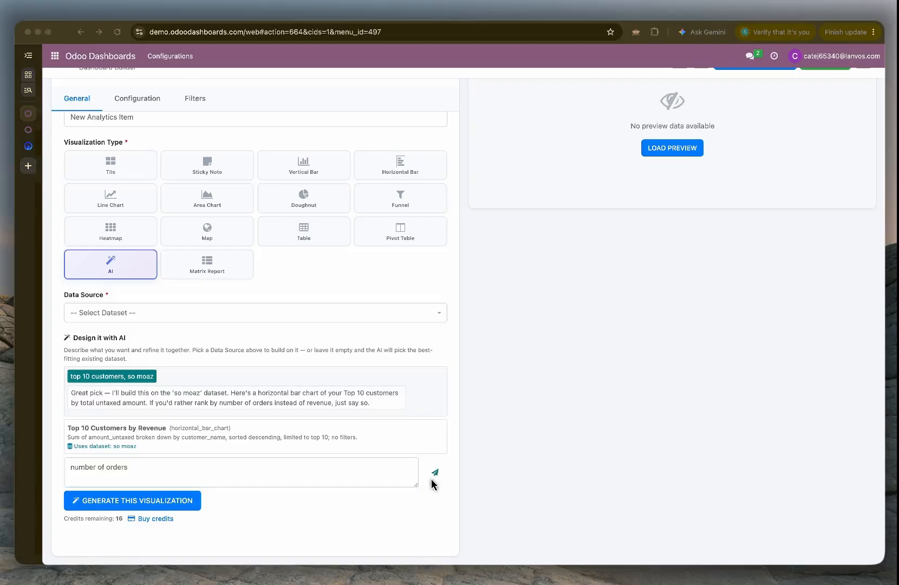
left_click(257, 478)
key("Return")
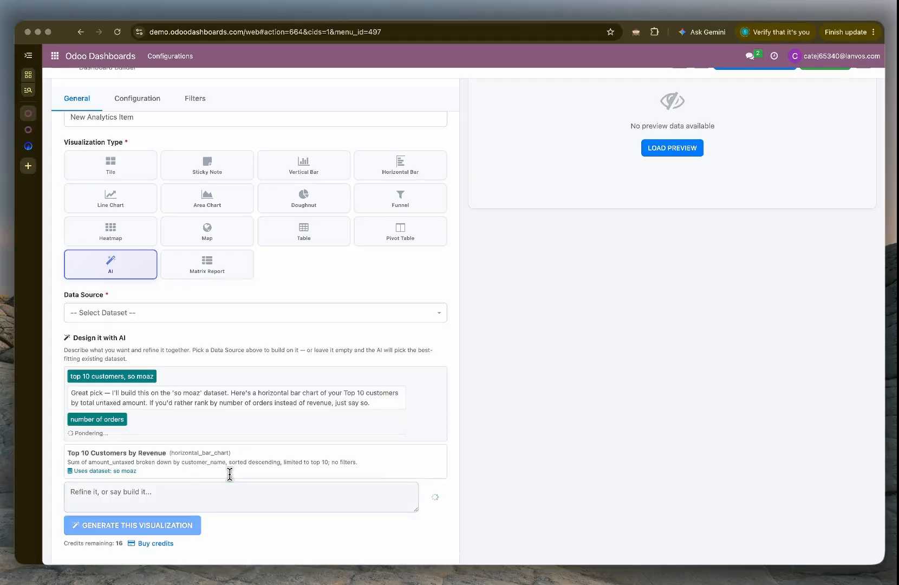
Step: Refine the Top 10 Customers proposal with "only sale" and generate the visualization
scroll(360, 381, "down", 3)
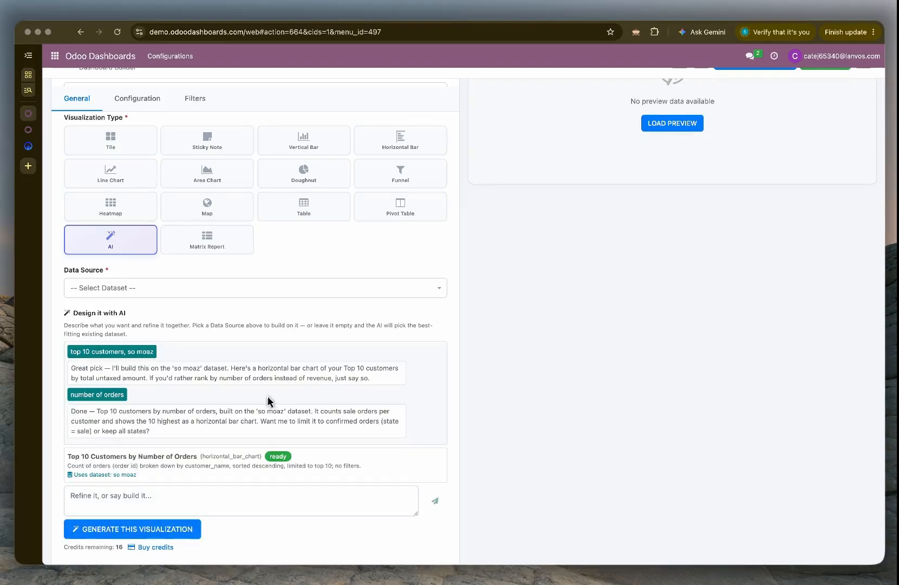
scroll(265, 398, "down", 1)
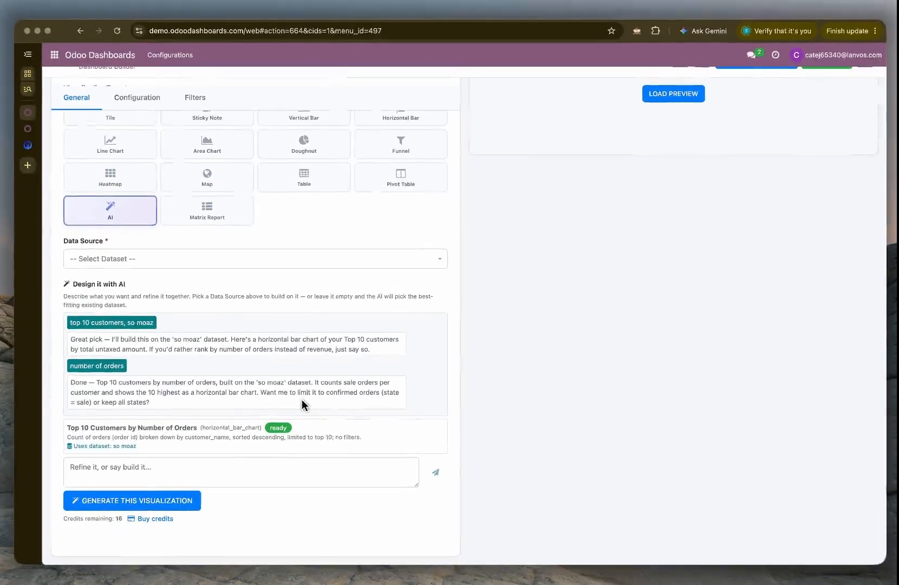
left_click(220, 477)
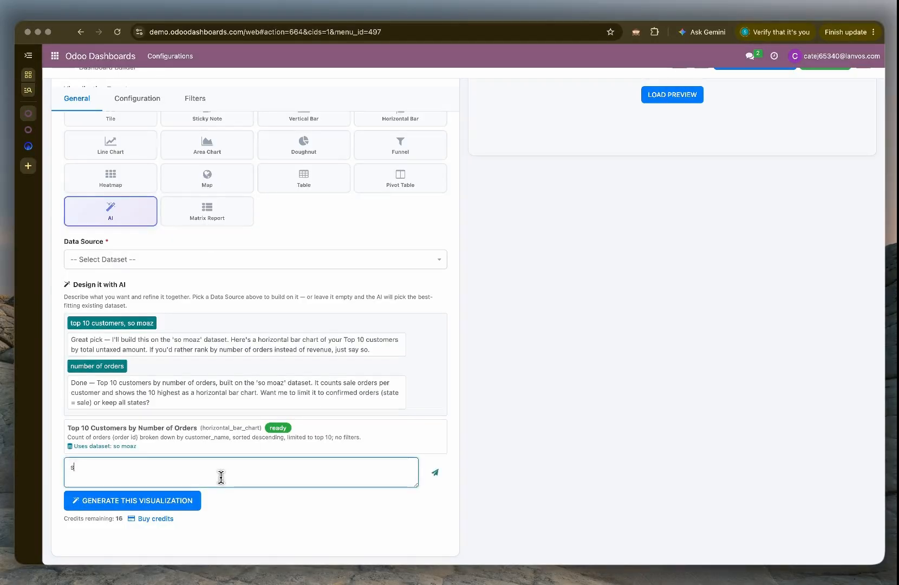
type("only sale")
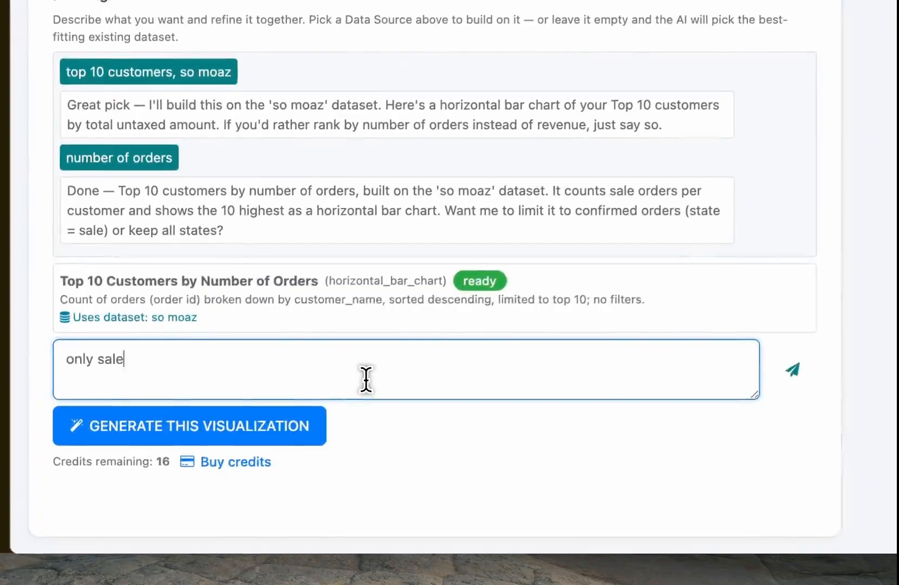
key("Return")
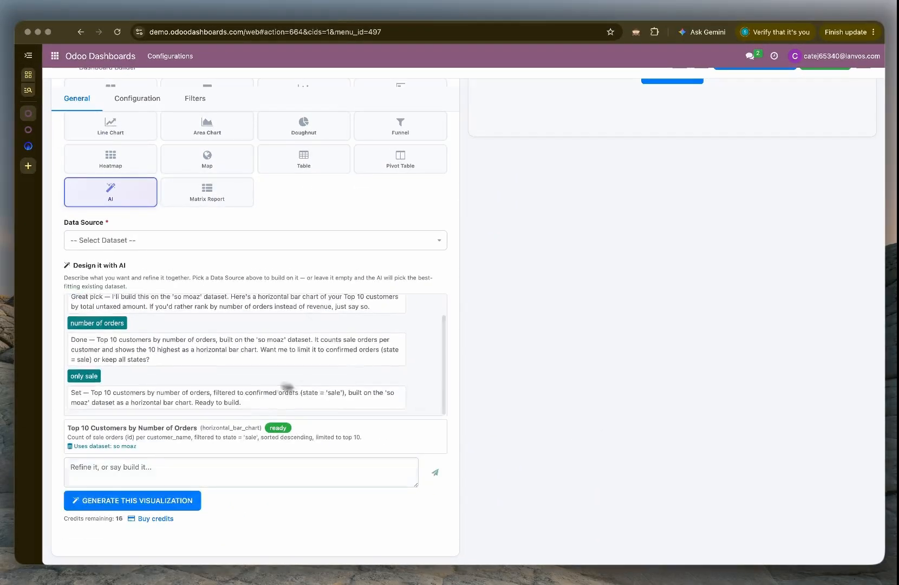
left_click(123, 510)
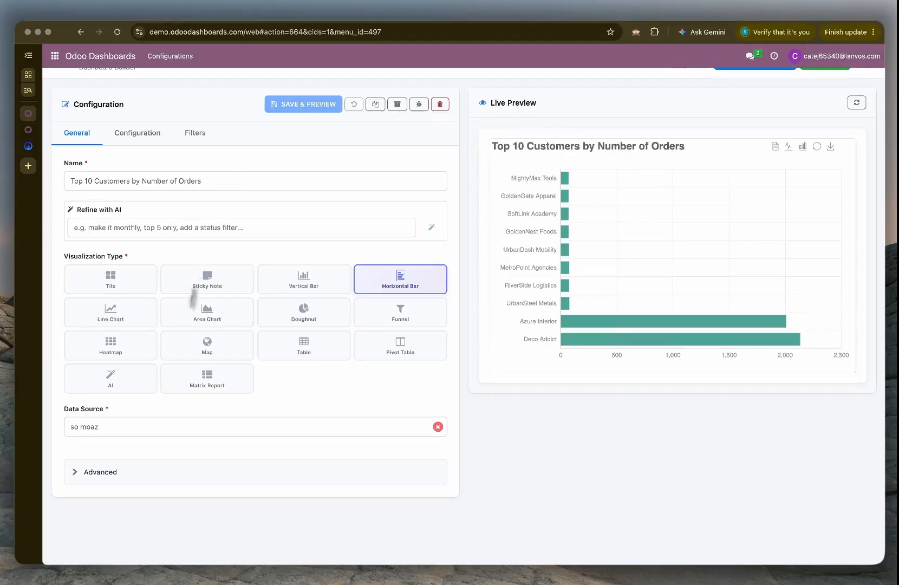
Step: Review the generated chart's value type, dimension, advanced options and the settings of its state filter
scroll(103, 436, "up", 1)
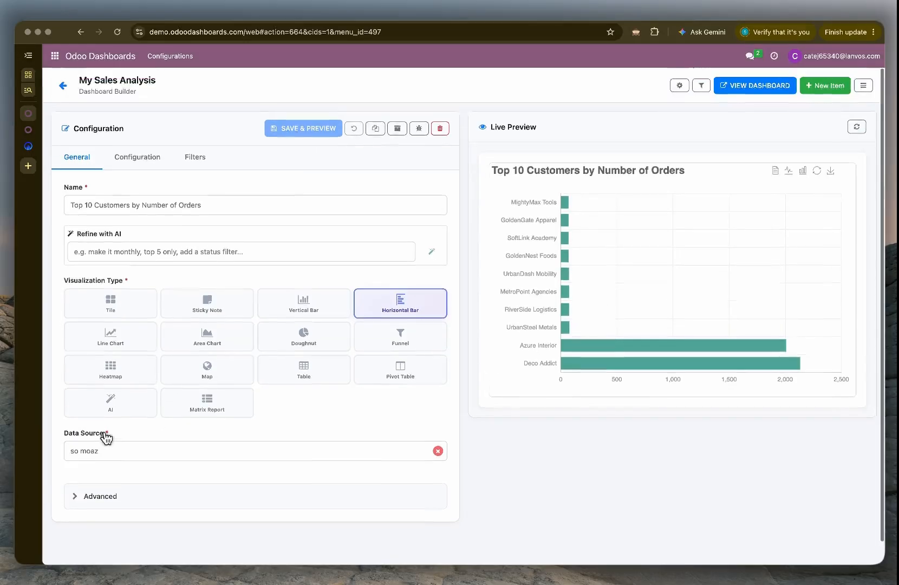
left_click(135, 155)
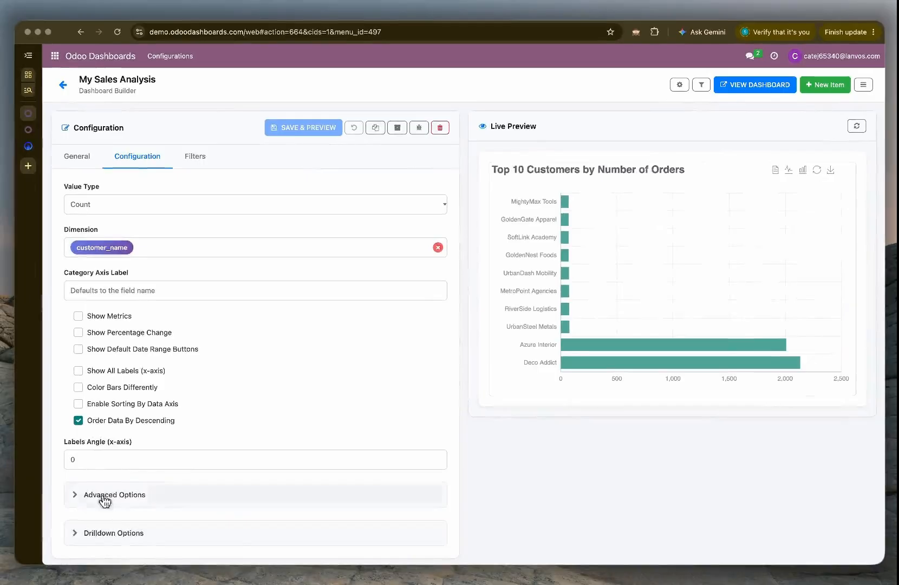
left_click(104, 495)
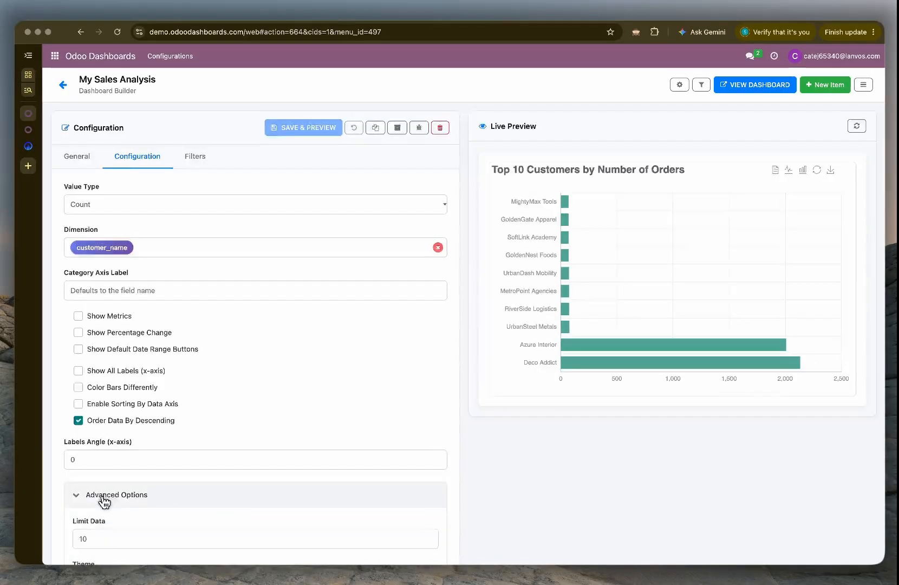
scroll(104, 487, "down", 3)
scroll(119, 426, "up", 5)
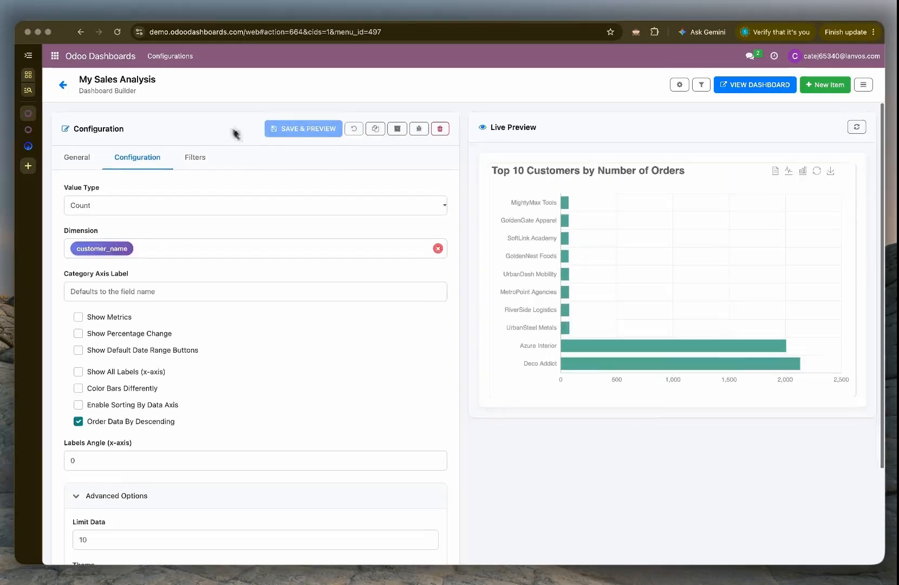
left_click(194, 156)
left_click(93, 233)
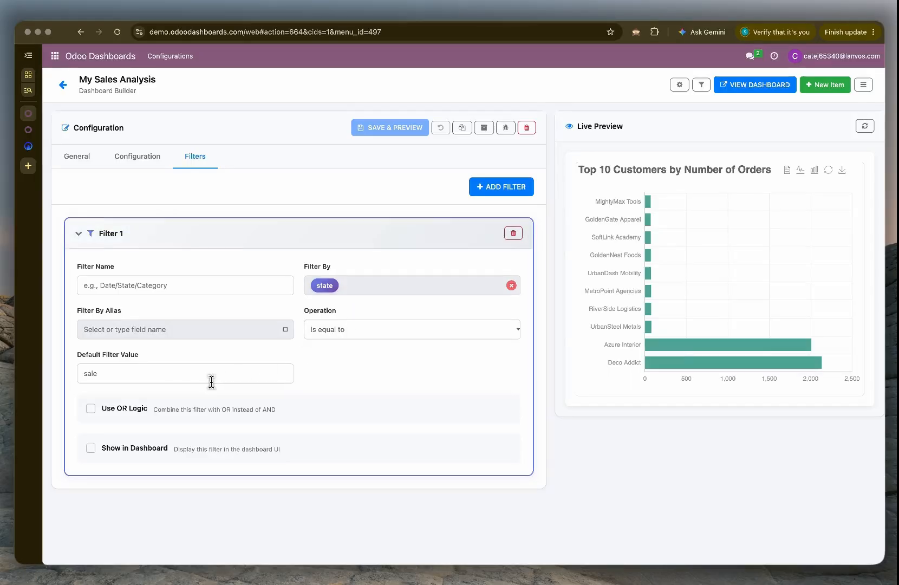
Step: Add another new analytics item to the dashboard and set its visualization type to AI
left_click(831, 85)
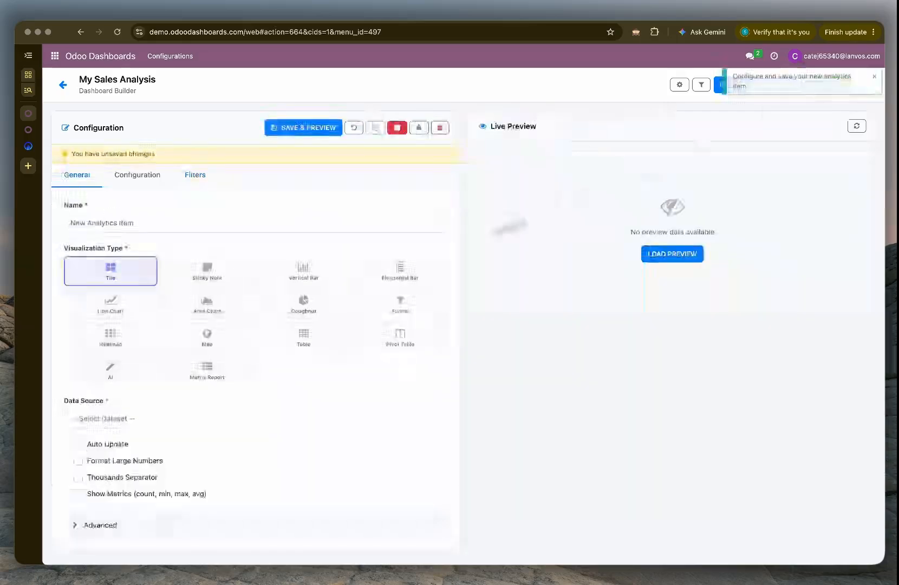
left_click(129, 375)
scroll(192, 469, "down", 1)
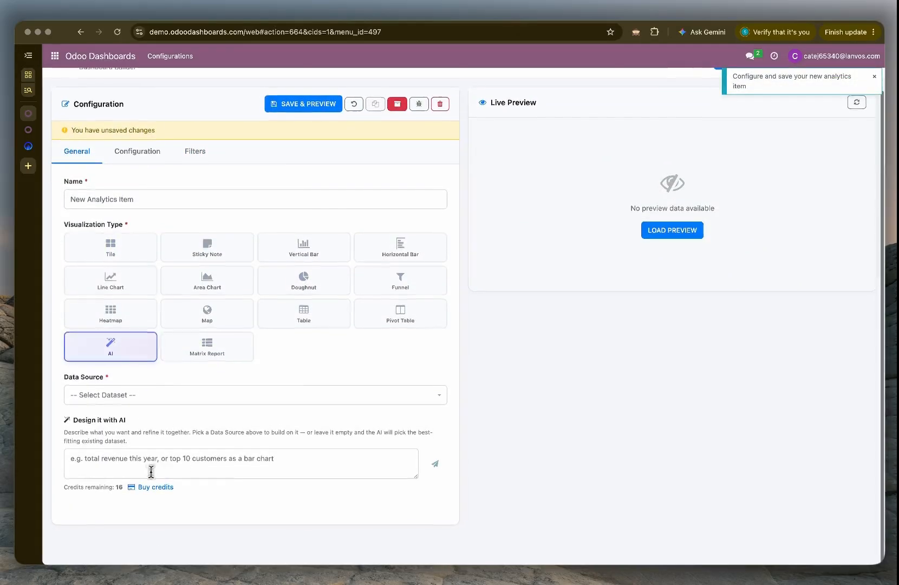
Step: Send the AI designer the request "i want to see sales grouped by customer and their aov"
left_click(147, 469)
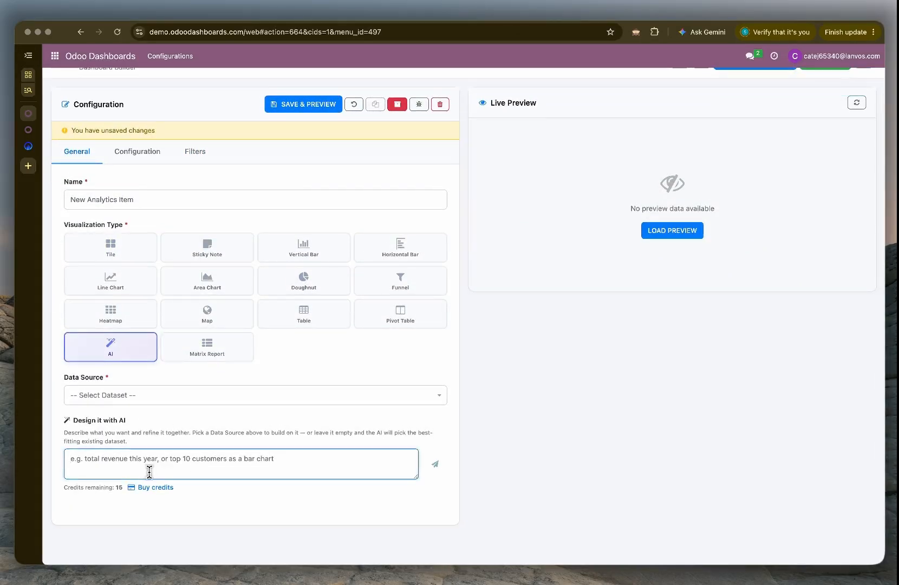
type("i want")
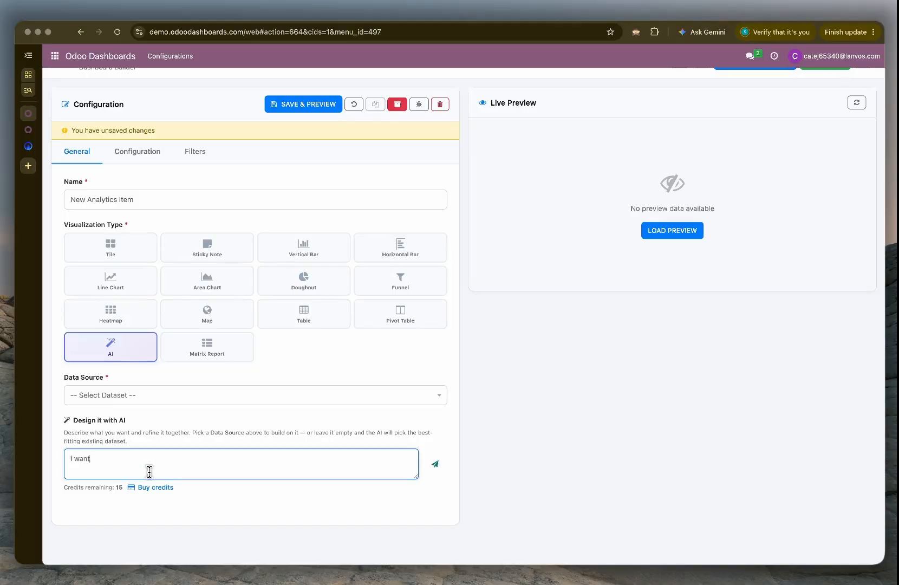
type(" to see sales gro")
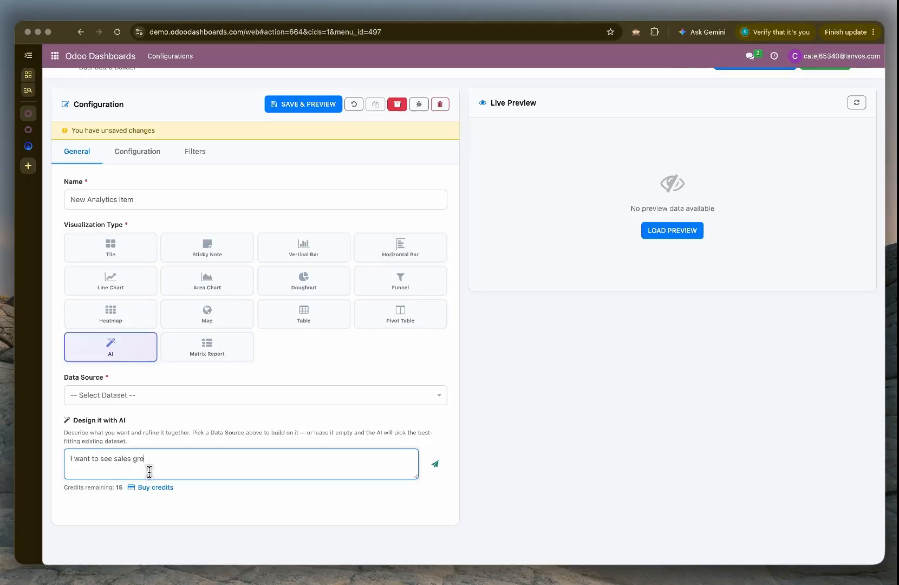
key("BackSpace")
key("BackSpace")
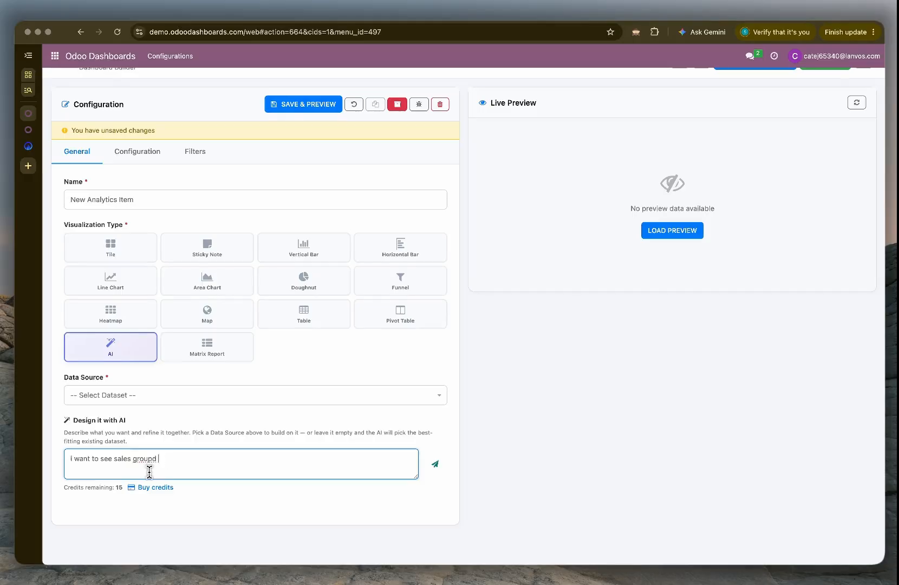
type("by customer an")
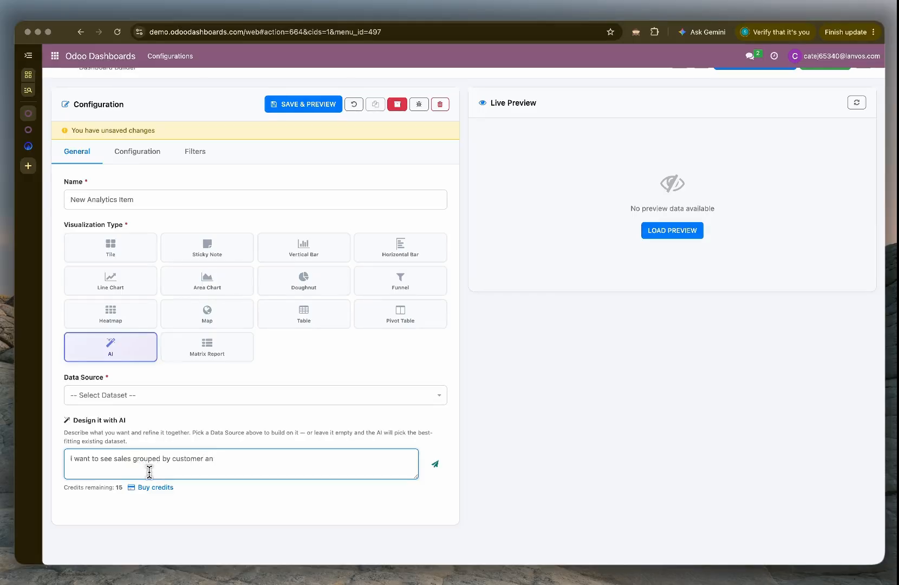
type("d their aov")
key("Return")
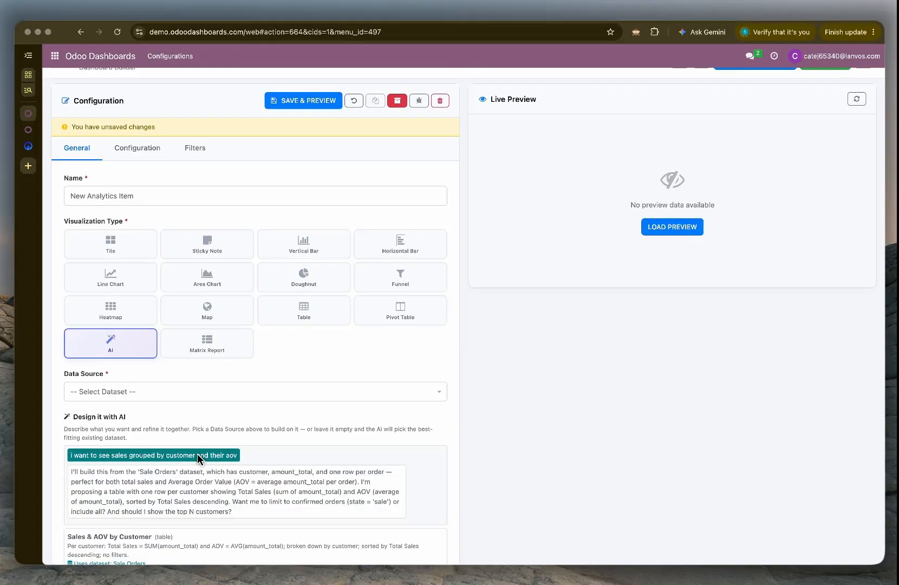
Step: Send the AI designer the refinement "actually include all and get me data for last 40 days only"
scroll(482, 447, "down", 4)
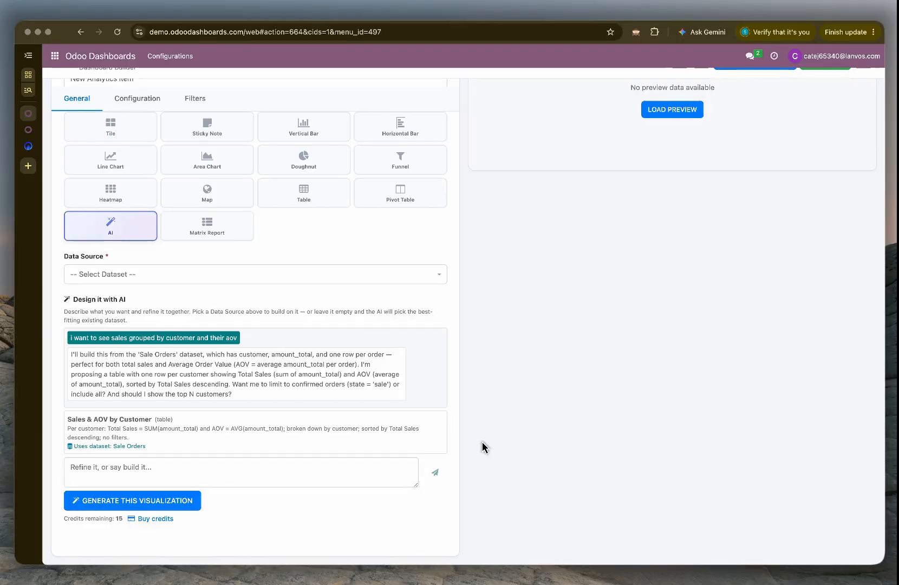
left_click(271, 475)
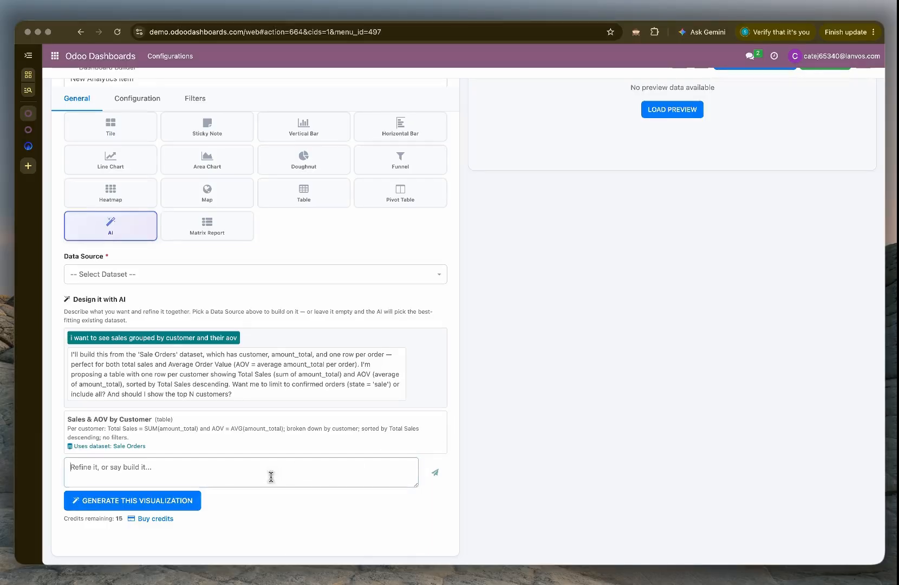
type("actually i")
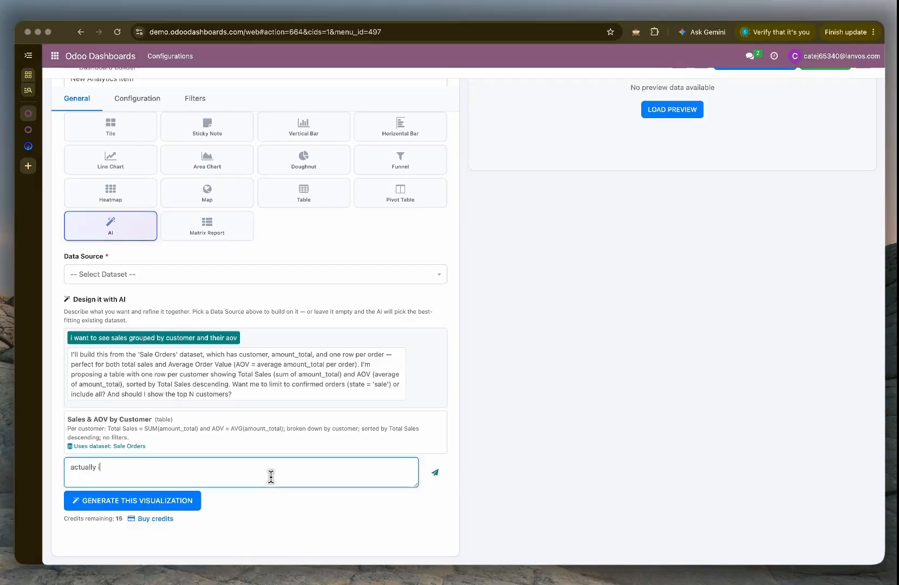
type("nclude all")
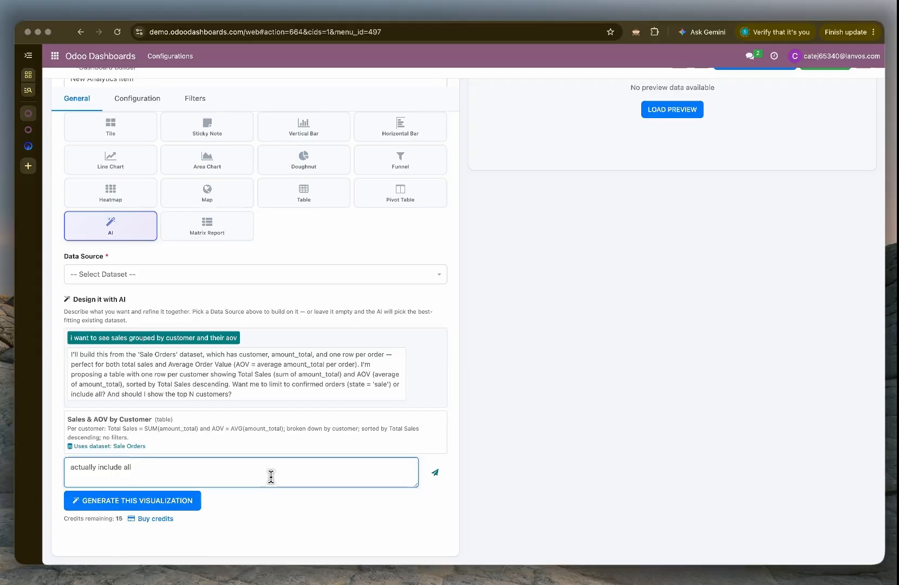
type(" and get t")
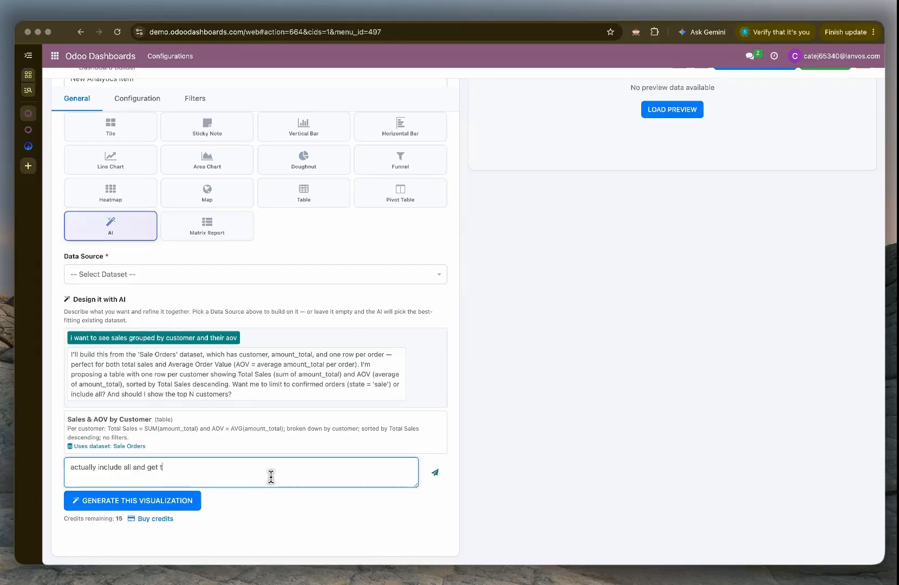
key("BackSpace")
type("me data for l")
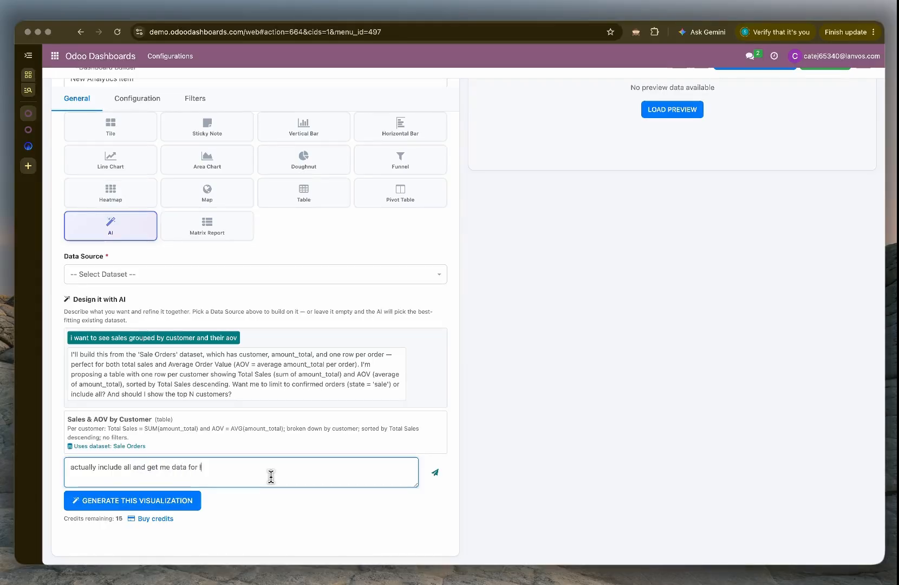
type("ast 40 days")
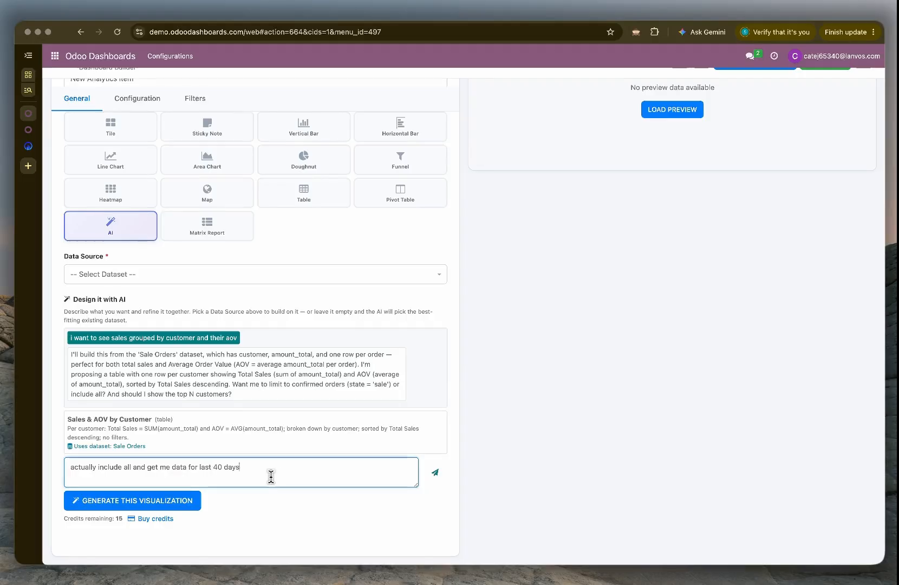
type(" only")
key("Return")
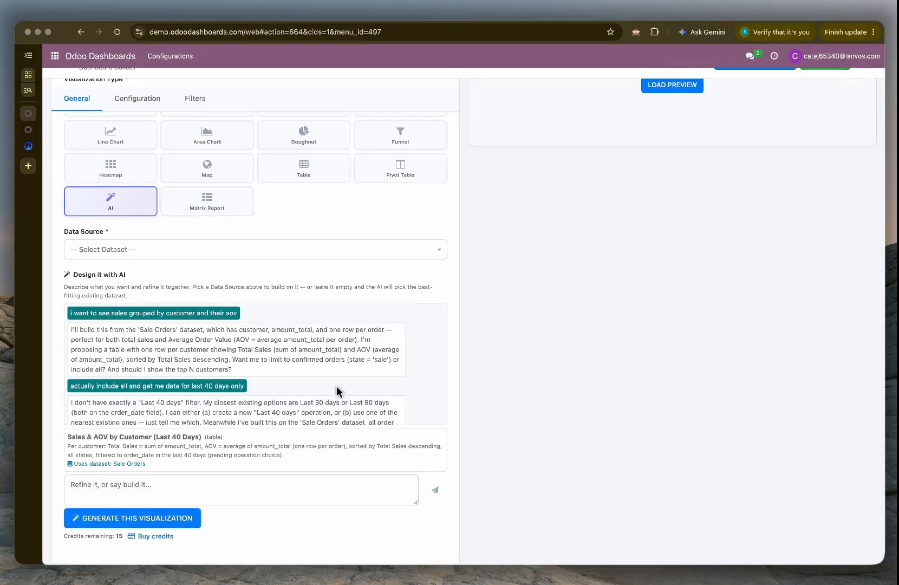
Step: Answer the AI designer's question about the date filter with "new 40 days"
scroll(337, 387, "down", 2)
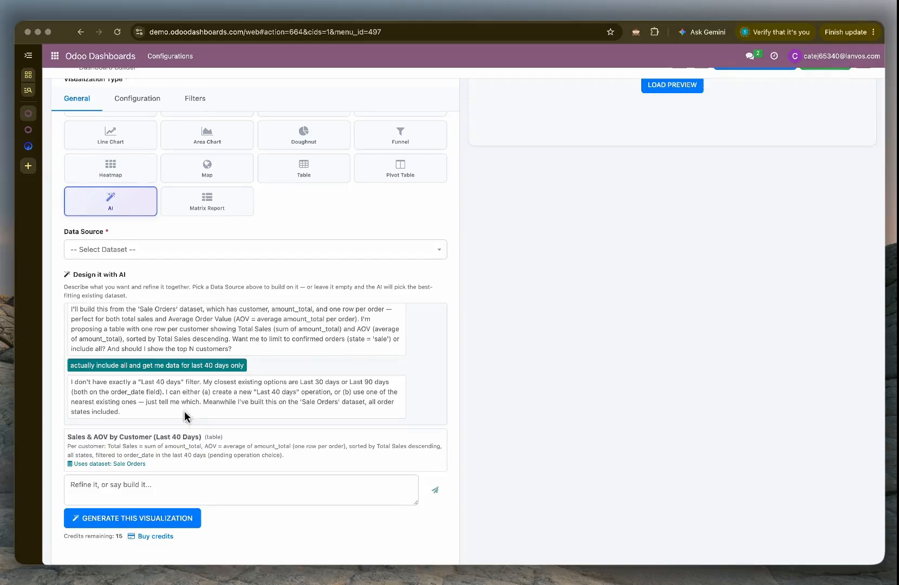
left_click(197, 490)
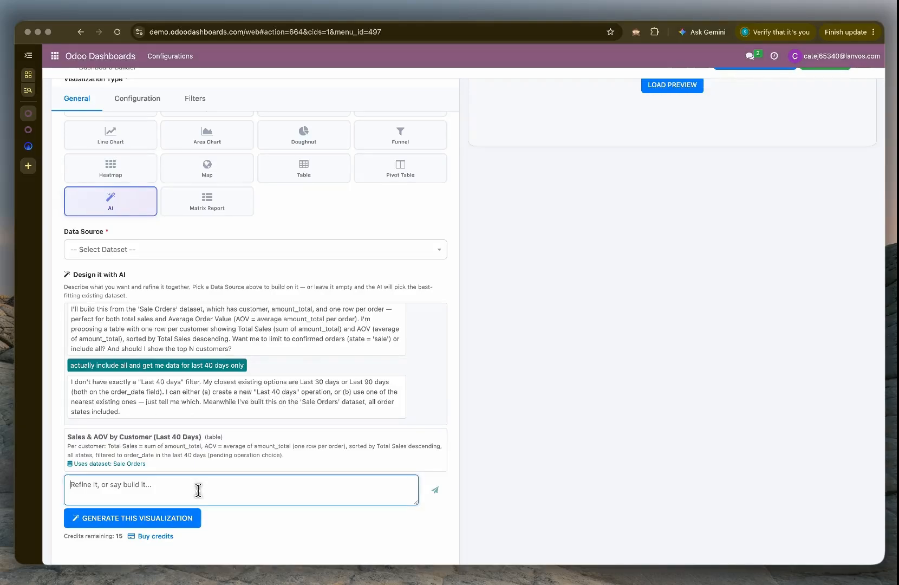
type("new 40 days")
key("Return")
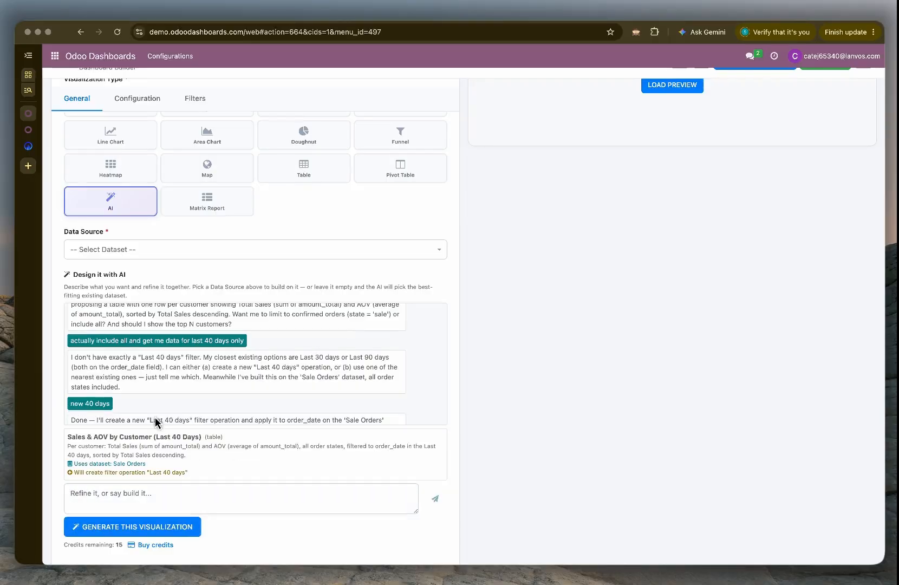
Step: Check the dataset and filter operation in the Sales & AOV by Customer (Last 40 Days) proposal and generate the visualization
scroll(155, 421, "down", 2)
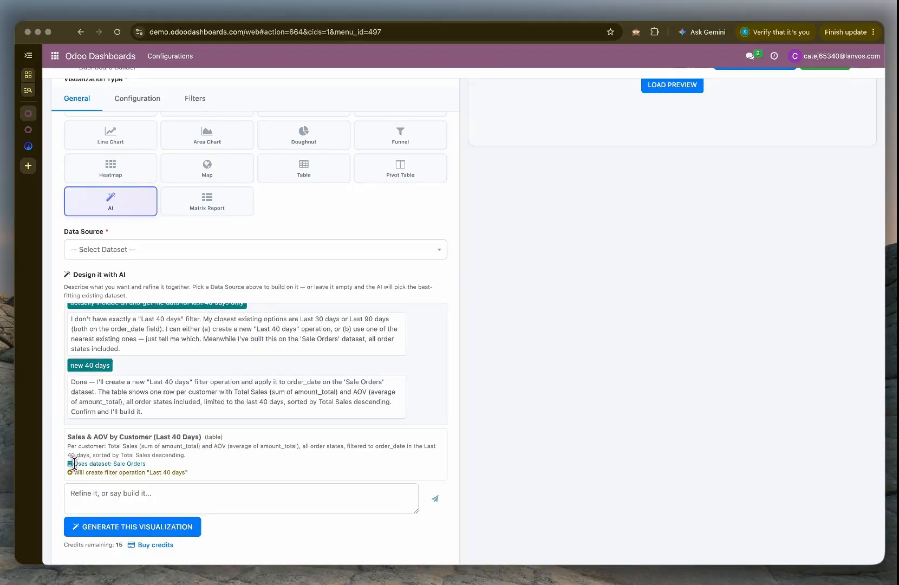
scroll(74, 464, "up", 5)
scroll(75, 464, "down", 2)
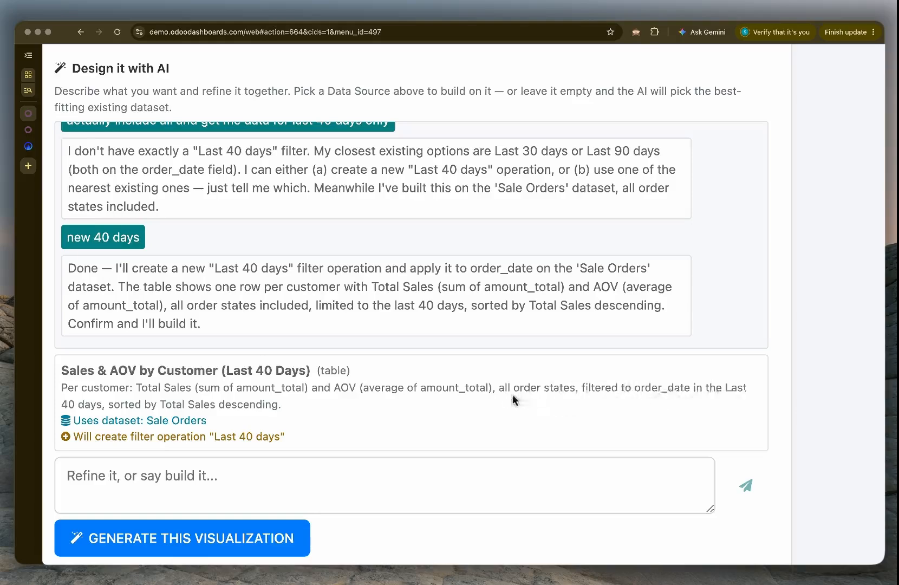
left_click(148, 427)
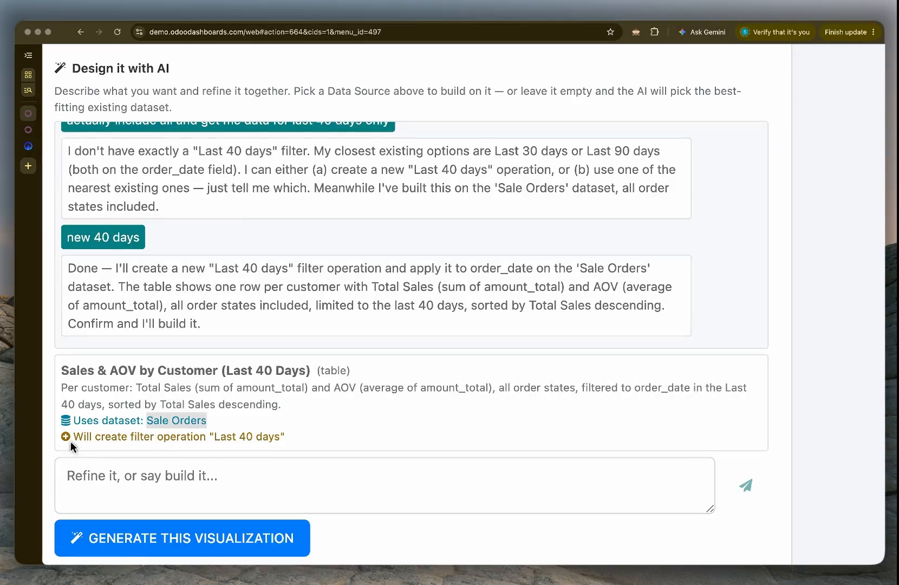
left_click_drag(72, 444, 302, 449)
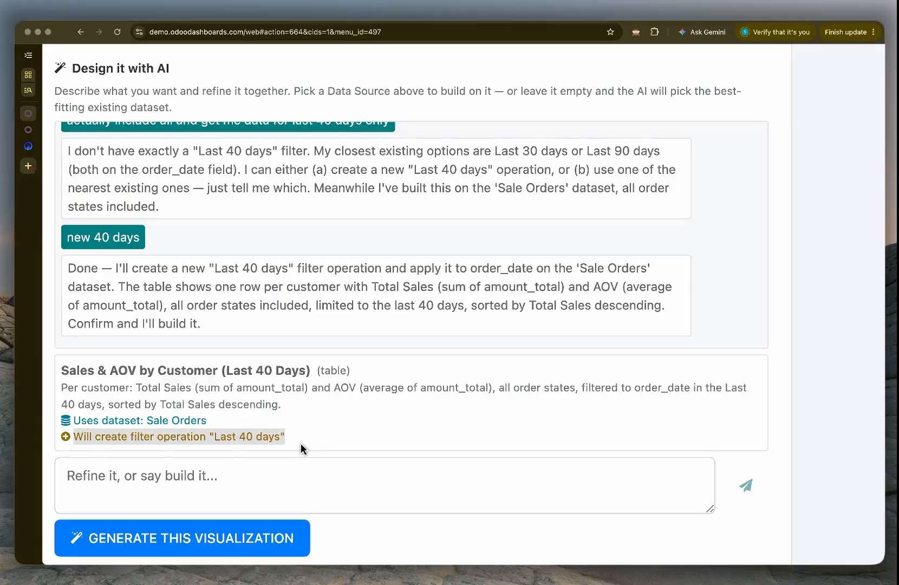
scroll(300, 444, "down", 5)
left_click(172, 502)
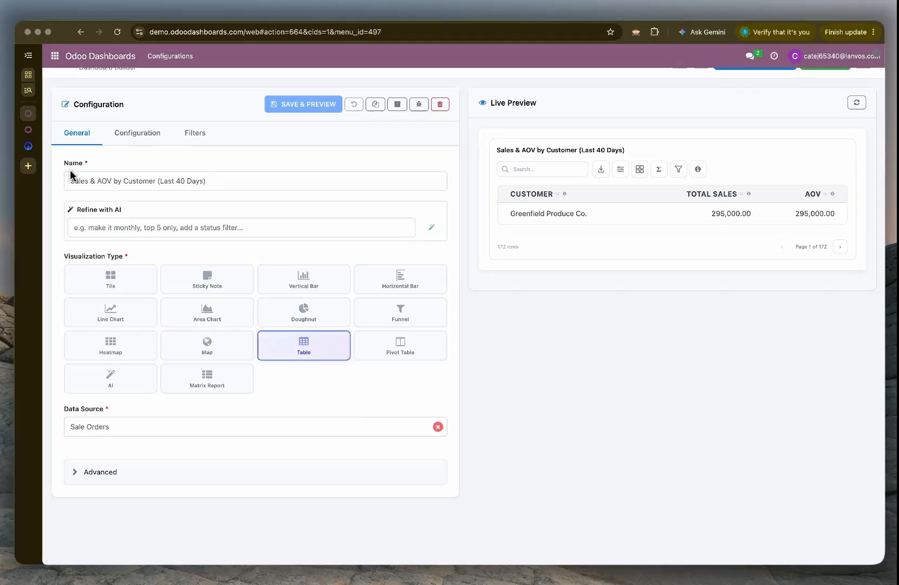
Step: Review the generated table's column configuration, grouping and ordering, and the settings of its order date filter
left_click(133, 135)
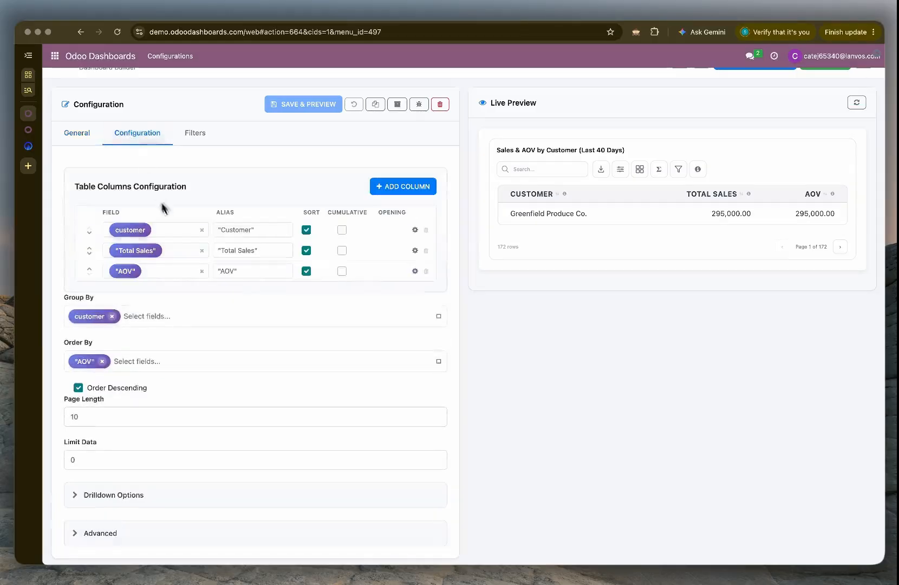
left_click(170, 250)
left_click(223, 292)
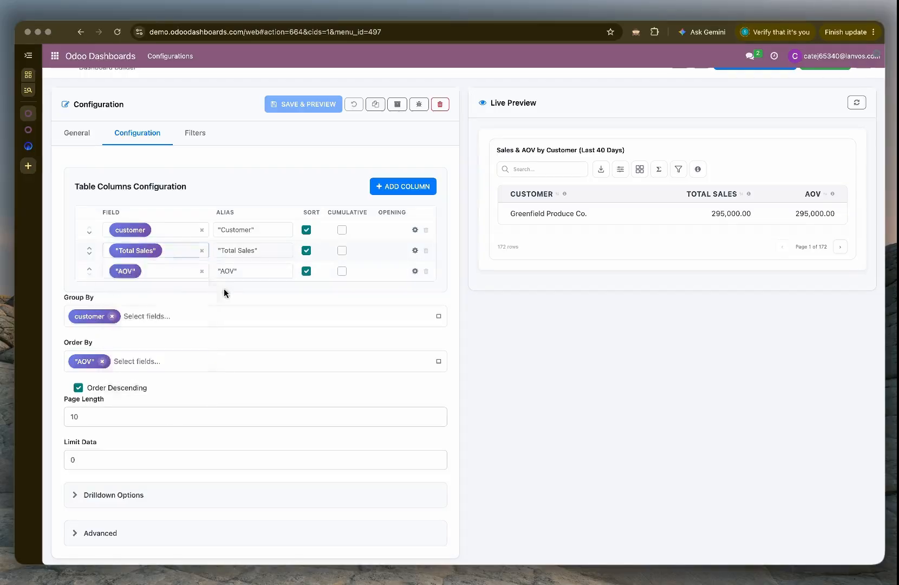
left_click(180, 272)
left_click(243, 294)
left_click(198, 133)
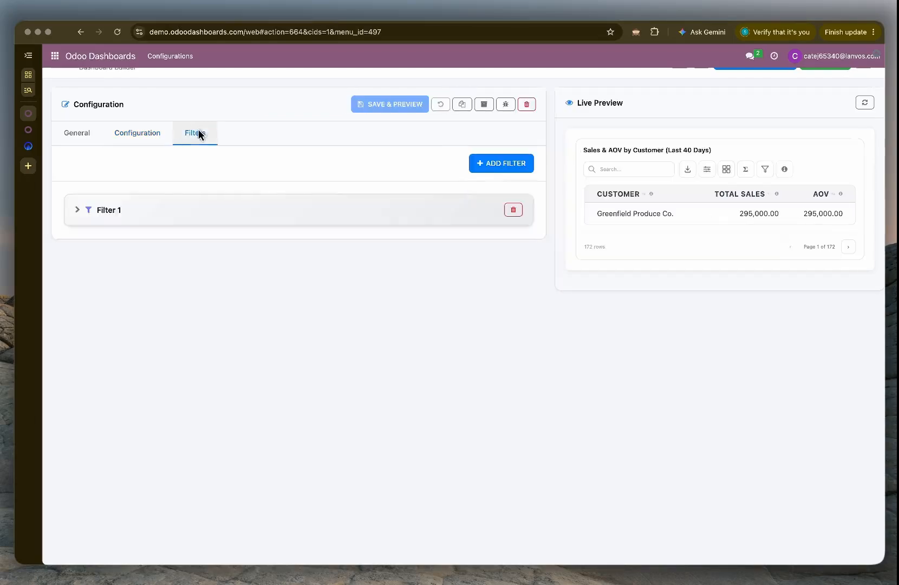
left_click(196, 216)
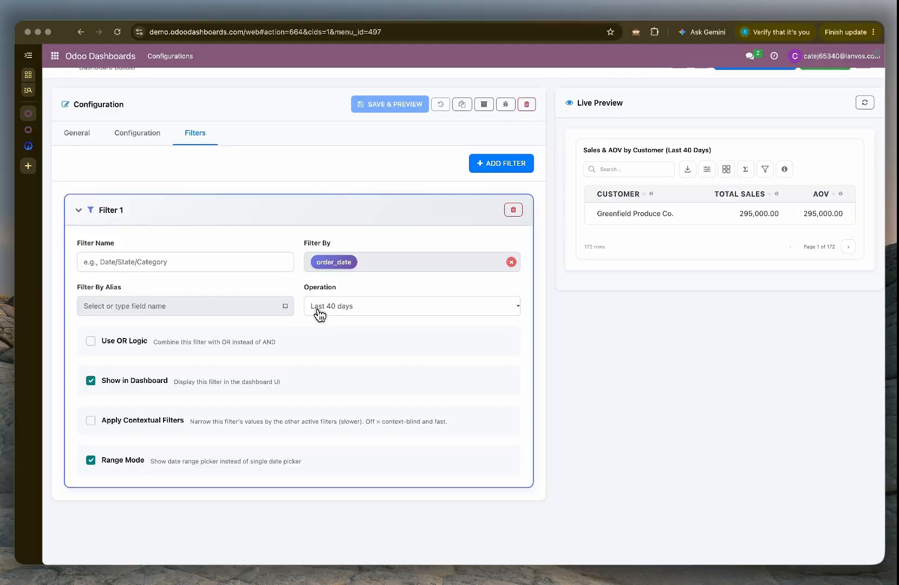
Step: Switch to the My Sales Analysis dashboard and look through its items down to the Sales & AOV by Customer table
left_click(24, 131)
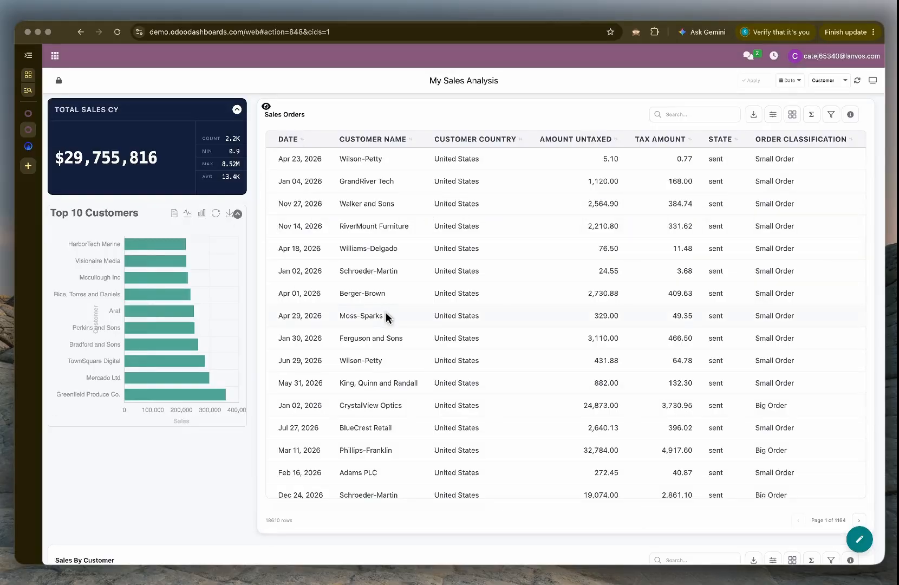
scroll(376, 314, "down", 1)
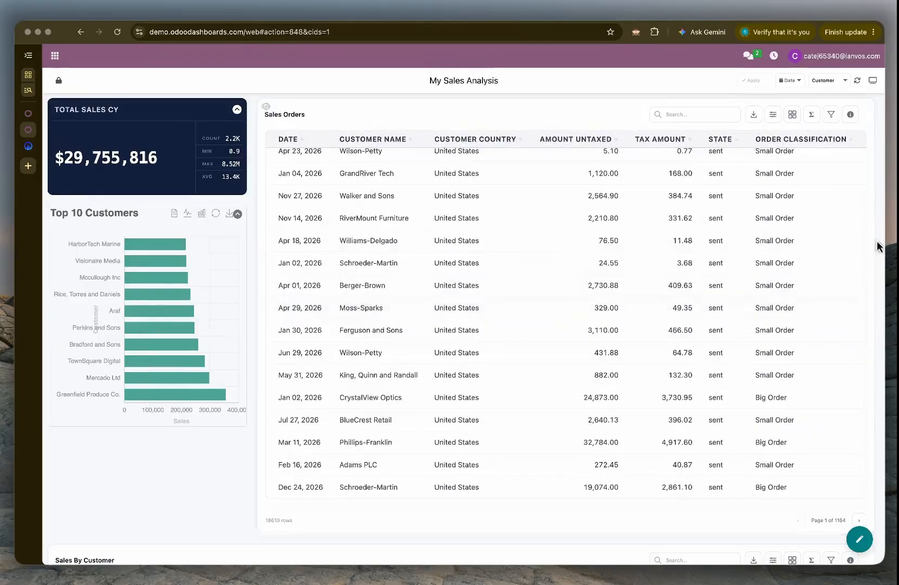
scroll(876, 258, "down", 2)
scroll(876, 257, "down", 6)
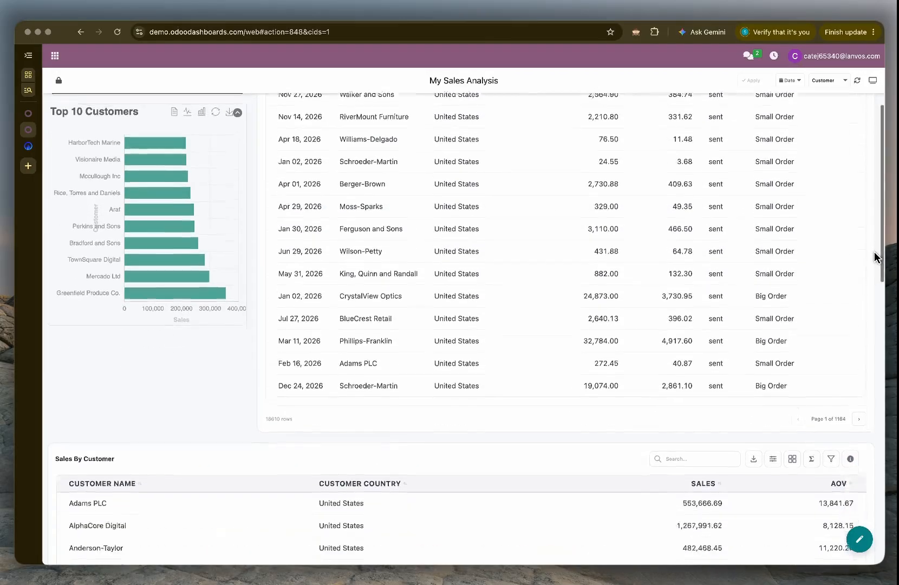
scroll(874, 257, "down", 7)
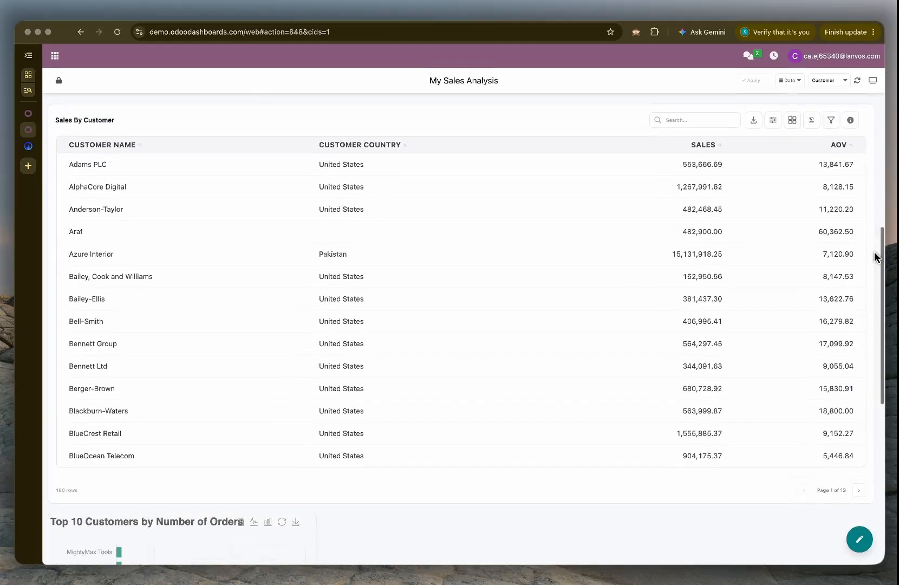
scroll(874, 257, "down", 14)
scroll(184, 193, "up", 3)
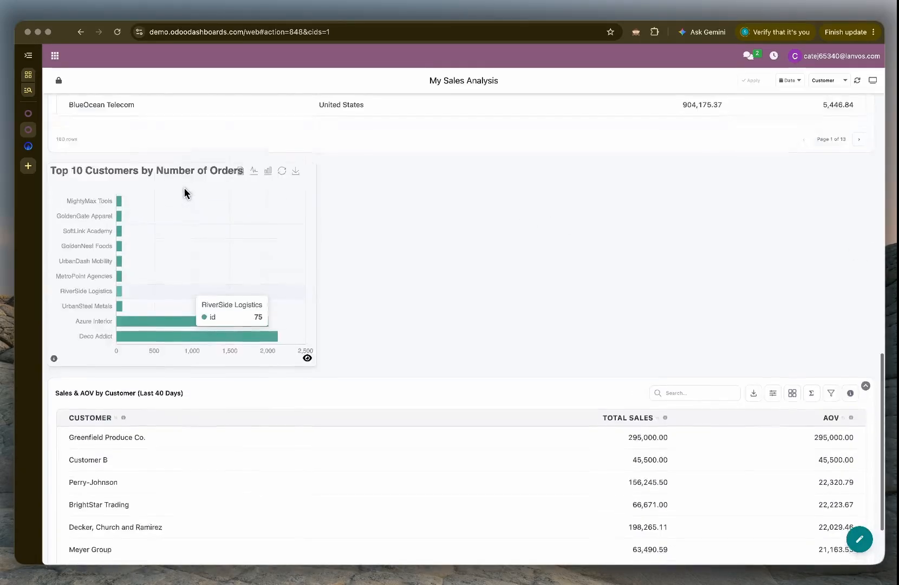
scroll(186, 193, "down", 2)
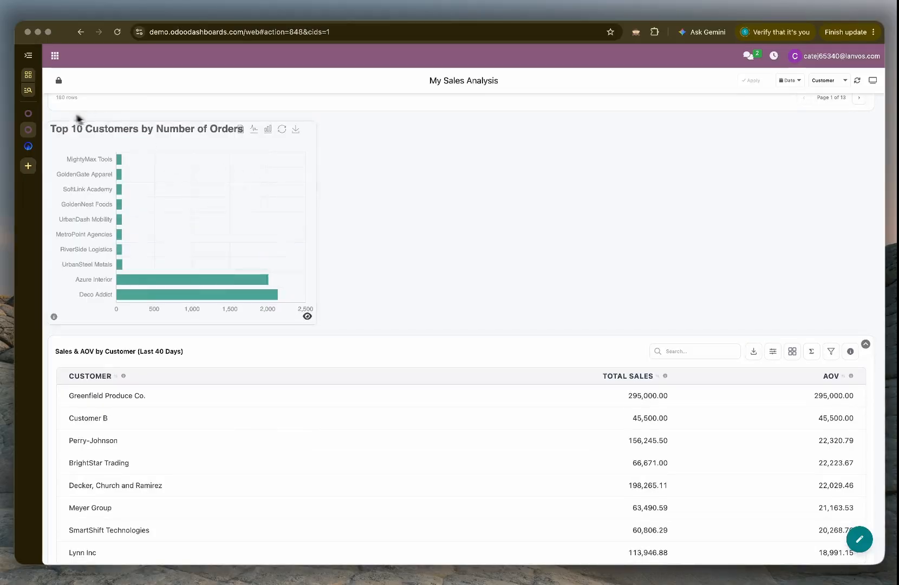
scroll(144, 196, "down", 2)
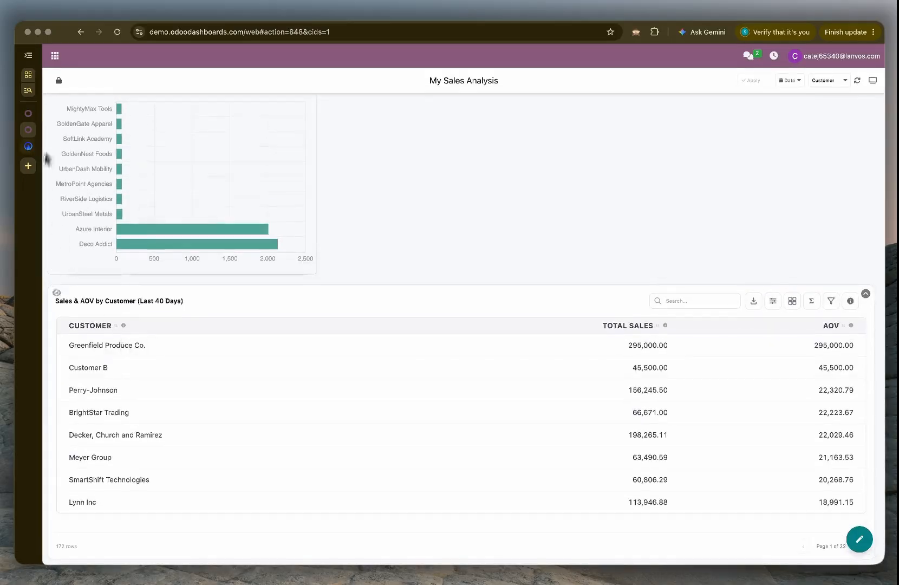
Step: Unlock the dashboard layout, make the Sales & AOV by Customer (Last 40 Days) table taller, and lock the layout again
left_click(59, 80)
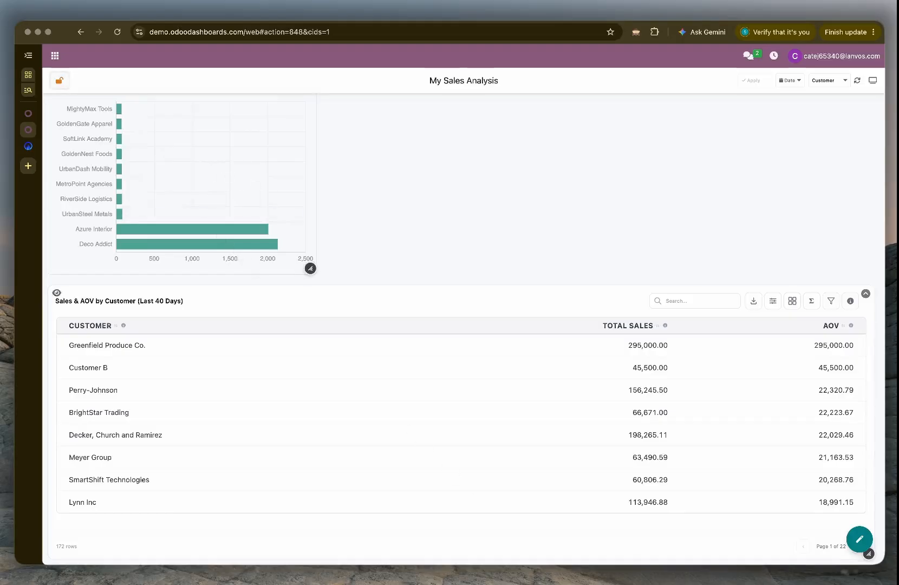
left_click_drag(872, 570, 873, 578)
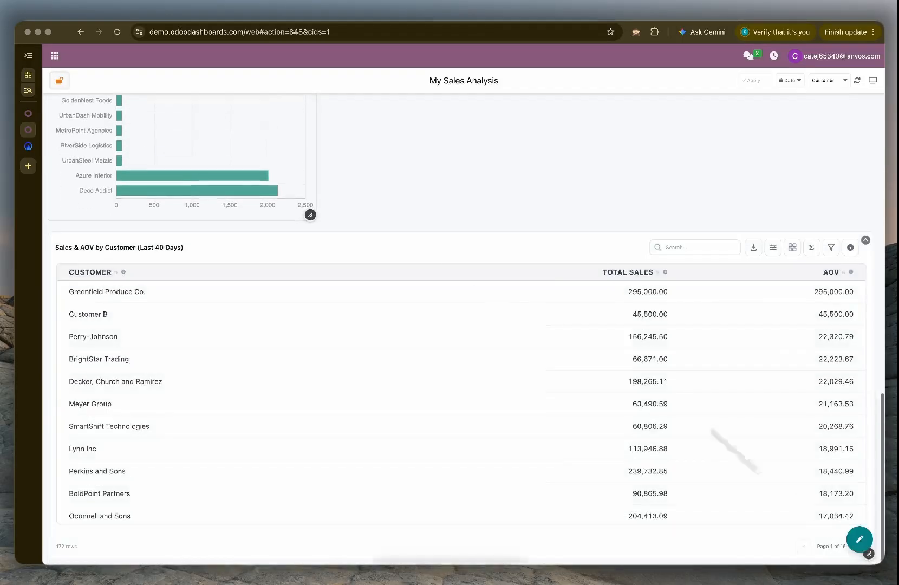
left_click(60, 80)
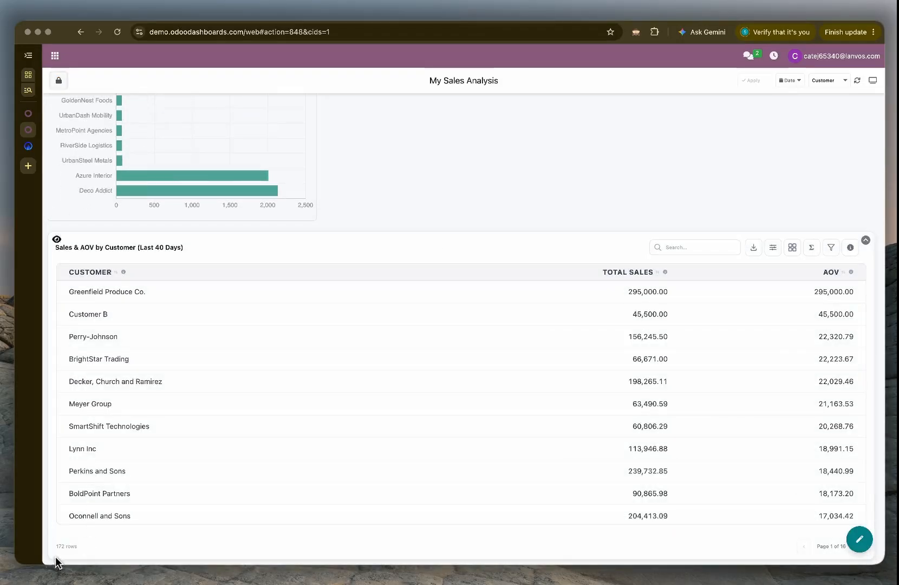
scroll(76, 555, "up", 7)
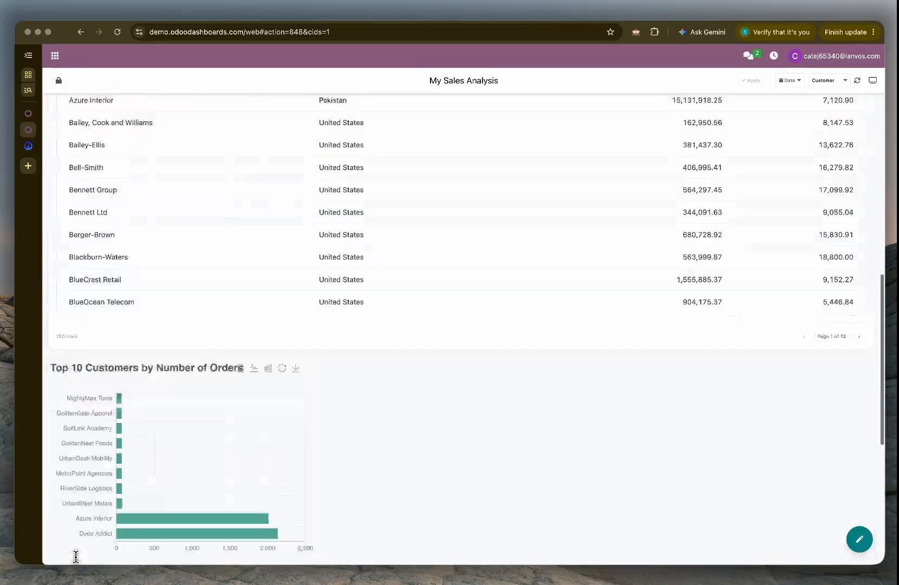
scroll(65, 395, "down", 7)
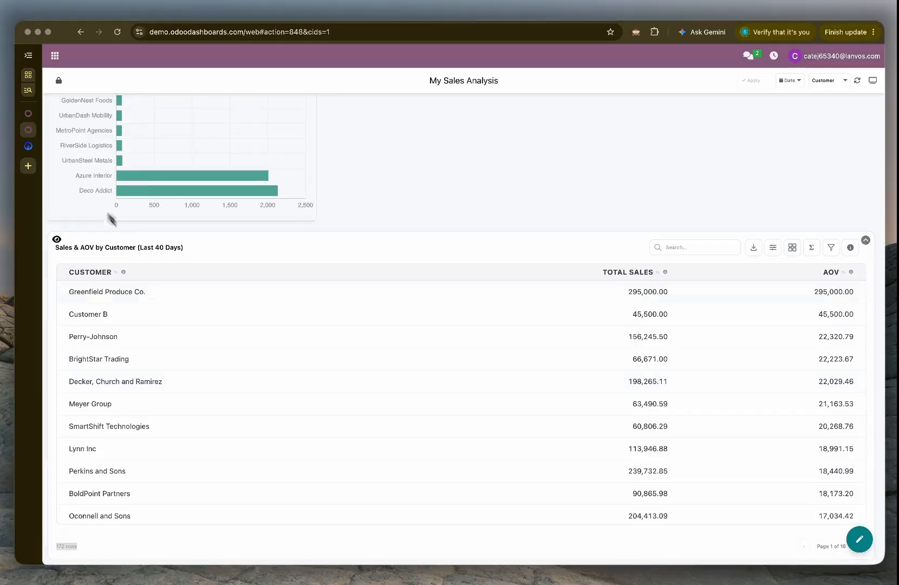
left_click(28, 146)
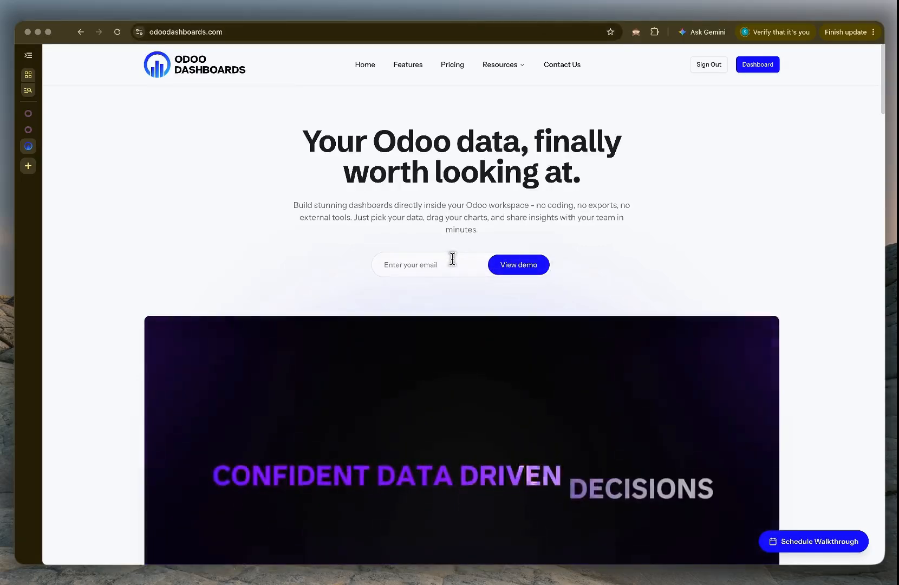
left_click(28, 114)
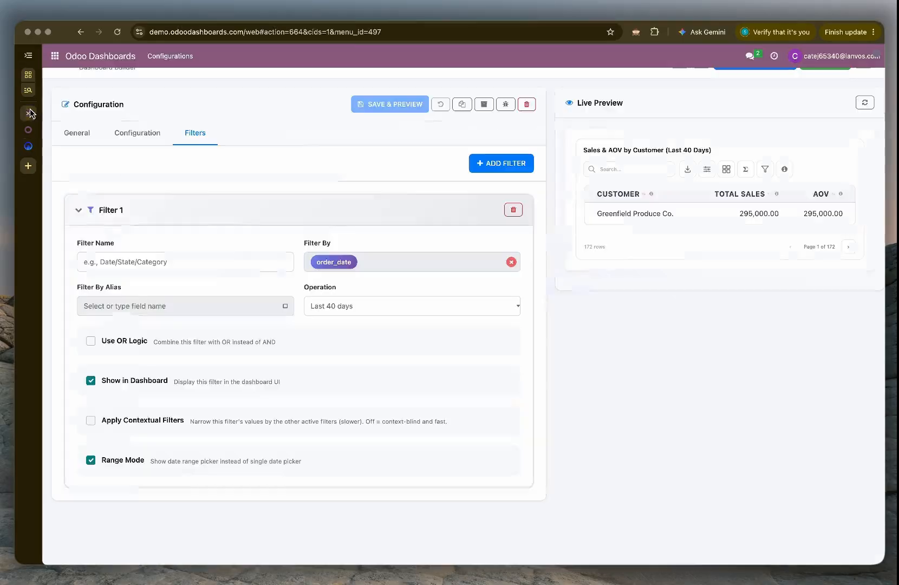
left_click(28, 129)
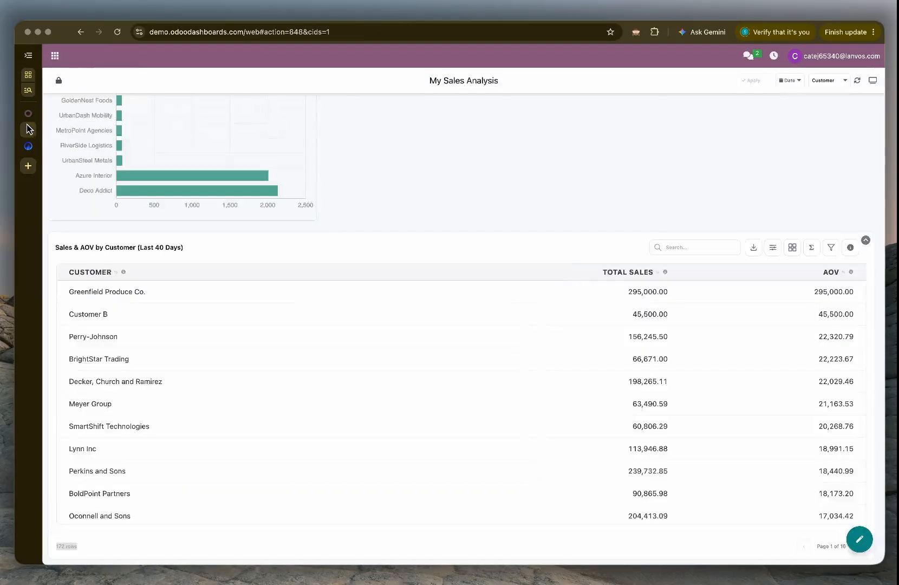